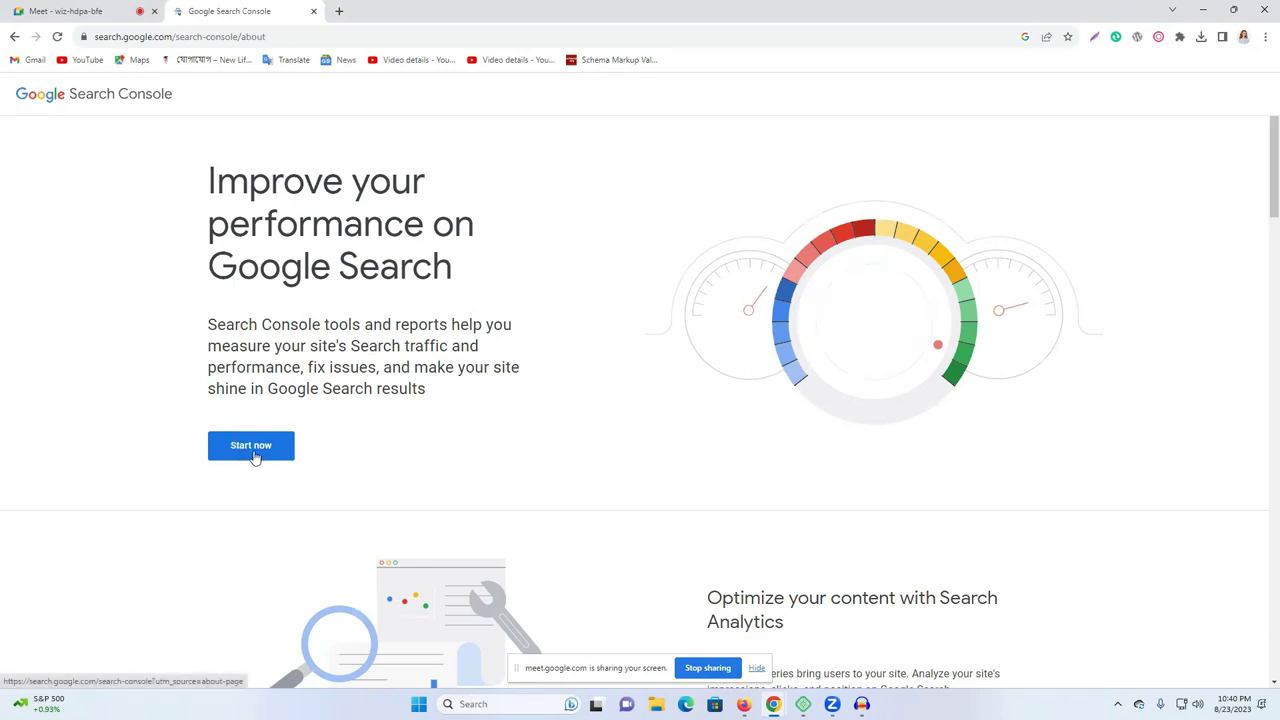
Highlight the 'Improve your performance on Google Search' heading, then select just the word 'Improve'.
drag(206, 178, 429, 262)
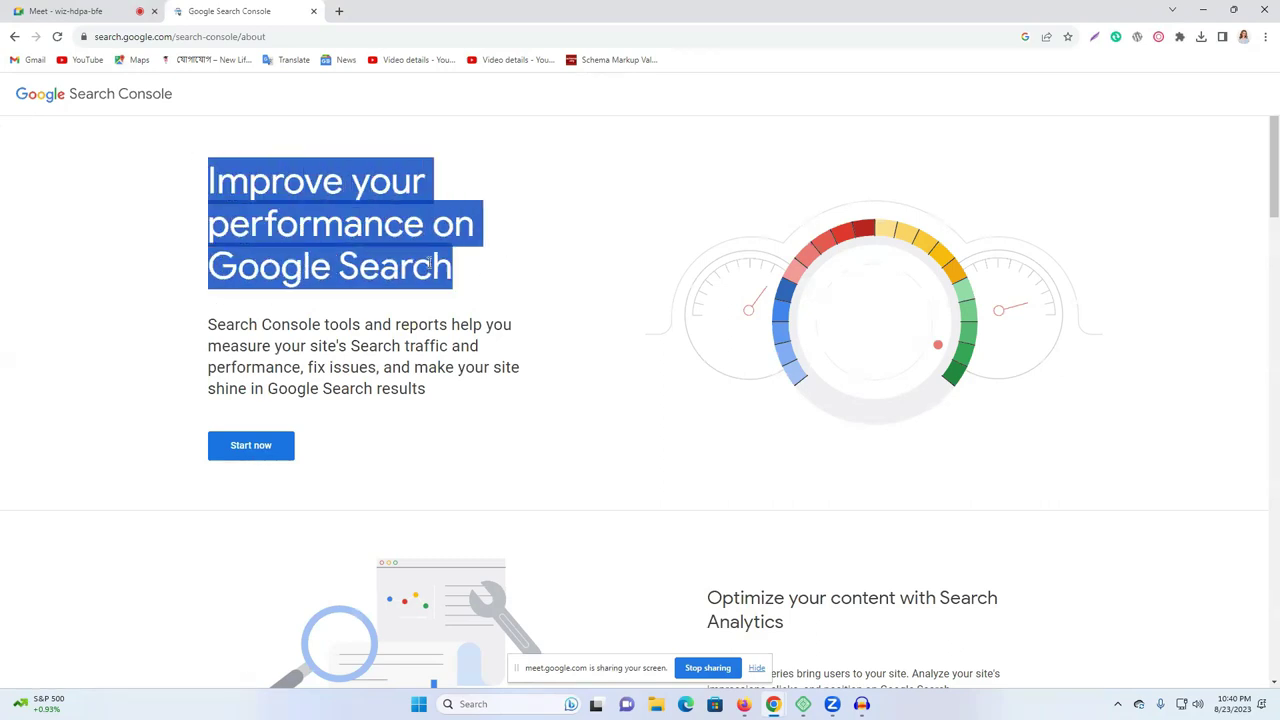
double_click(240, 186)
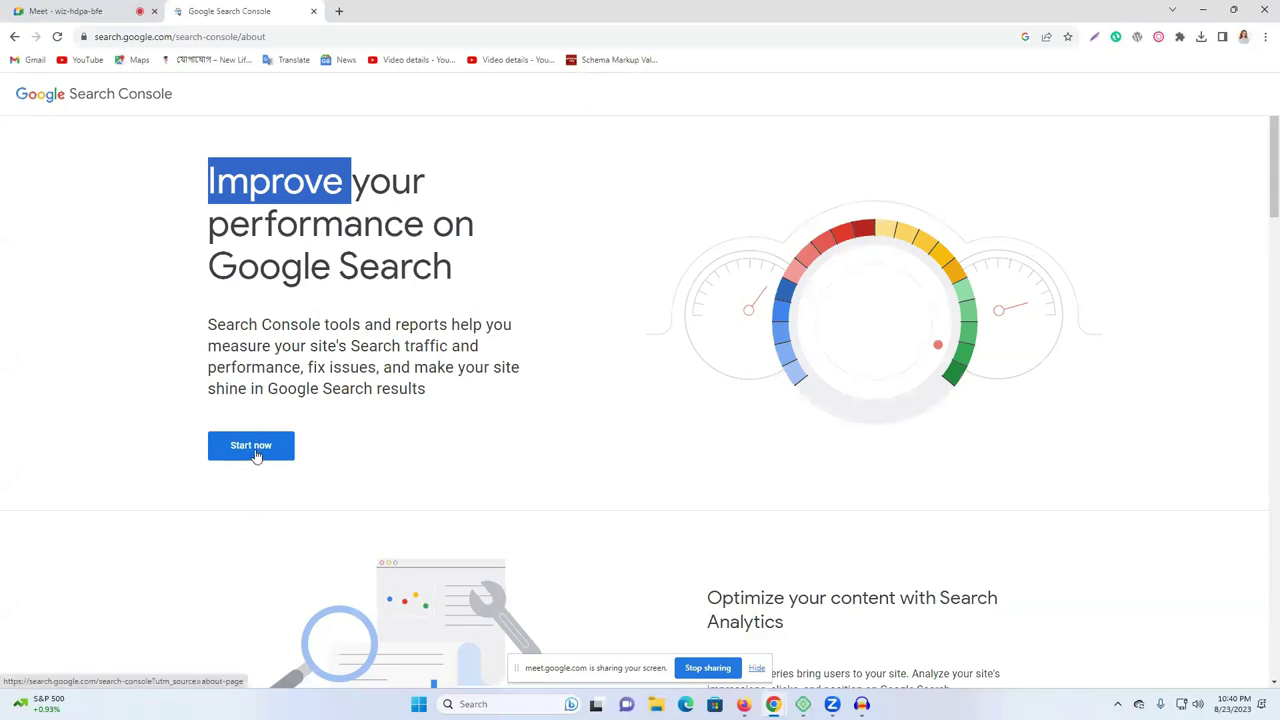
Start Search Console and switch to another signed-in Google account to check its properties.
click(255, 453)
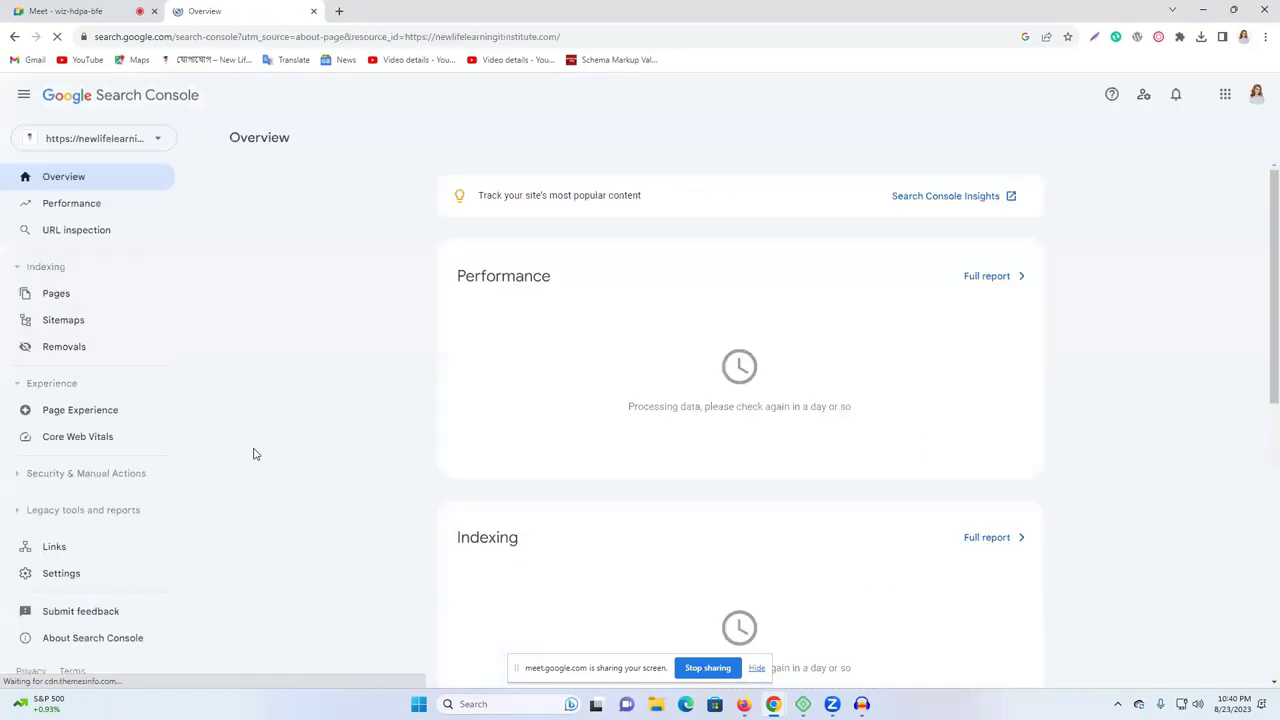
click(1256, 94)
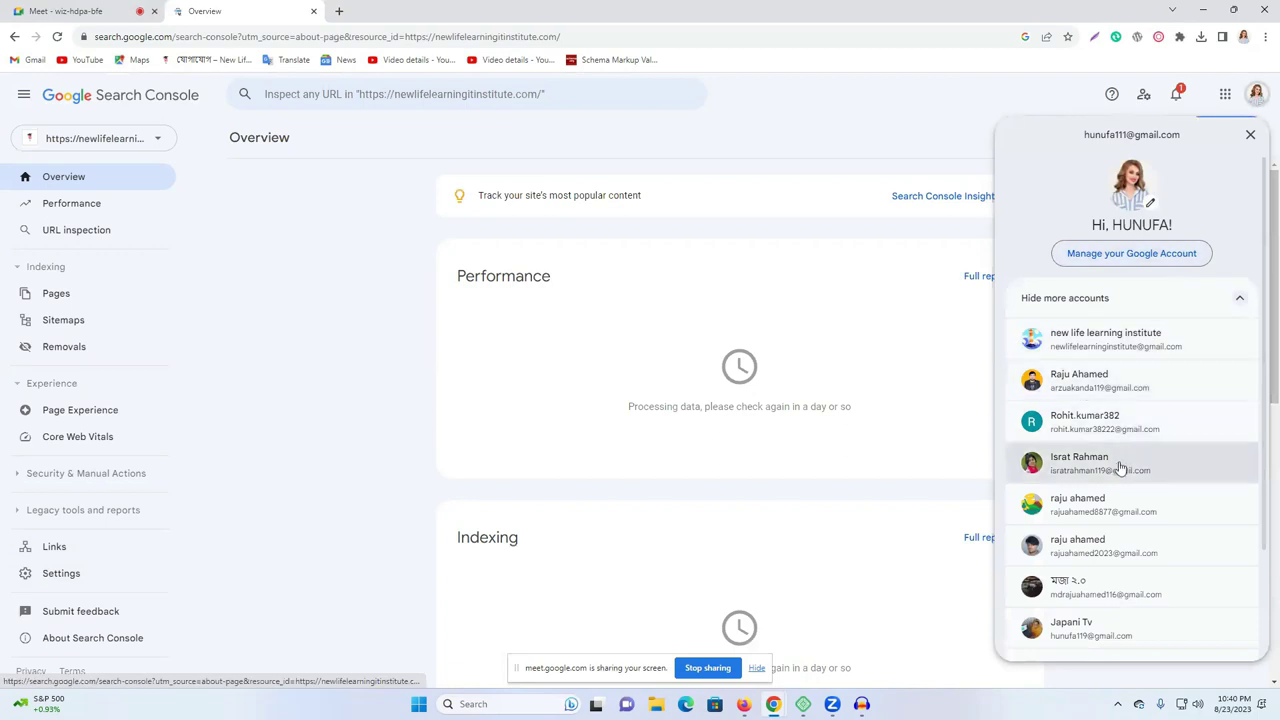
scroll(1120, 468, down, 2)
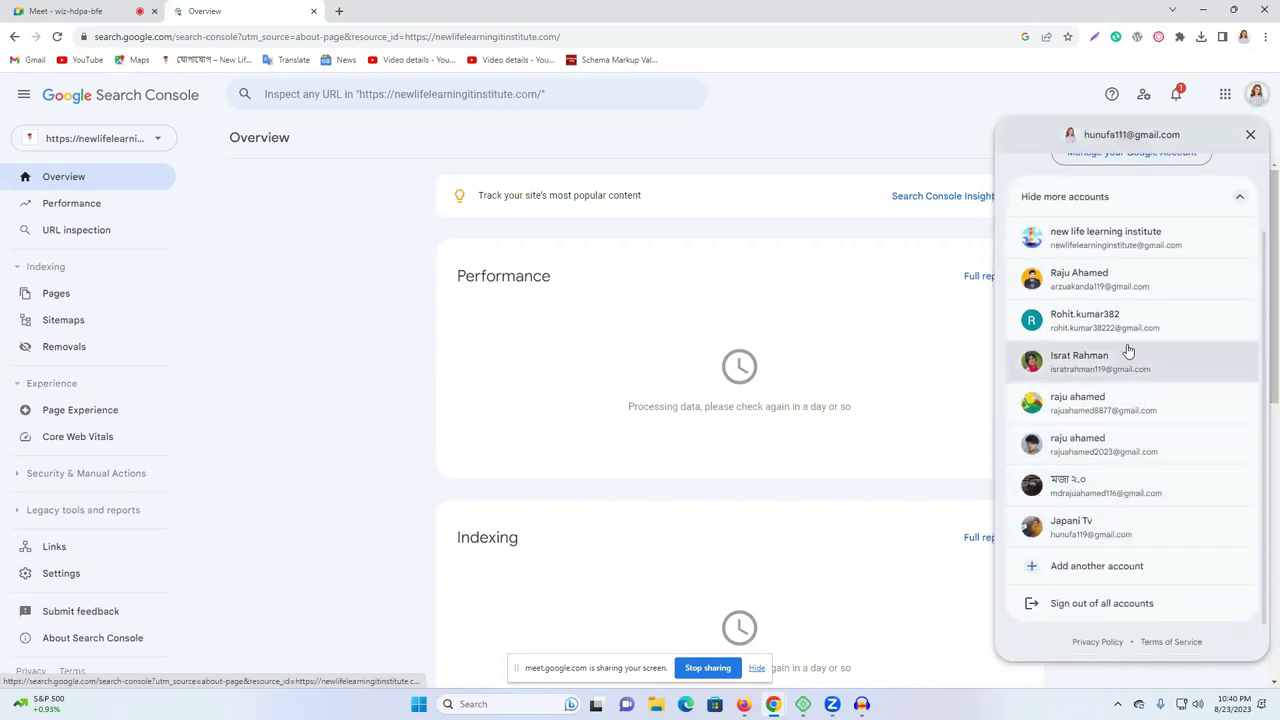
click(1051, 290)
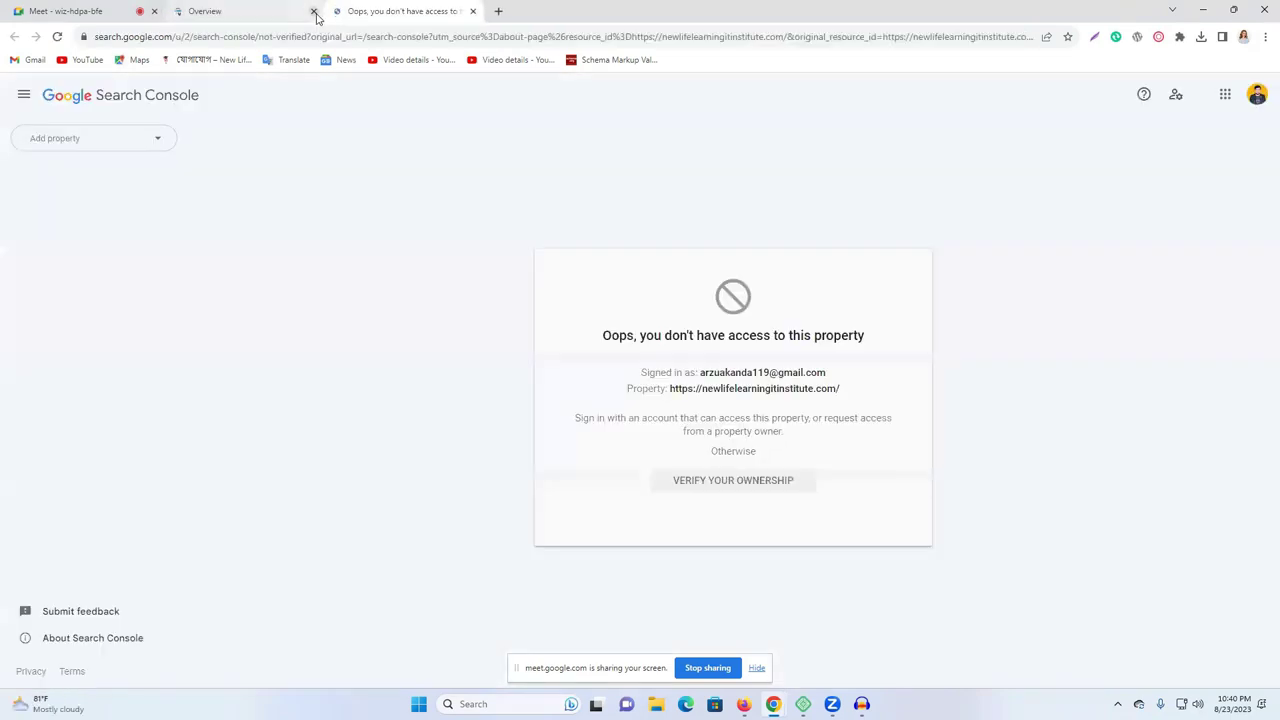
click(314, 12)
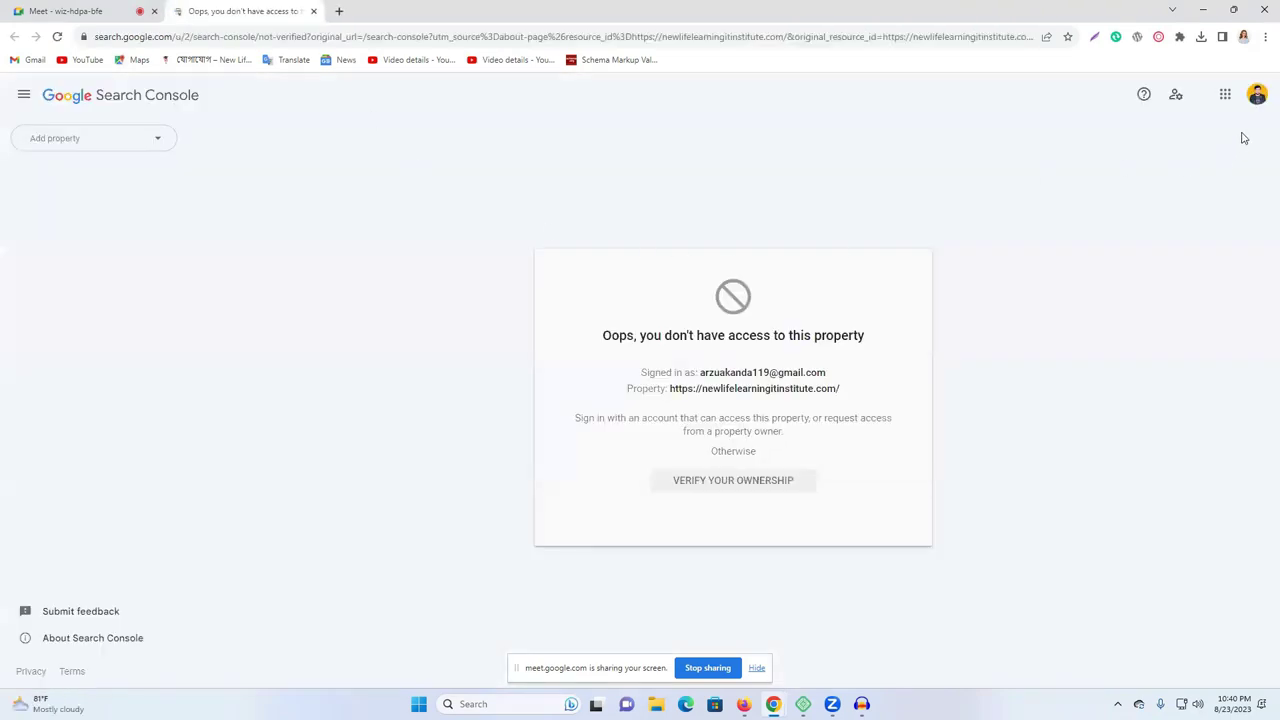
click(149, 146)
Try a third account, compare its access with the previous tab, close it, and open a blank tab.
click(1257, 95)
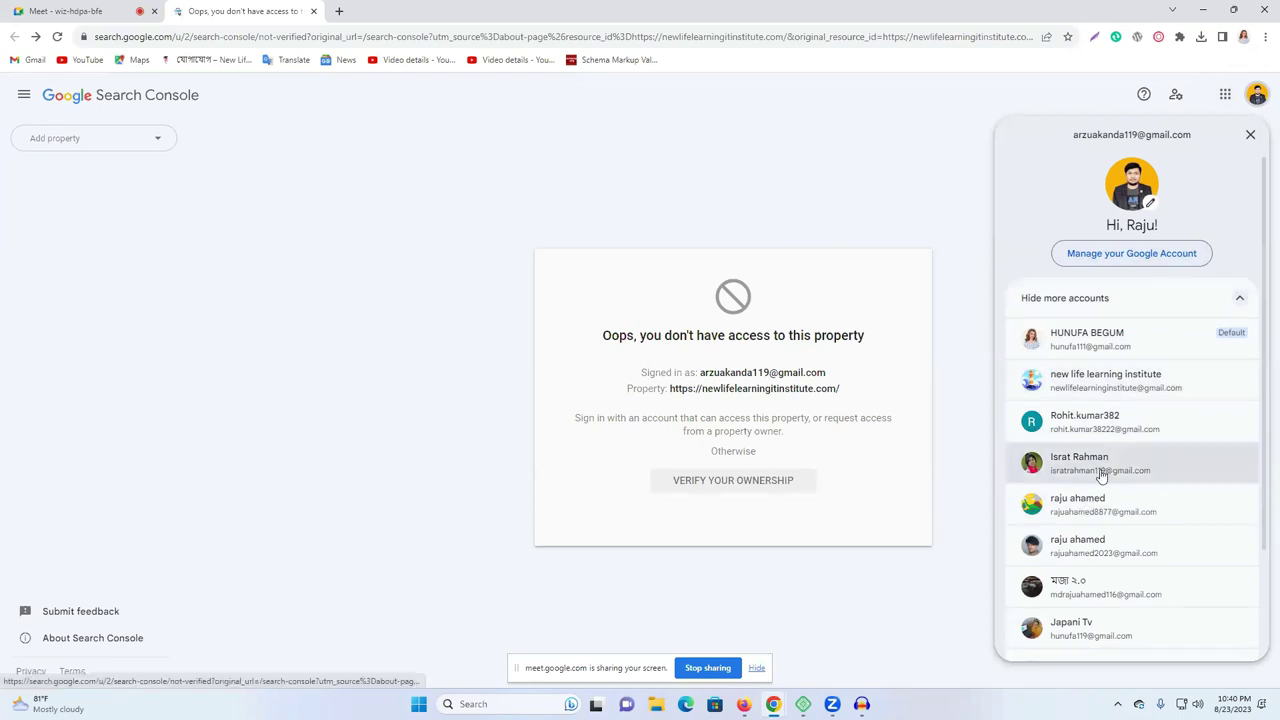
click(1101, 465)
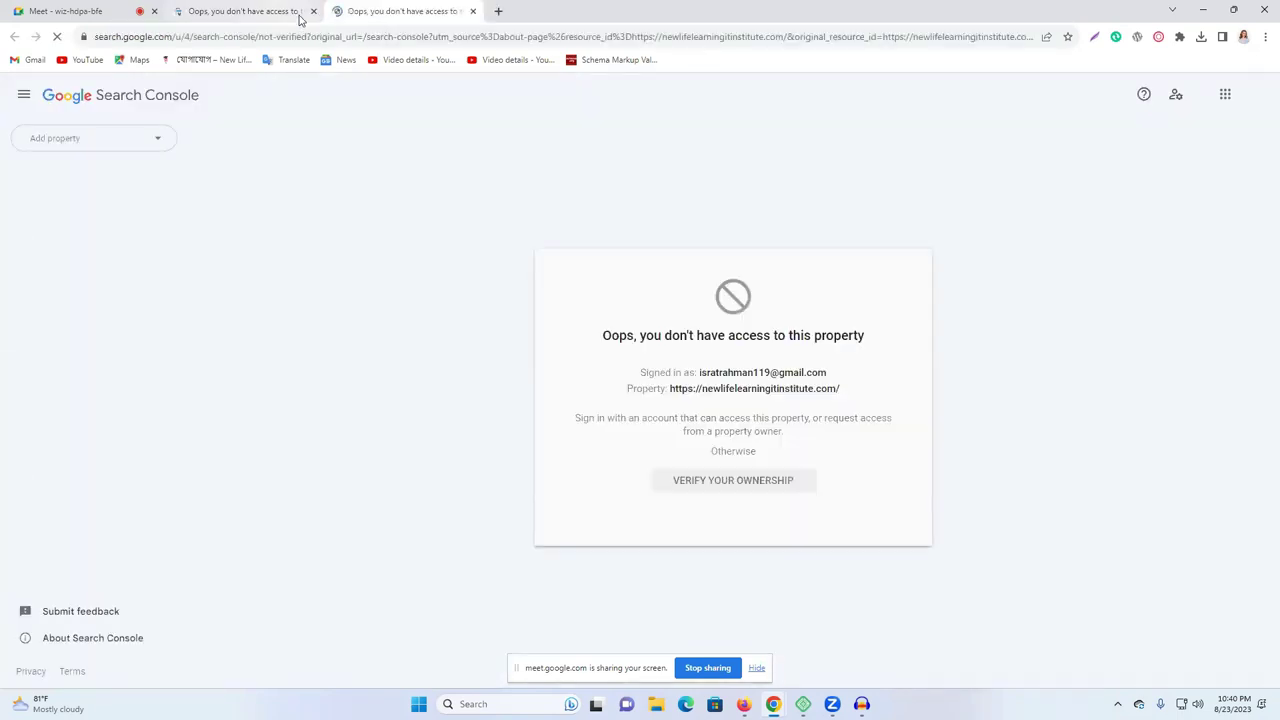
click(266, 8)
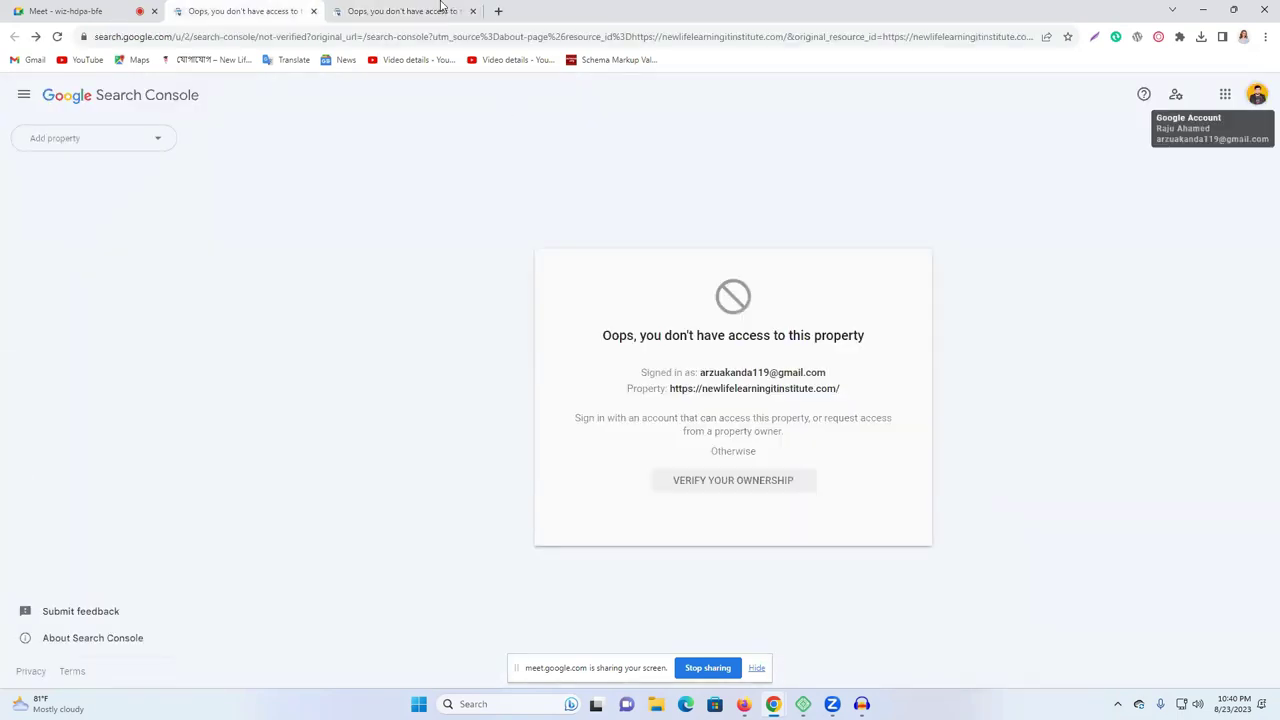
click(441, 6)
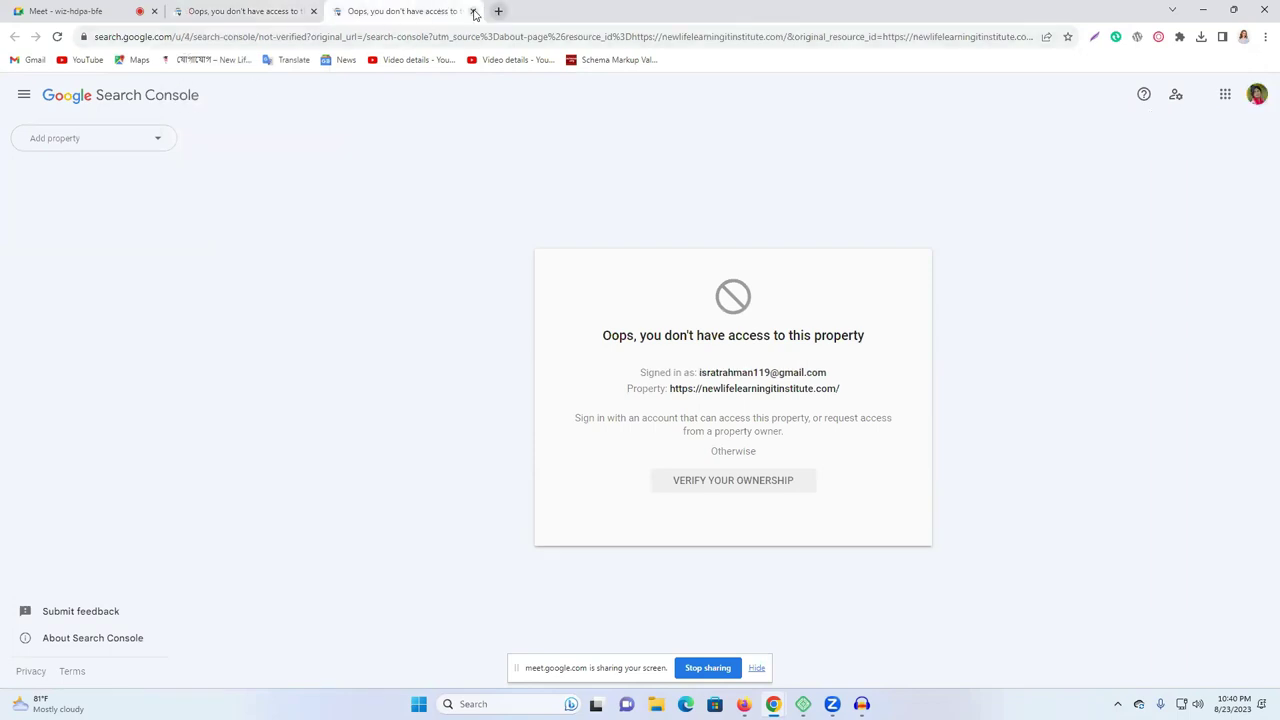
click(472, 11)
click(340, 11)
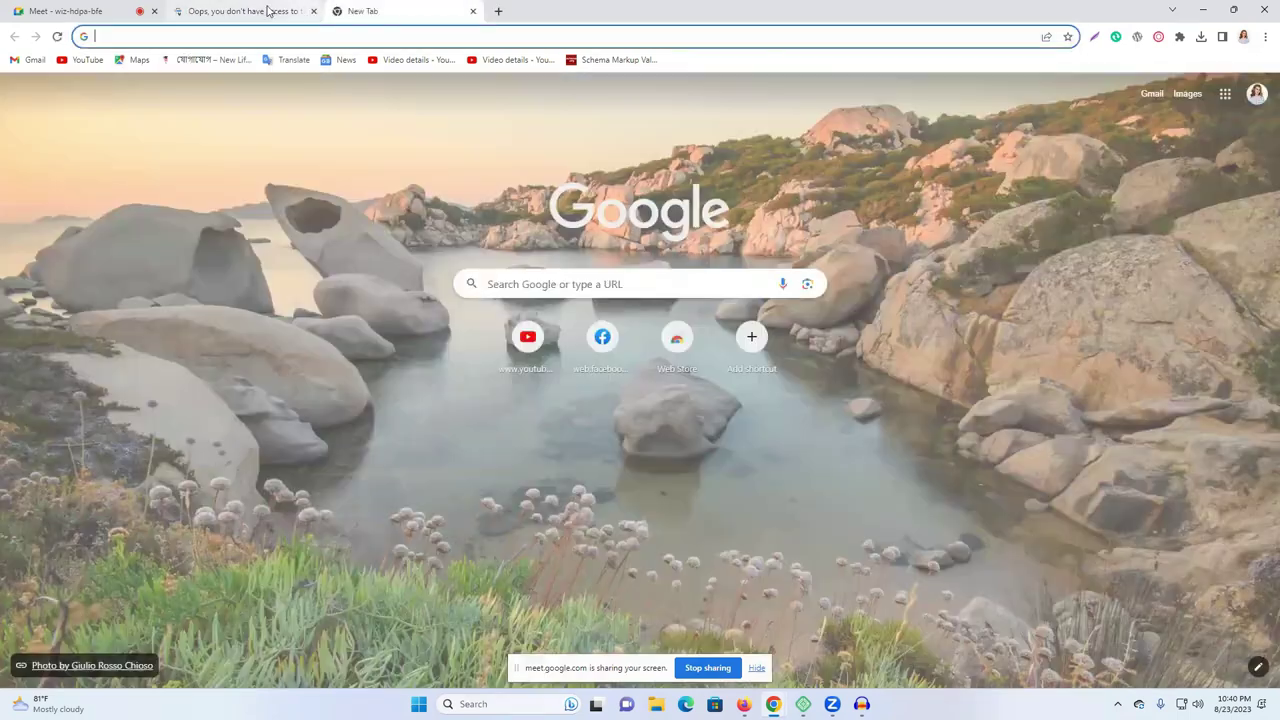
Search 'google search console', reopen the site's overview, and start Add property from the property list.
click(245, 11)
click(395, 11)
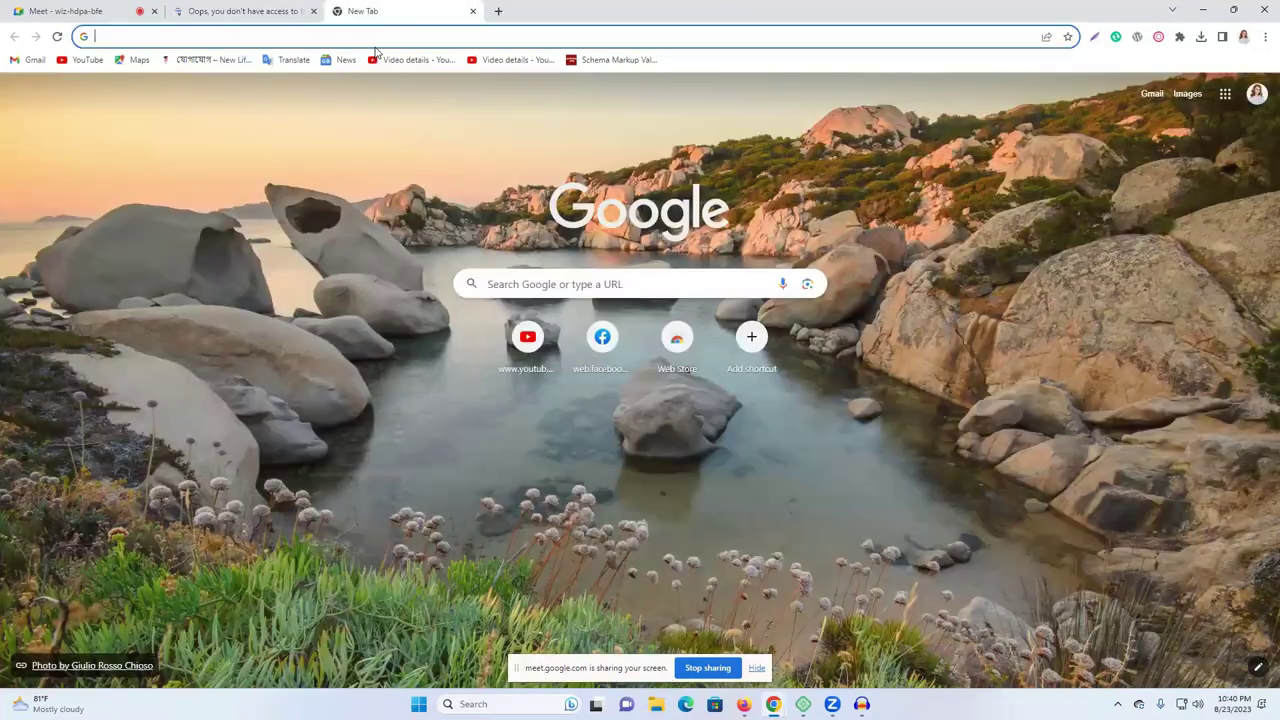
text(g)
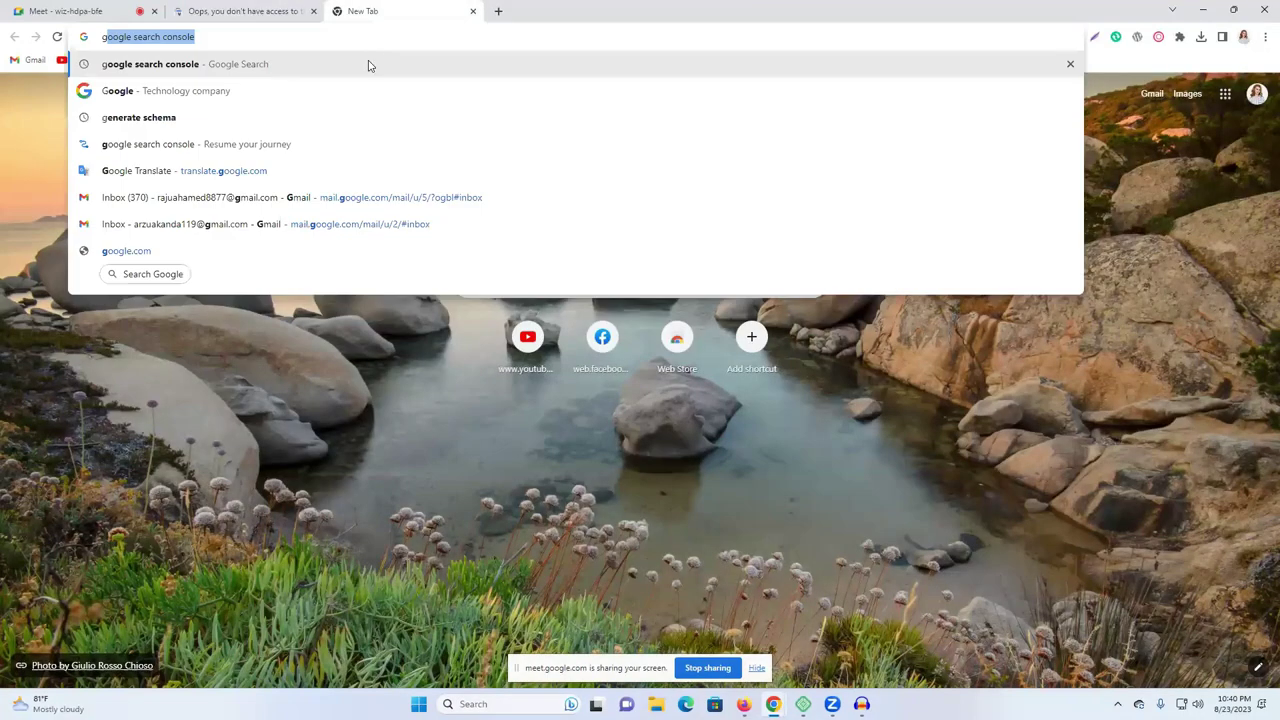
key(Return)
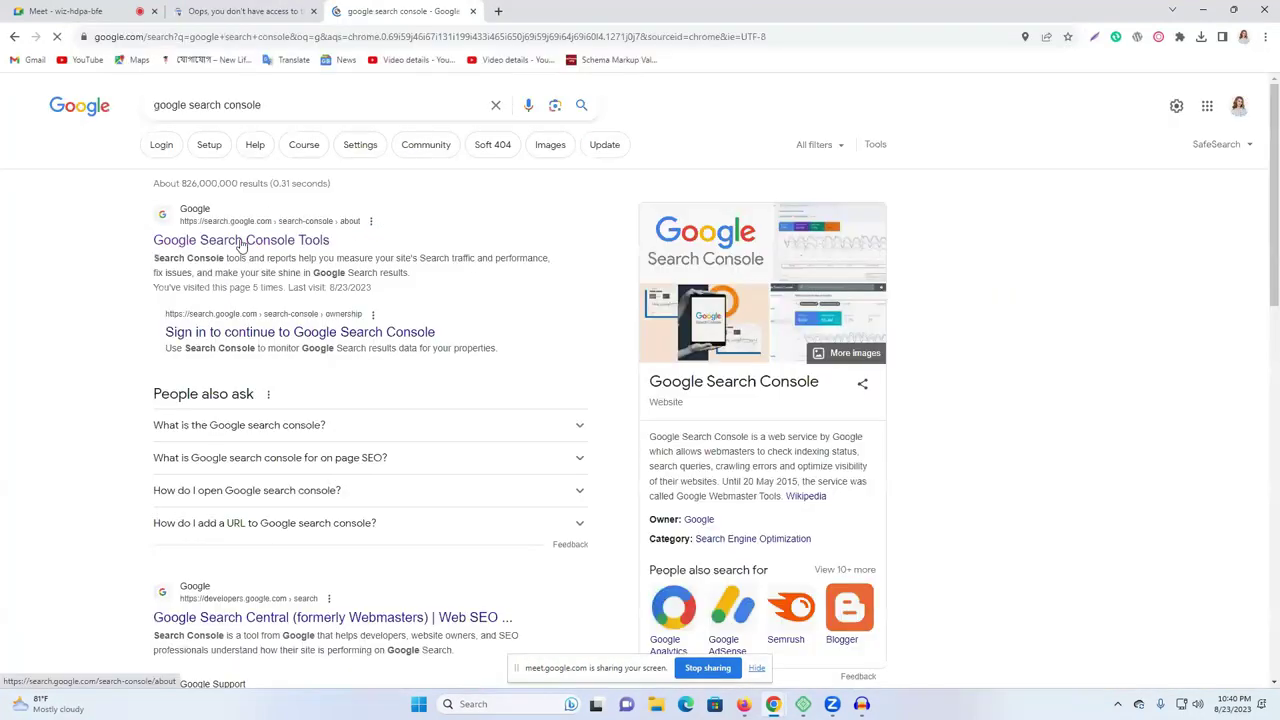
click(245, 236)
click(252, 445)
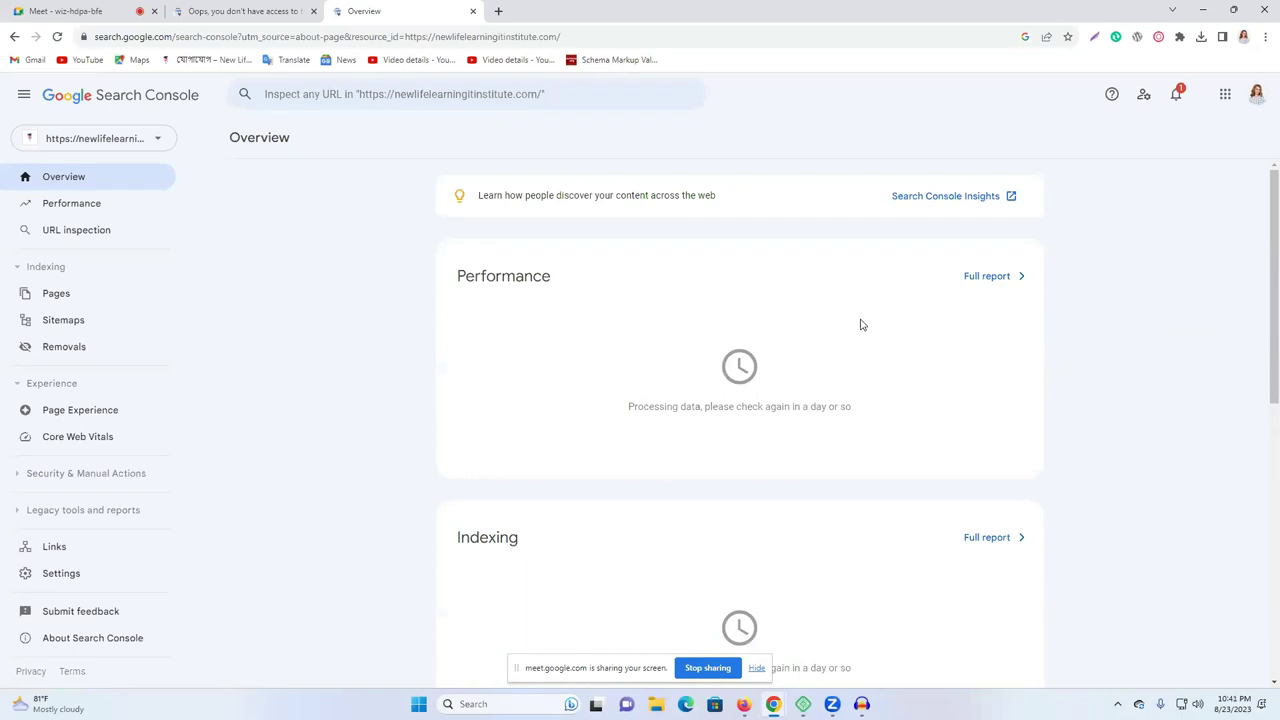
click(92, 138)
click(78, 224)
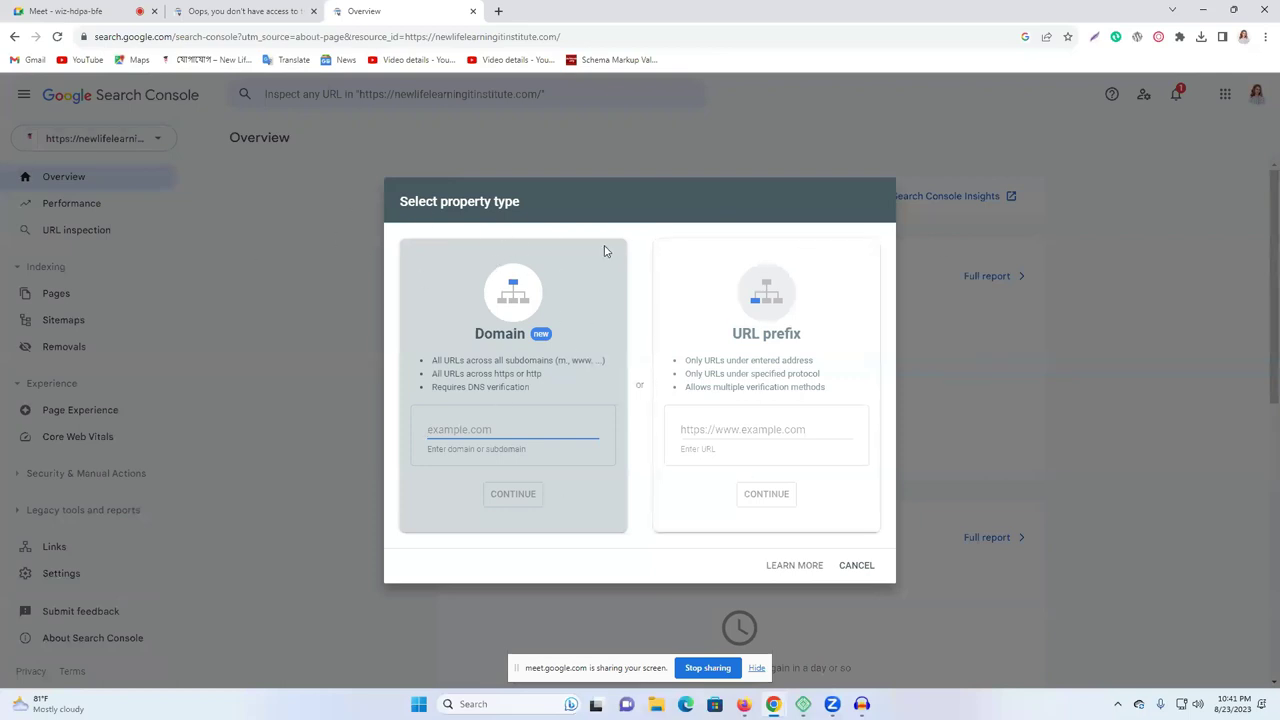
Choose the URL prefix property type and focus its URL field.
drag(427, 337, 572, 392)
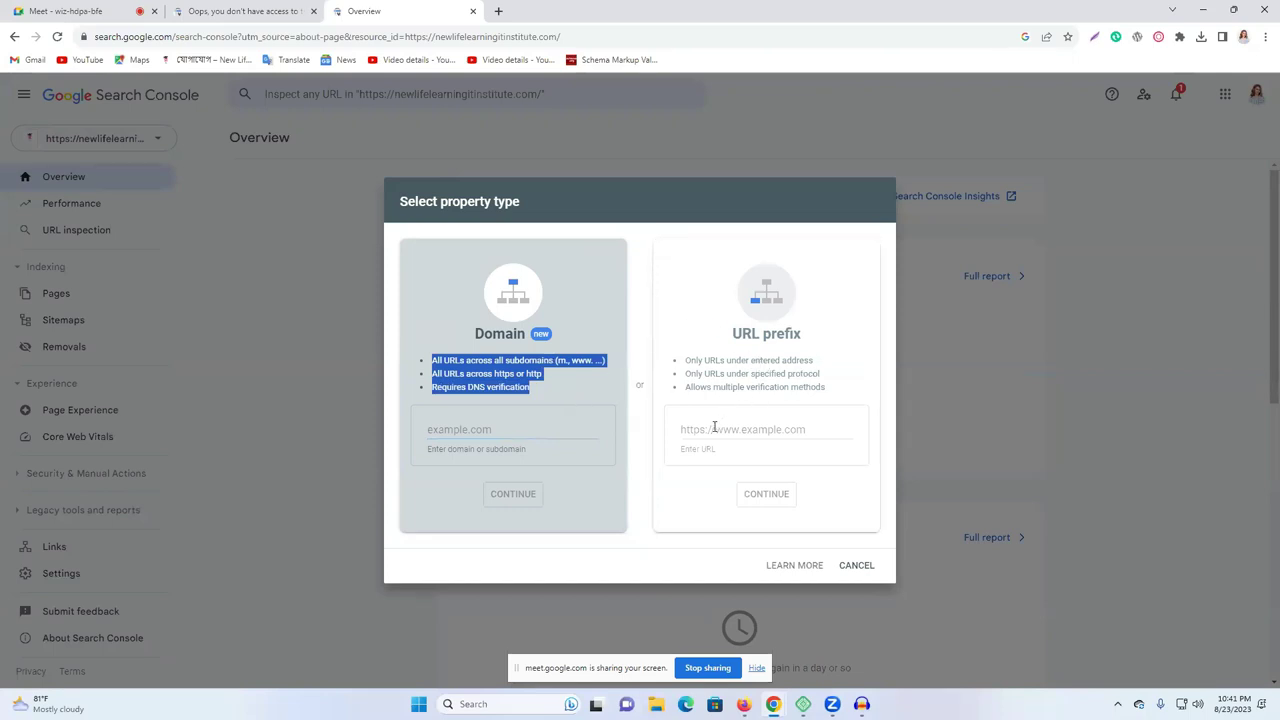
click(721, 265)
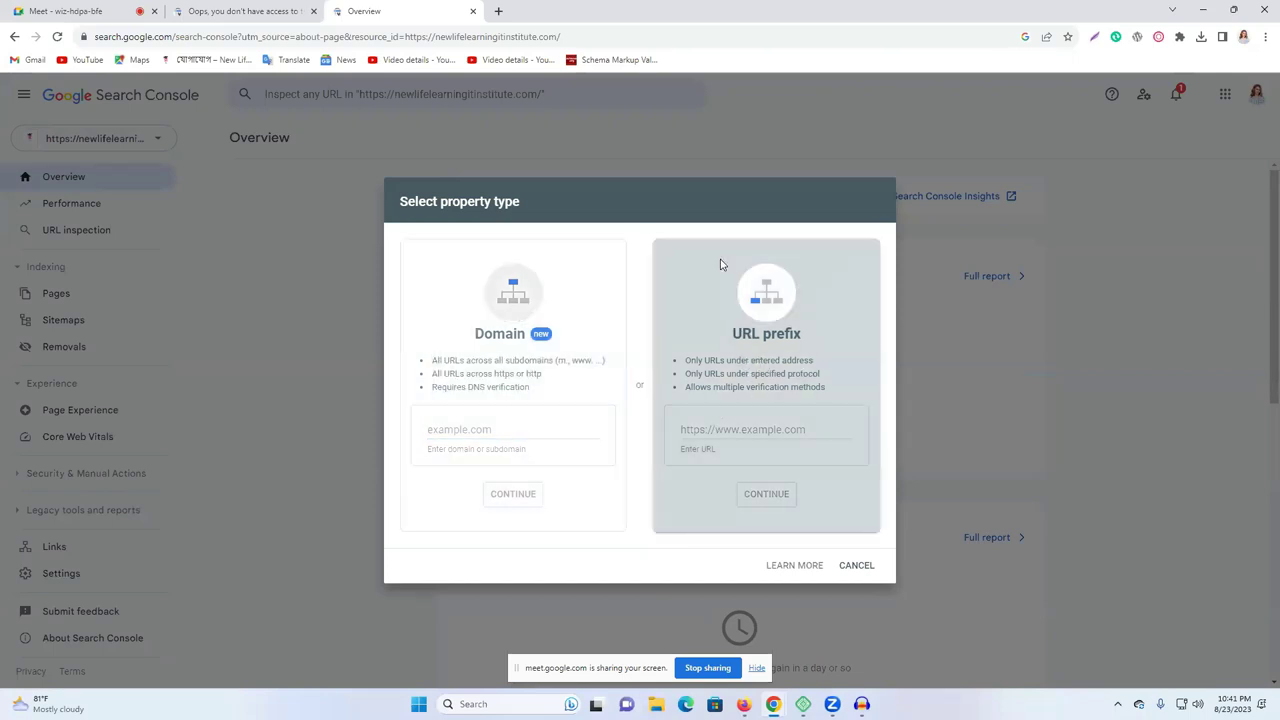
click(705, 428)
Bring Firefox forward showing the site's XML Sitemap tab.
mouse_move(803, 704)
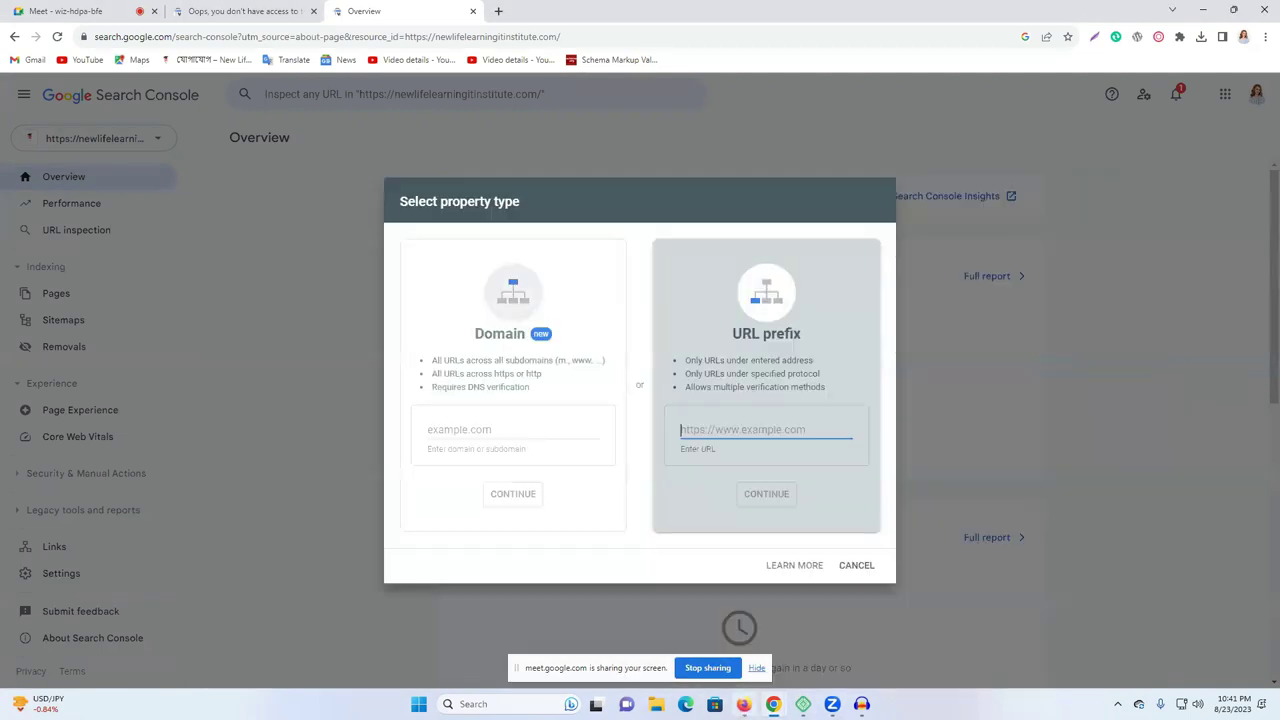
click(744, 704)
click(240, 10)
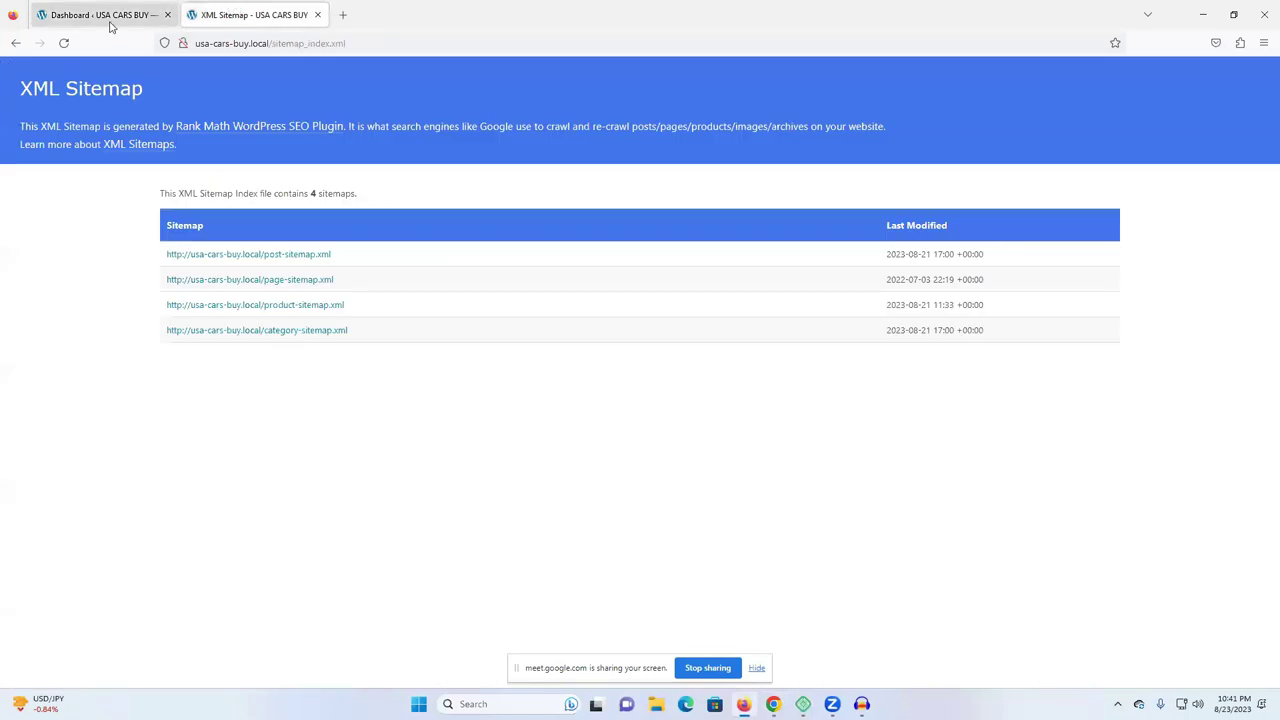
Remove /sitemap_index.xml from the Firefox address to load the usa-cars-buy.local homepage.
drag(360, 43, 264, 40)
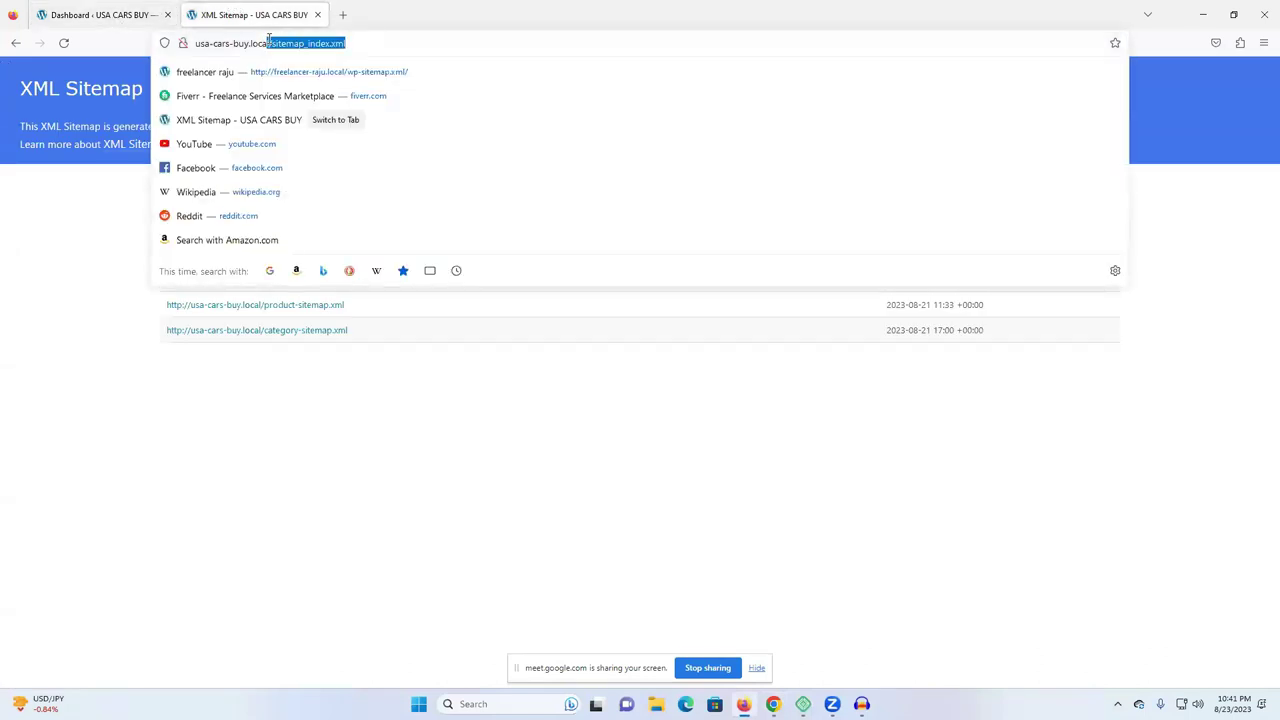
key(BackSpace)
key(Return)
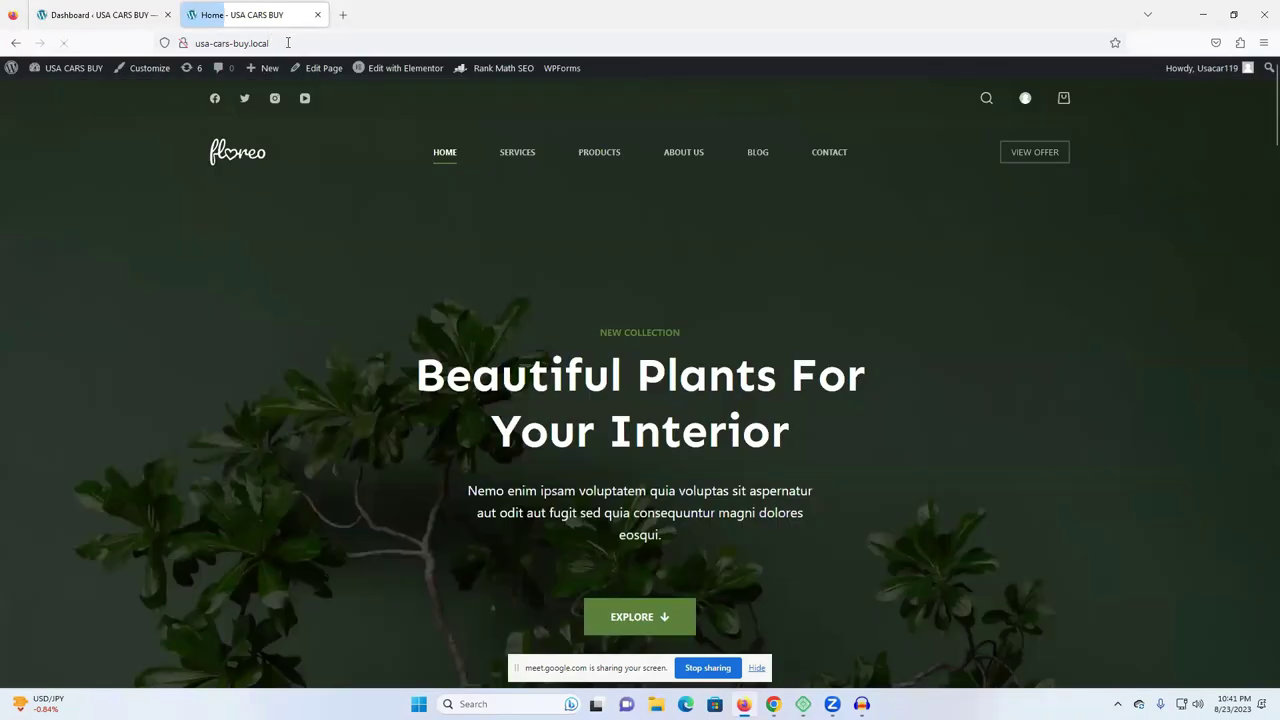
Copy the usa-cars-buy.local homepage address and bring up the Chrome windows.
click(230, 43)
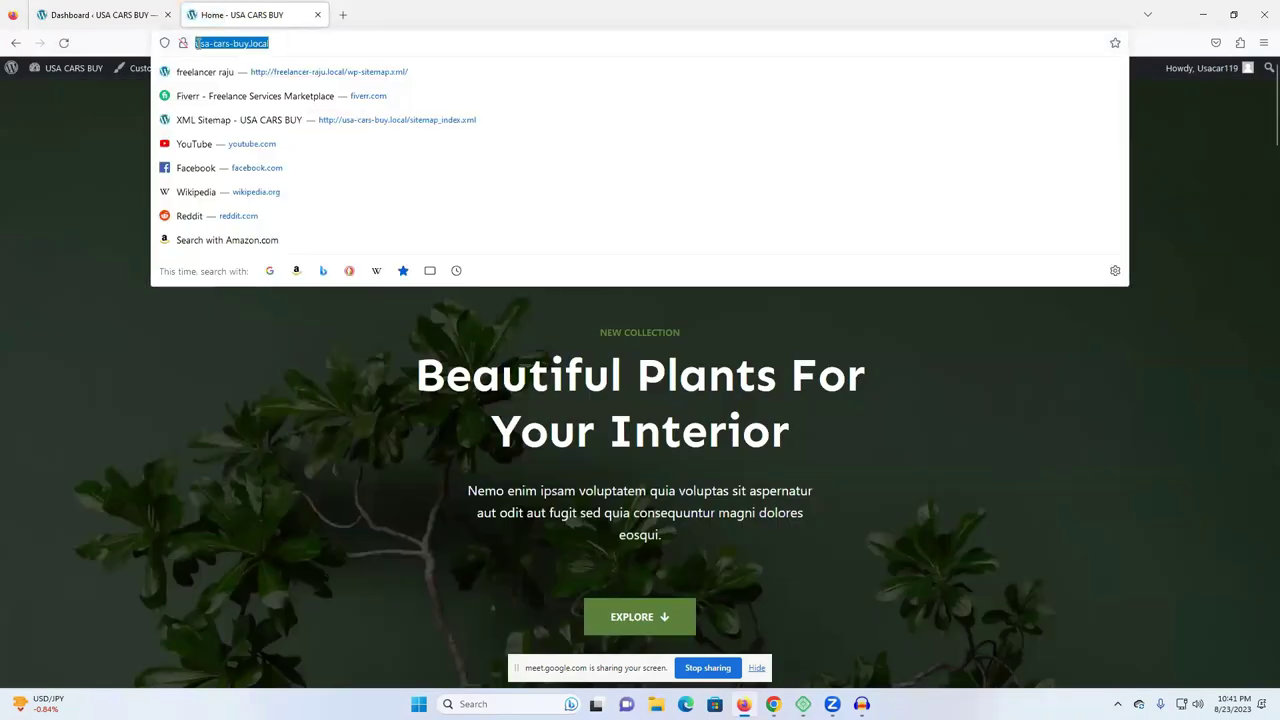
right_click(205, 43)
click(234, 123)
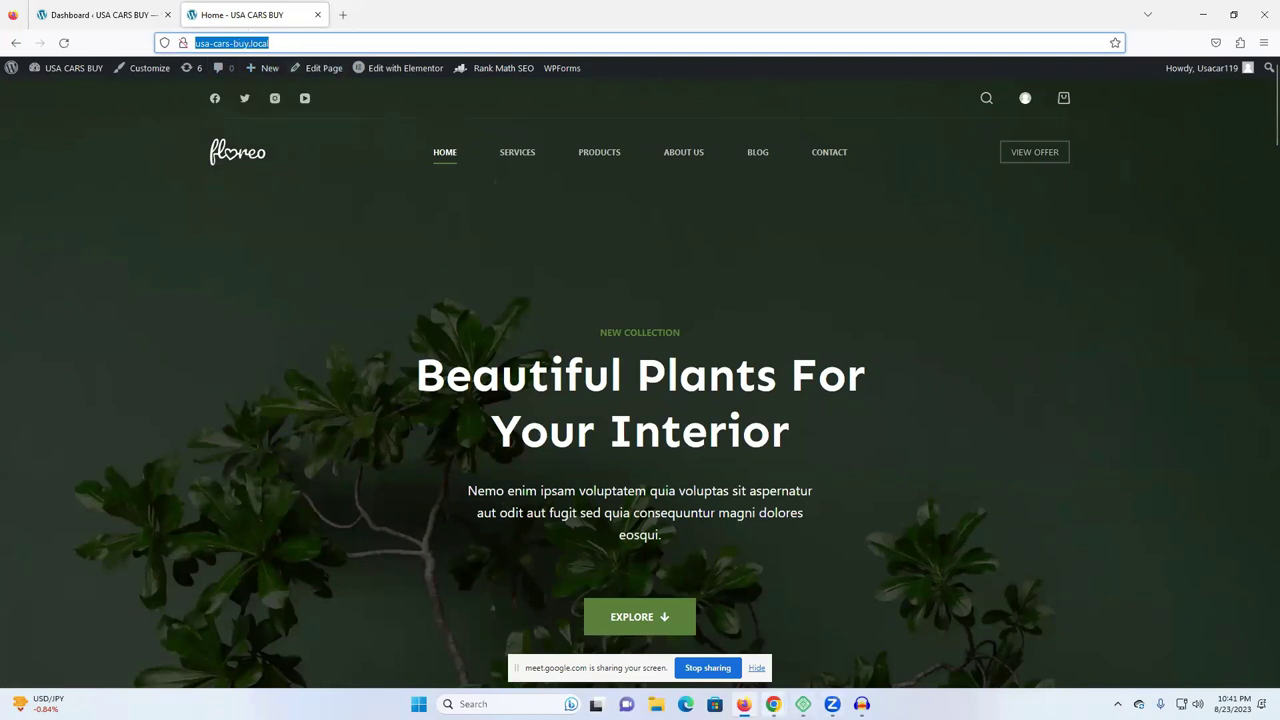
click(773, 704)
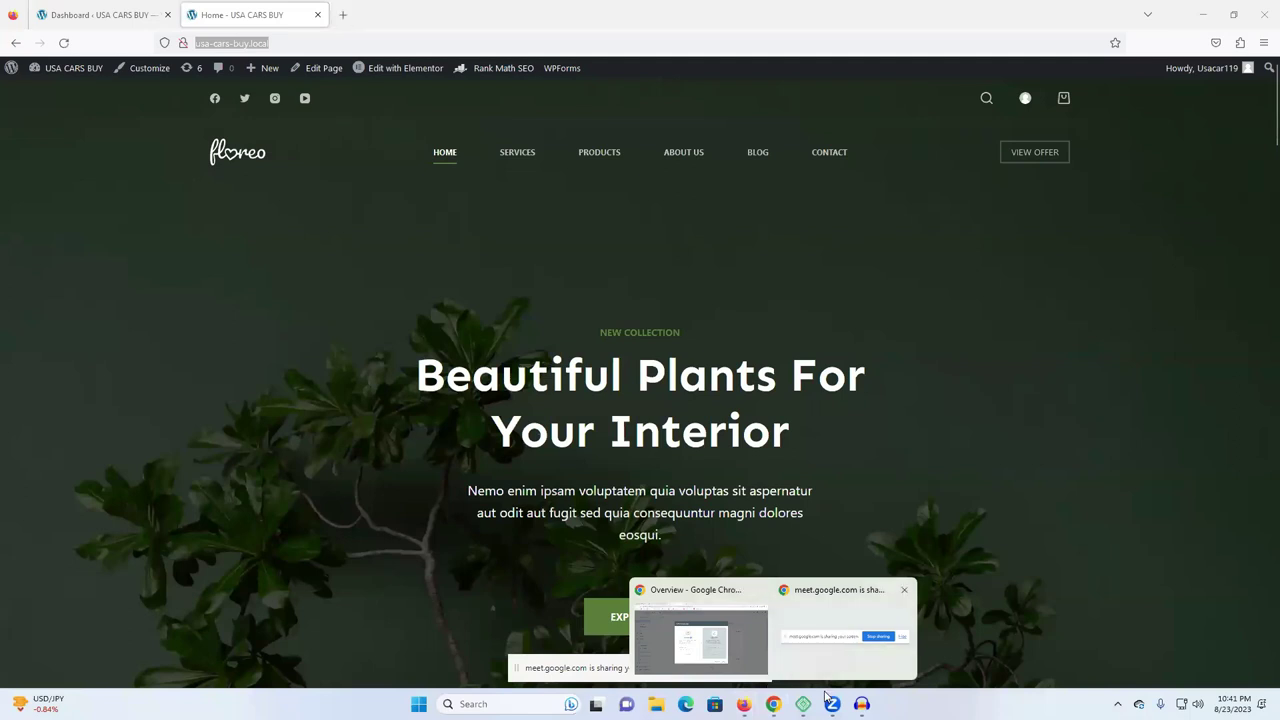
Paste the copied site address into a new Chrome tab and copy it again.
click(700, 635)
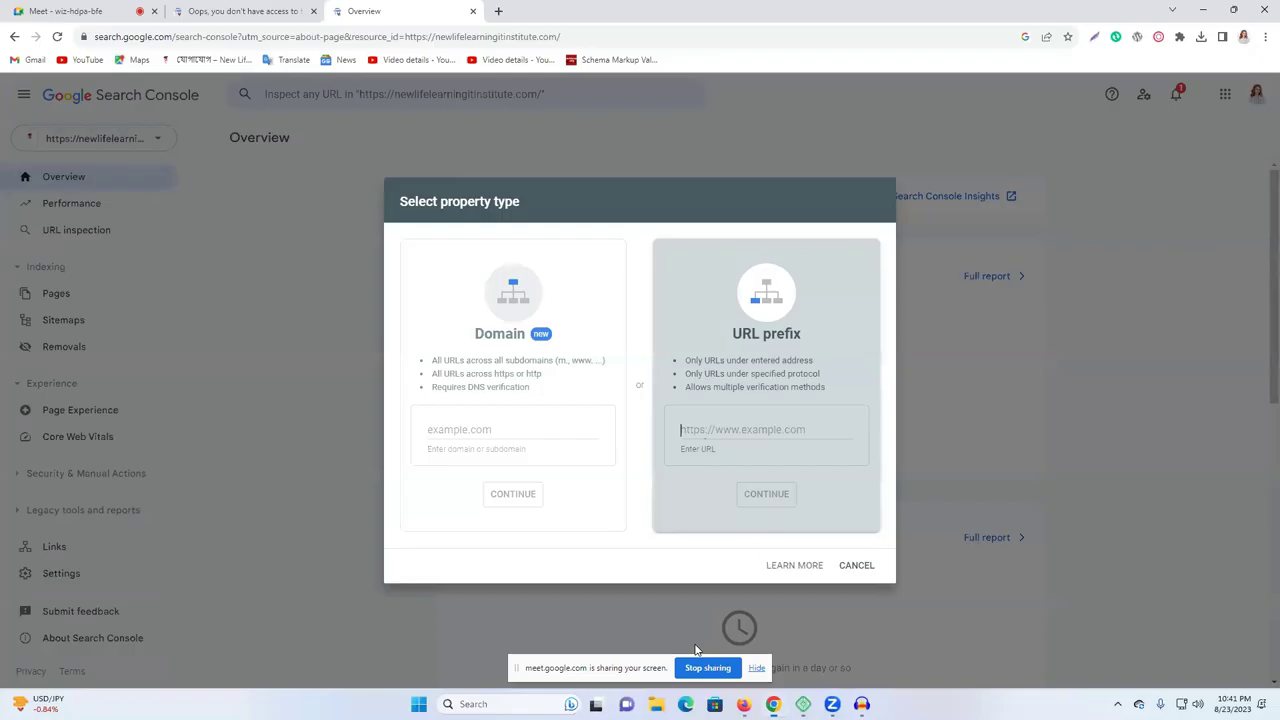
click(499, 11)
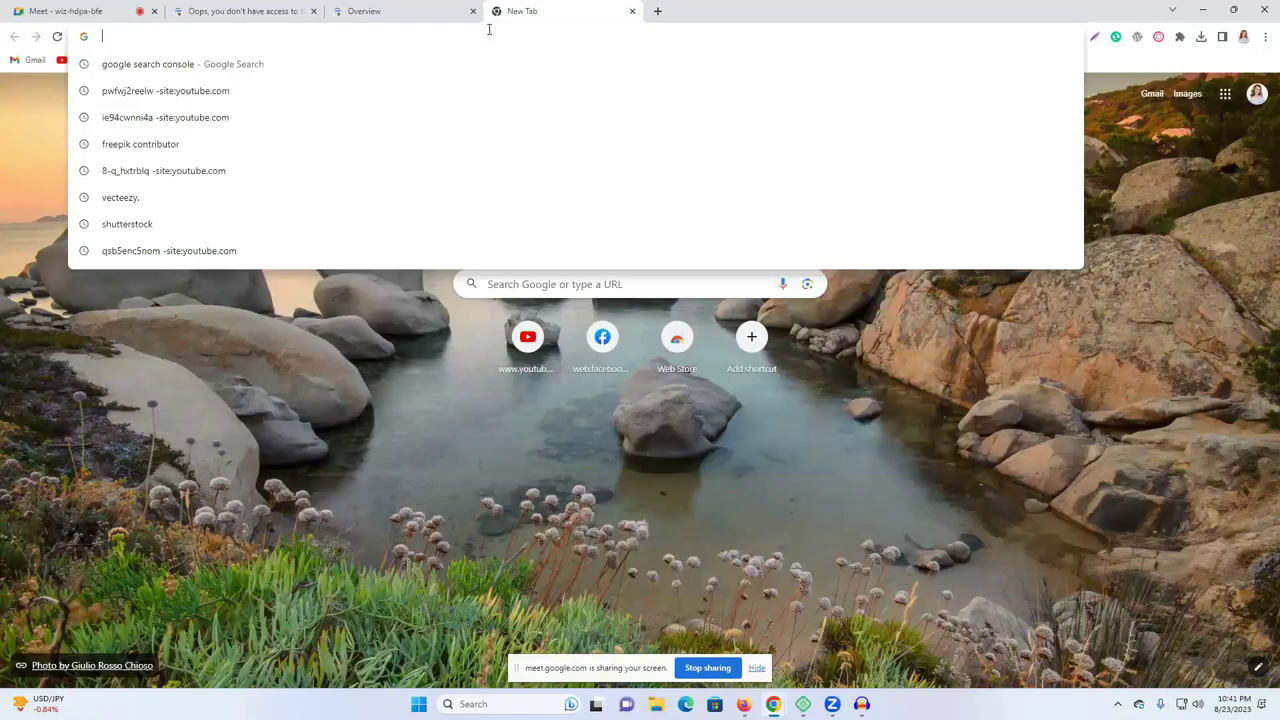
key(ctrl+v)
key(ctrl+a)
right_click(270, 36)
click(330, 108)
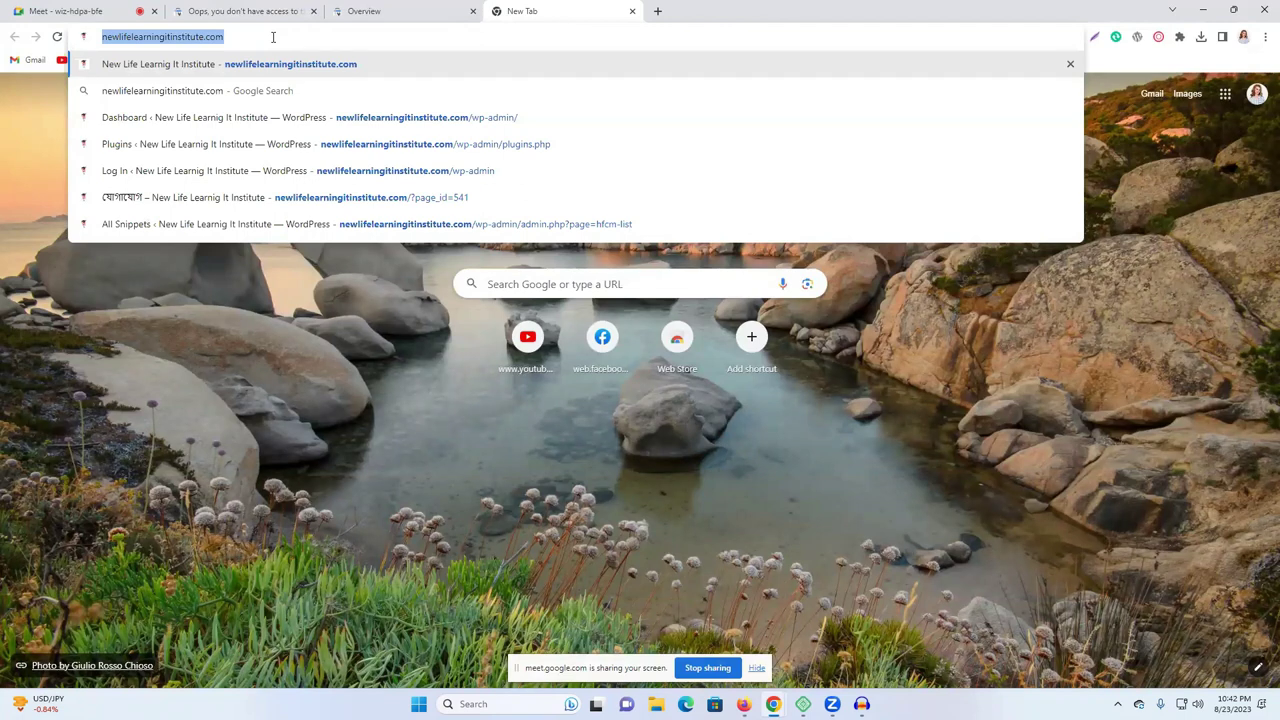
Paste the site address into the Search Console URL prefix field after a look at Firefox.
mouse_move(743, 704)
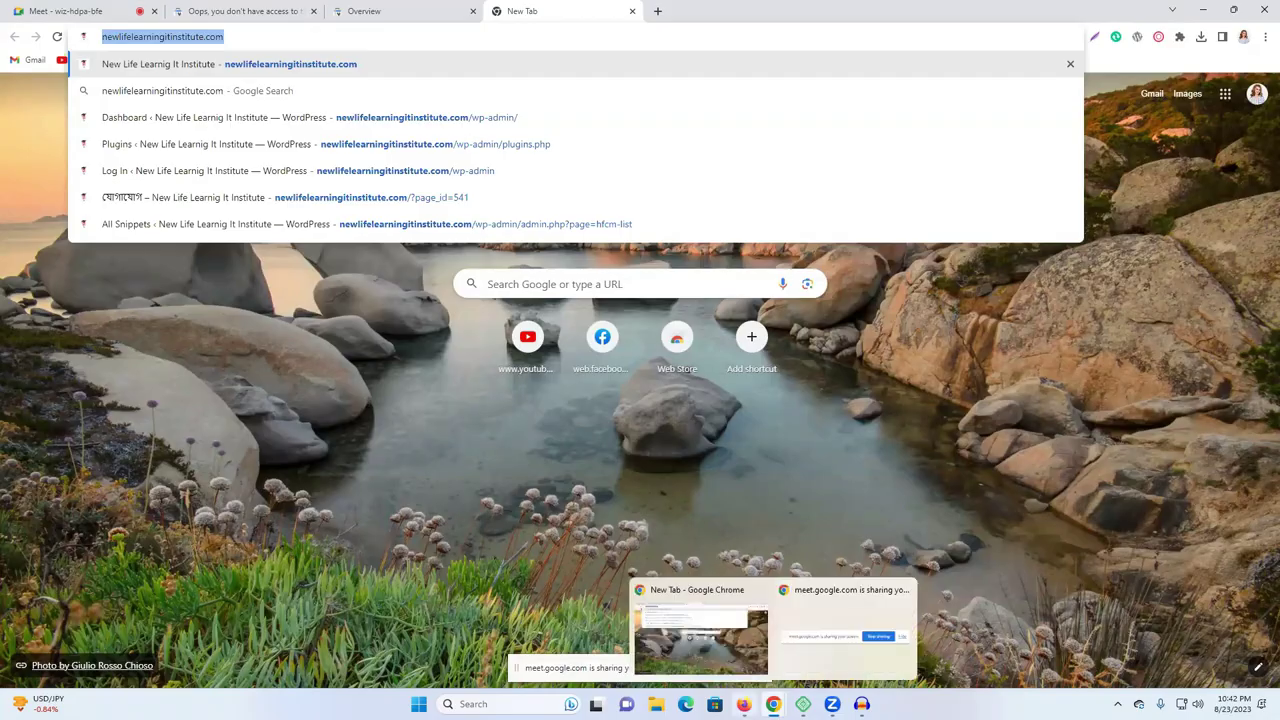
click(743, 704)
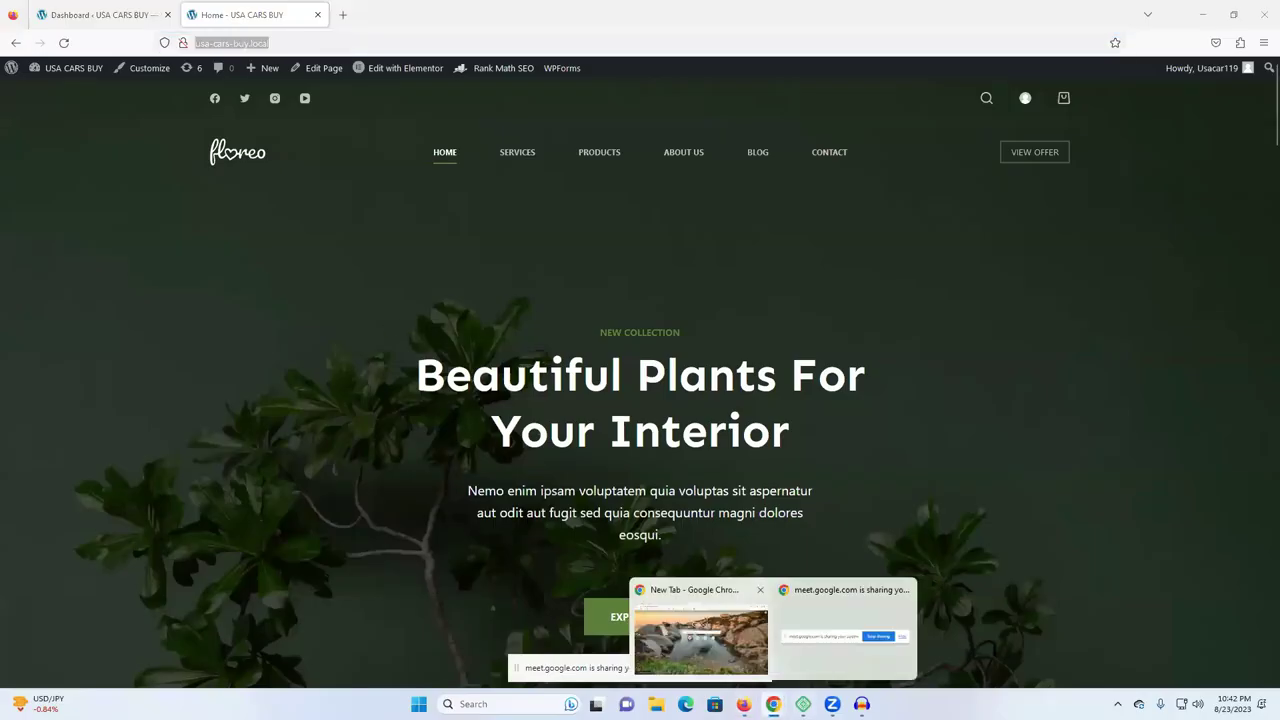
click(700, 630)
key(ctrl+Page_Up)
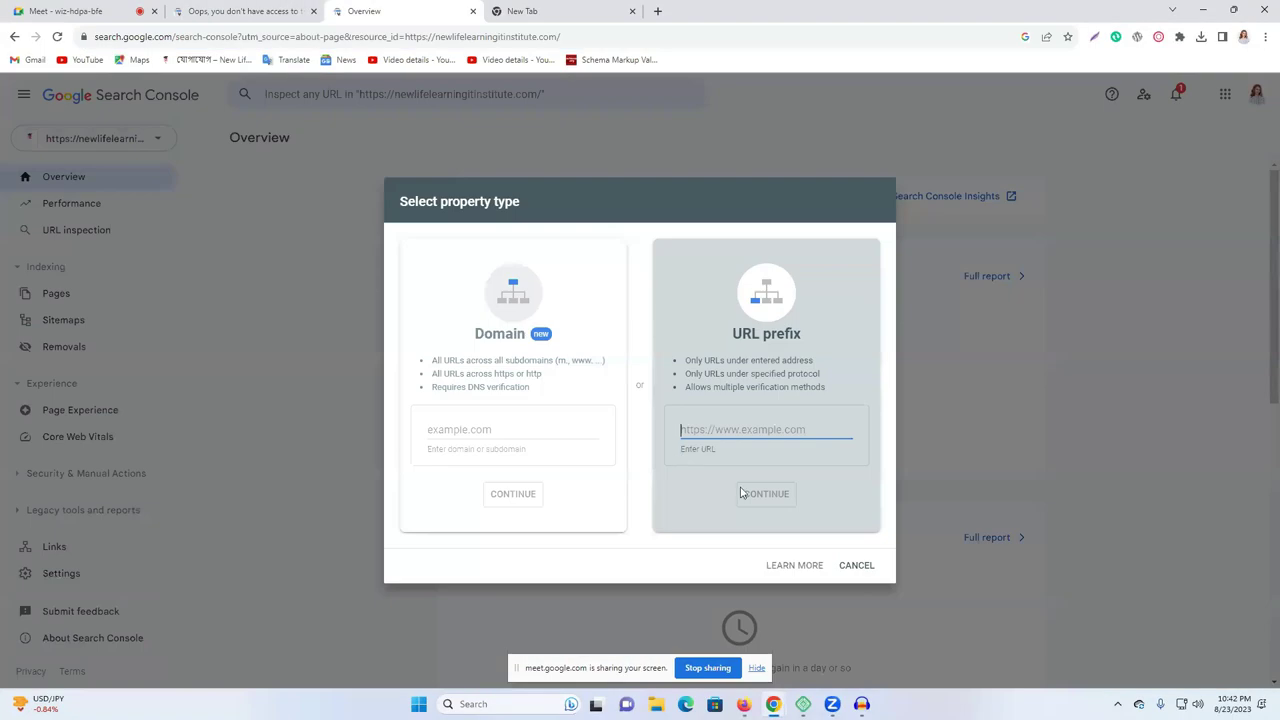
key(ctrl+v)
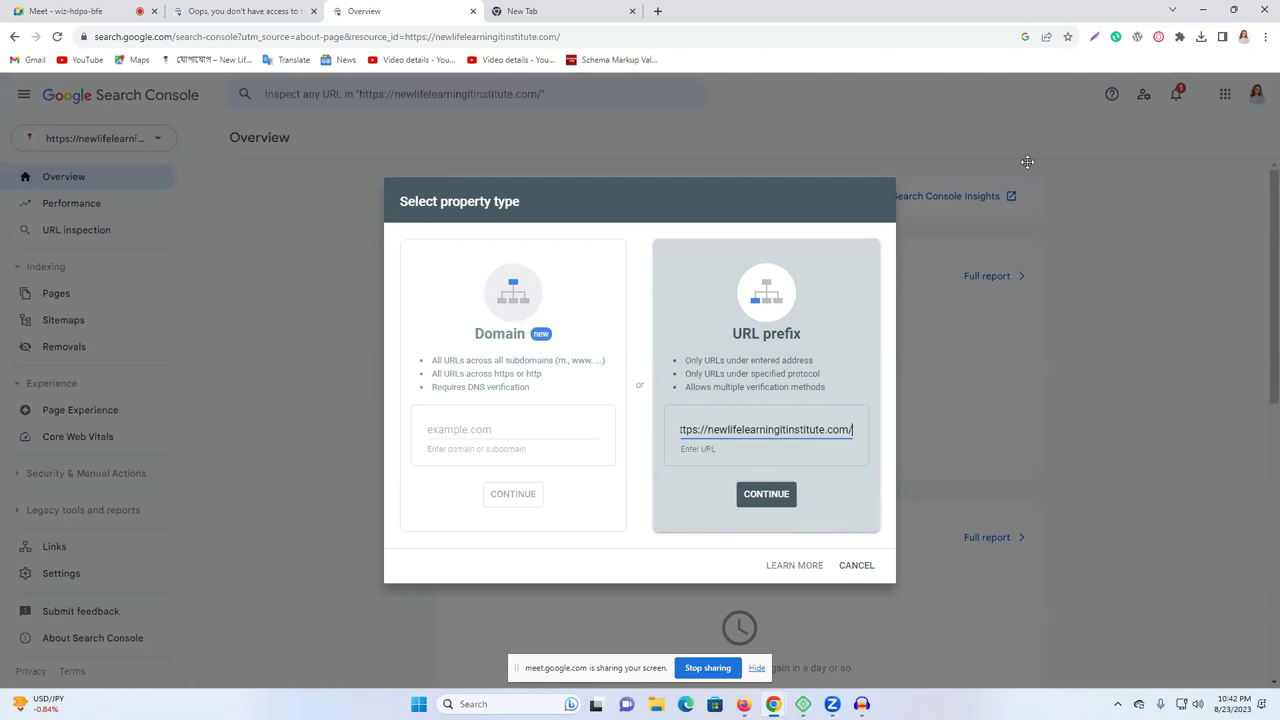
click(744, 704)
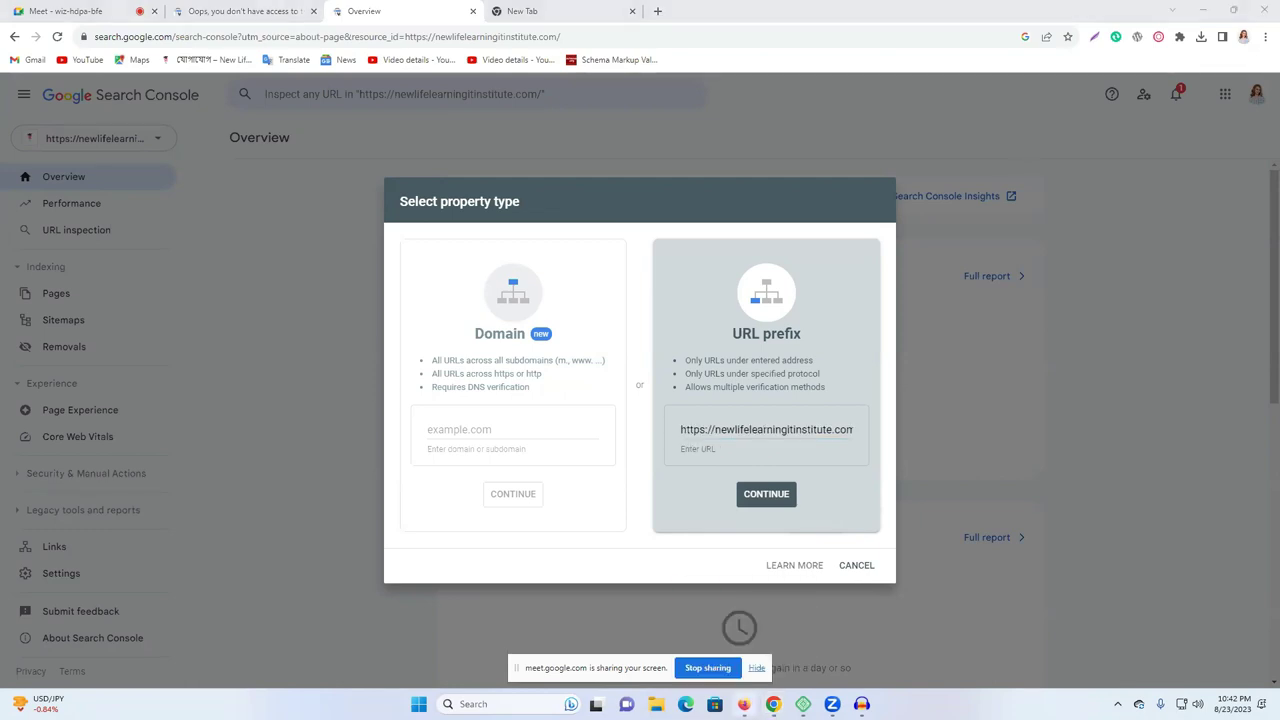
right_click(252, 42)
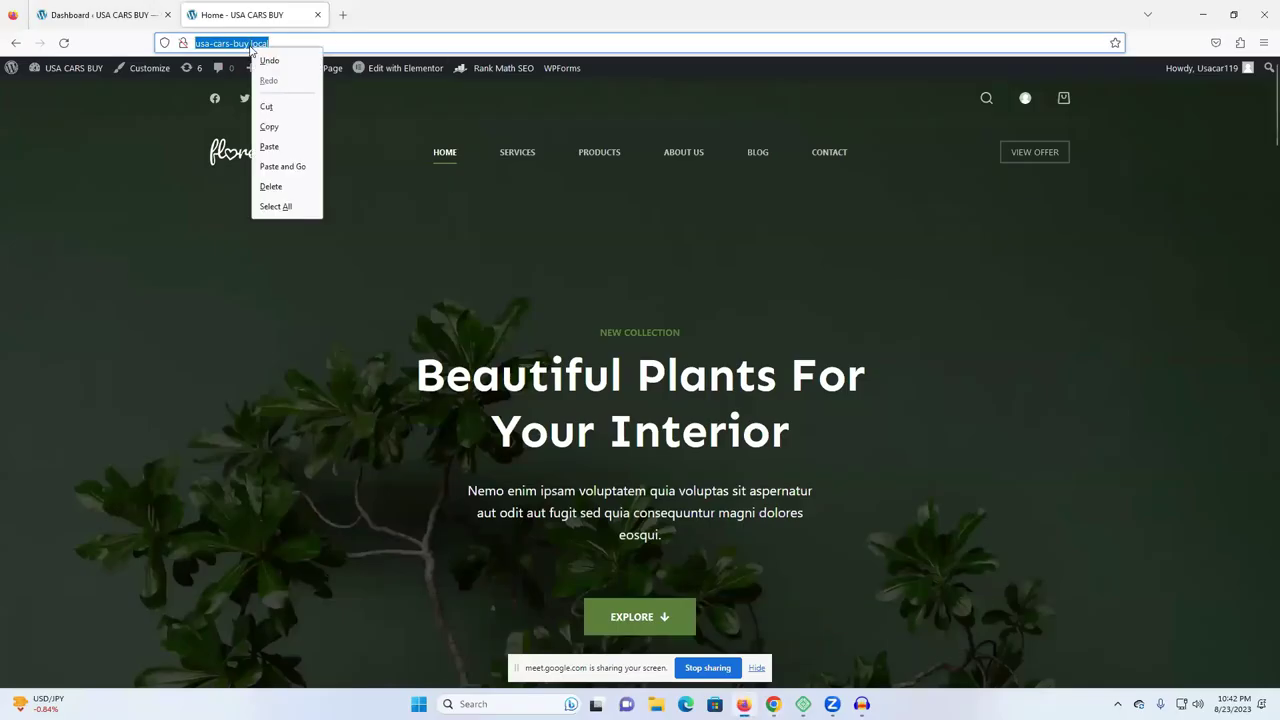
click(289, 129)
mouse_move(773, 704)
click(701, 641)
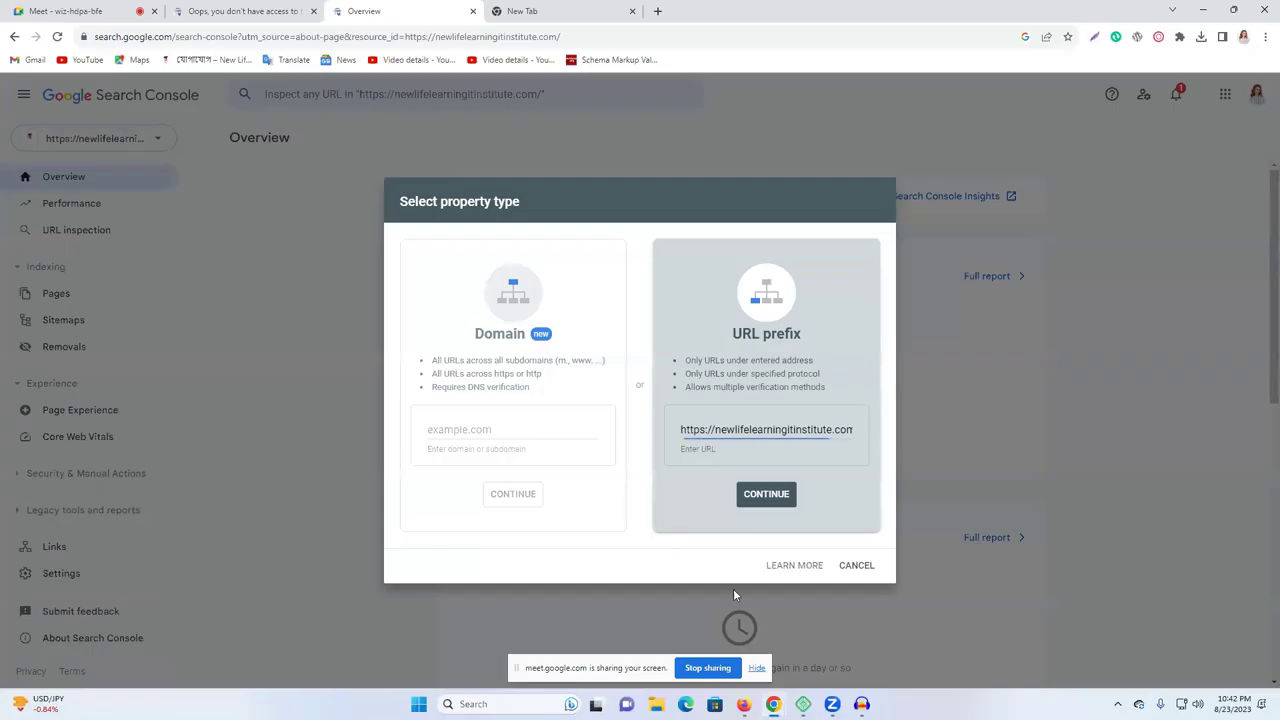
triple_click(720, 428)
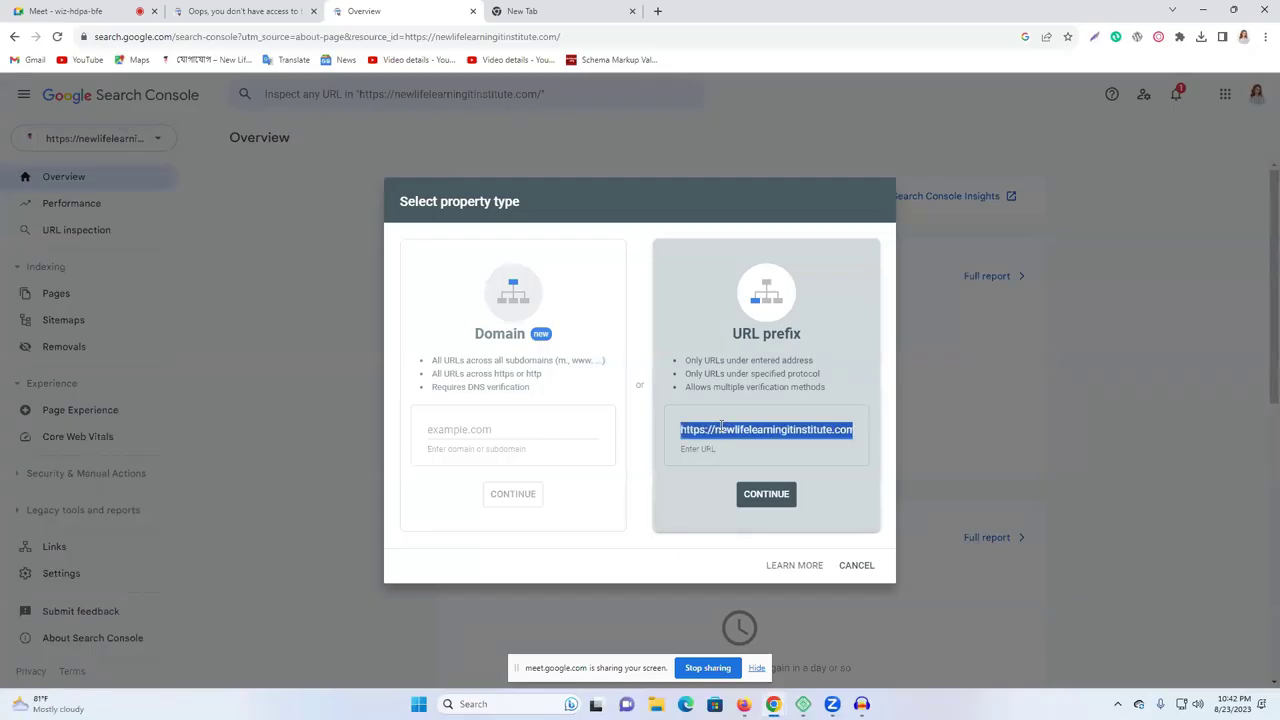
key(ctrl+v)
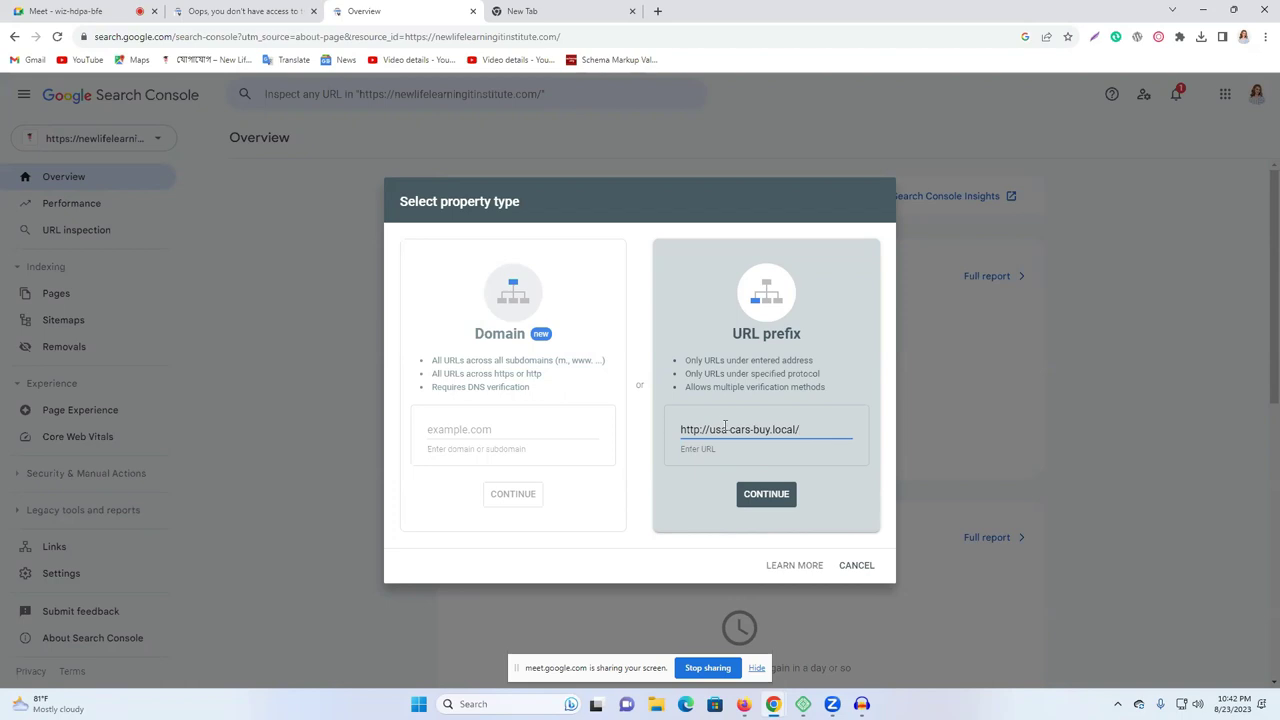
Submit the local address, dismiss the invalid URL error, and paste the institute address instead.
click(770, 496)
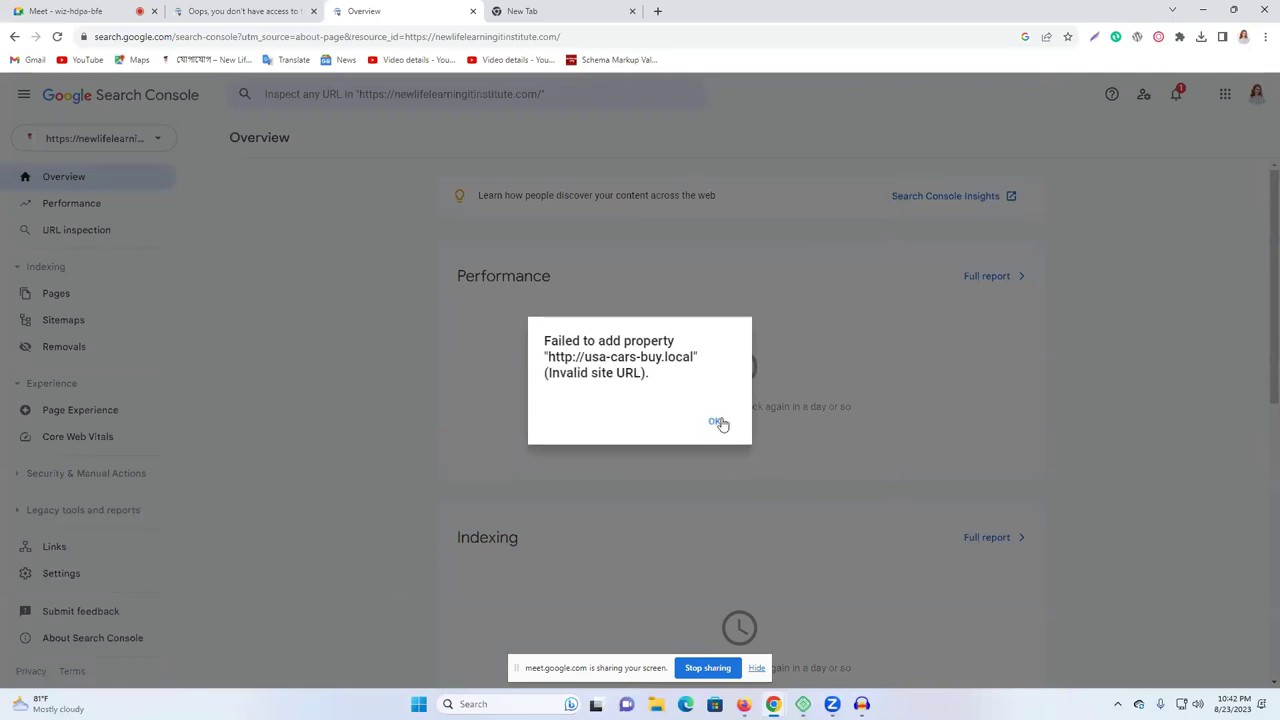
click(719, 423)
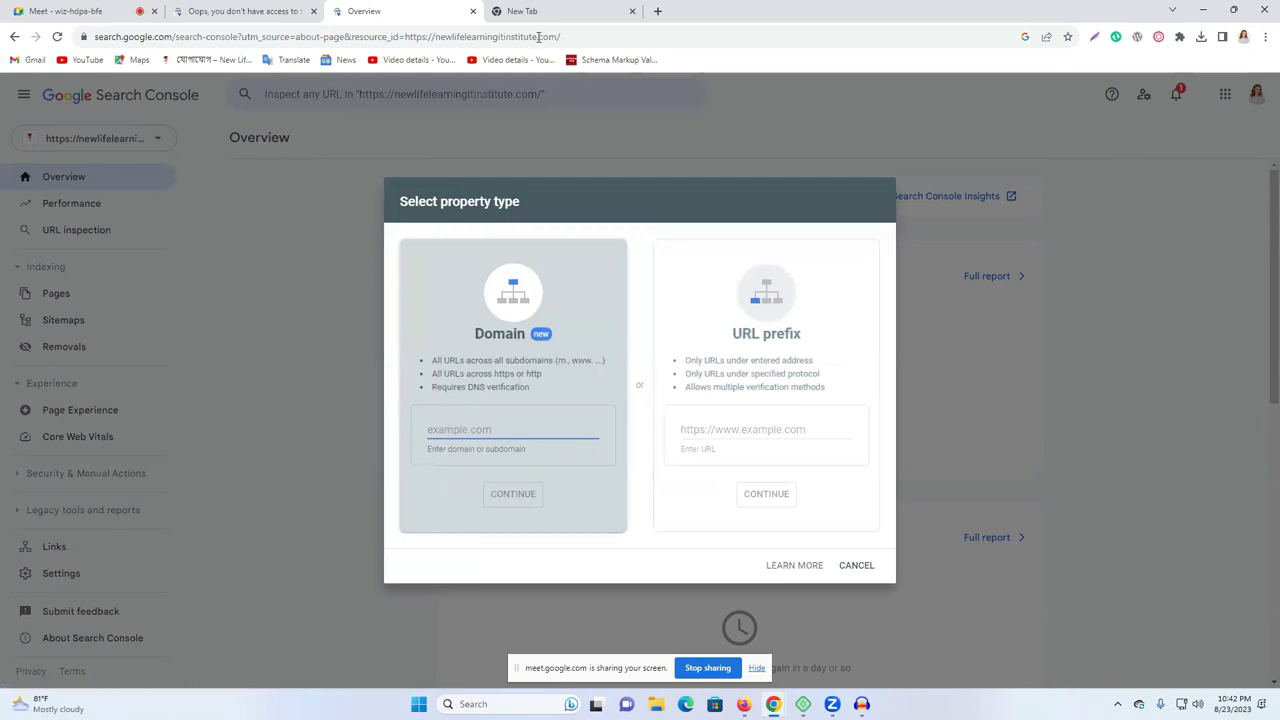
click(548, 16)
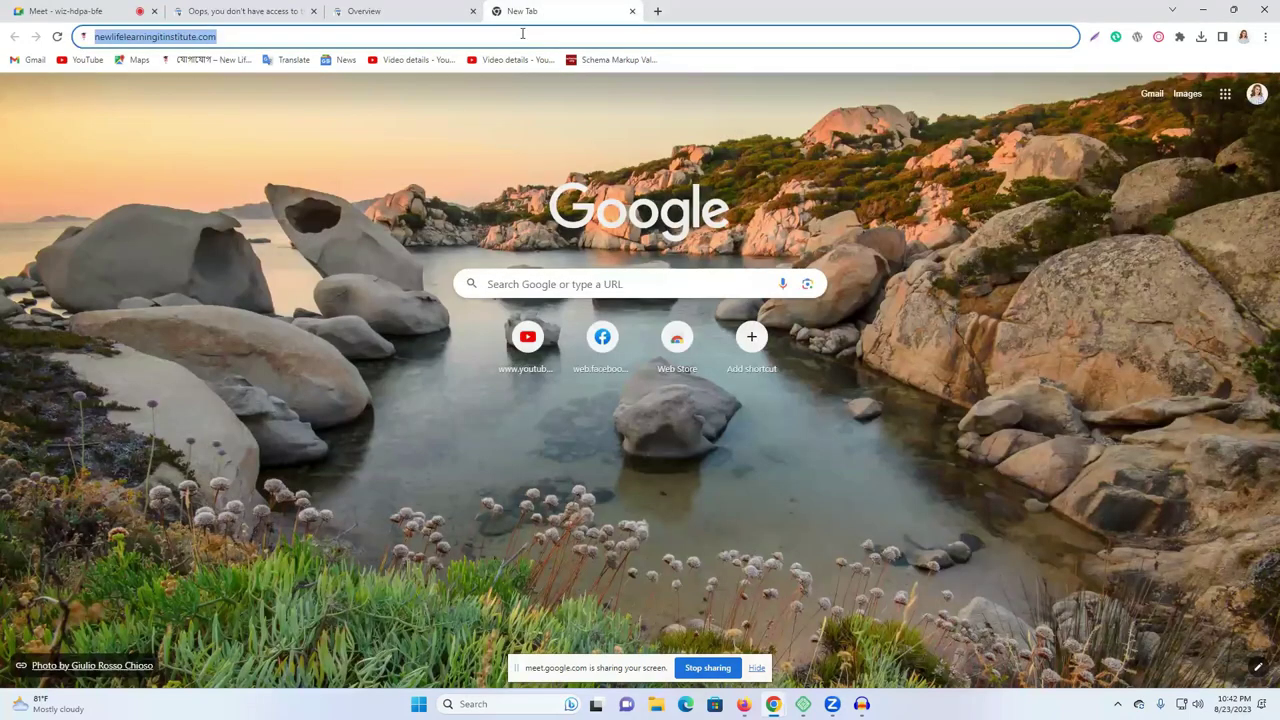
right_click(522, 40)
click(589, 109)
key(ctrl+shift+Tab)
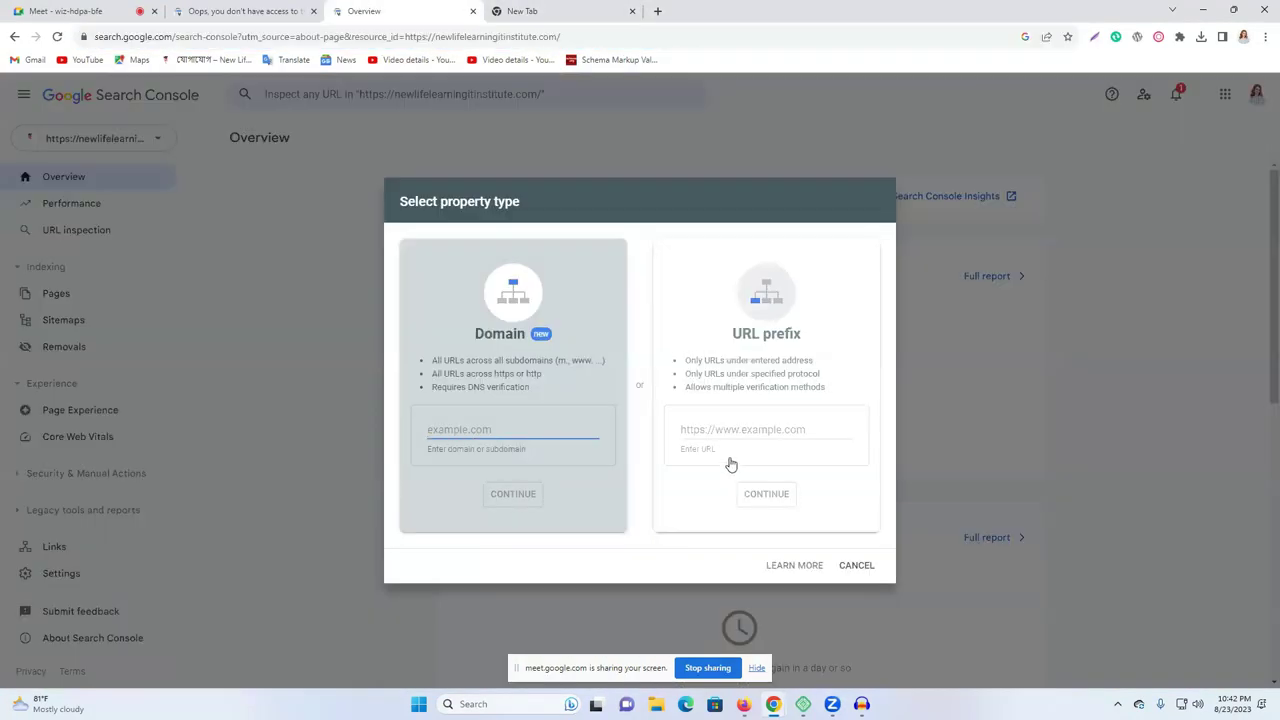
click(720, 429)
key(ctrl+v)
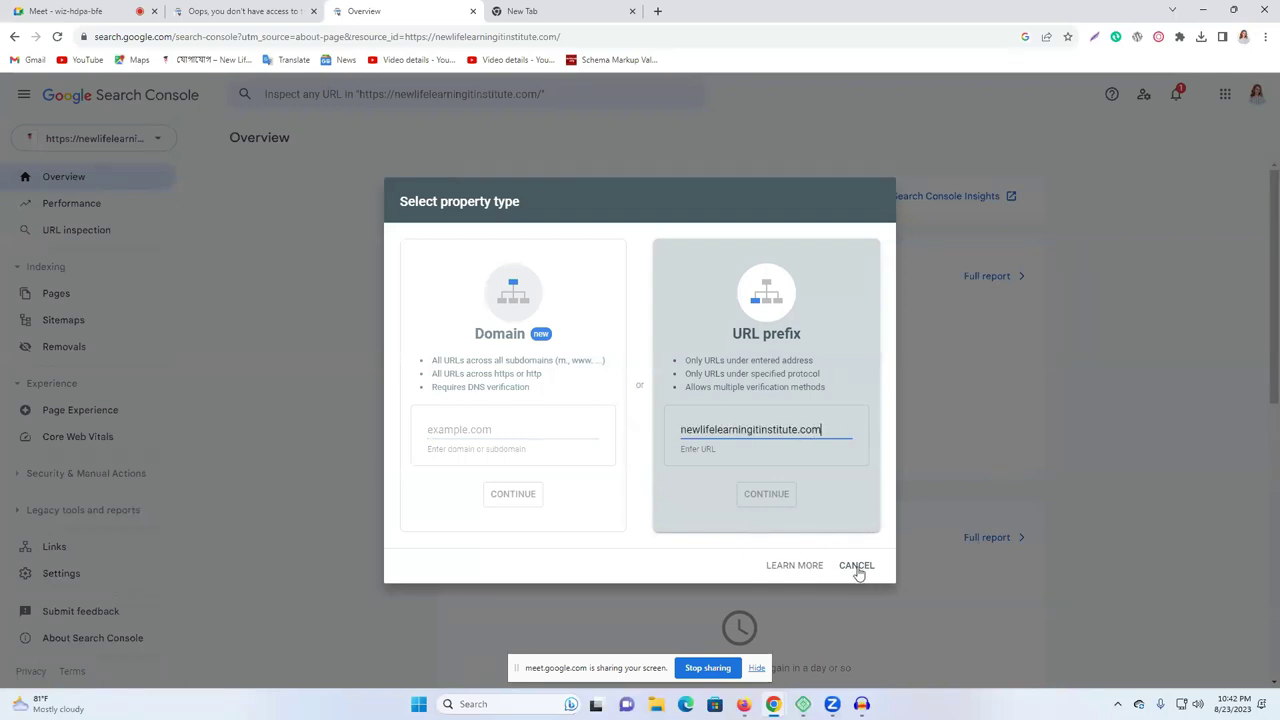
Cancel the property, reload the overview, and reopen then close the Add property dialog.
click(856, 566)
click(58, 36)
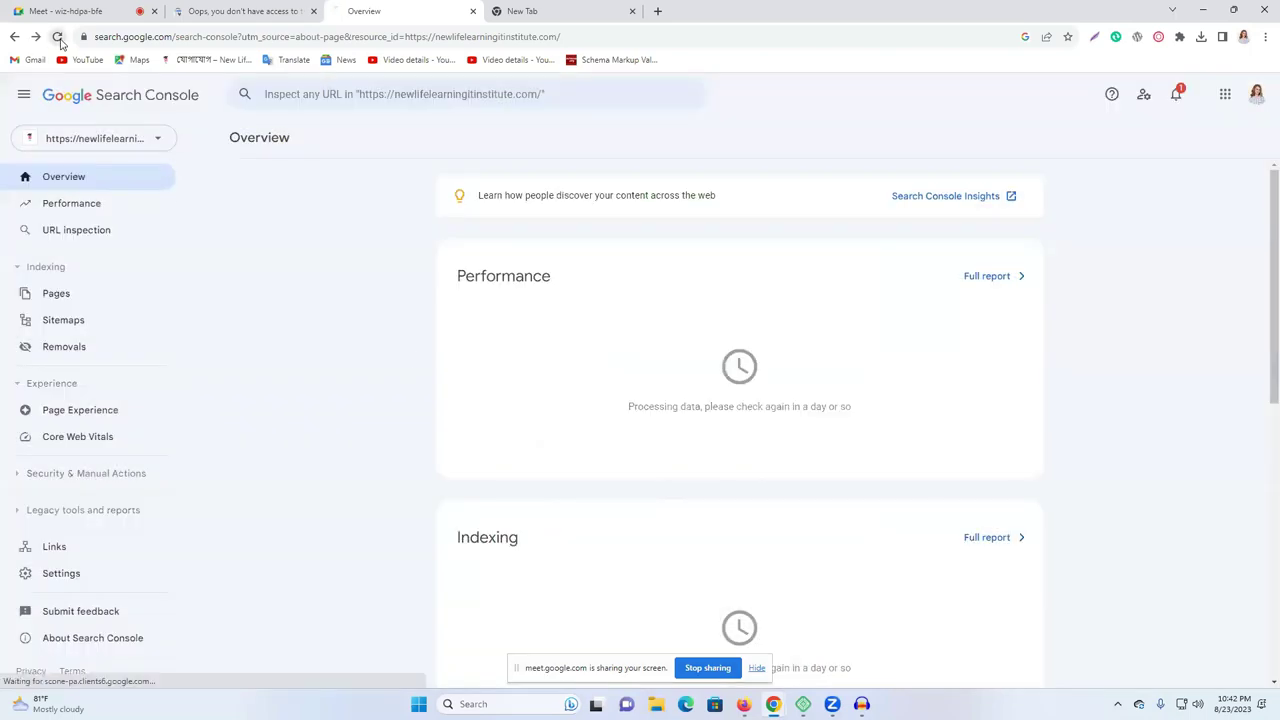
click(103, 146)
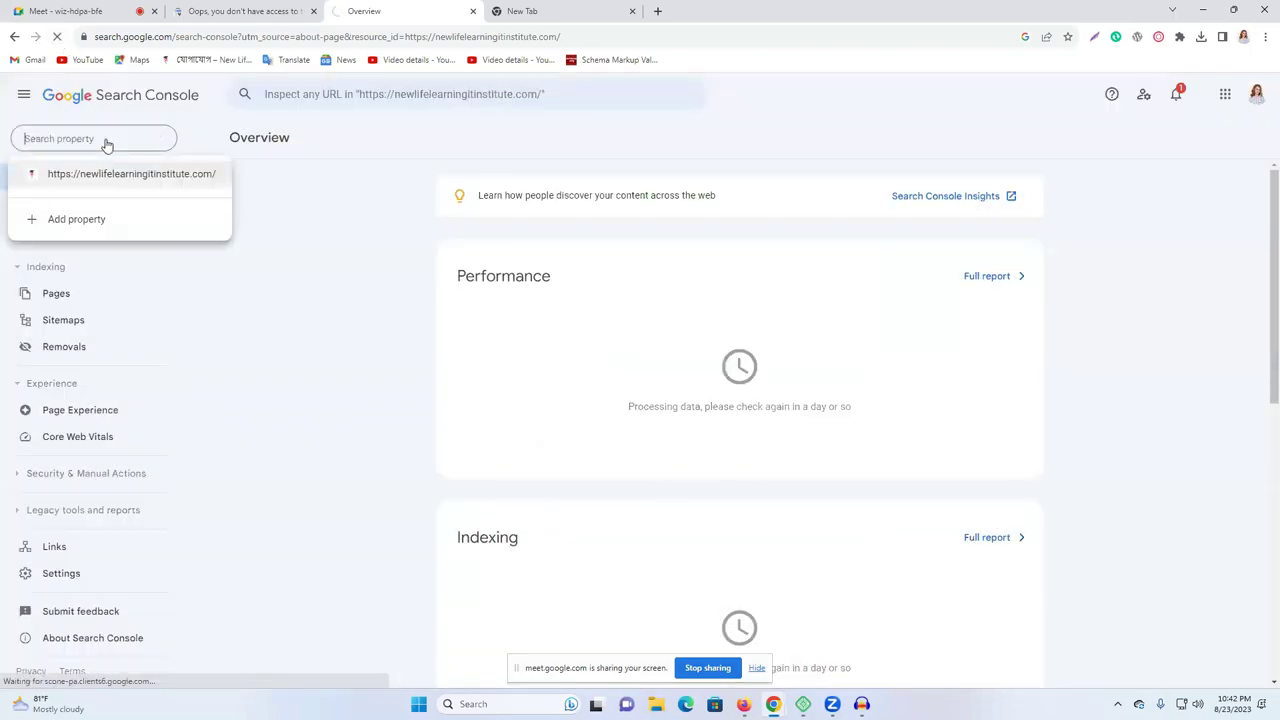
click(78, 221)
click(523, 10)
click(336, 8)
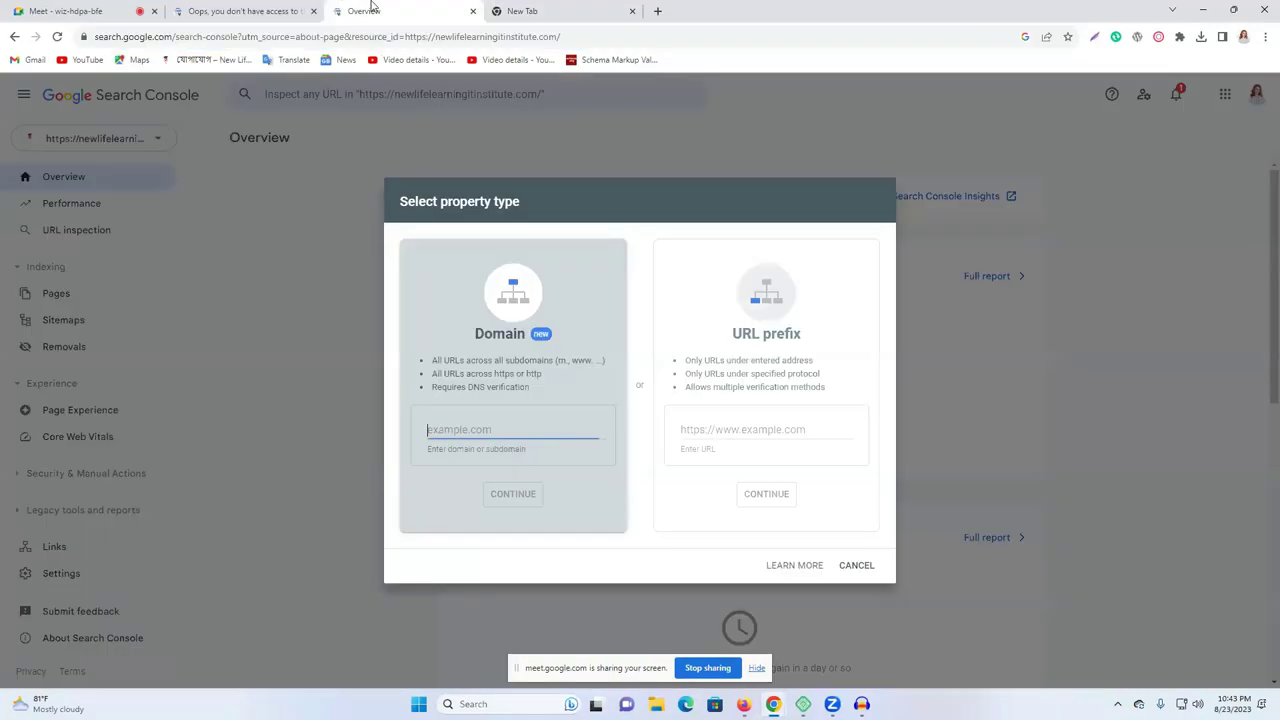
click(846, 566)
Switch to a different Google account and close the empty new tab.
click(1256, 94)
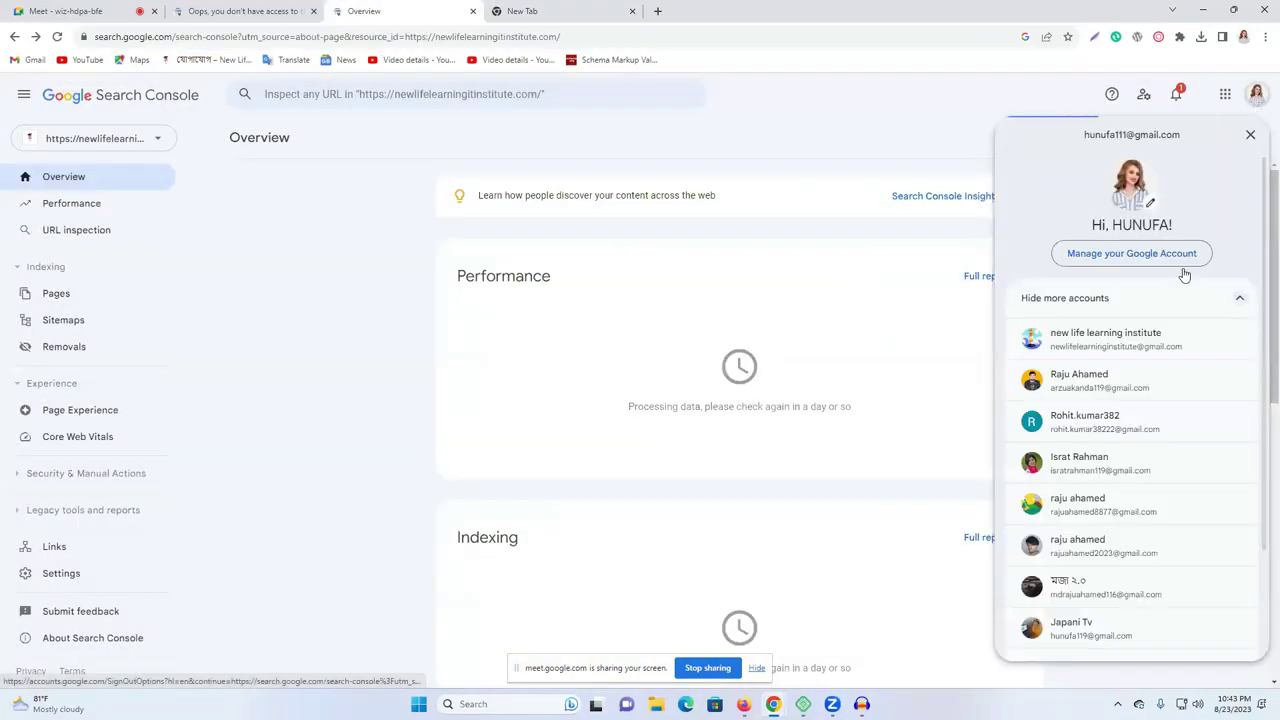
click(1105, 395)
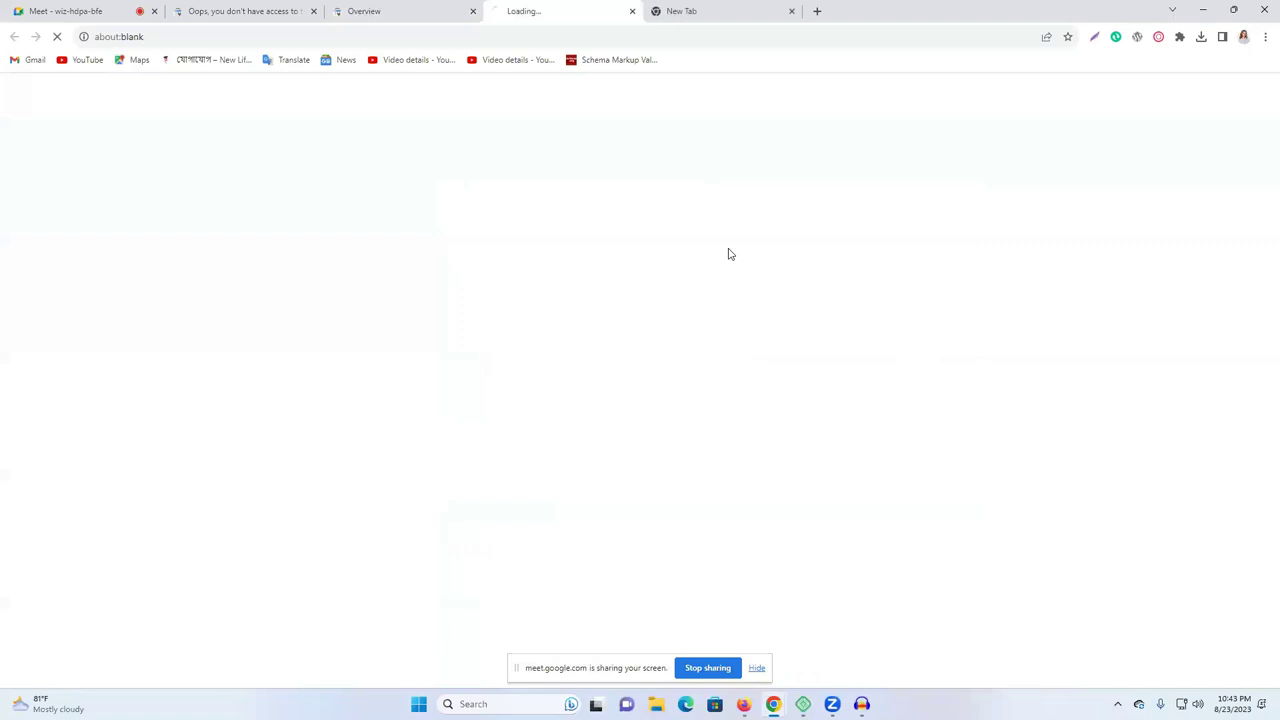
click(791, 11)
Under the new account, start a URL prefix property and paste the institute address.
click(40, 140)
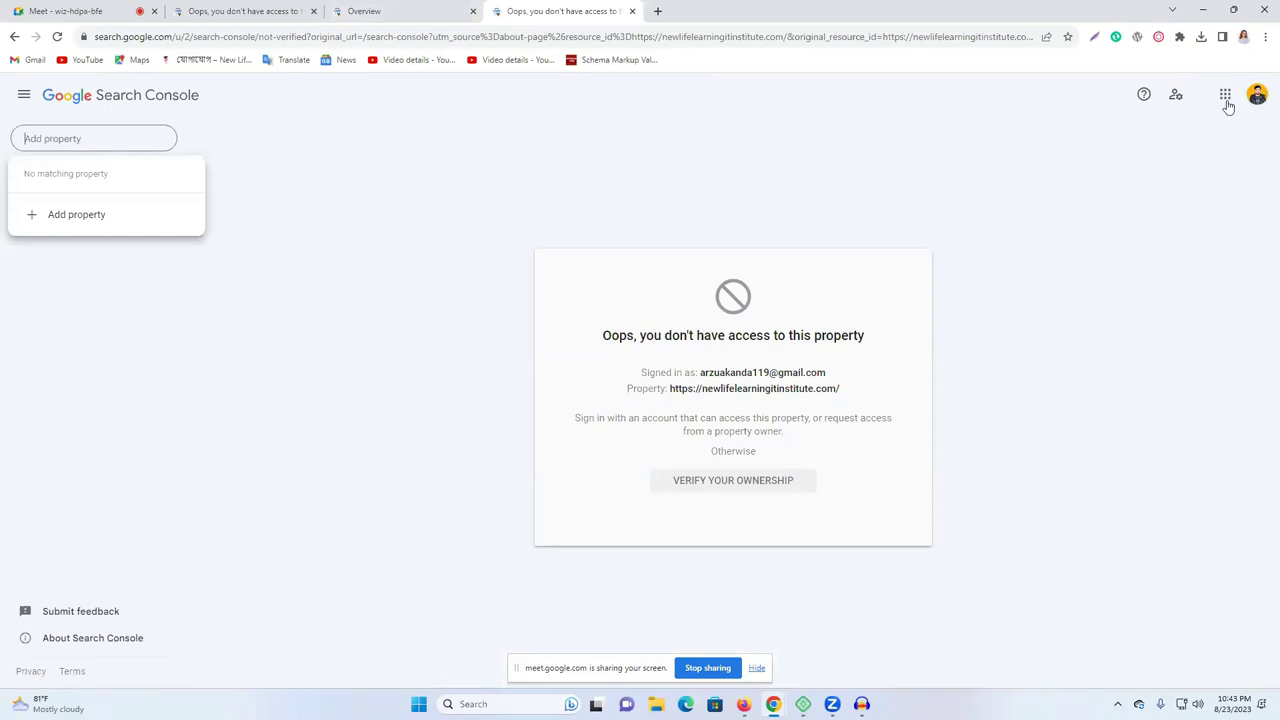
click(66, 218)
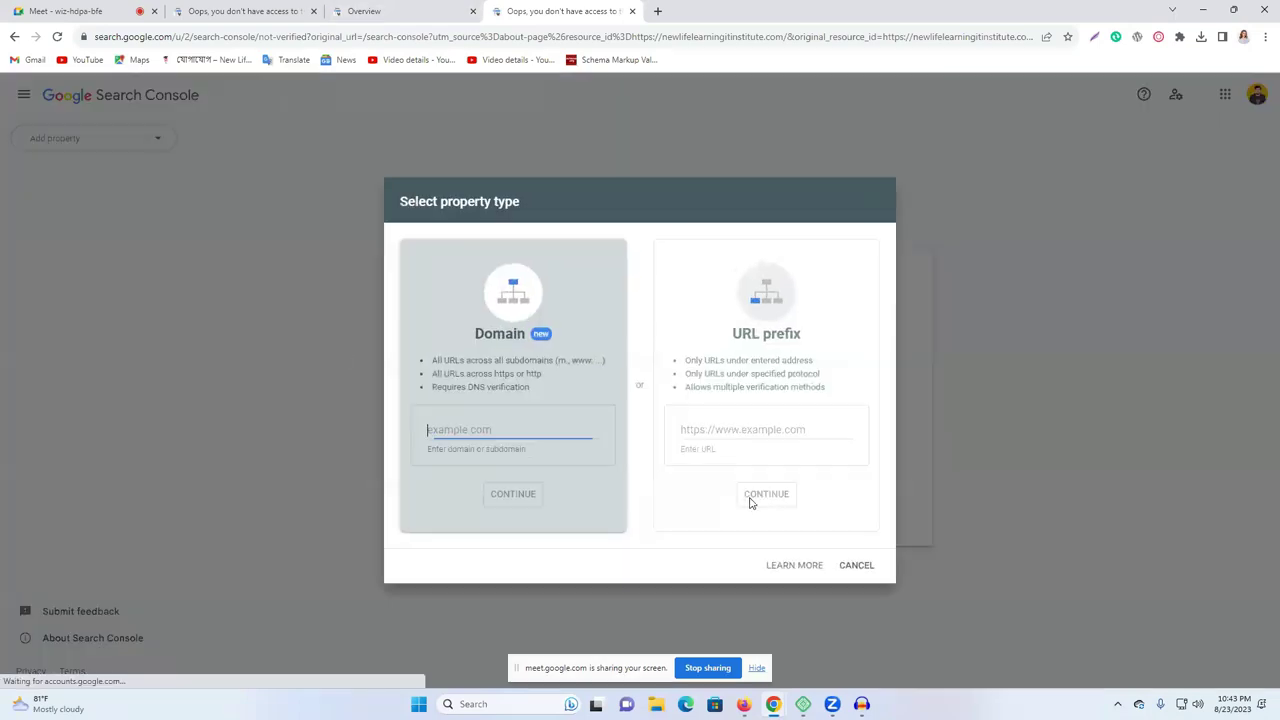
click(714, 440)
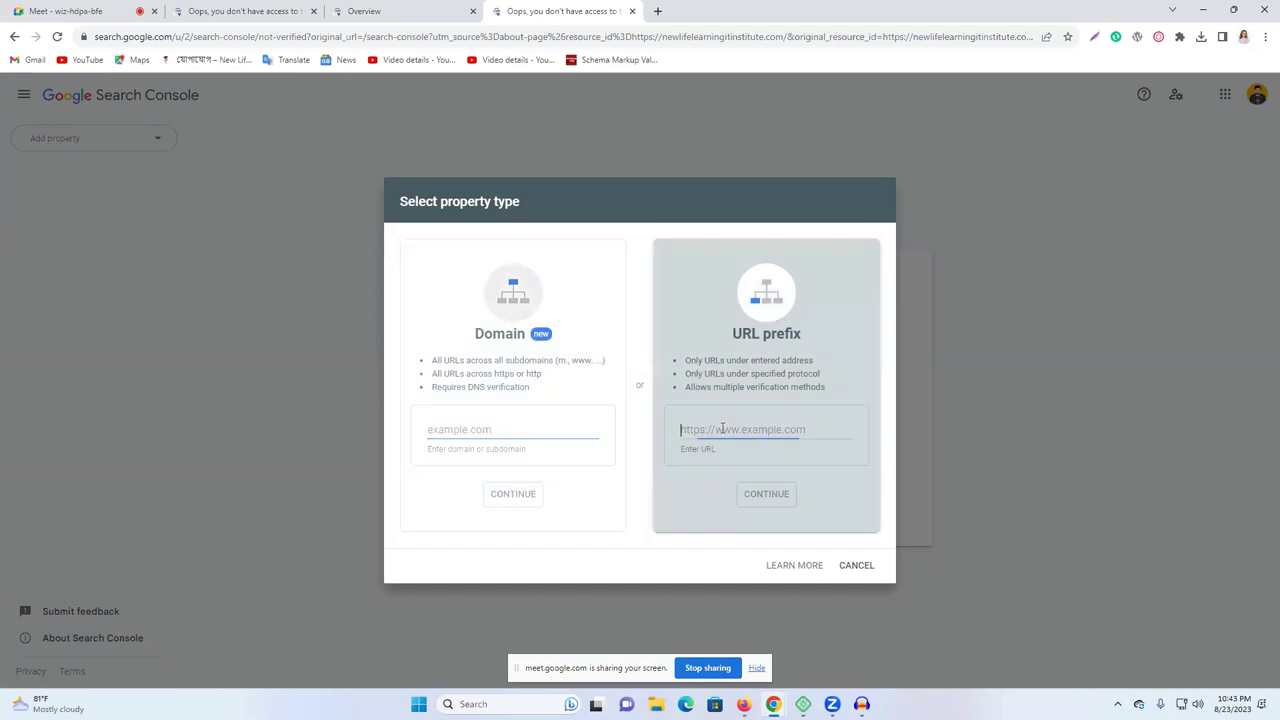
key(ctrl+v)
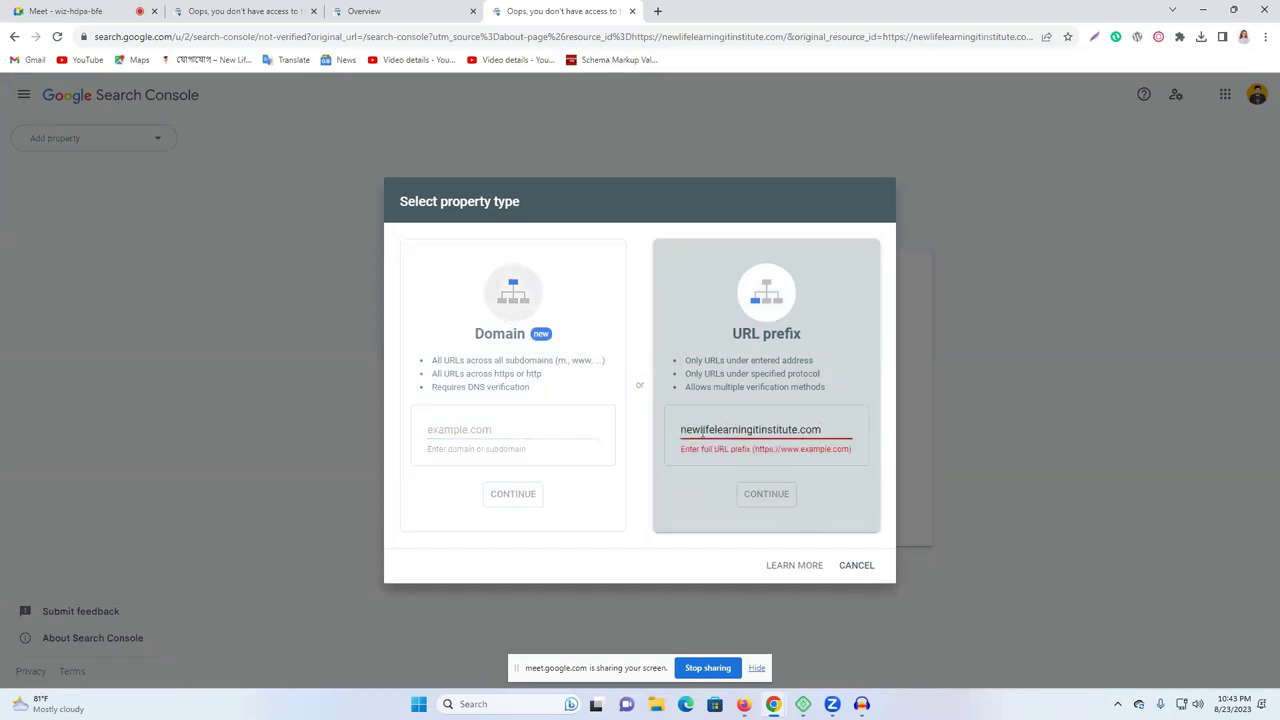
triple_click(702, 432)
Visit newlifelearningitinstitute. in a new tab and copy the site's full https address.
click(455, 11)
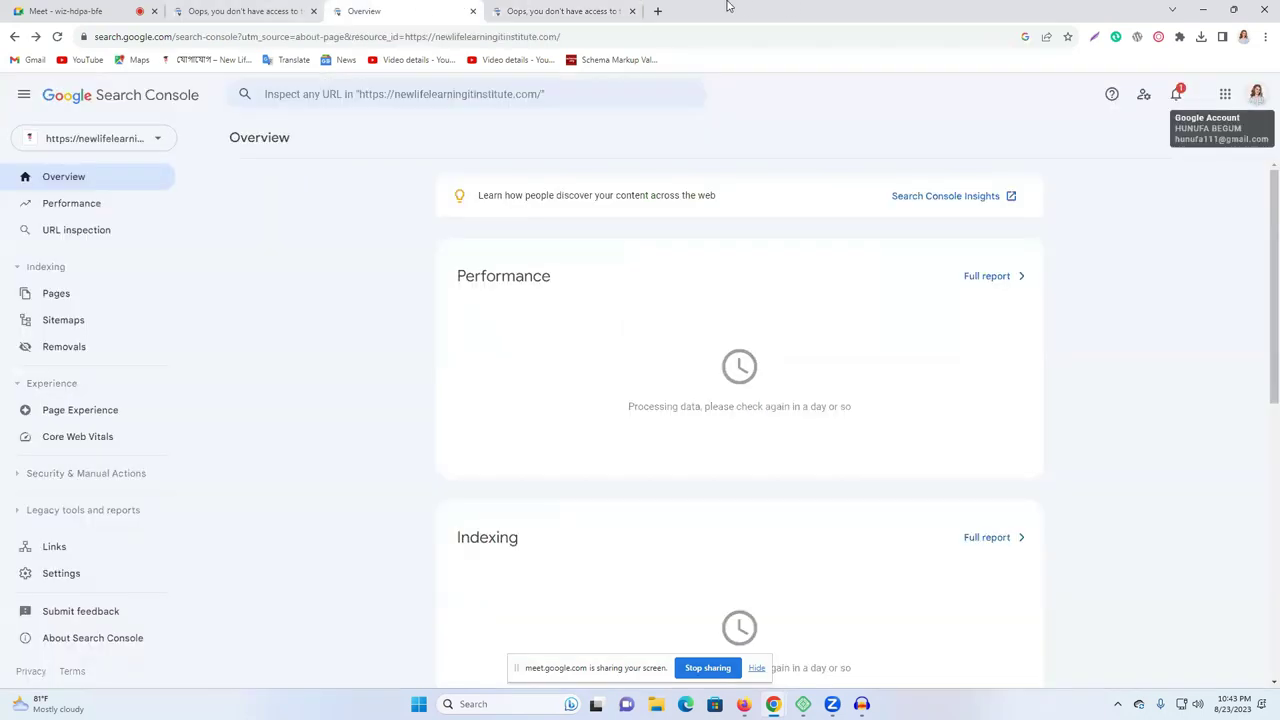
click(657, 11)
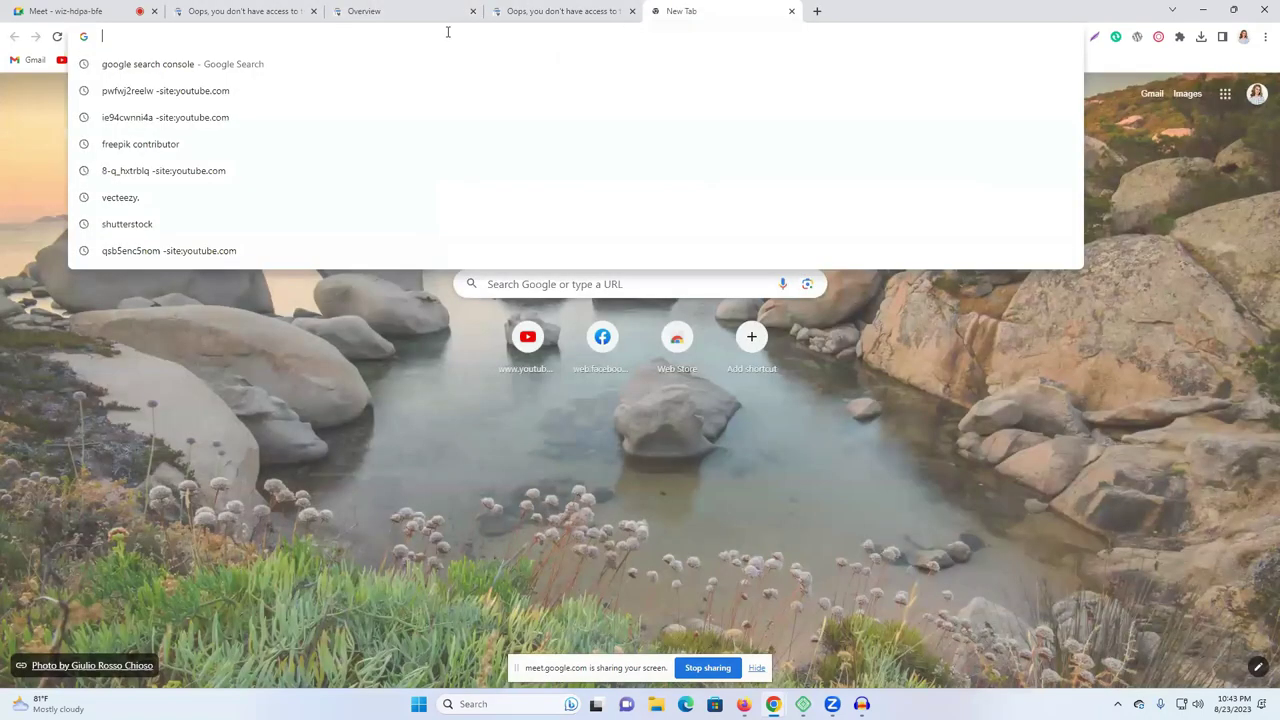
text(n)
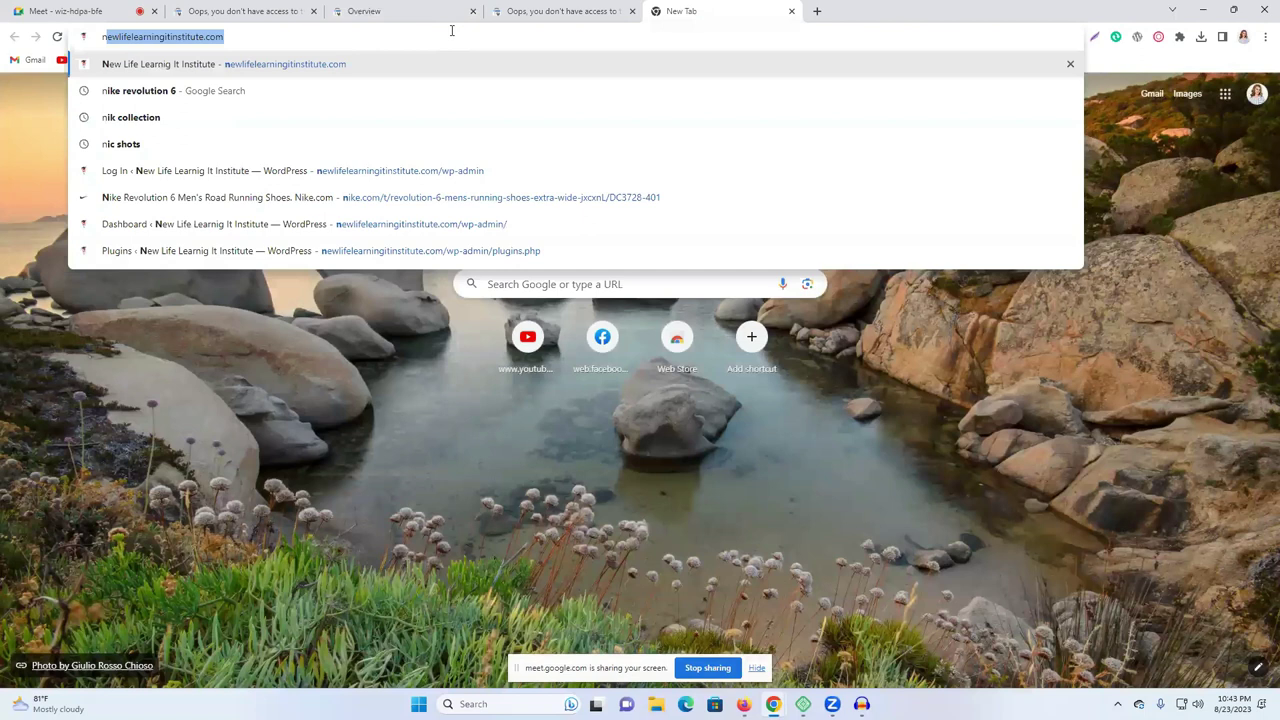
text(ewlifelearningitinstitute.)
key(Return)
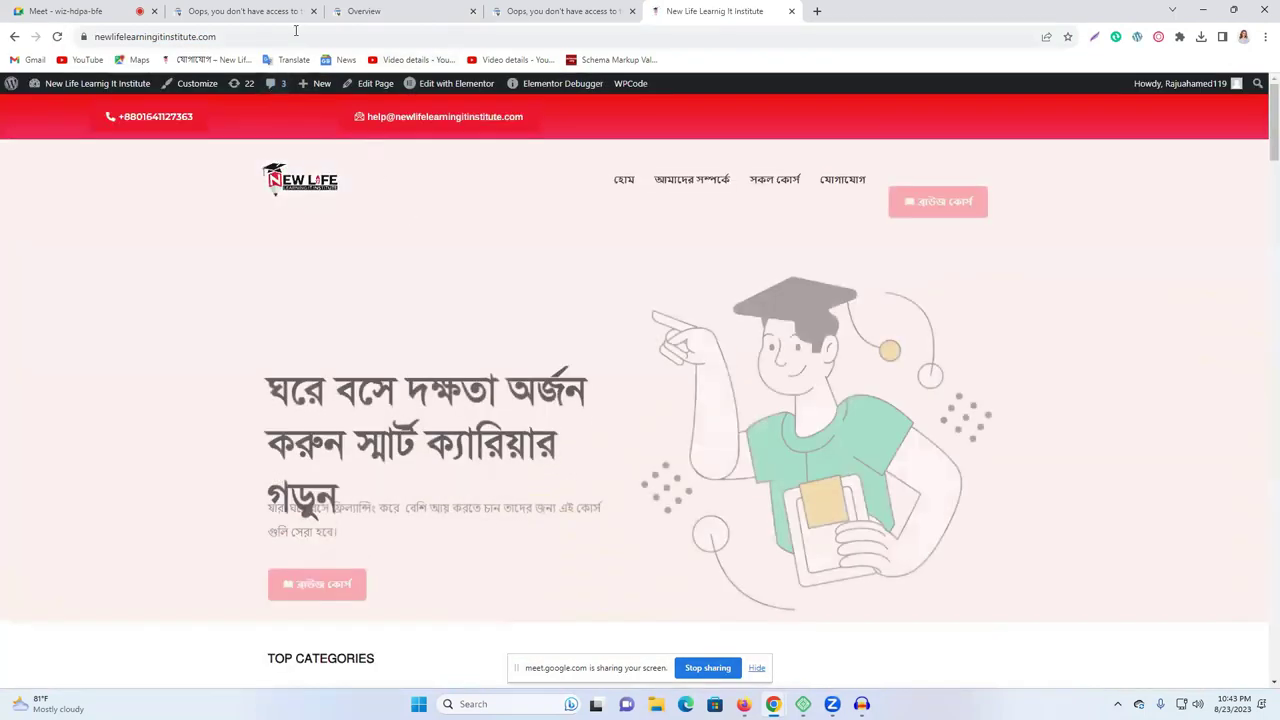
click(300, 37)
right_click(297, 37)
click(370, 107)
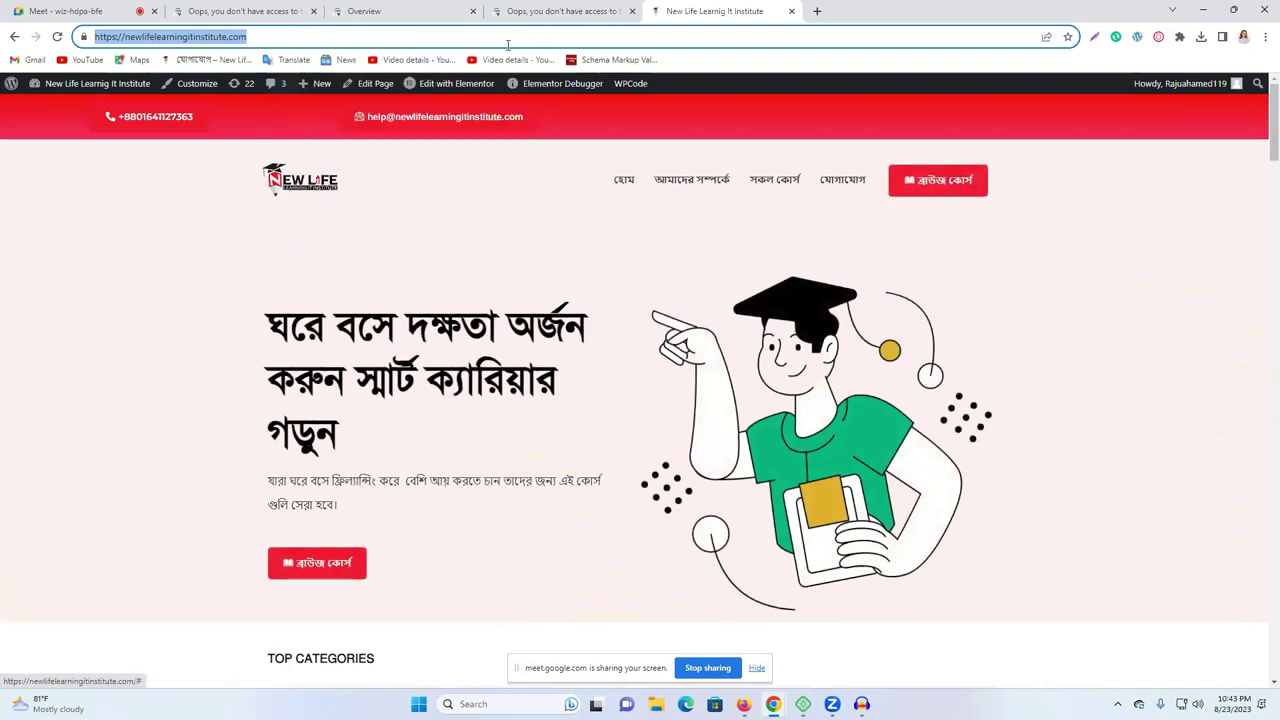
click(560, 11)
key(ctrl+v)
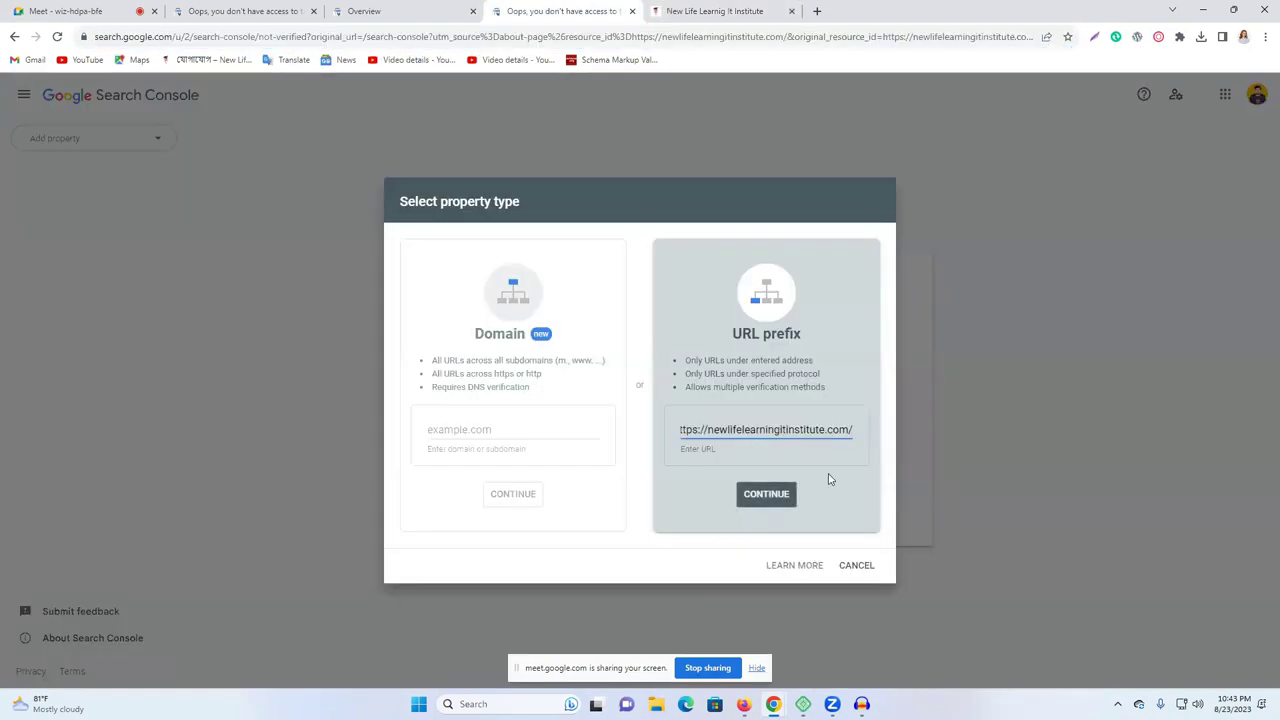
drag(708, 430, 641, 436)
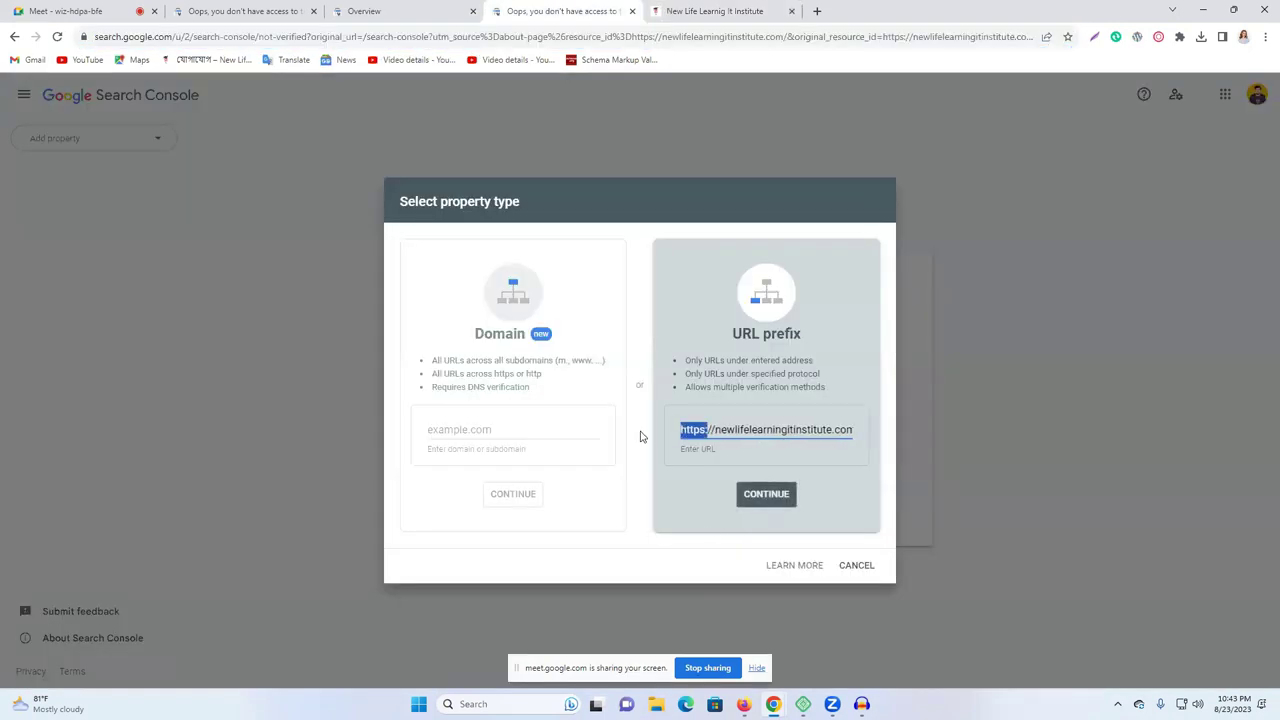
click(858, 491)
click(765, 496)
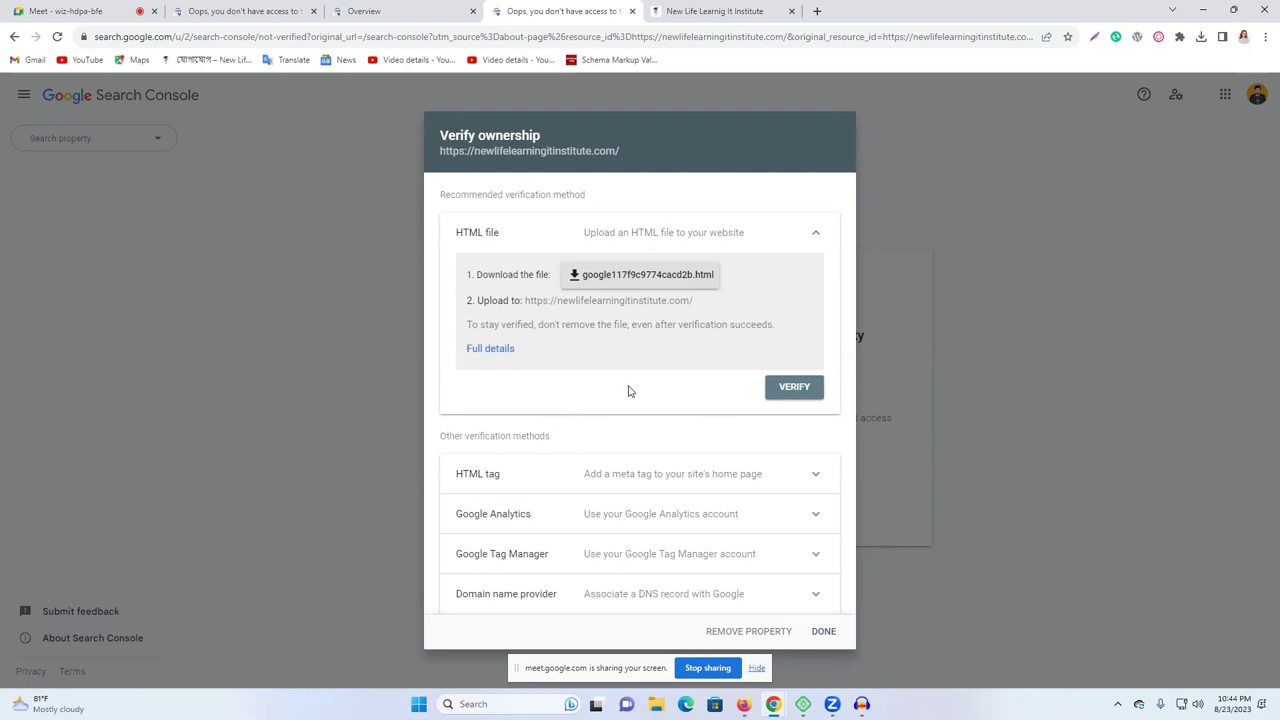
Copy the HTML tag verification meta tag and go to the institute website tab's address bar.
click(518, 483)
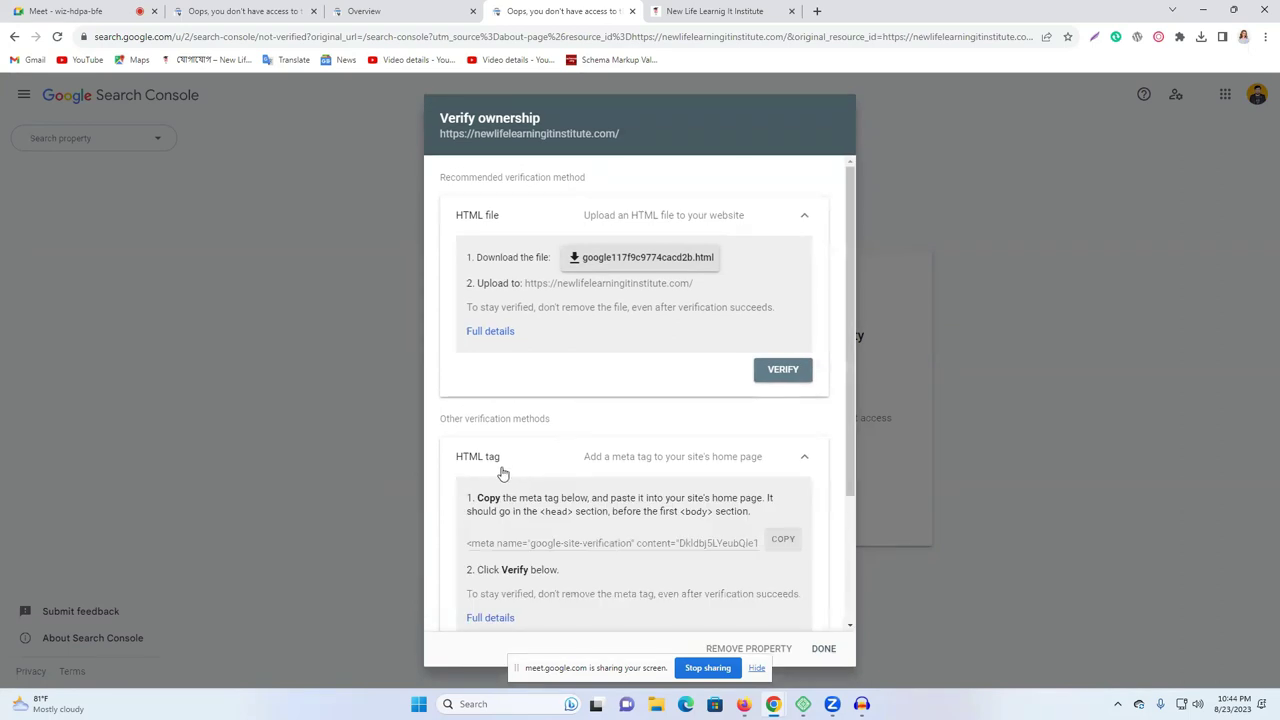
scroll(608, 479, down, 1)
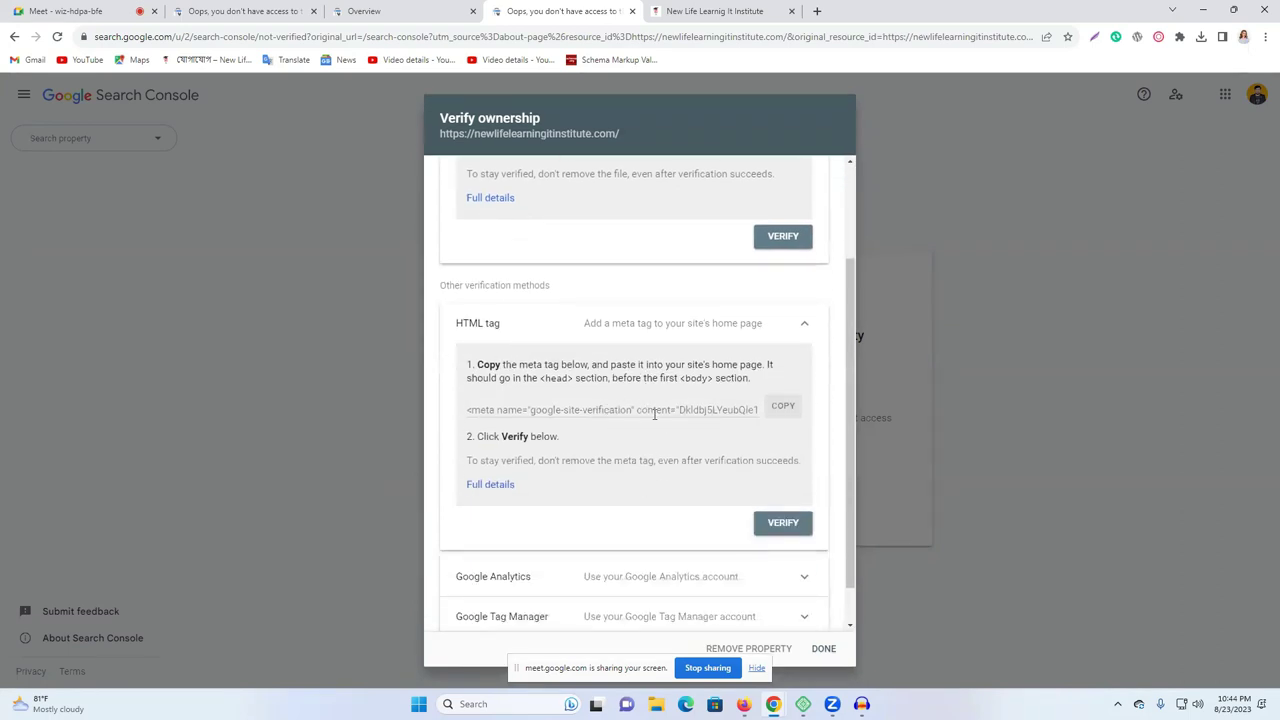
click(786, 413)
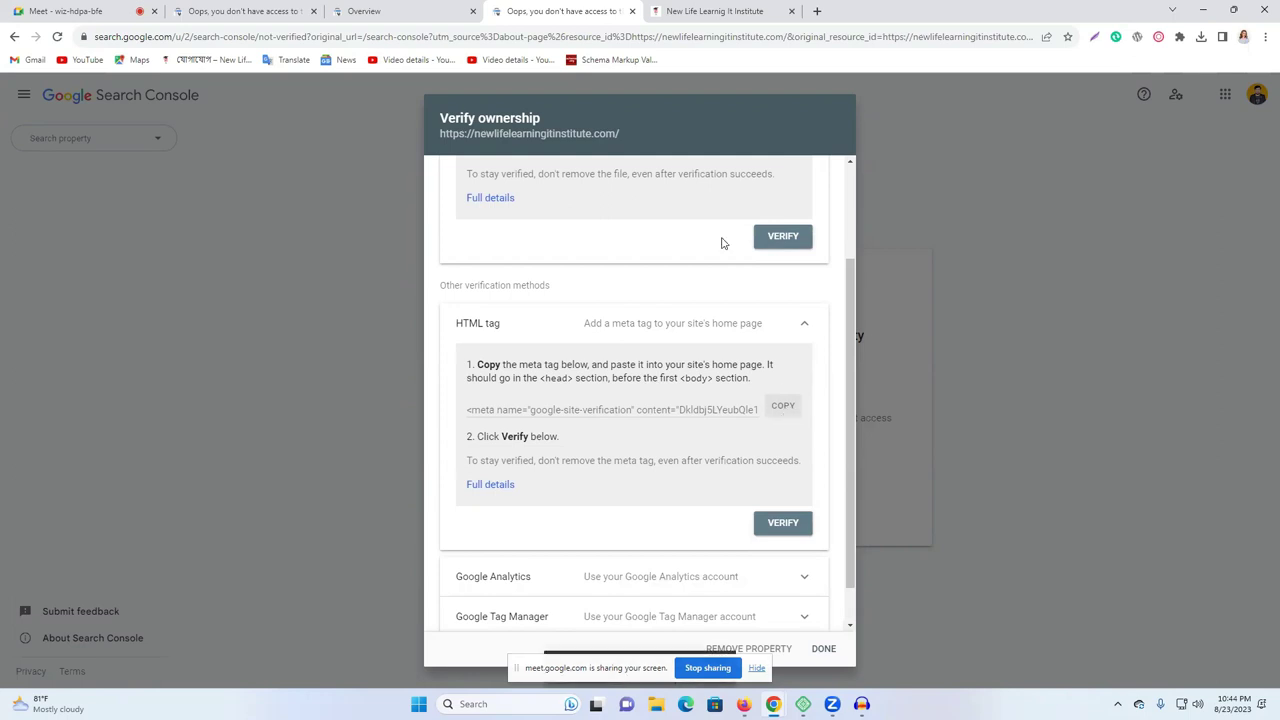
click(664, 16)
click(305, 37)
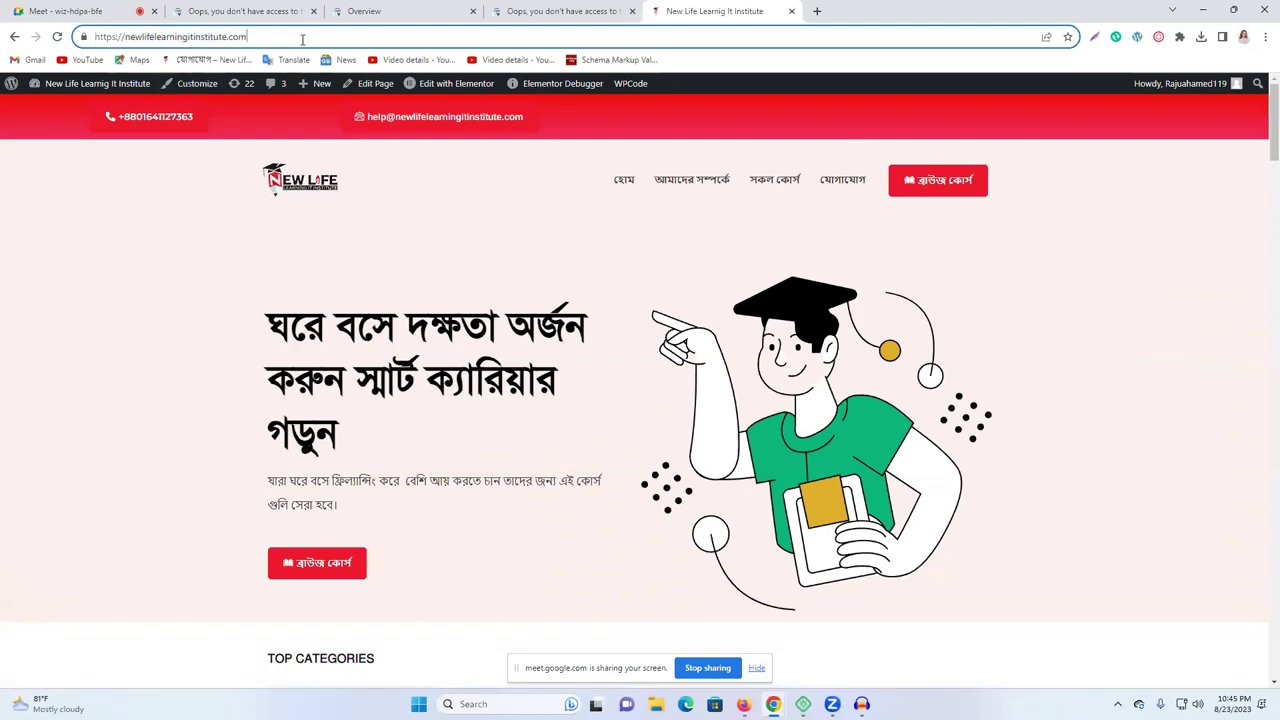
Append /wp-admin to the institute URL and scroll through the Dashboard's plugin notices.
text(/)
text(w)
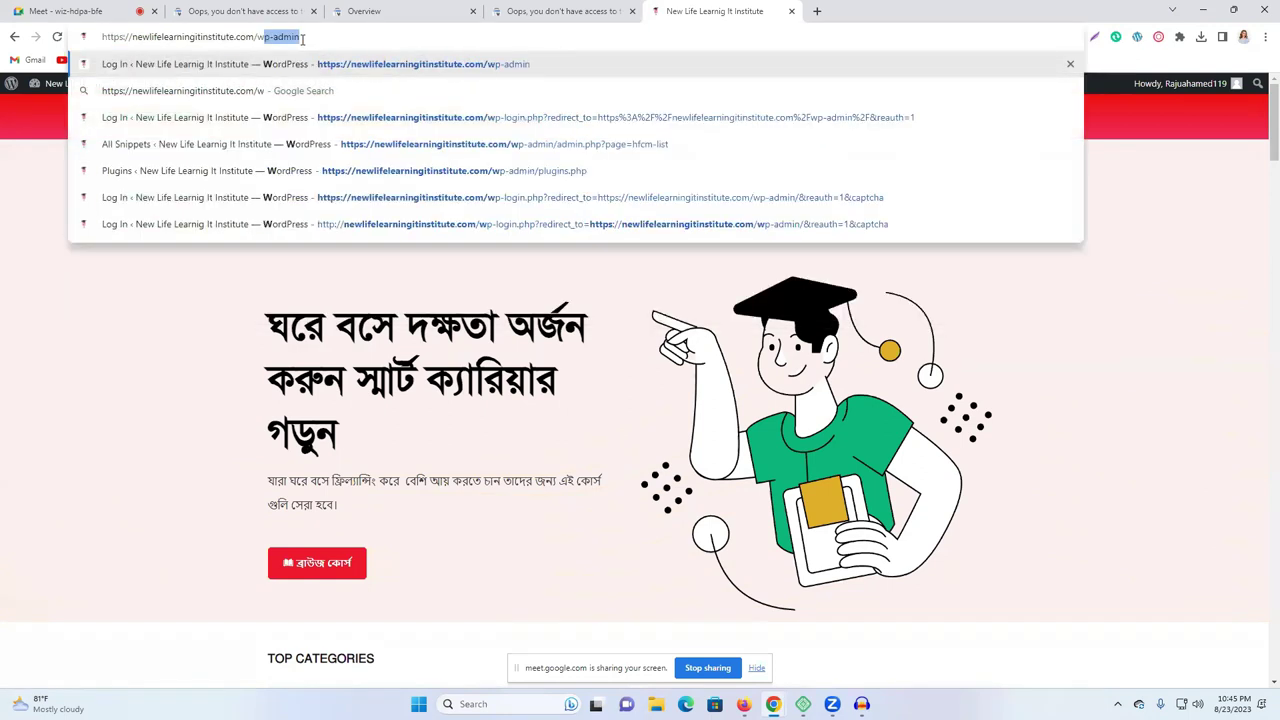
text(p-ad)
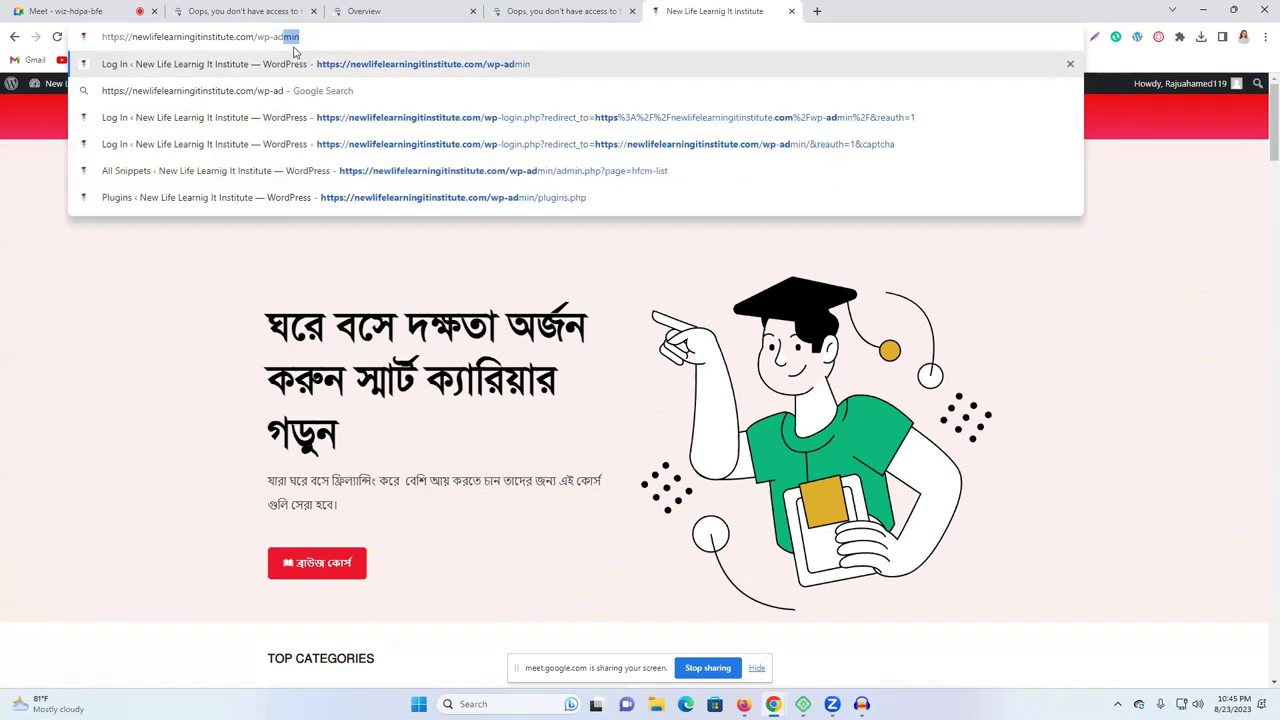
key(Return)
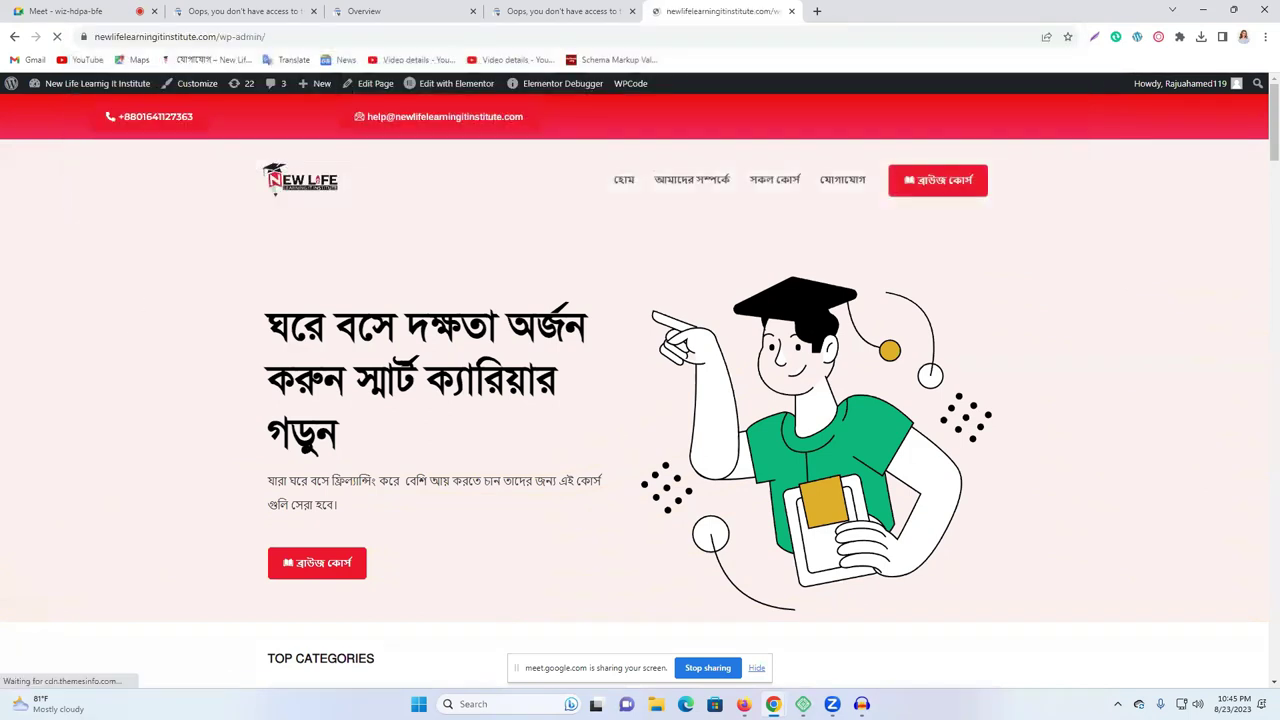
scroll(588, 270, down, 1)
scroll(588, 270, up, 2)
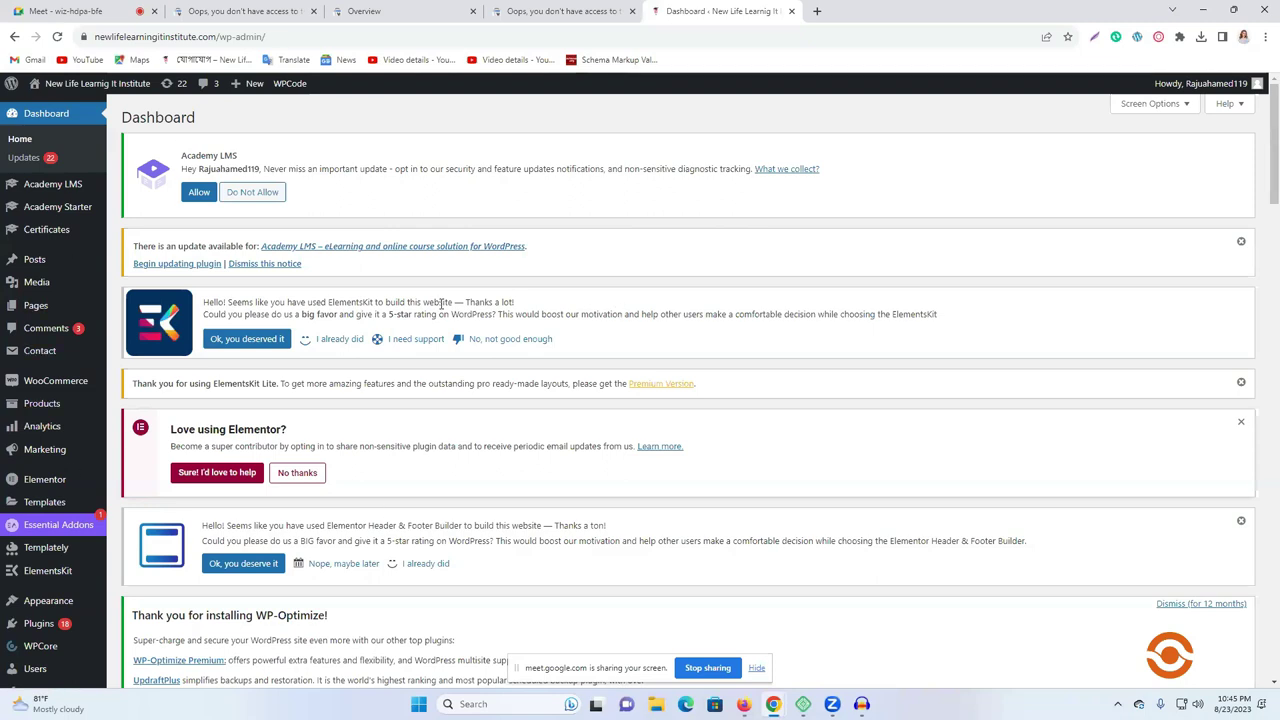
scroll(134, 546, down, 2)
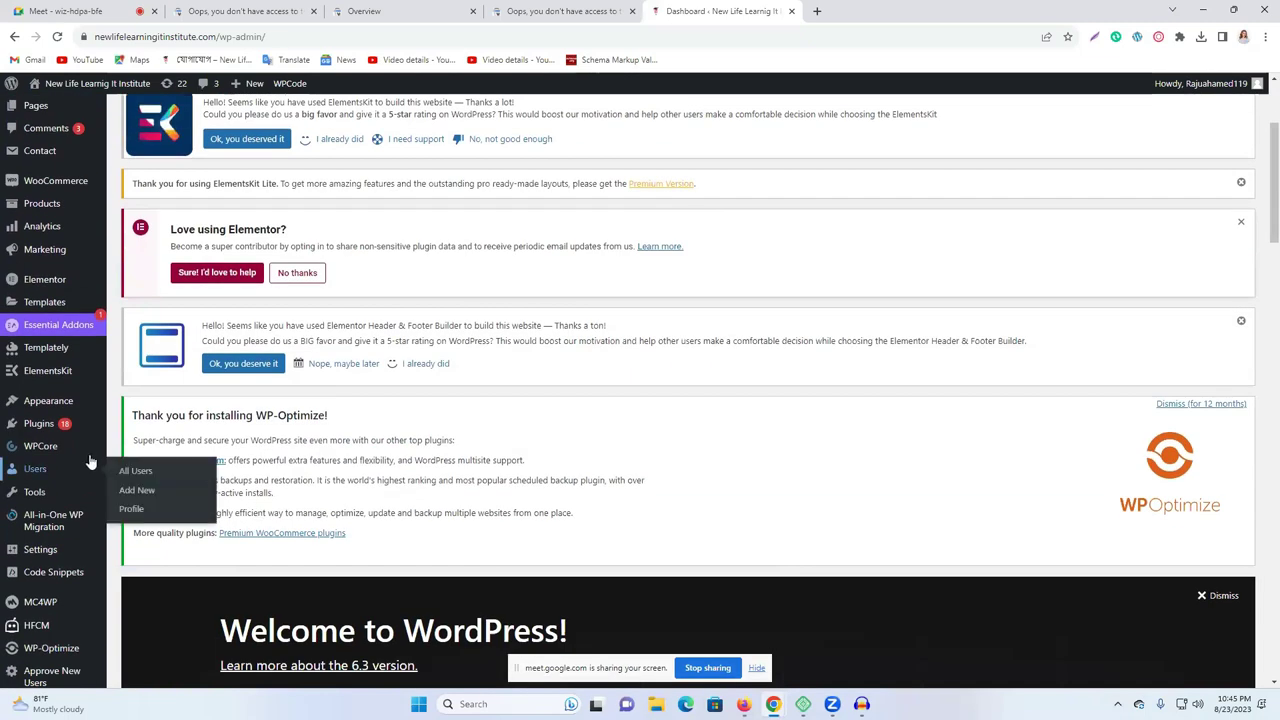
Deactivate the WPCore Plugin Manager plugin in the Installed Plugins list.
click(40, 424)
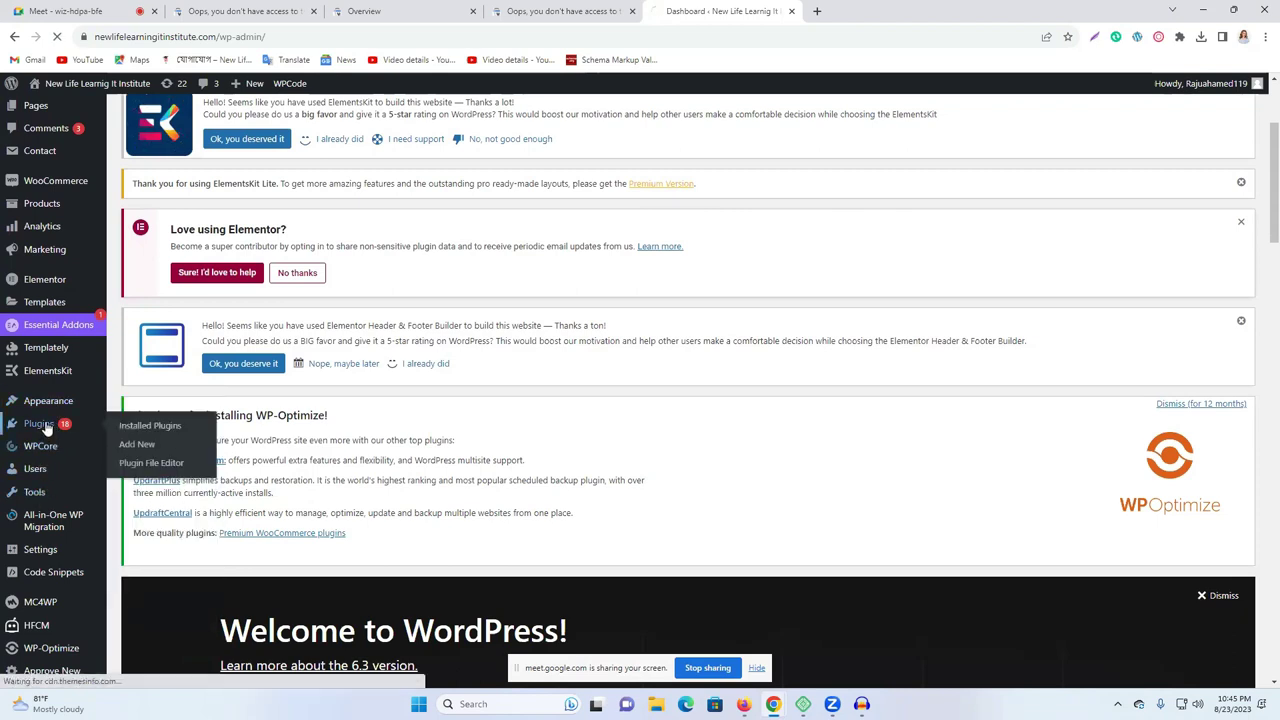
scroll(523, 506, down, 5)
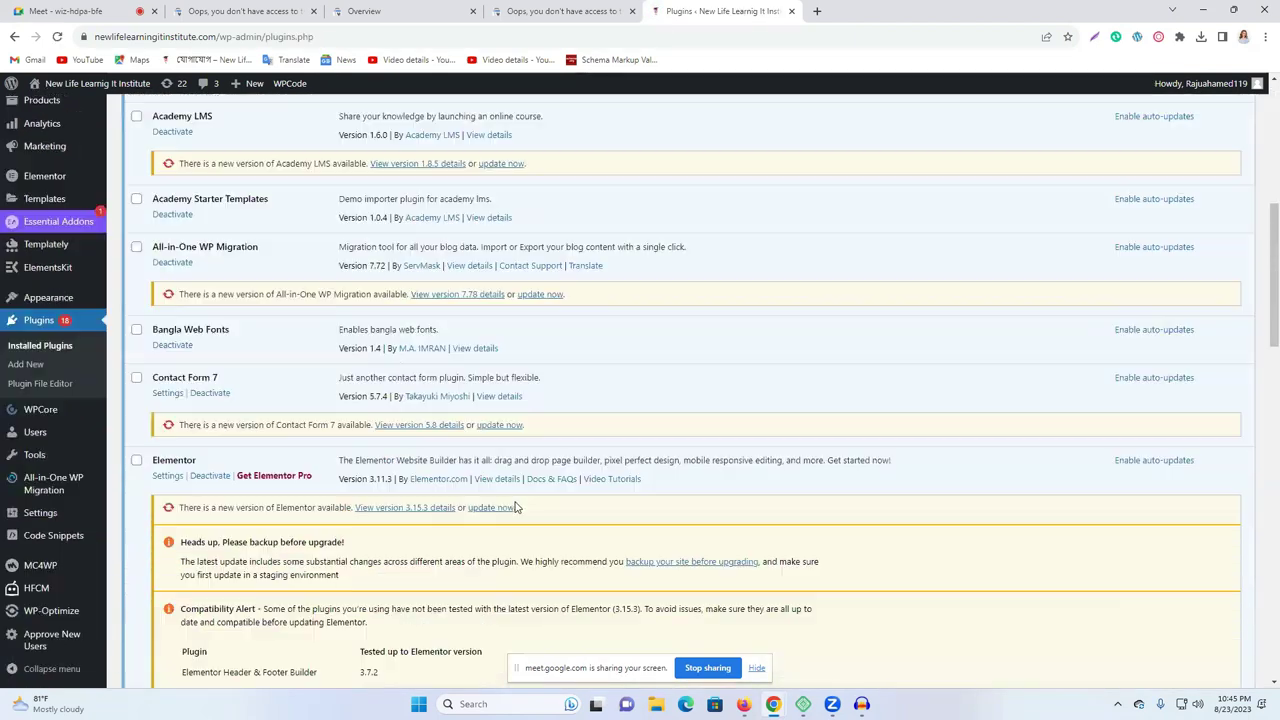
scroll(516, 507, down, 15)
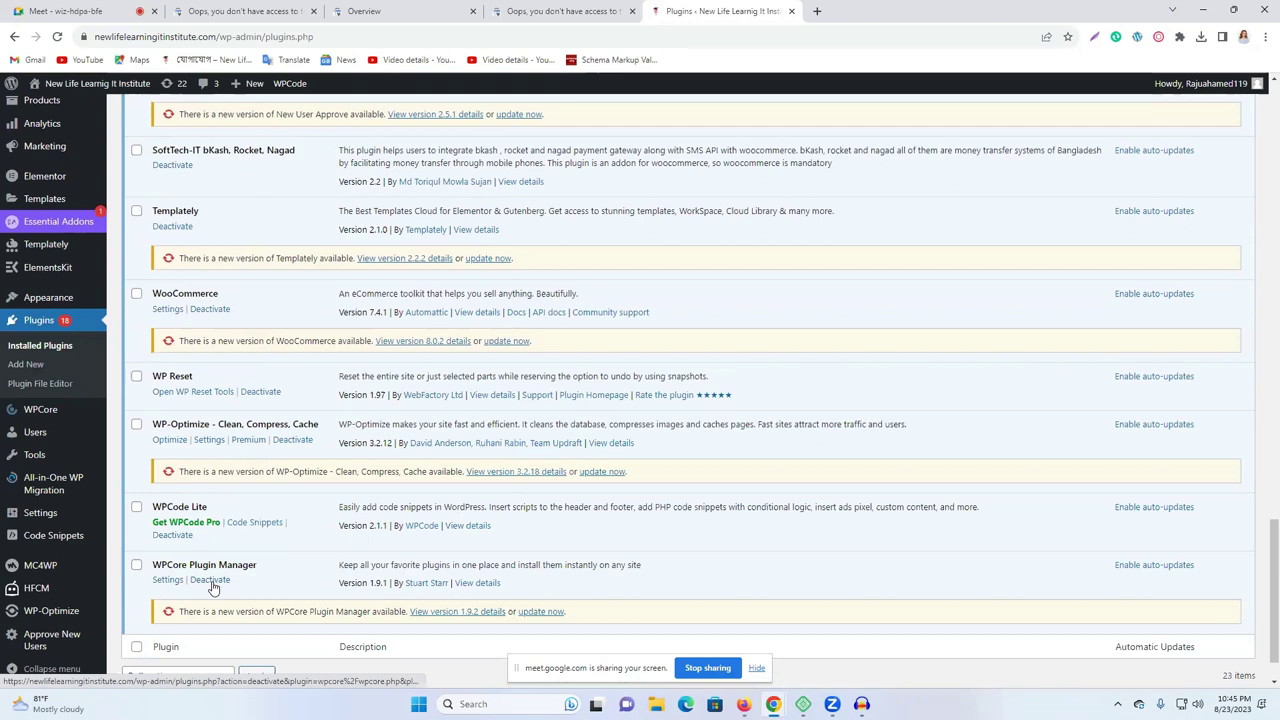
click(217, 588)
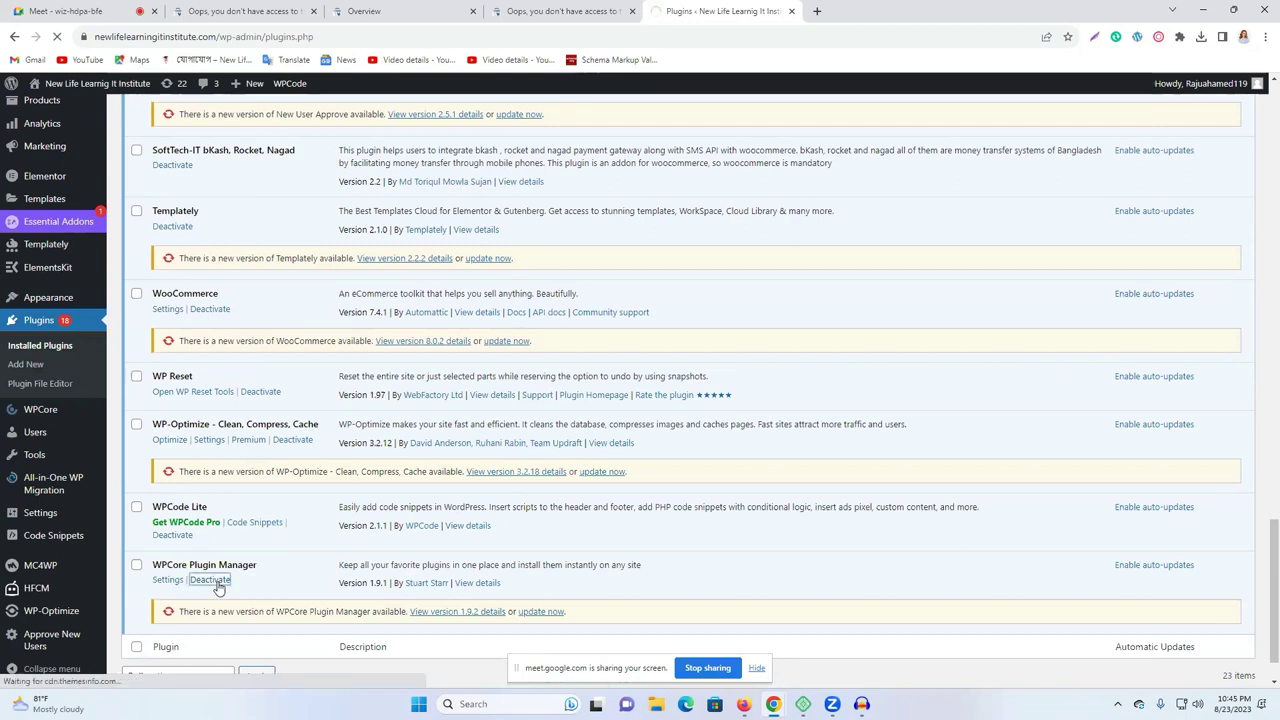
Delete the deactivated WPCore Plugin Manager plugin and confirm removing its data.
scroll(214, 586, down, 10)
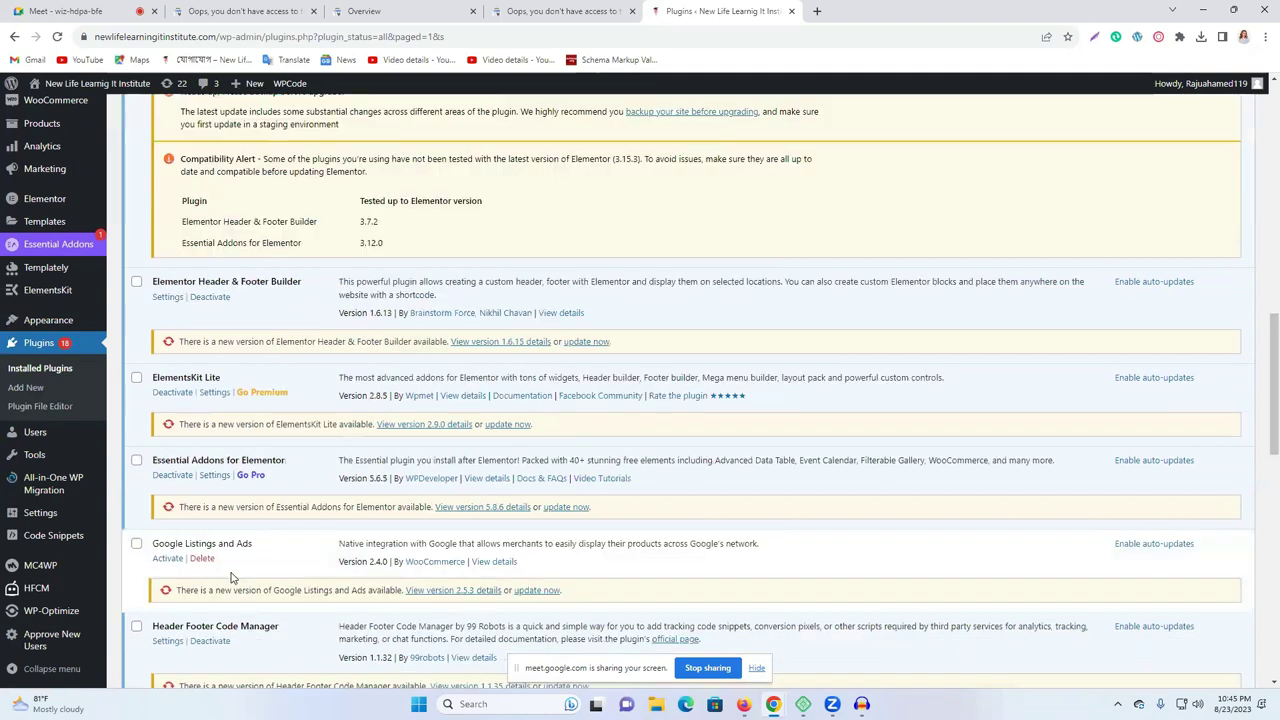
scroll(230, 577, down, 5)
click(201, 518)
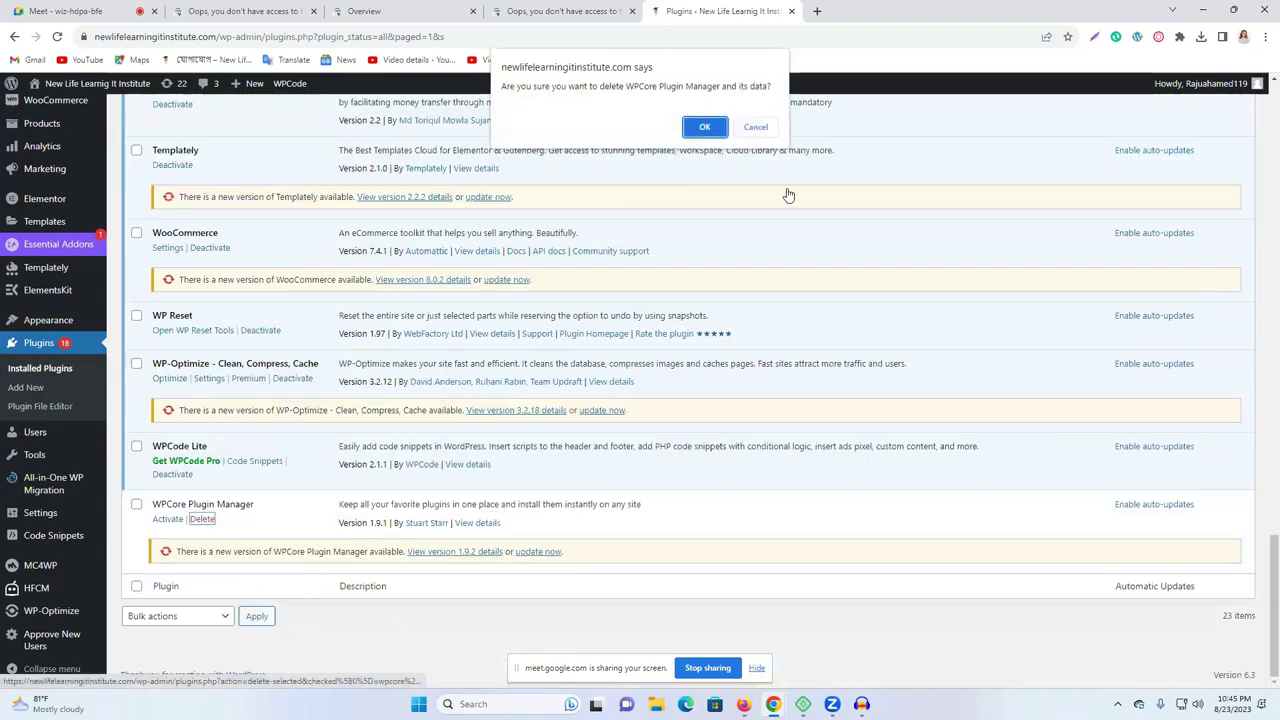
key(Return)
scroll(580, 400, up, 3)
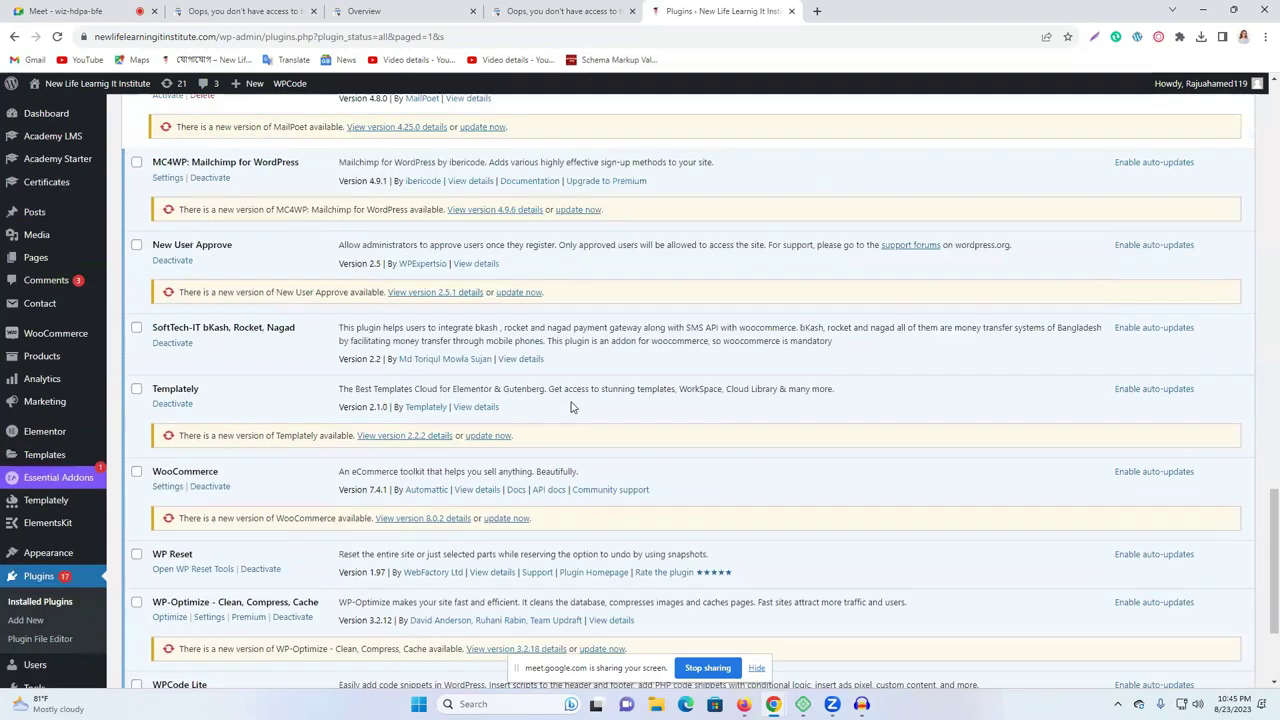
scroll(571, 407, up, 15)
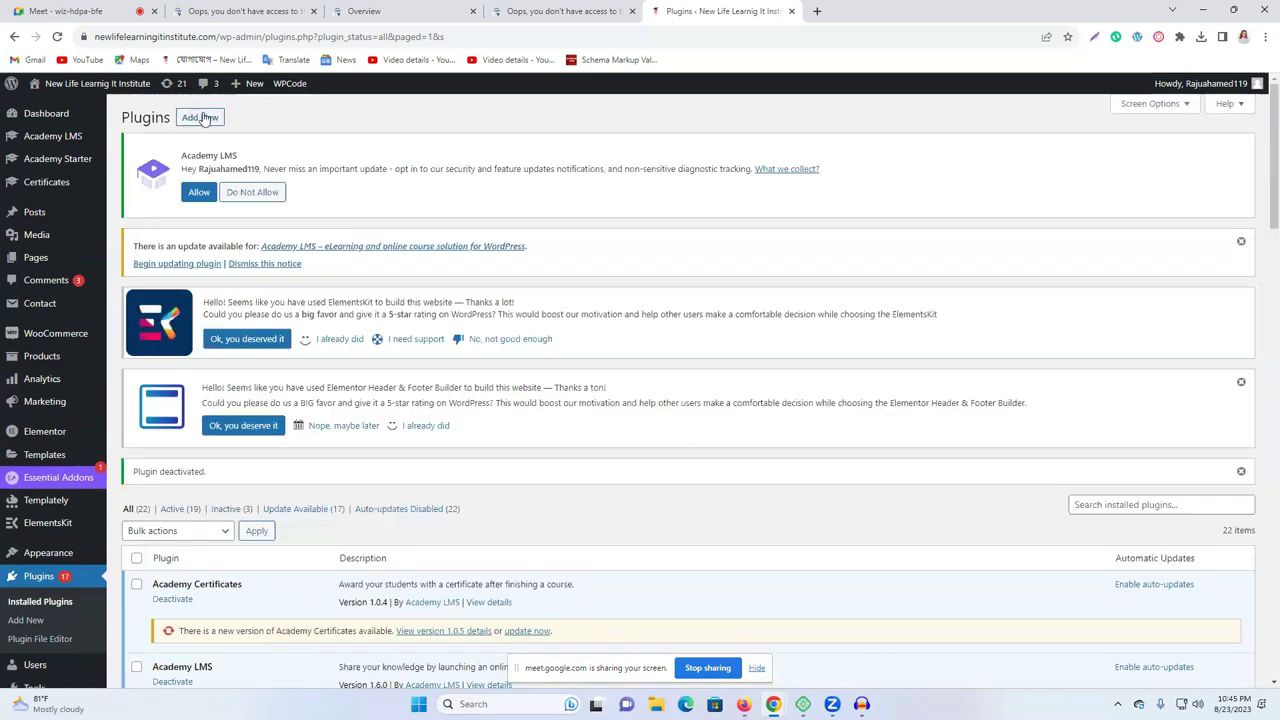
Search the WordPress plugin directory for 'wp code'.
click(200, 118)
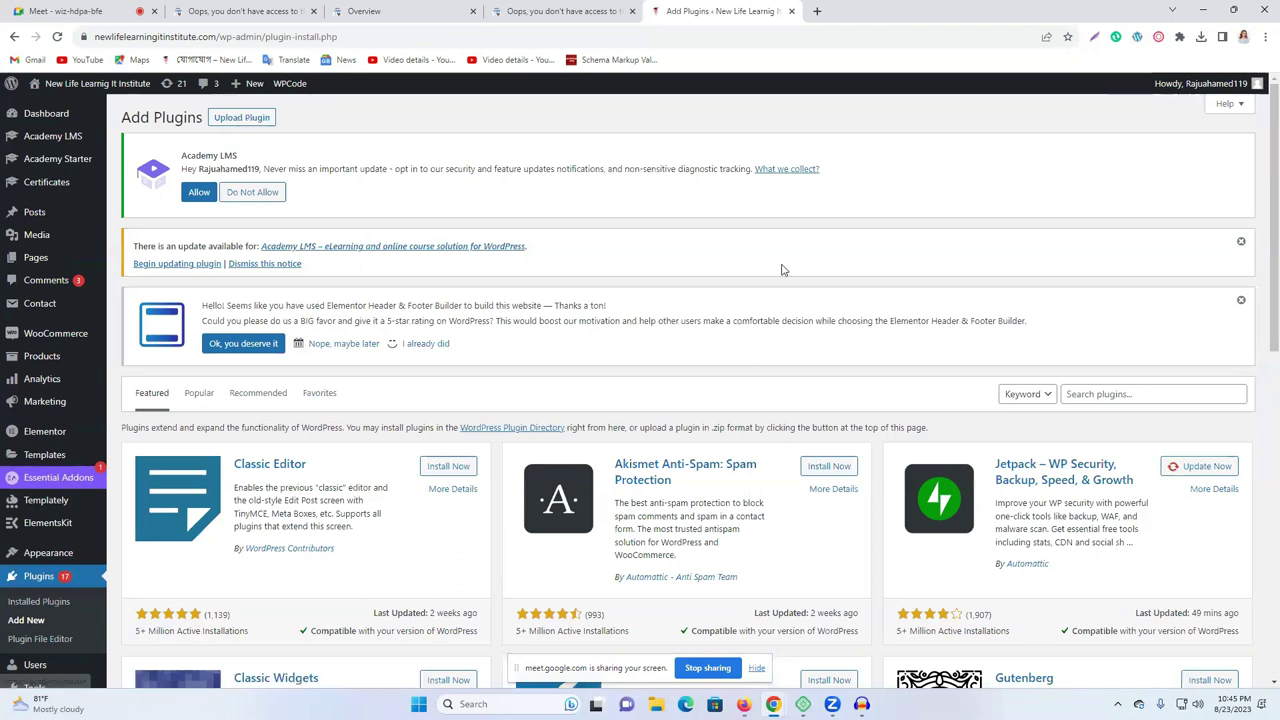
click(1130, 394)
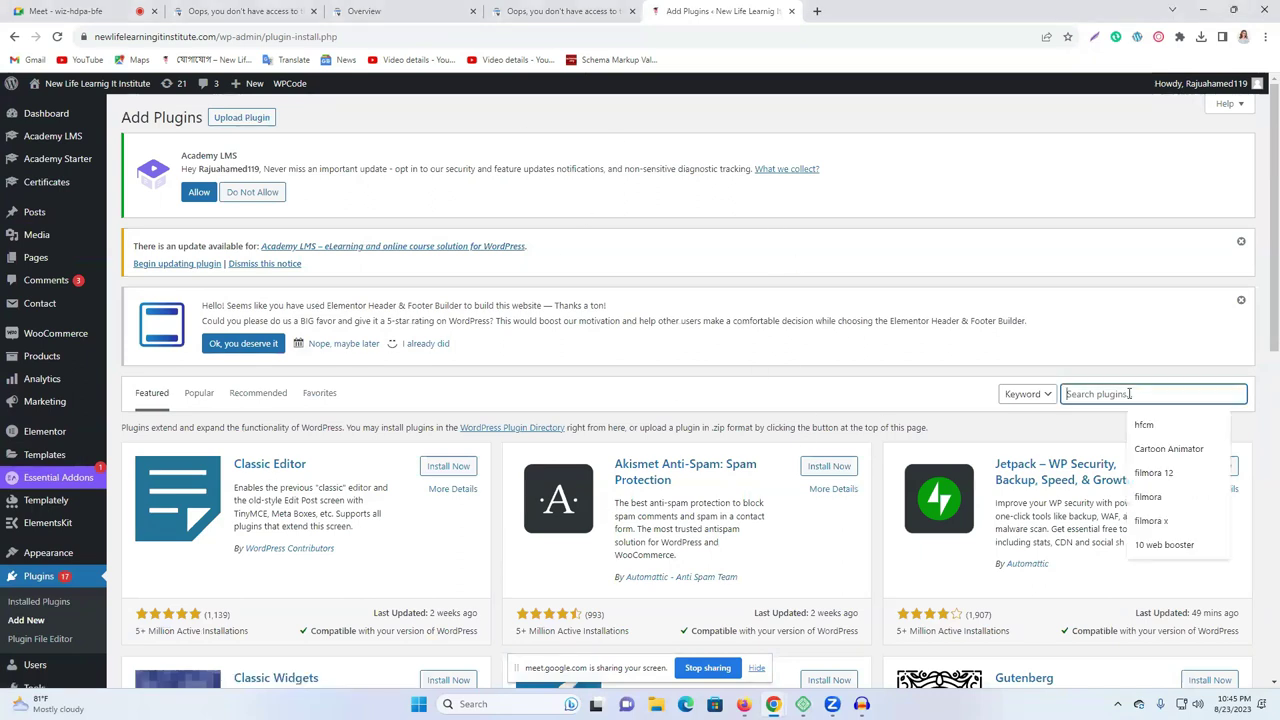
text(w)
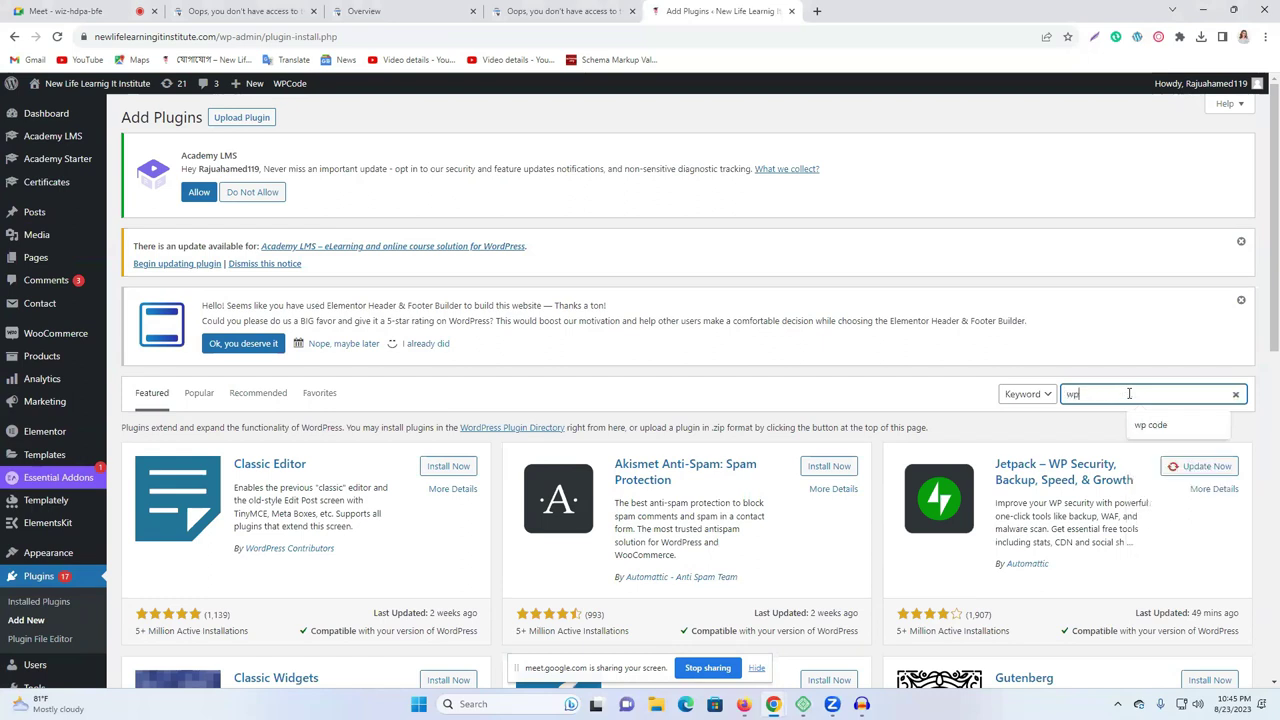
text(p)
key(Return)
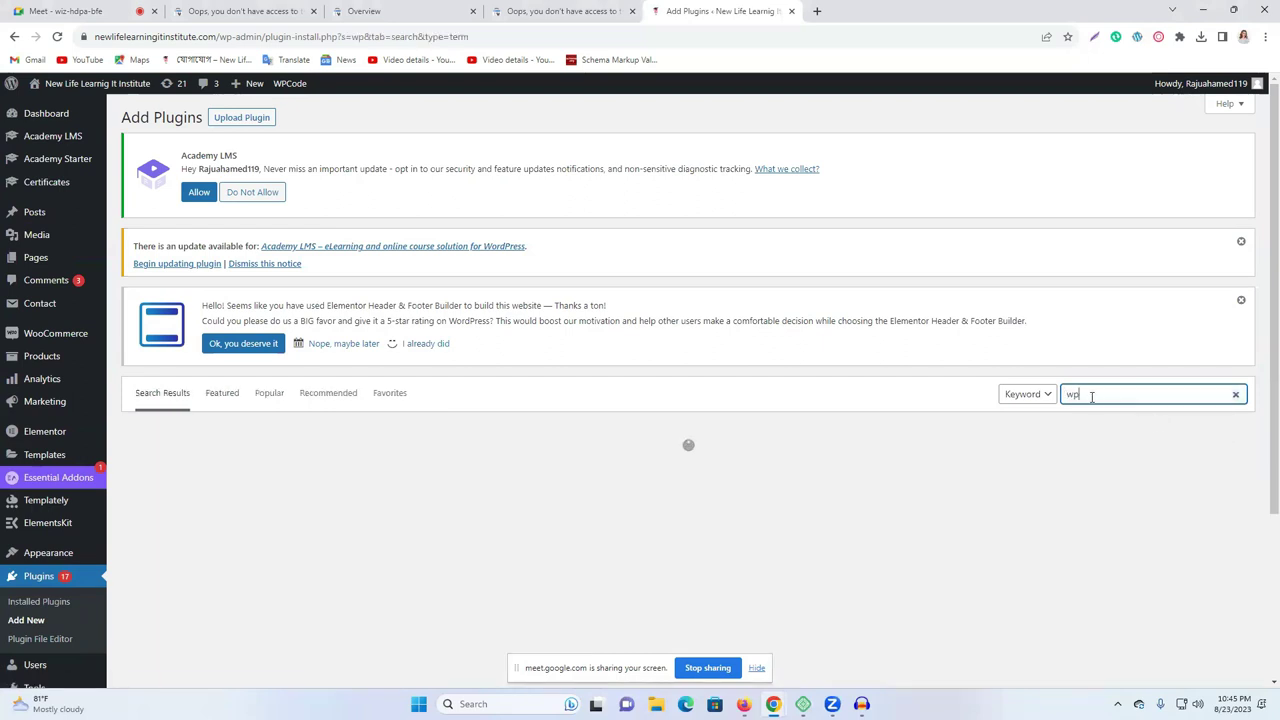
click(1146, 431)
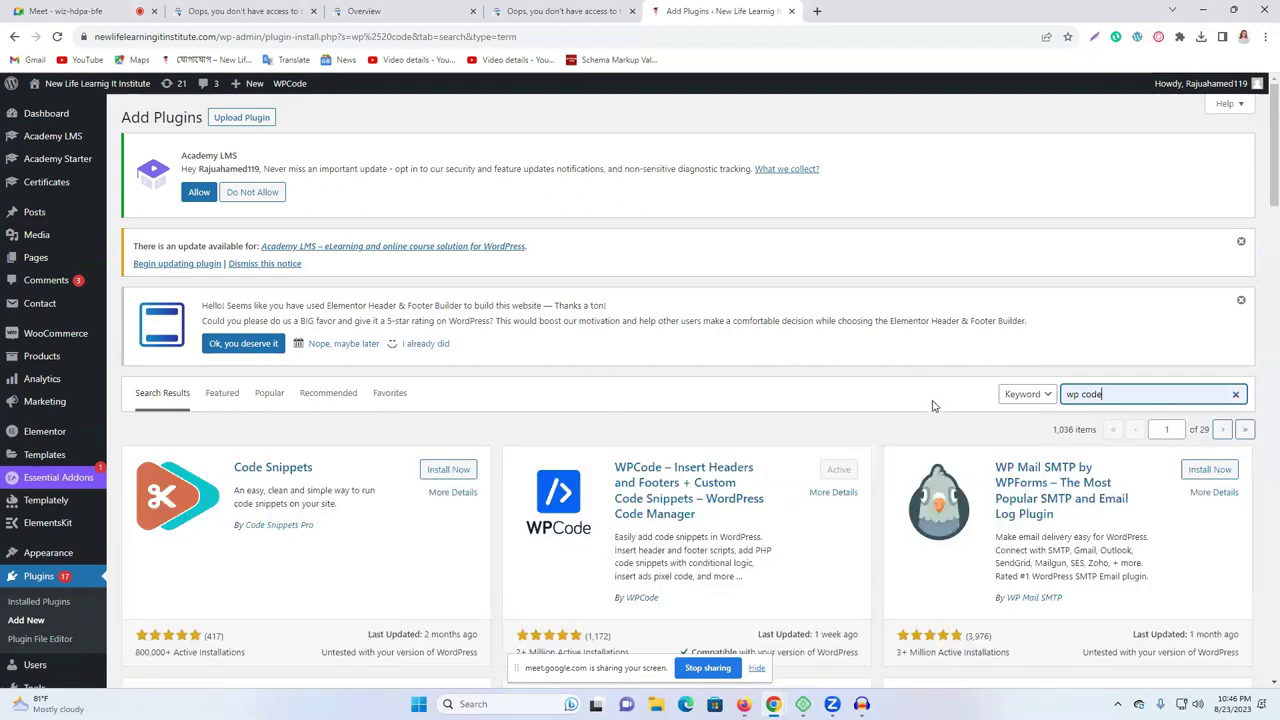
Review the results showing WPCode already active, and open Installed Plugins in a new tab.
scroll(933, 323, down, 1)
scroll(600, 370, down, 1)
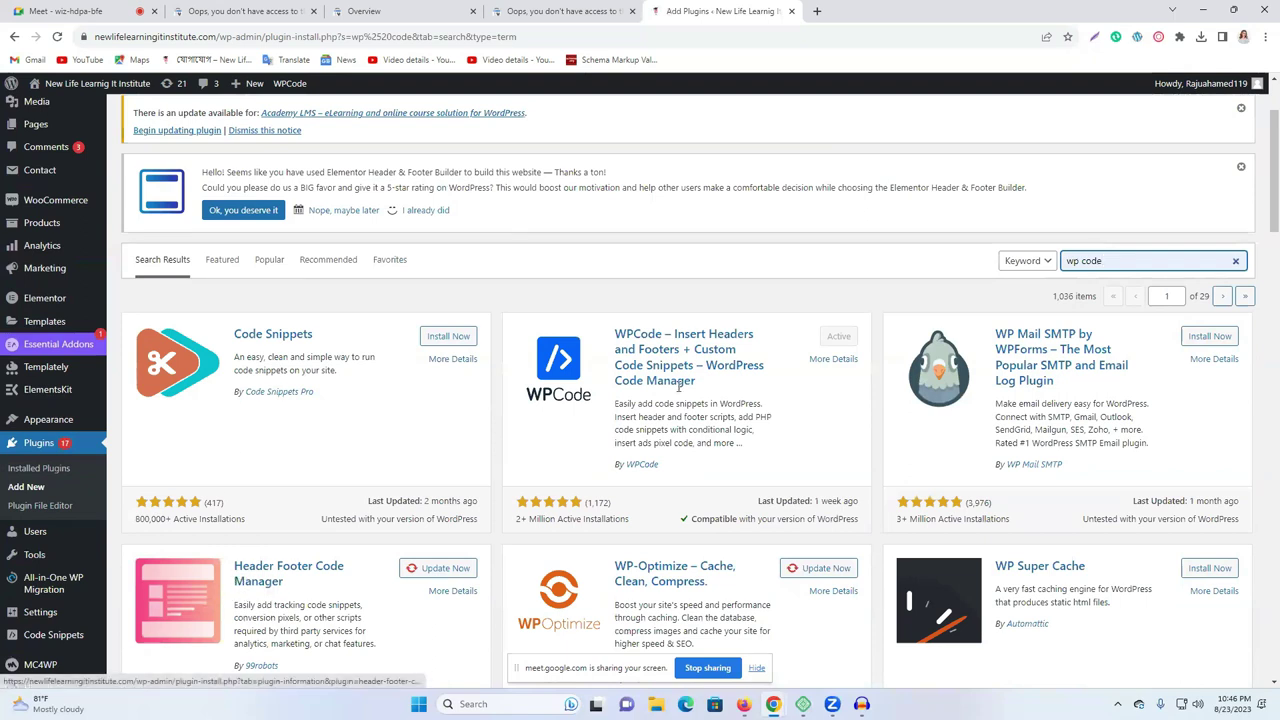
scroll(862, 364, down, 1)
scroll(862, 364, down, 2)
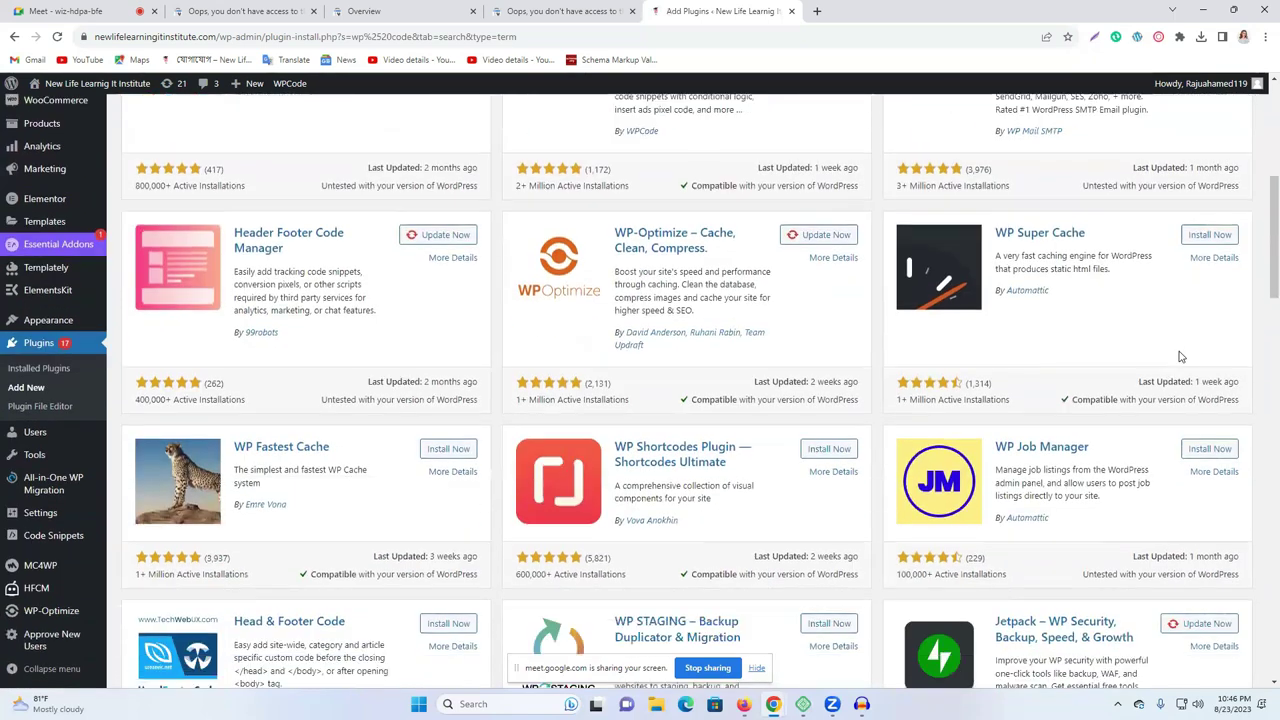
scroll(775, 446, up, 4)
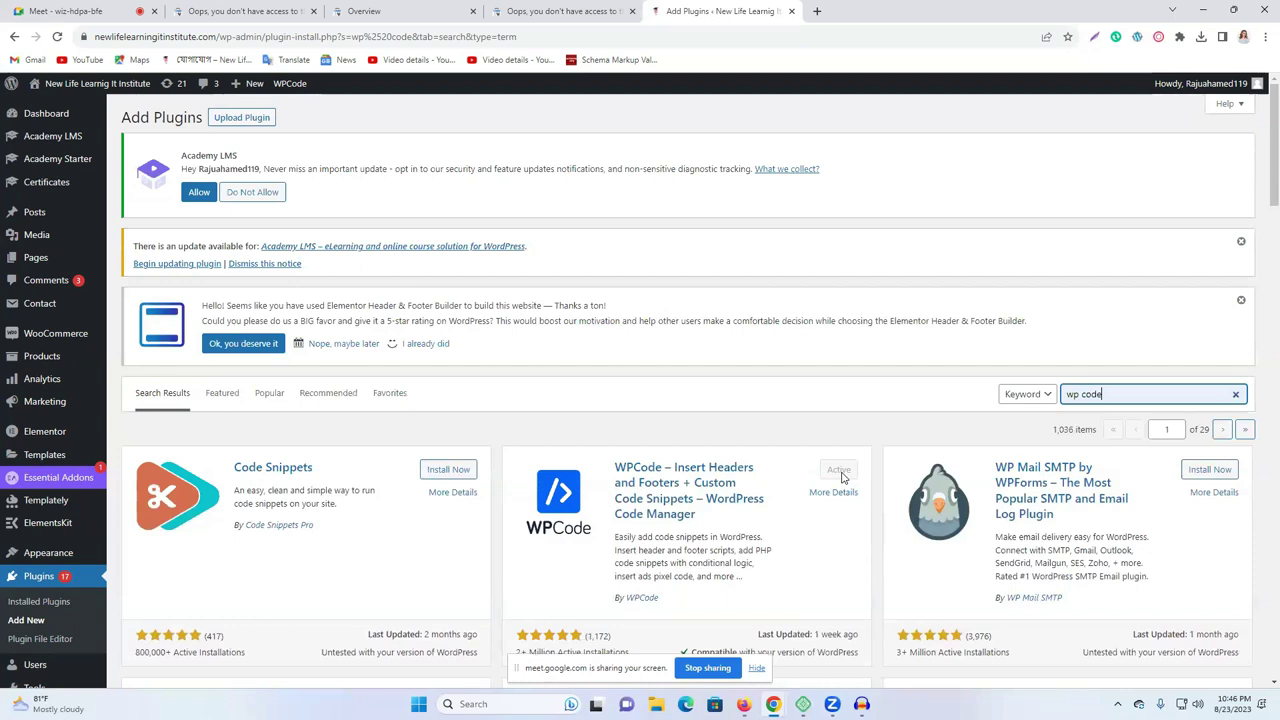
scroll(811, 355, down, 2)
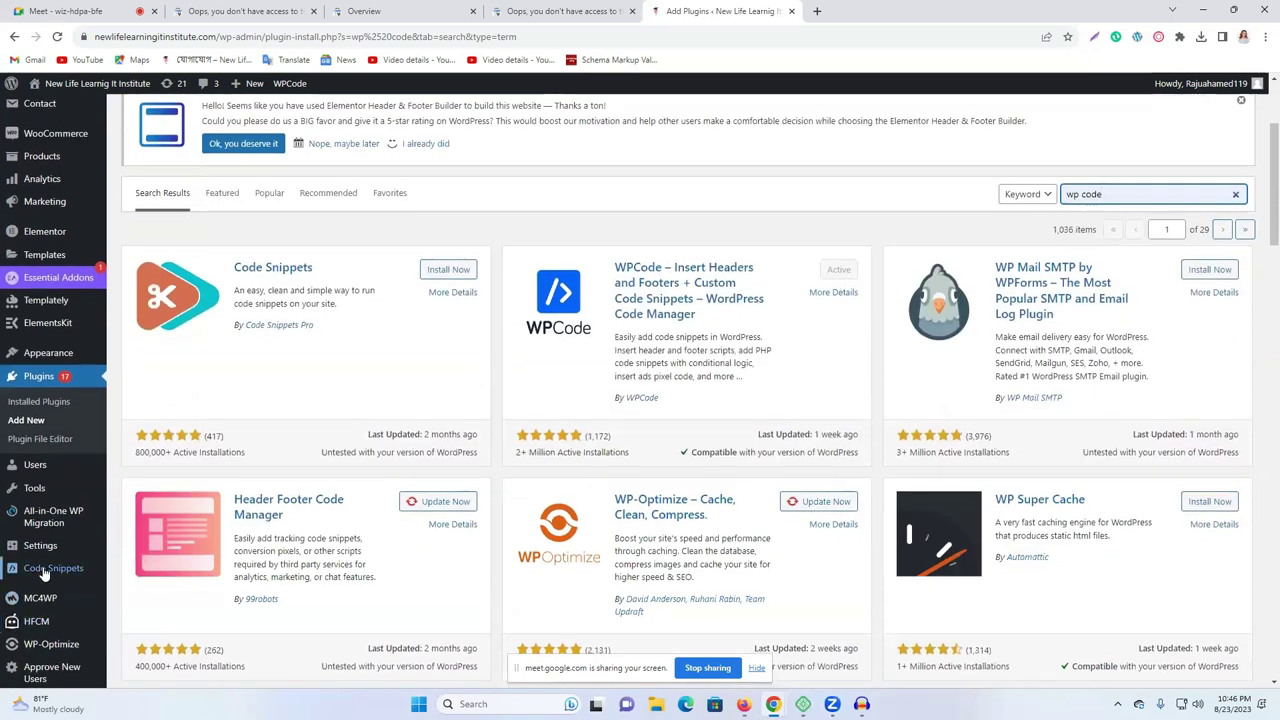
scroll(44, 573, down, 3)
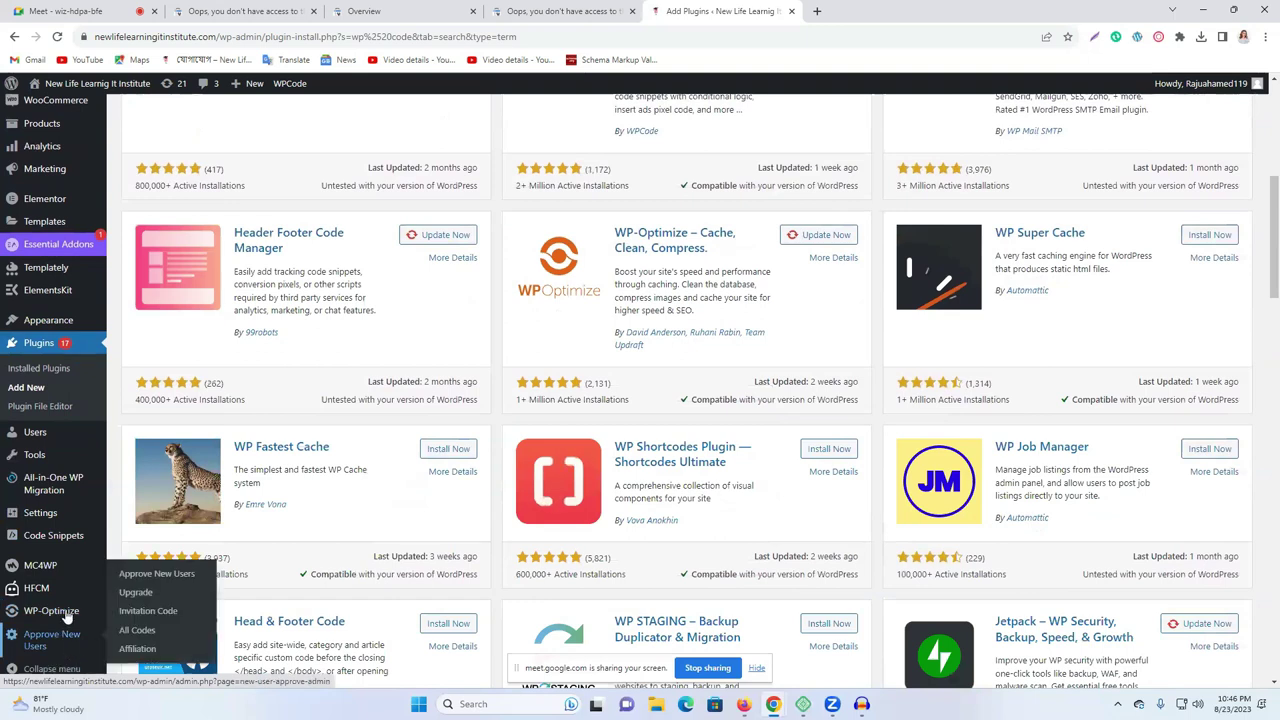
right_click(30, 368)
click(60, 379)
Deactivate the WPCode Lite plugin in the Installed Plugins tab.
click(860, 11)
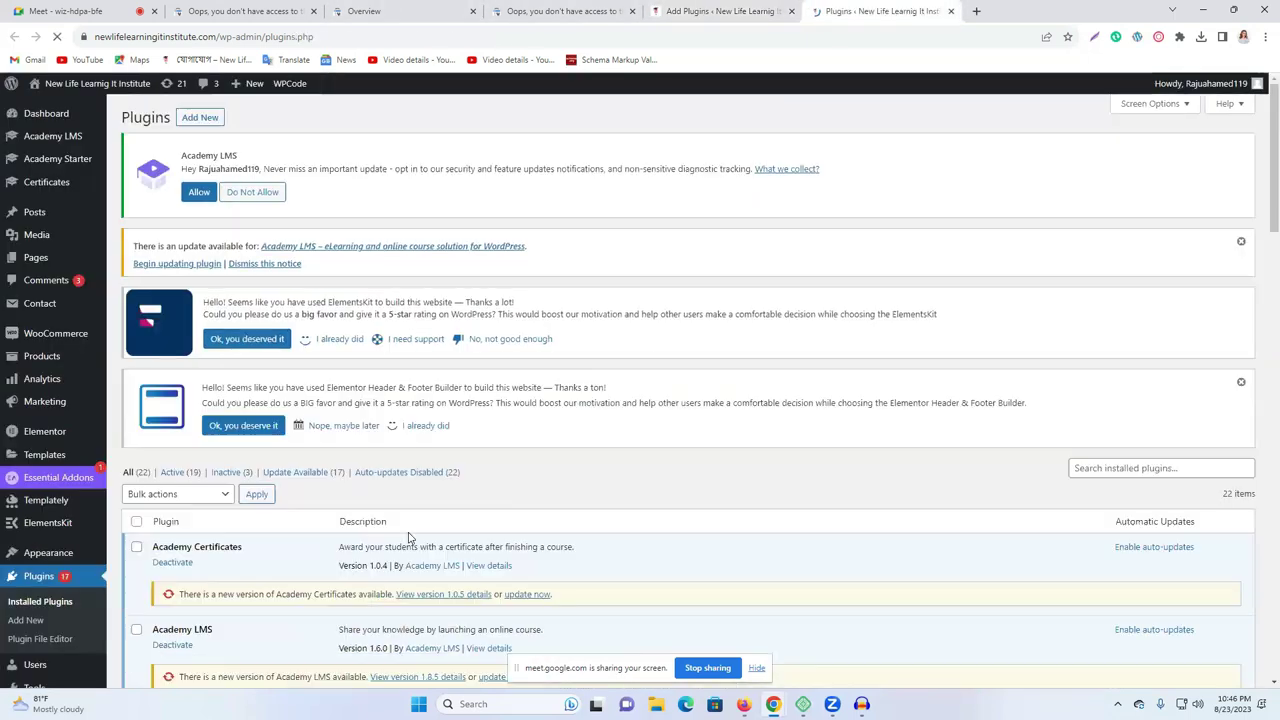
scroll(408, 538, down, 10)
scroll(408, 540, down, 10)
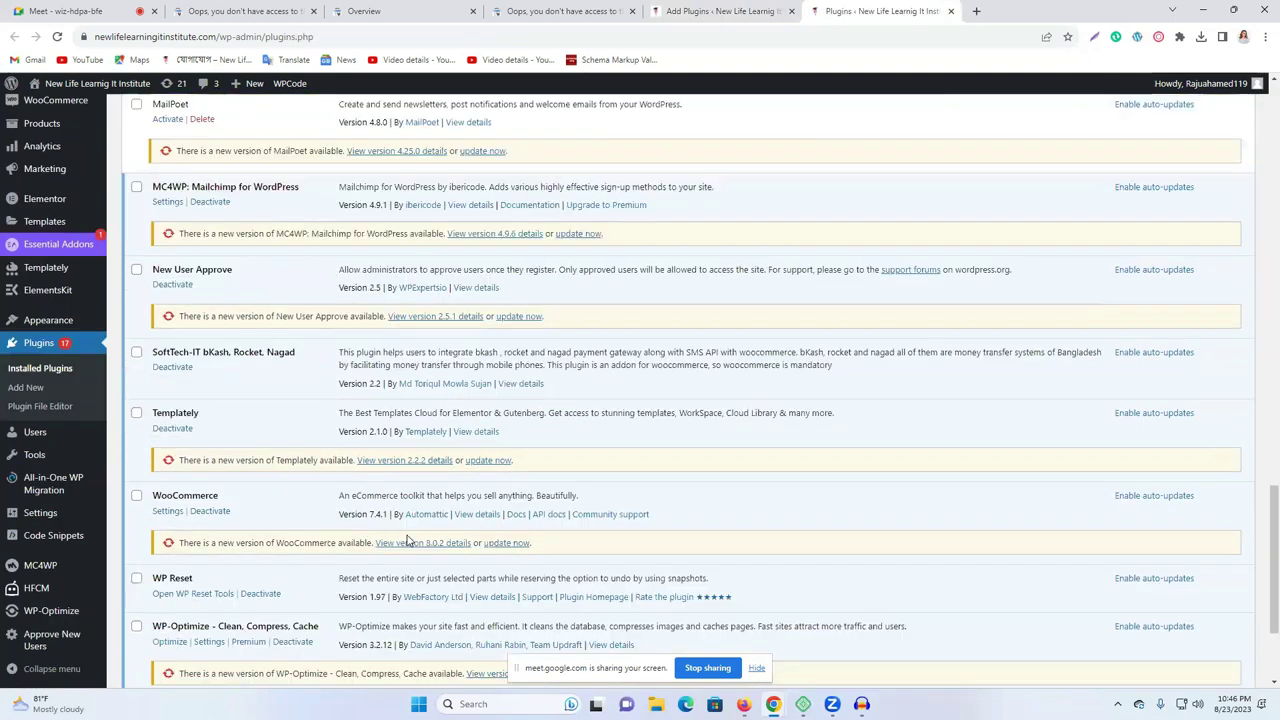
click(177, 558)
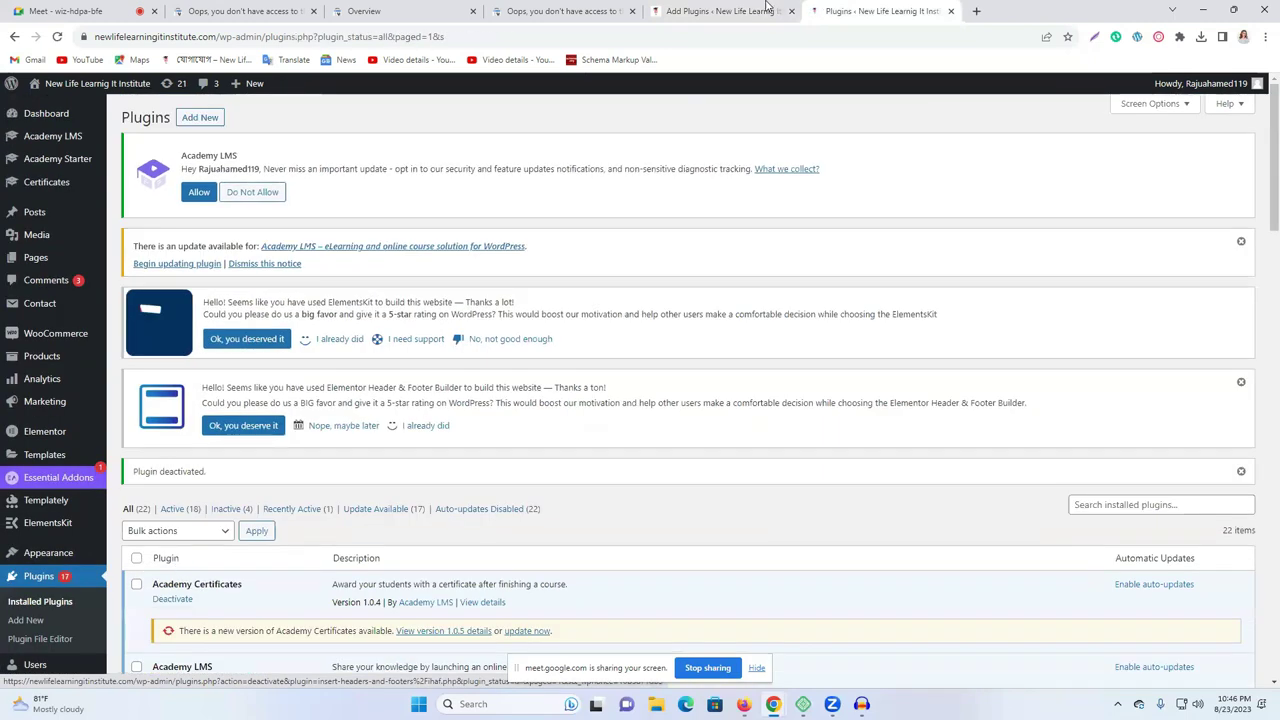
From the Add Plugins tab, return to the full Installed Plugins list.
click(767, 8)
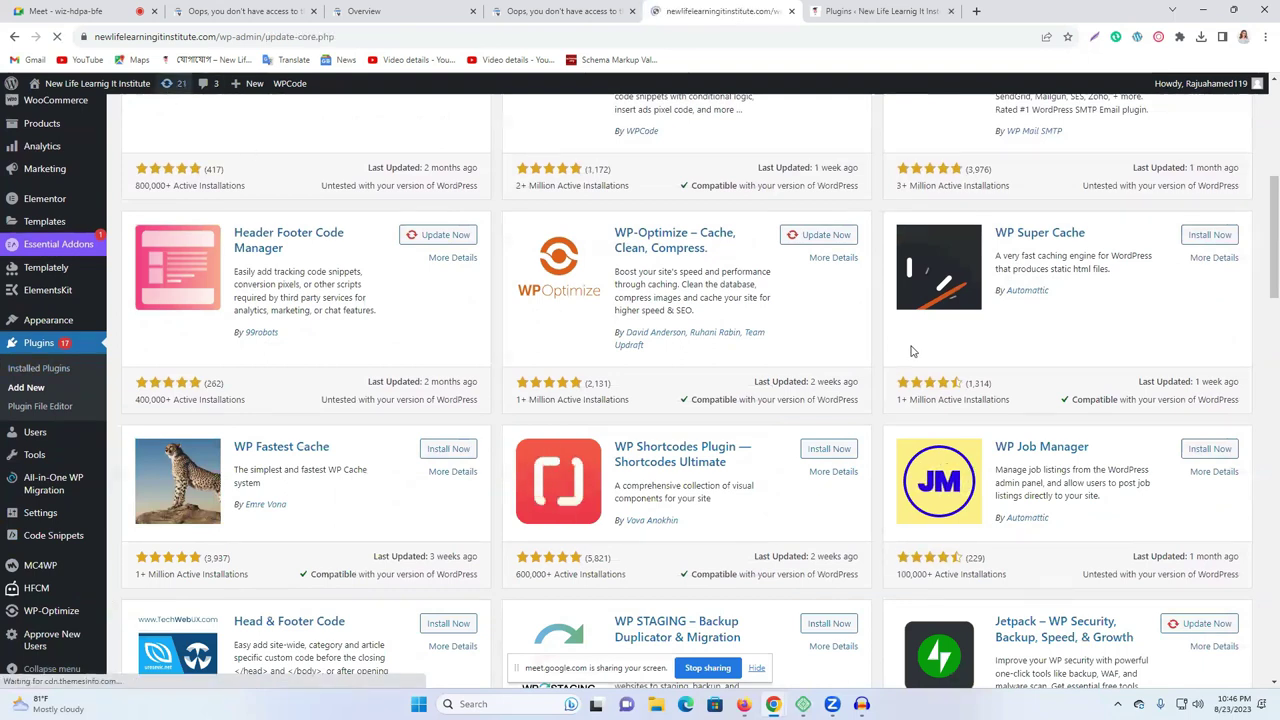
scroll(674, 377, down, 6)
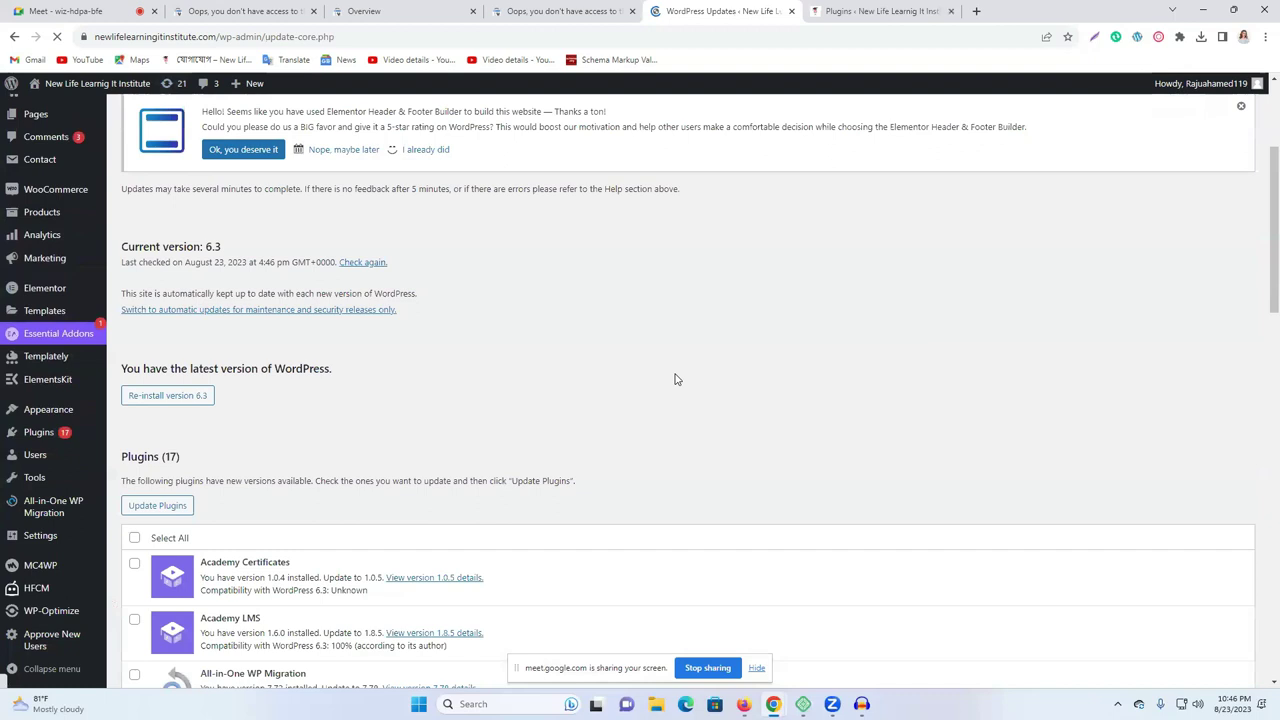
scroll(677, 357, up, 6)
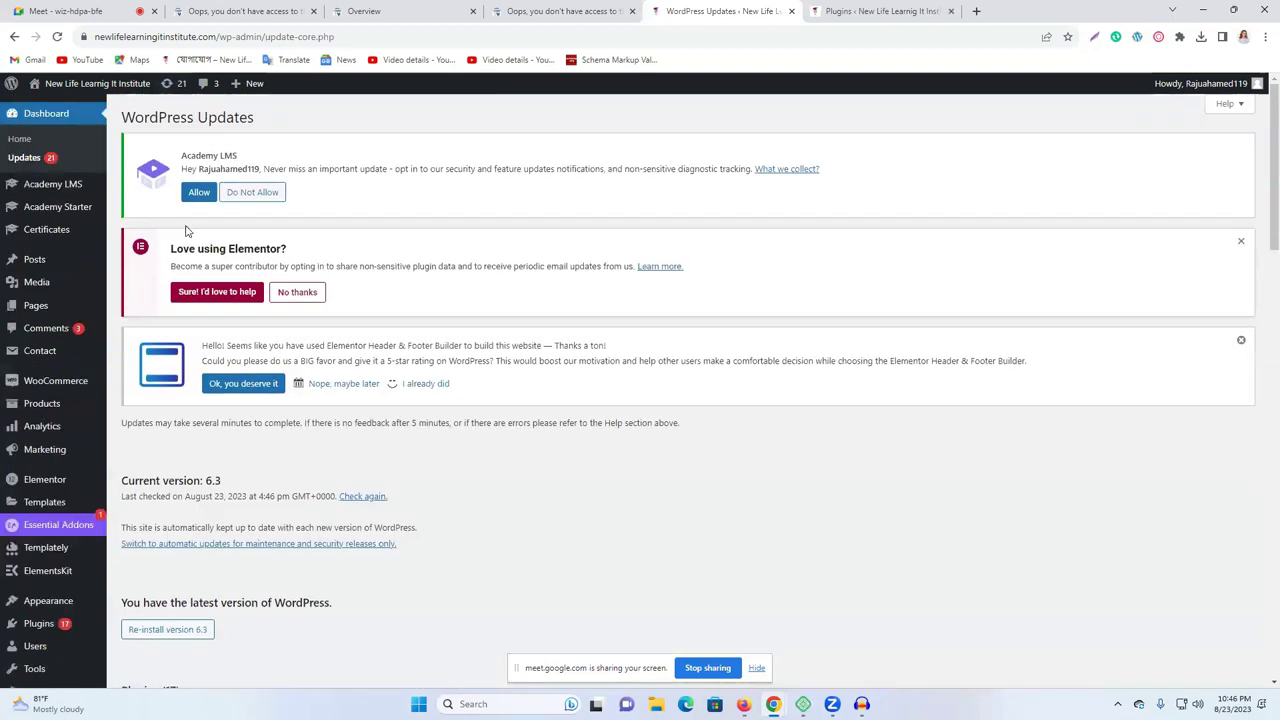
click(38, 623)
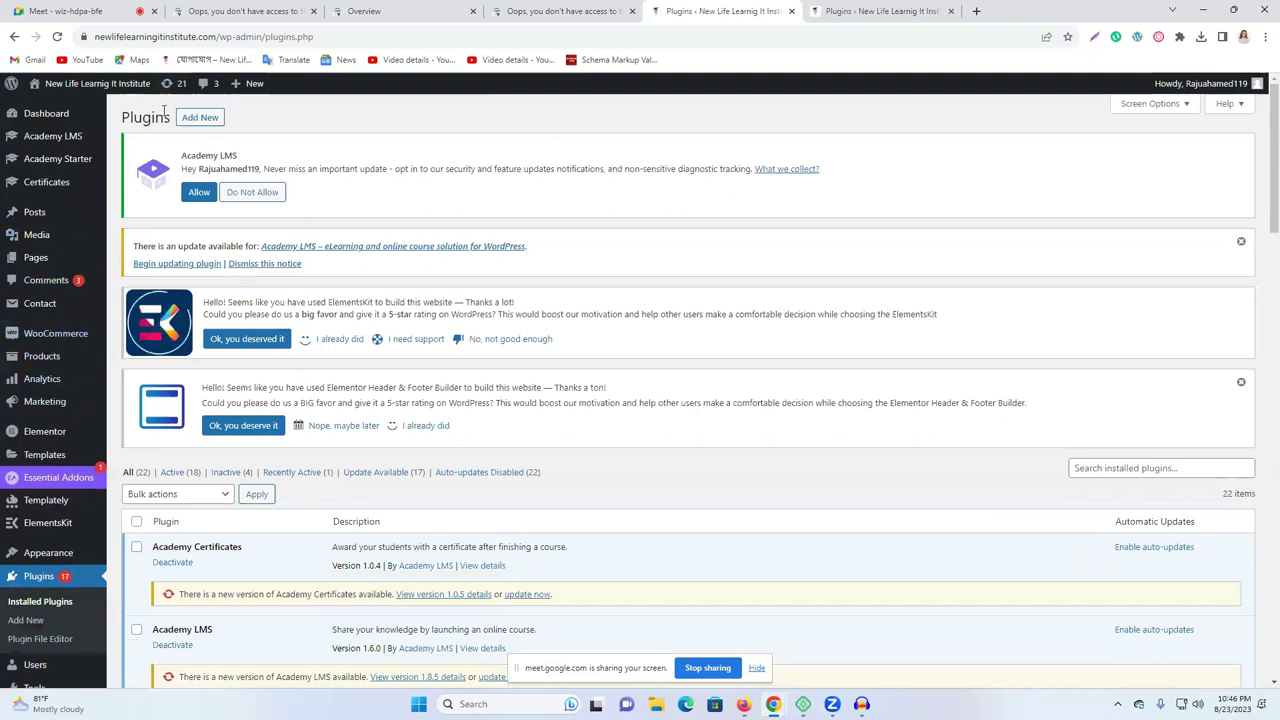
Search the plugin directory for 'wp code' from the Add New page.
click(199, 117)
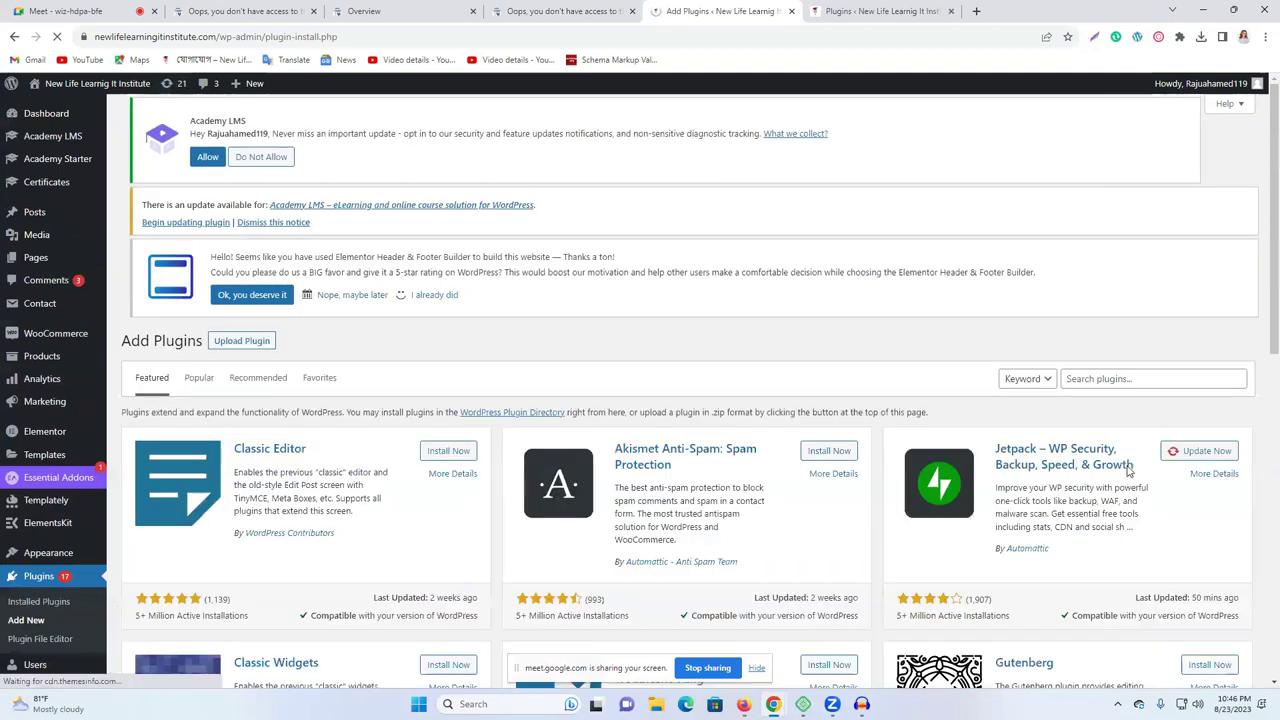
click(1113, 394)
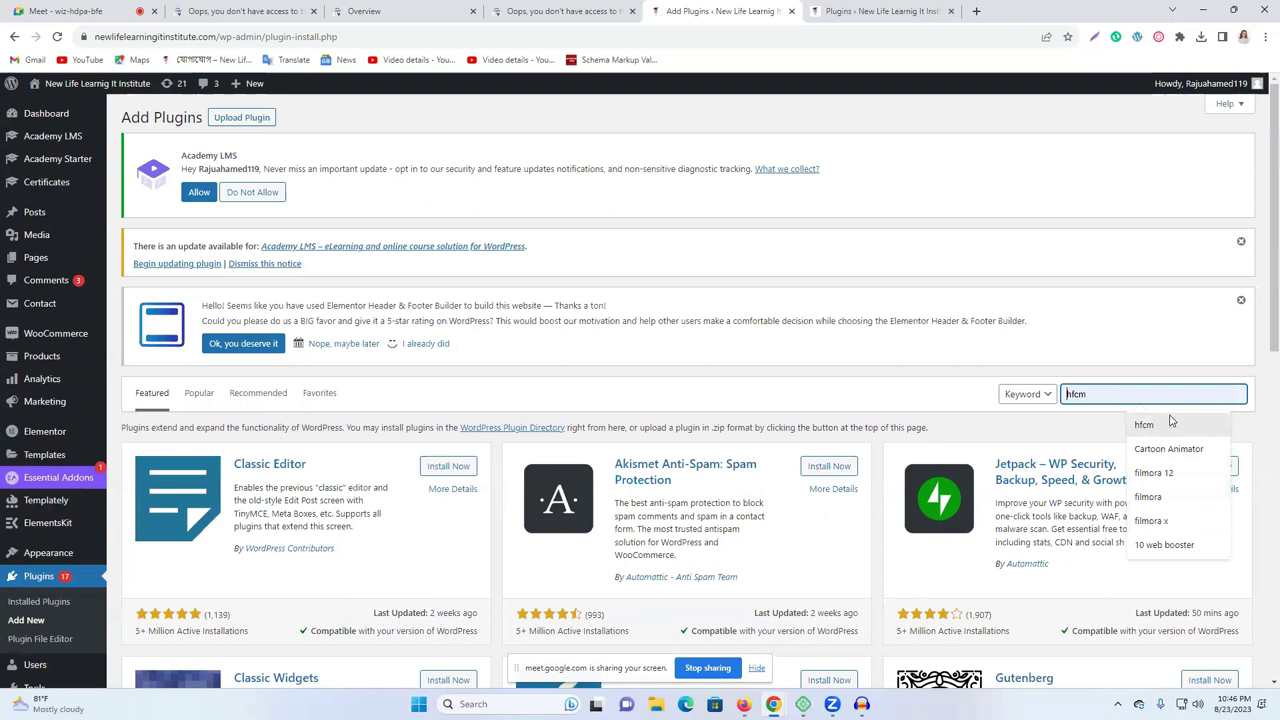
text(wp code)
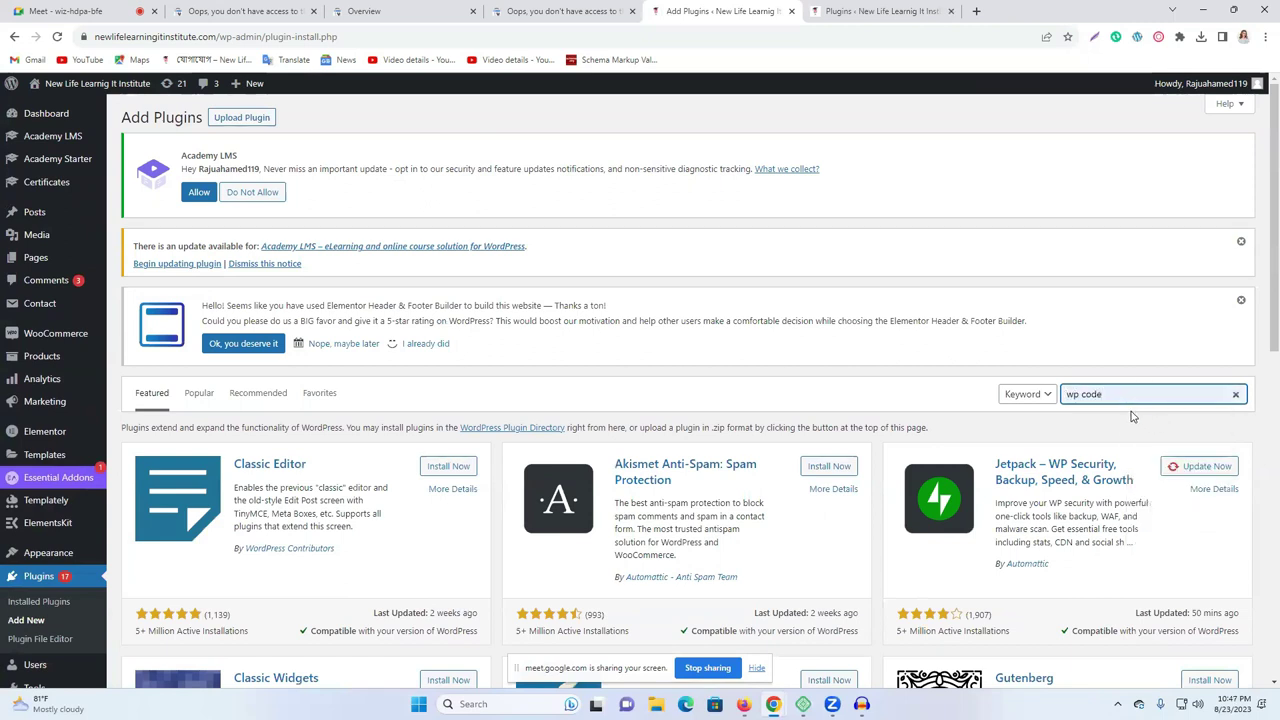
key(Return)
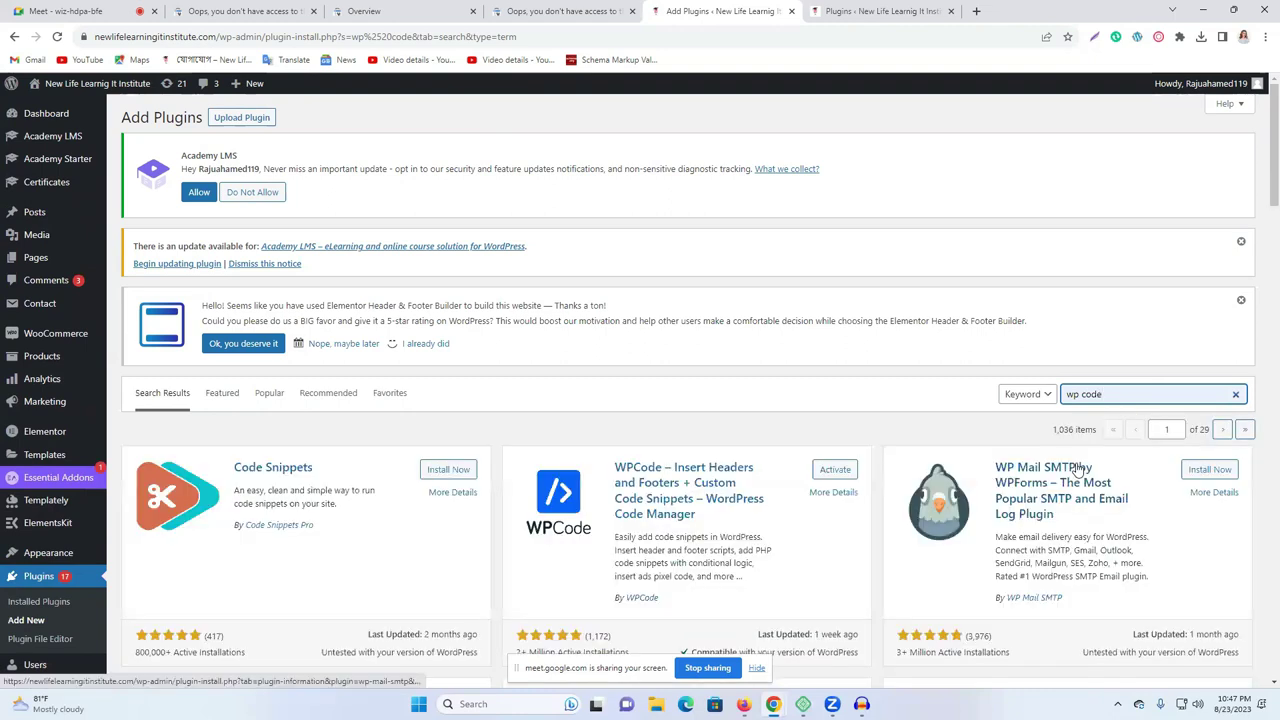
Install Code Snippets from the results and activate WPCode.
scroll(848, 449, down, 2)
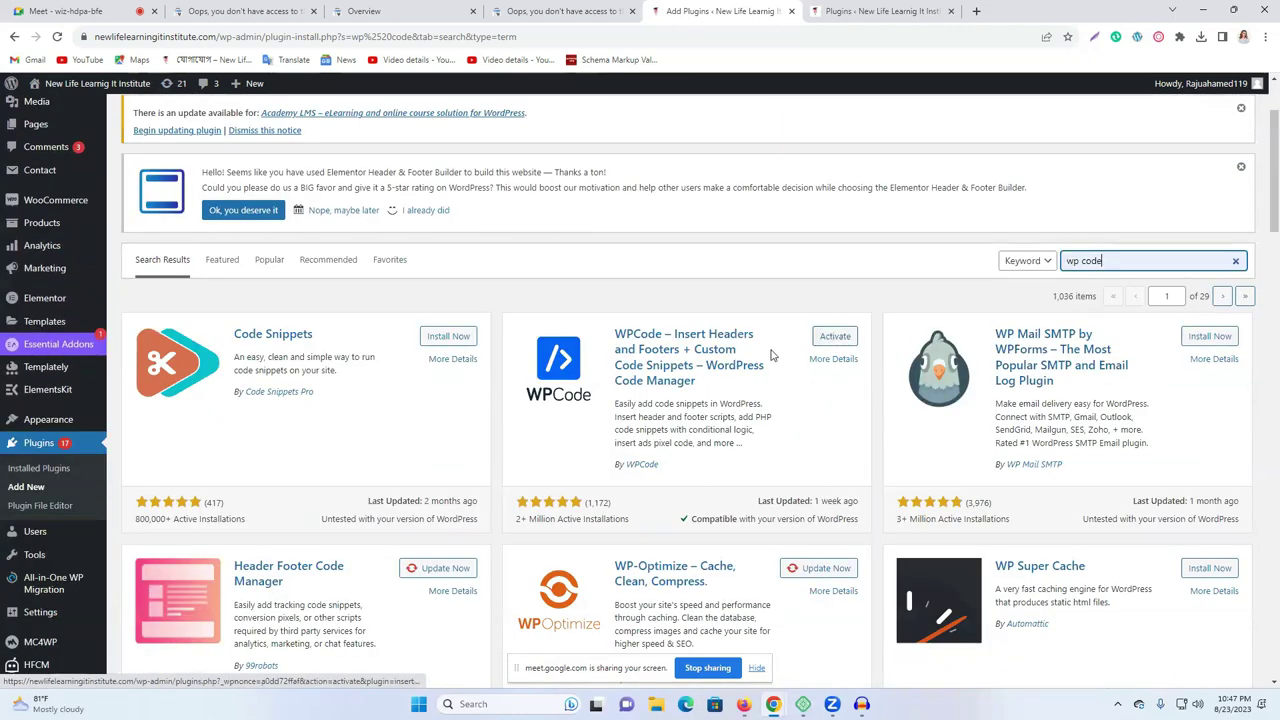
scroll(719, 452, down, 2)
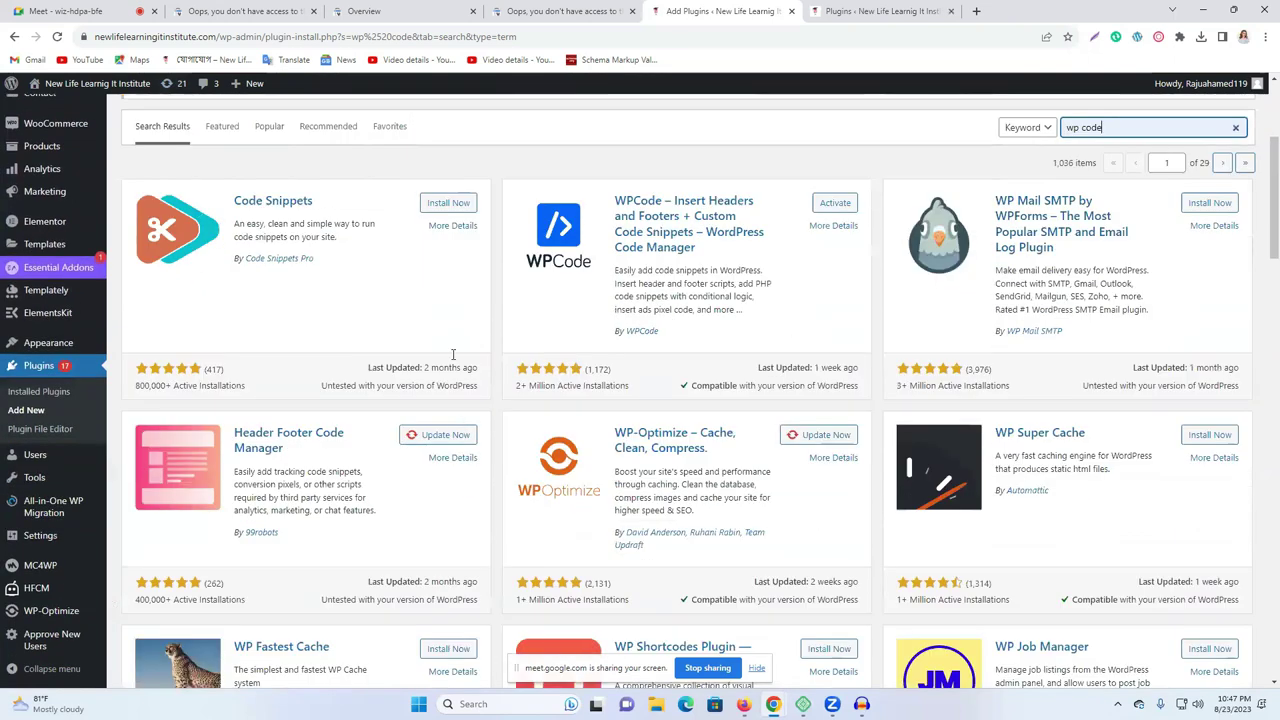
click(446, 204)
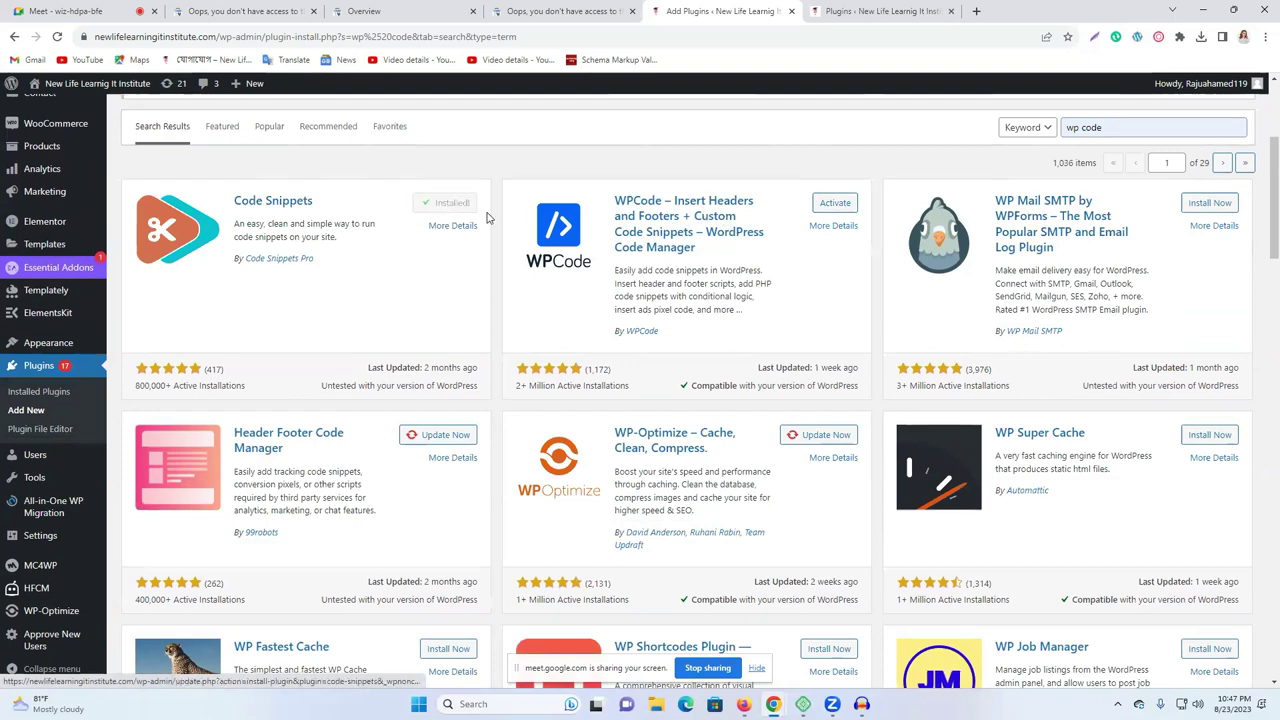
click(833, 204)
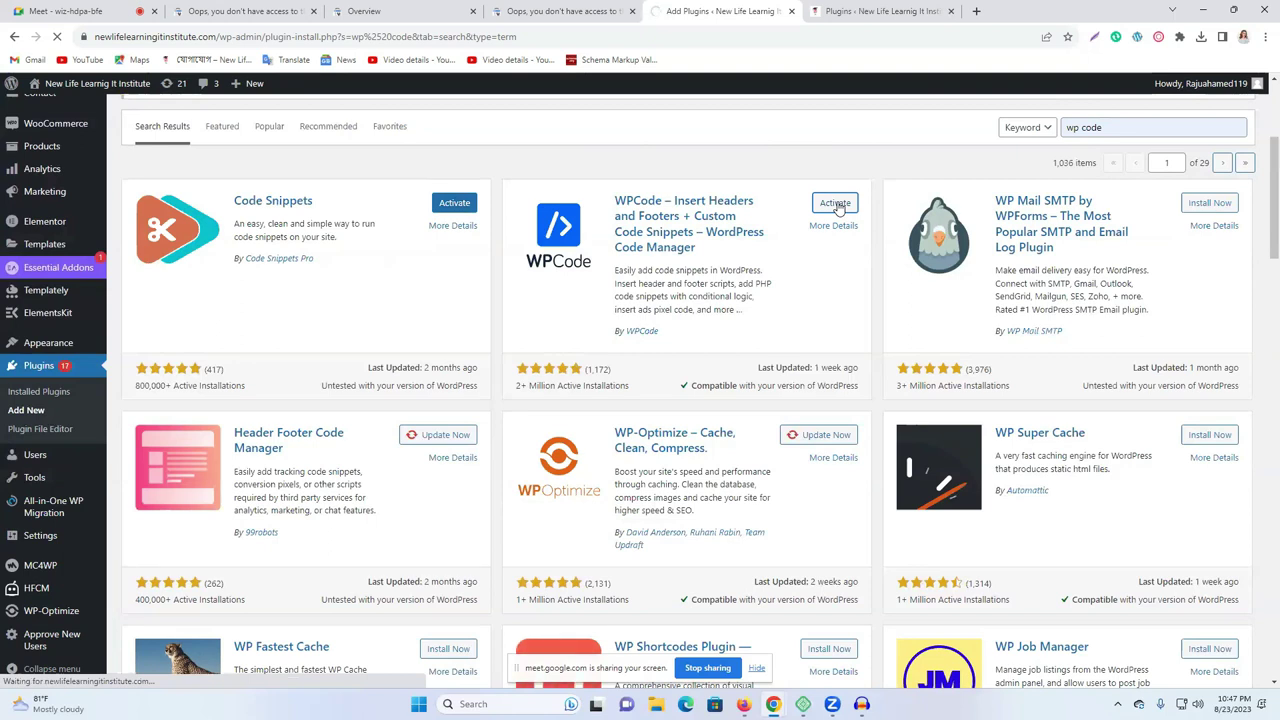
Replace WPCode's Header code with the new Google site-verification meta tag and save changes.
scroll(793, 324, down, 2)
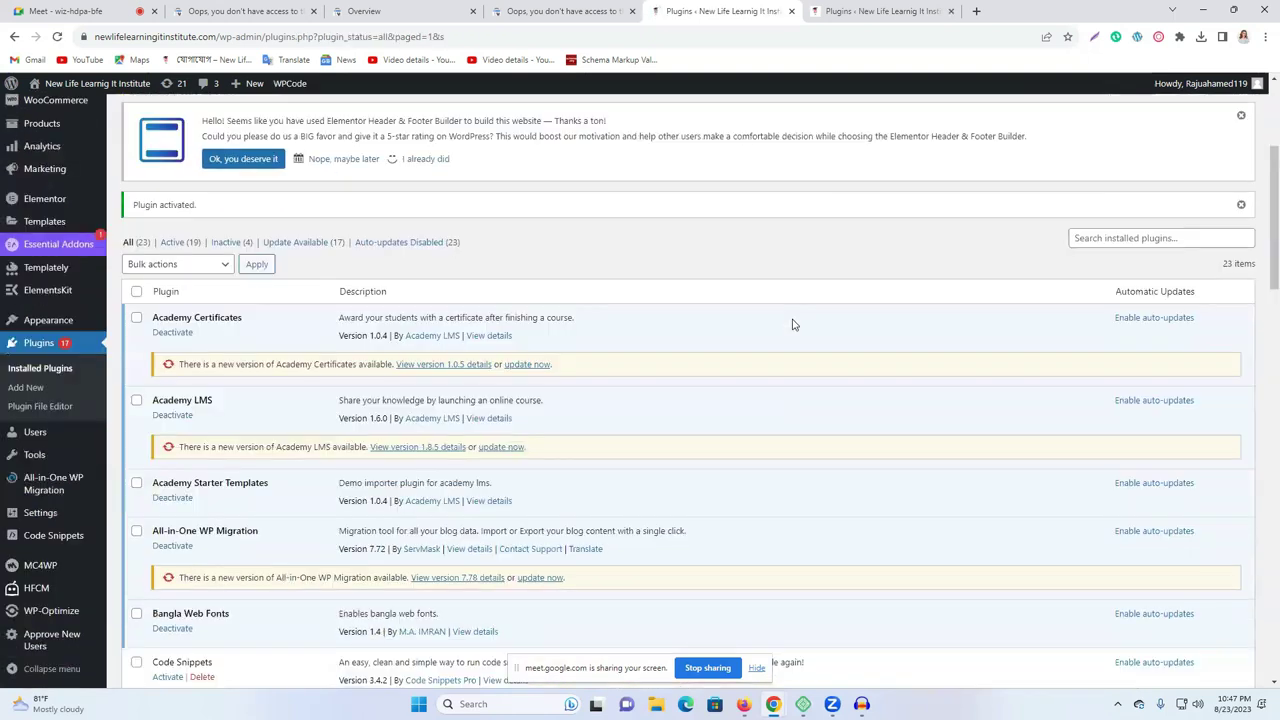
scroll(793, 324, down, 15)
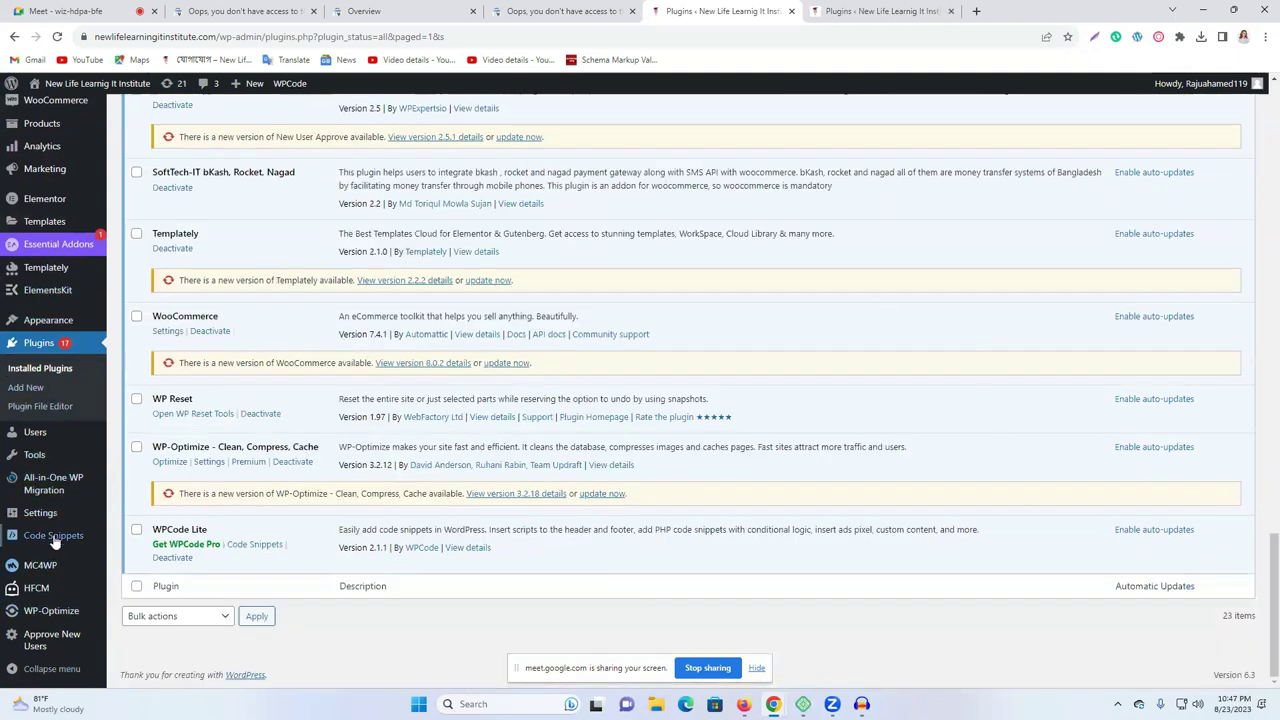
mouse_move(39, 548)
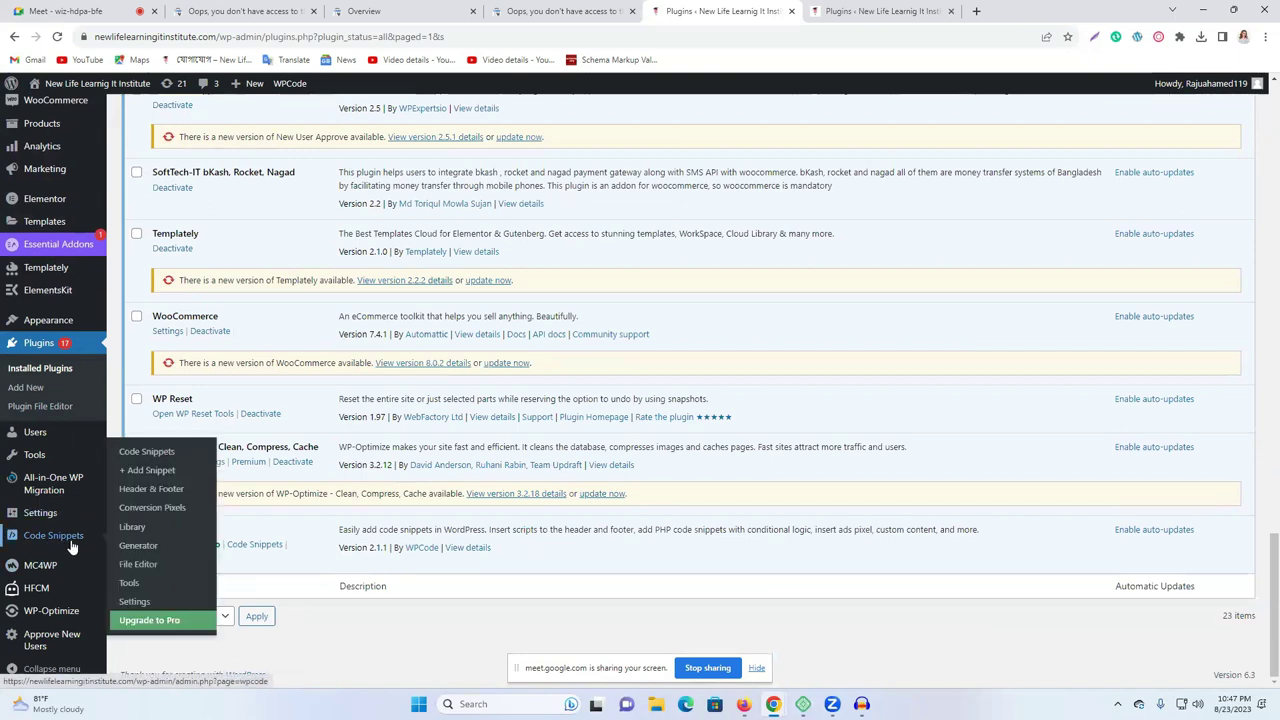
click(150, 492)
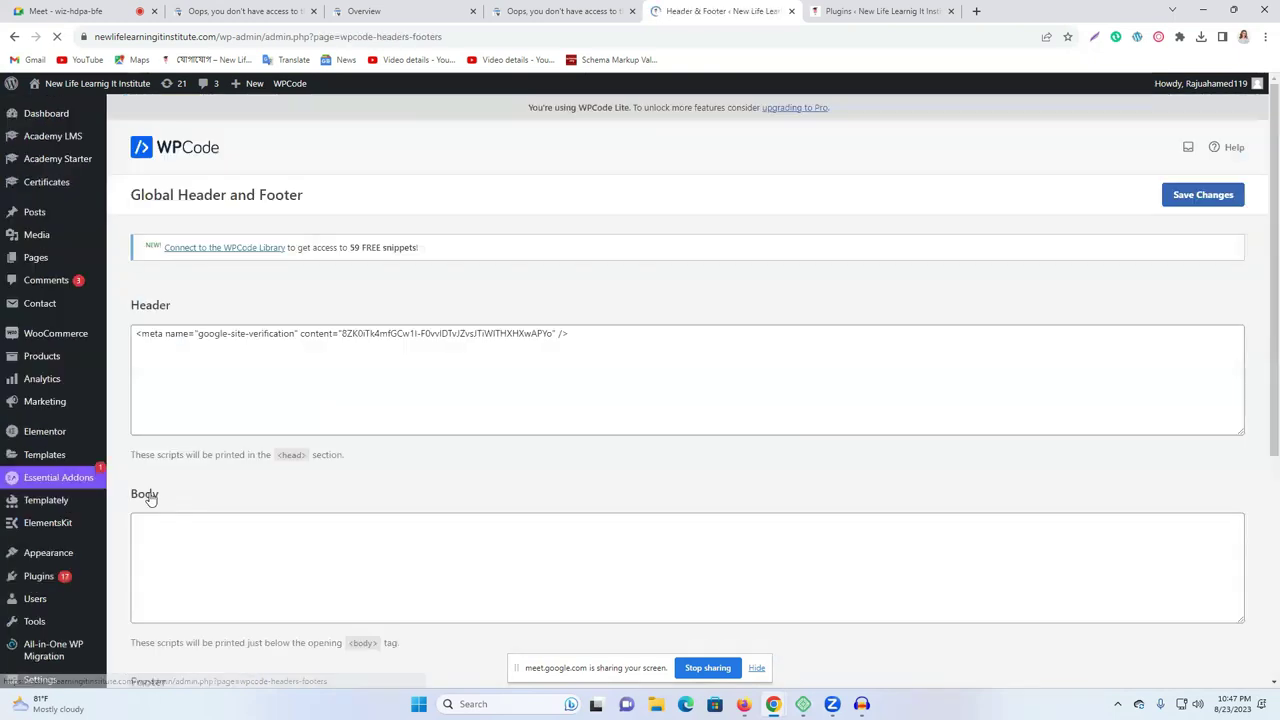
key(ctrl+a)
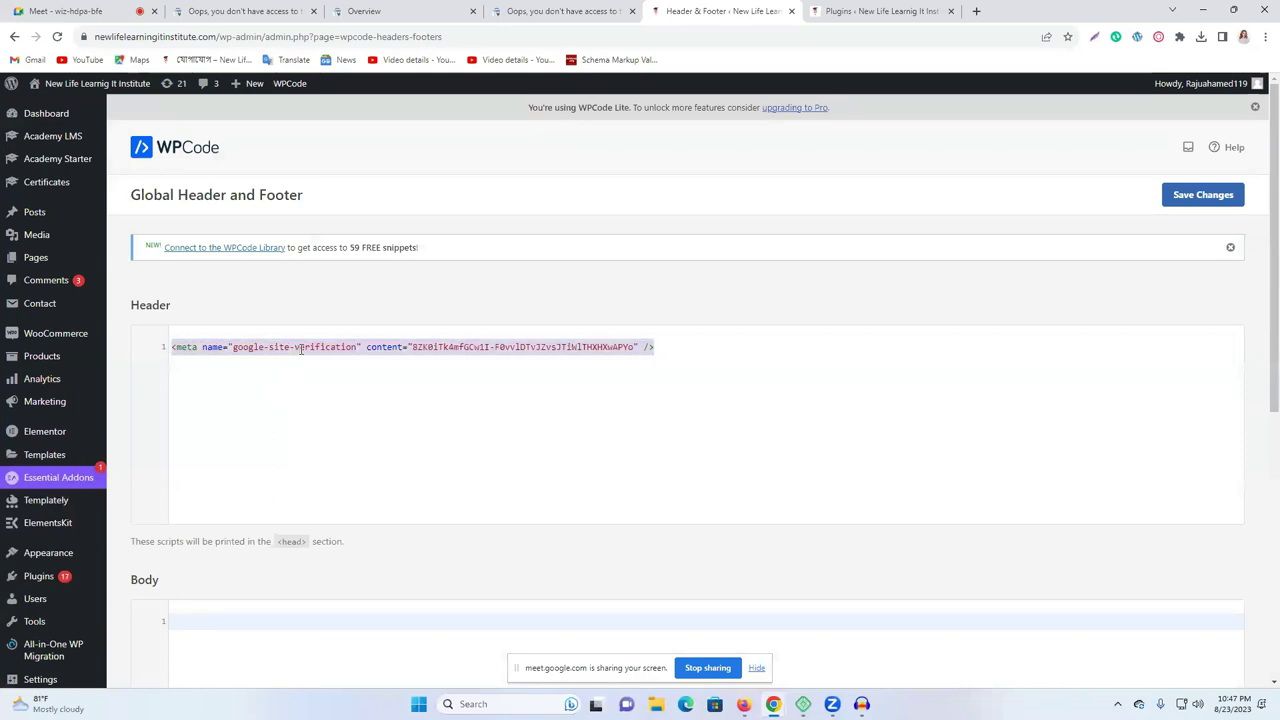
key(ctrl+v)
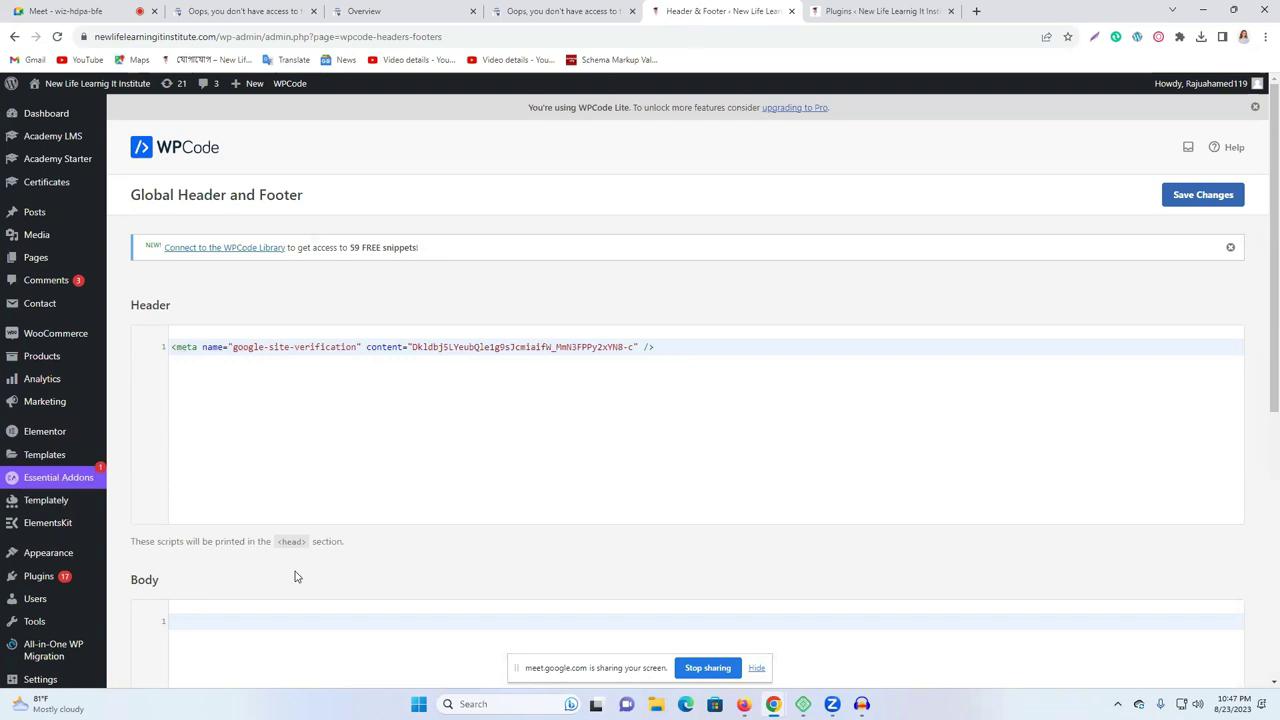
click(1192, 196)
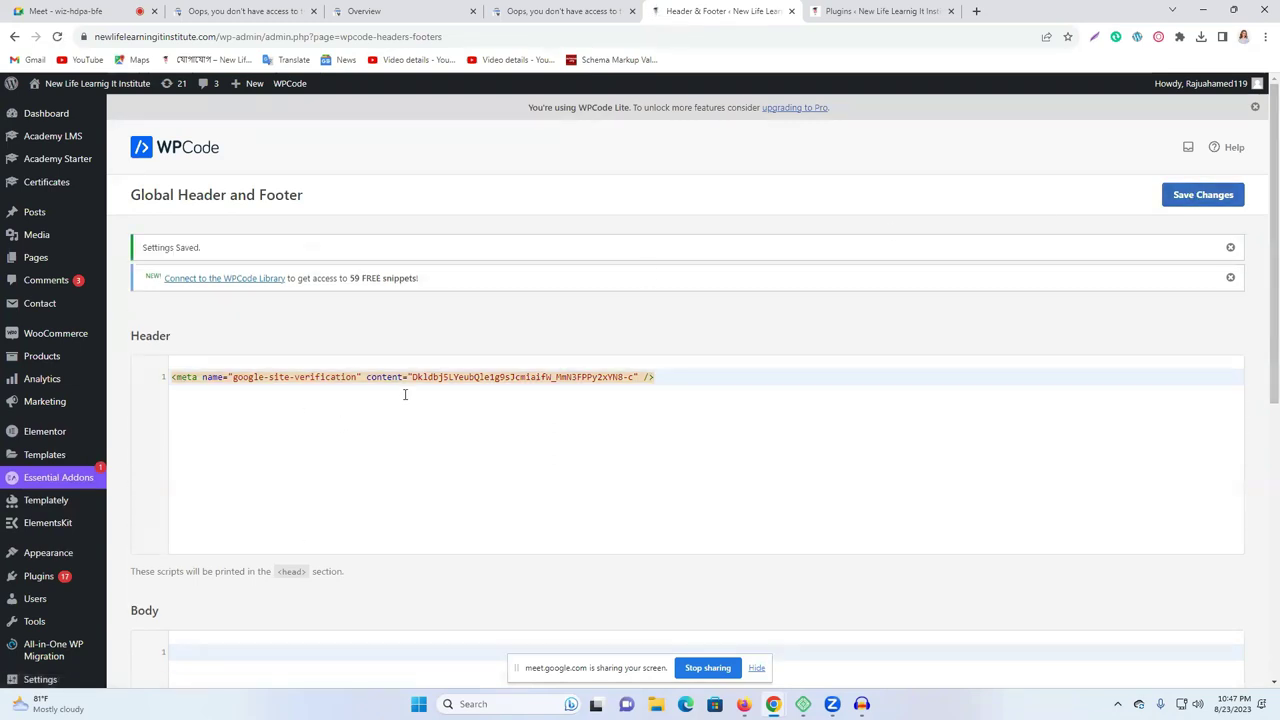
scroll(474, 526, down, 5)
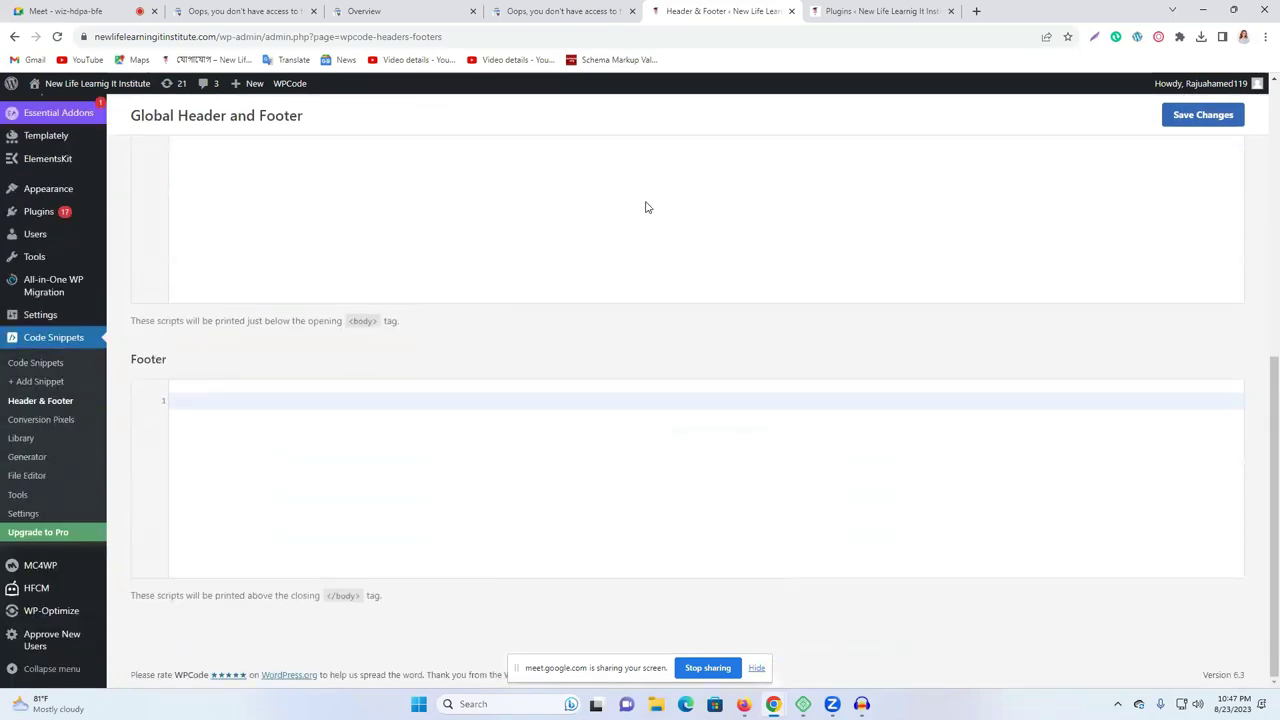
click(845, 11)
Verify newlifelearningitinstitute.com ownership via the HTML tag and go to the property's Overview.
click(565, 11)
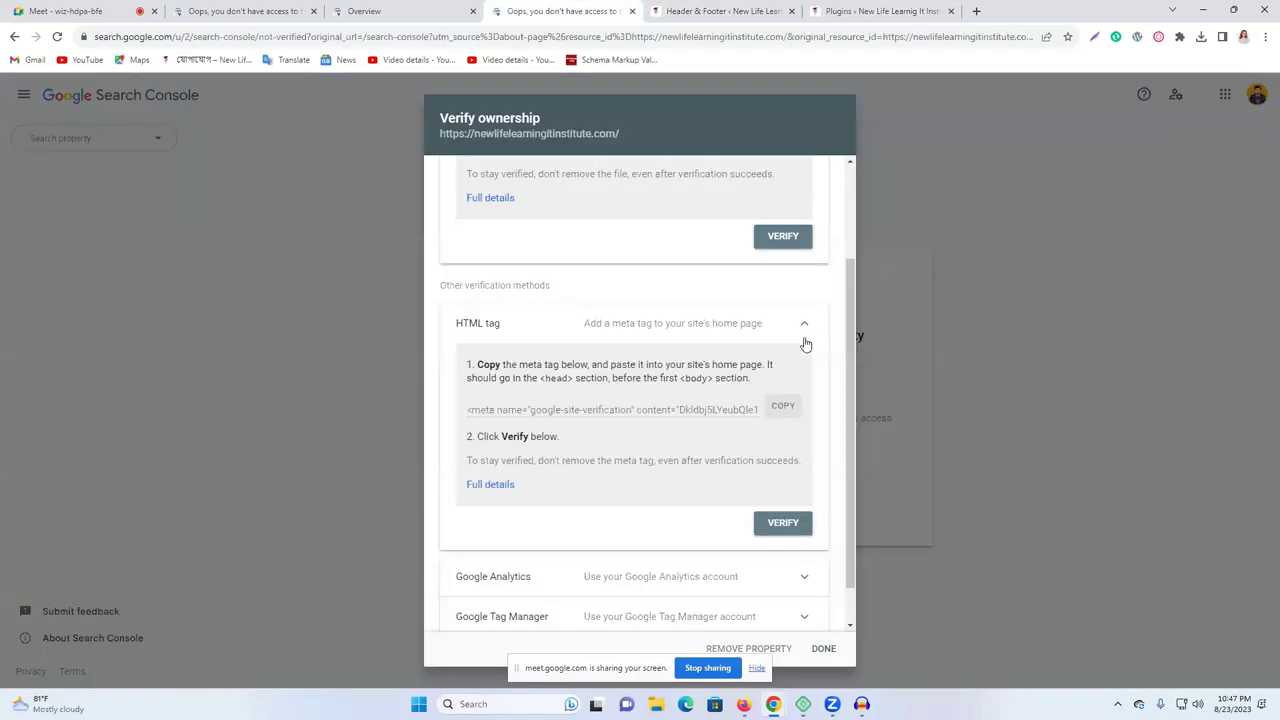
click(785, 525)
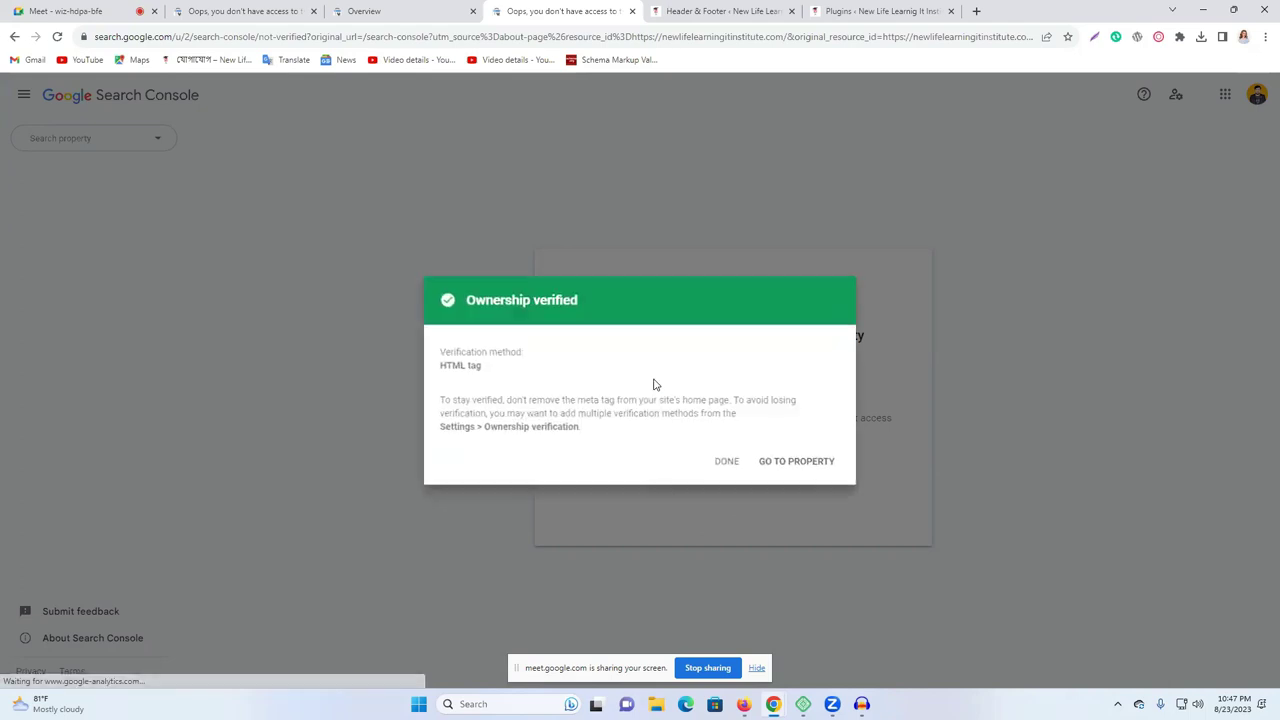
triple_click(524, 300)
click(524, 300)
drag(620, 301, 537, 340)
click(557, 324)
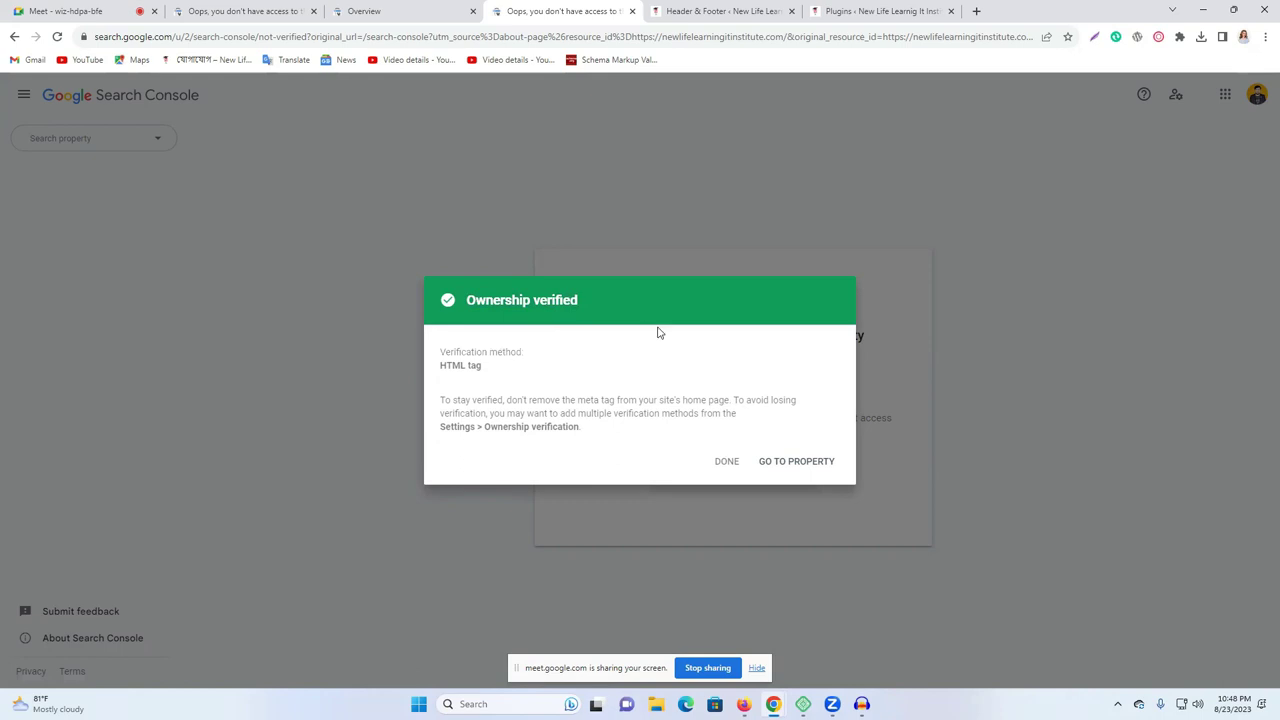
click(793, 465)
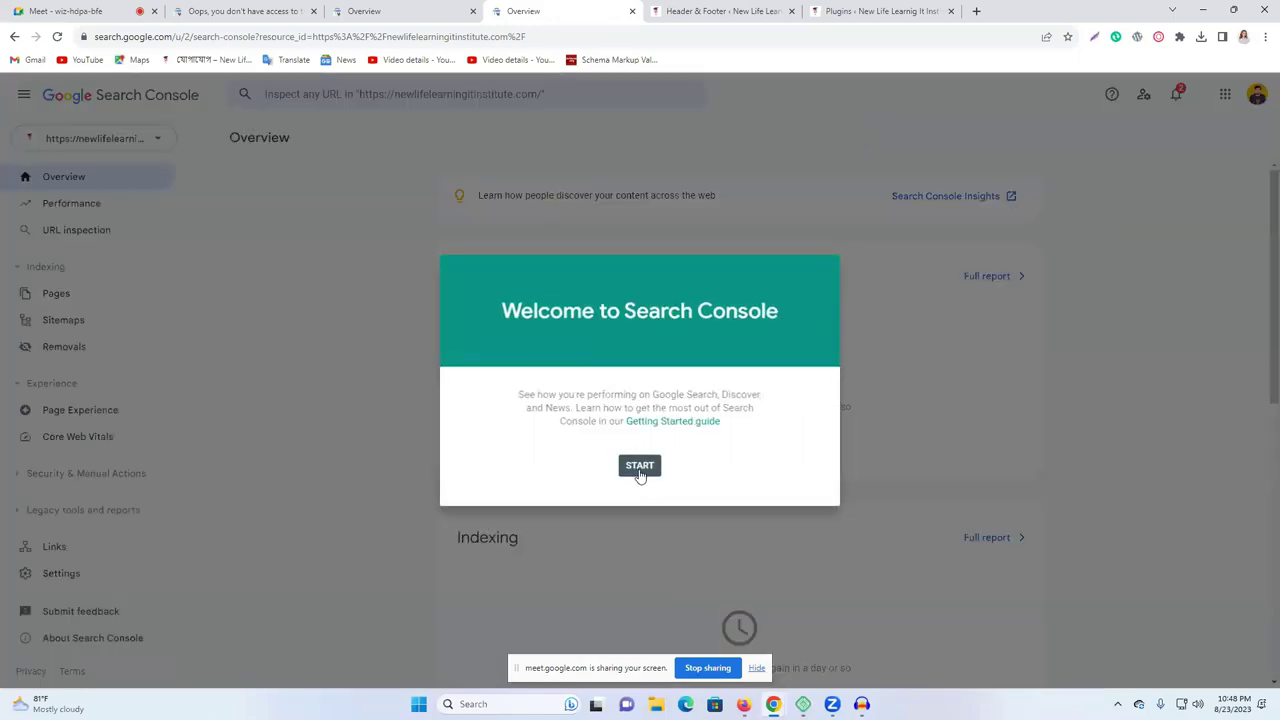
Dismiss the welcome dialog and Overview tip card, then open the property selector list.
click(640, 467)
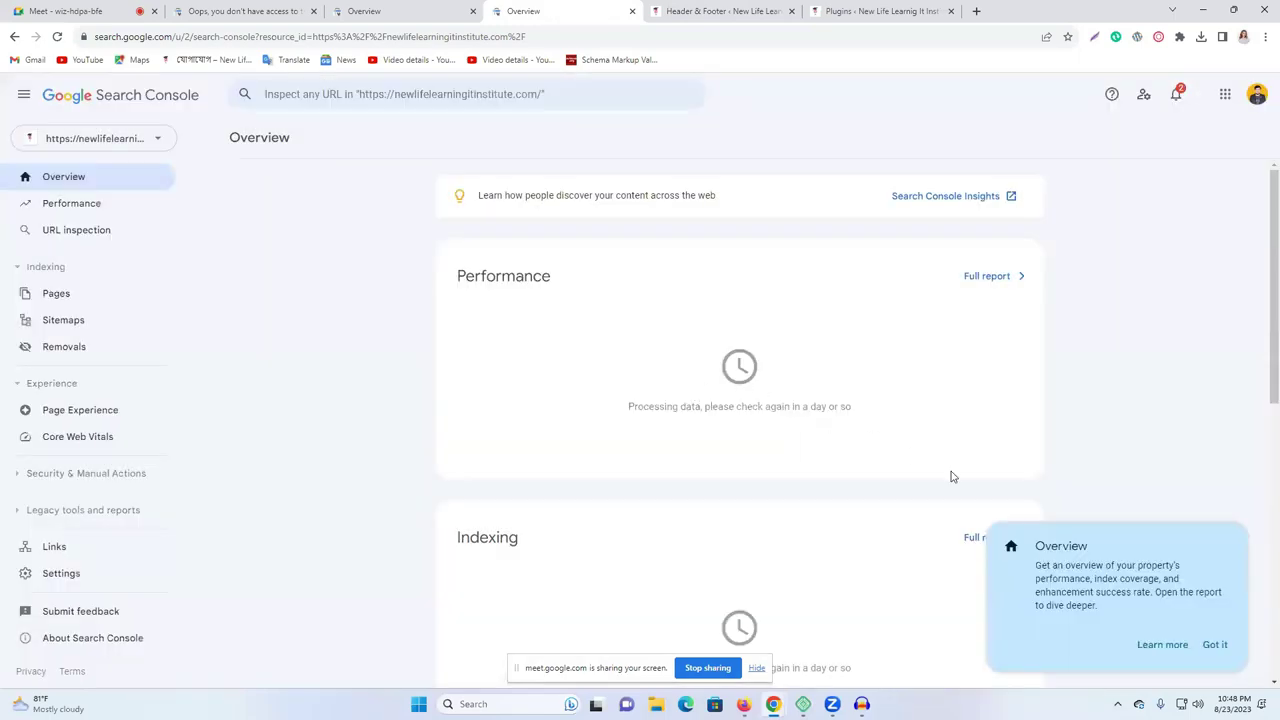
click(1214, 645)
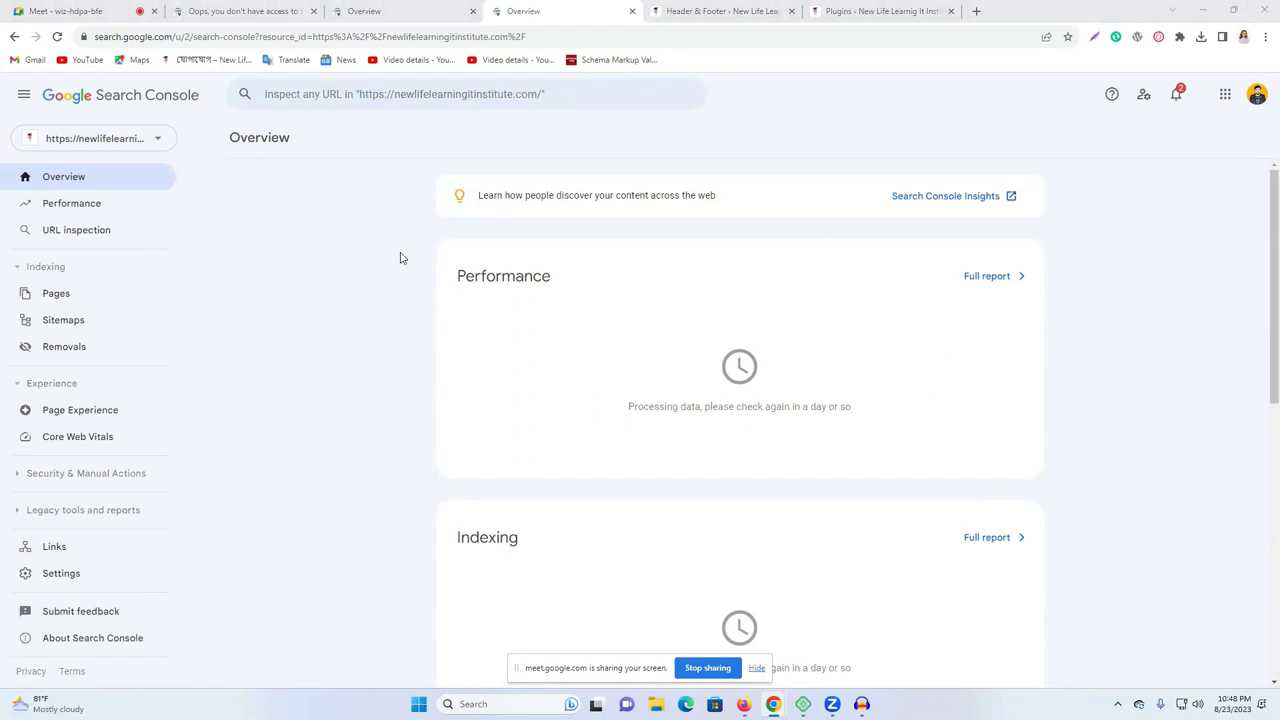
click(113, 143)
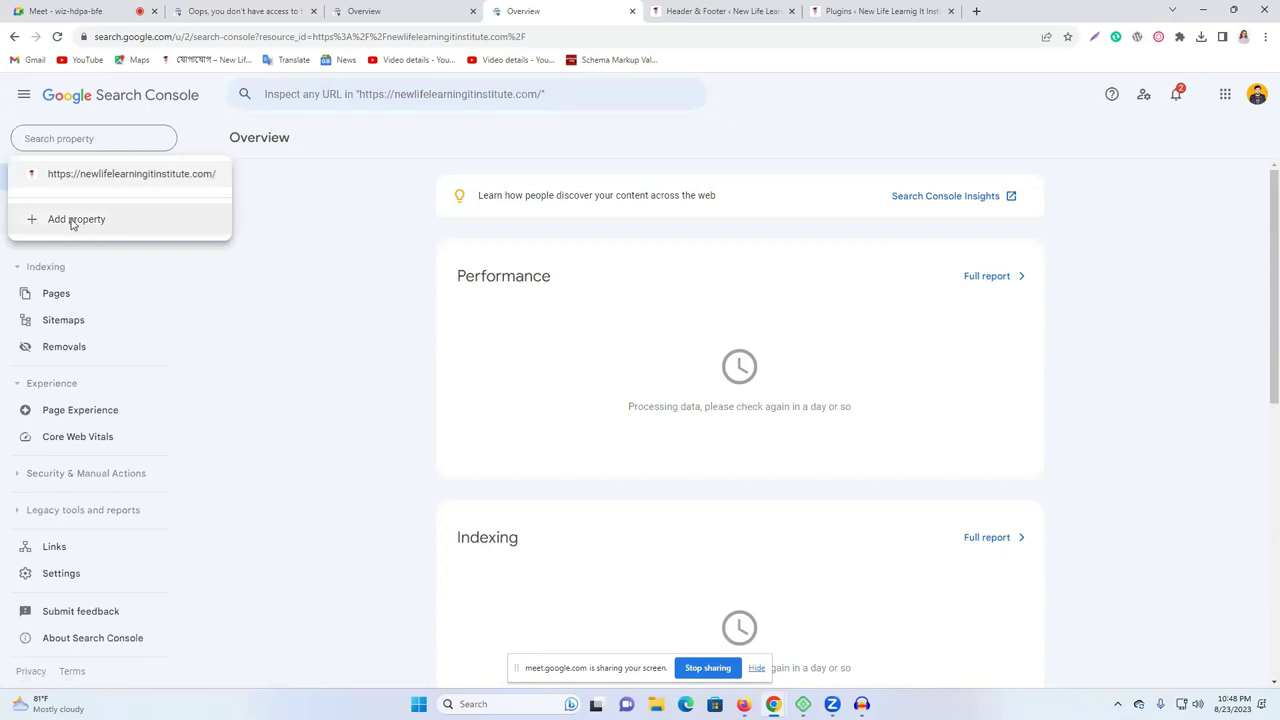
Start a URL-prefix property and grab the Nike Revolution 6 product page address from a new tab.
click(110, 220)
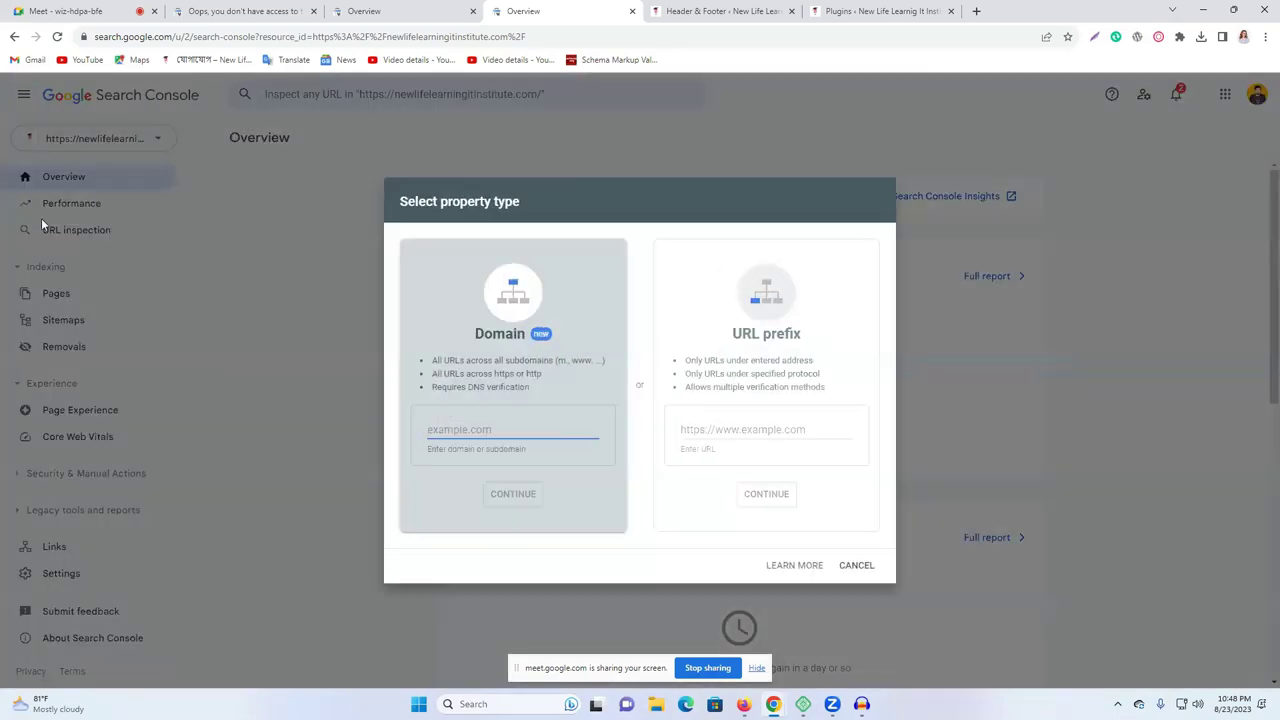
click(738, 429)
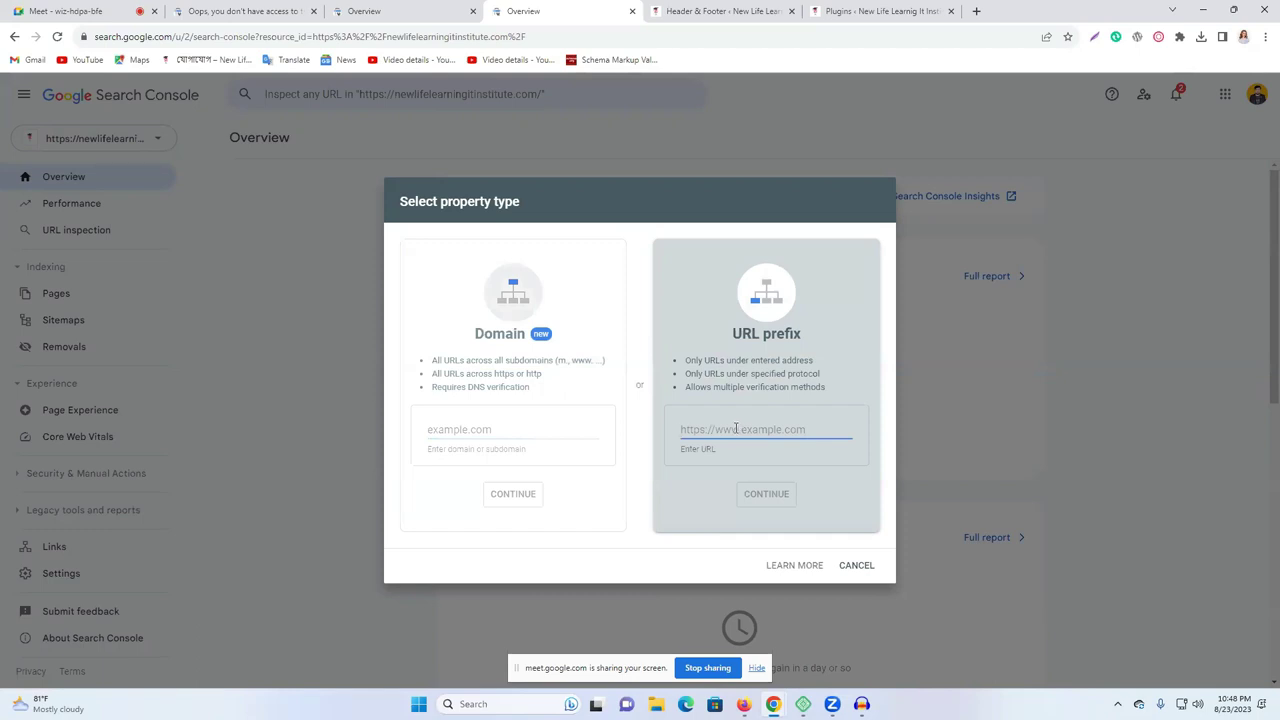
text(w)
click(977, 12)
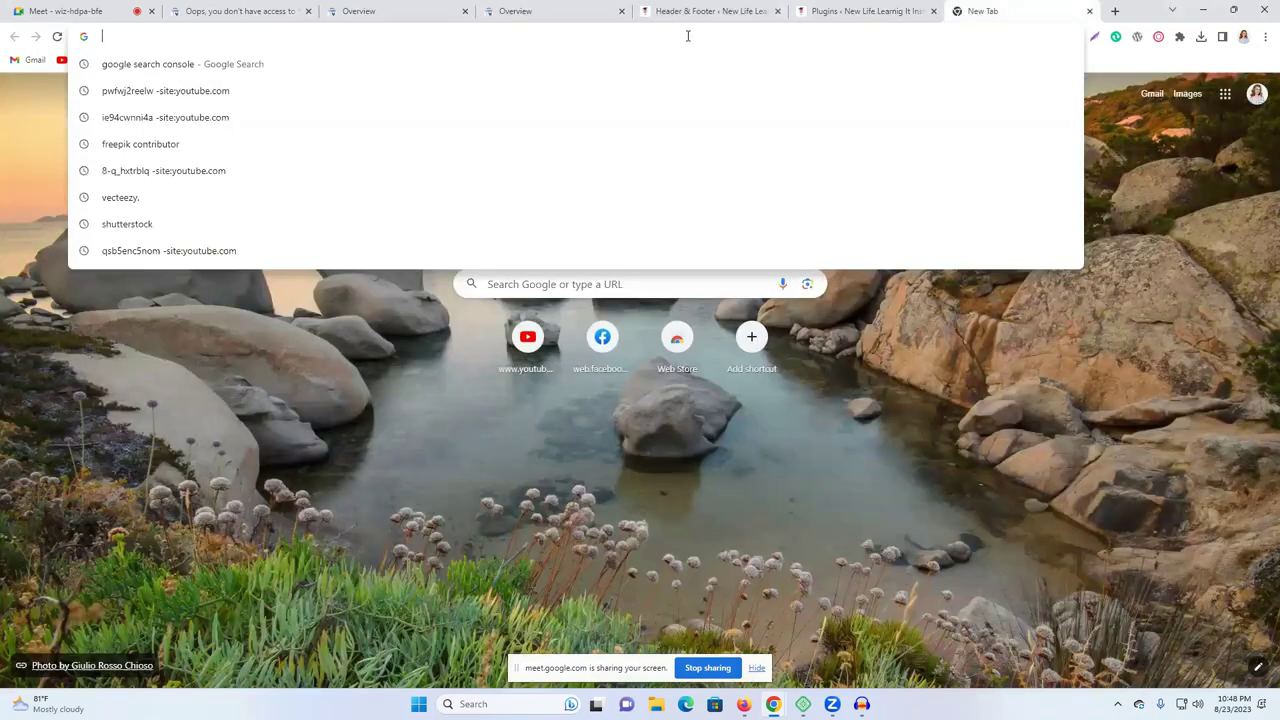
text(n)
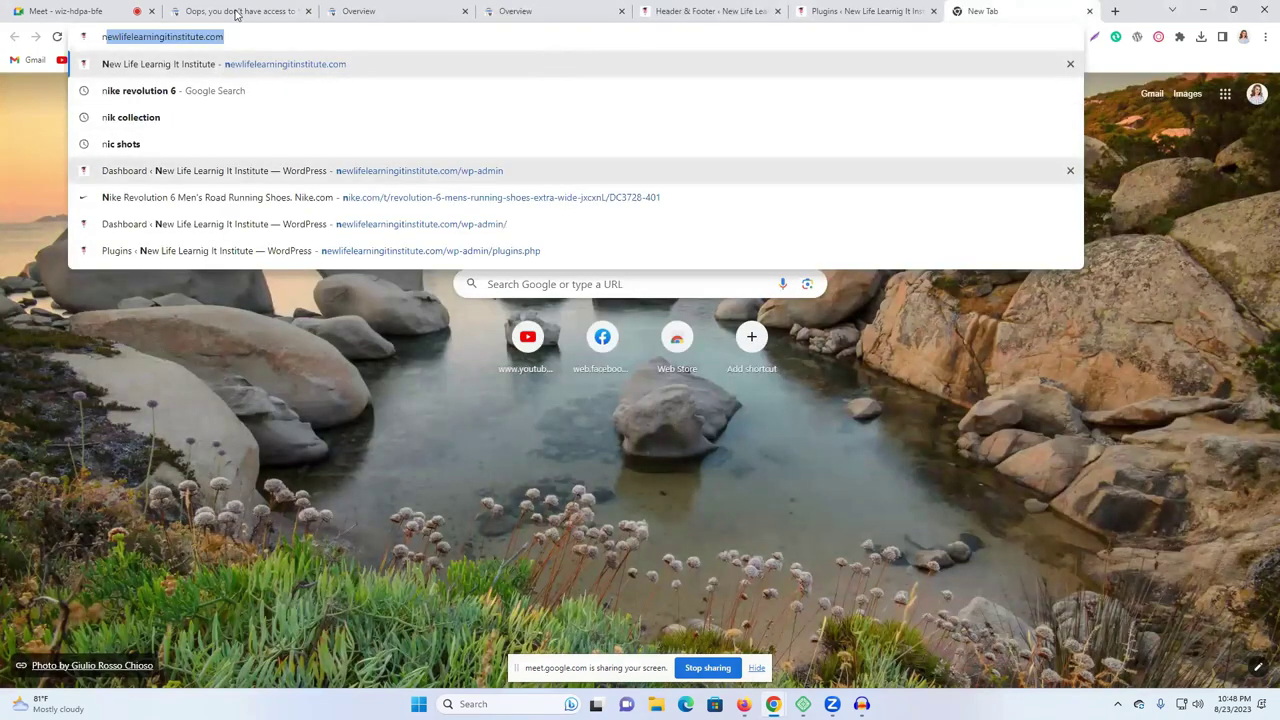
click(177, 197)
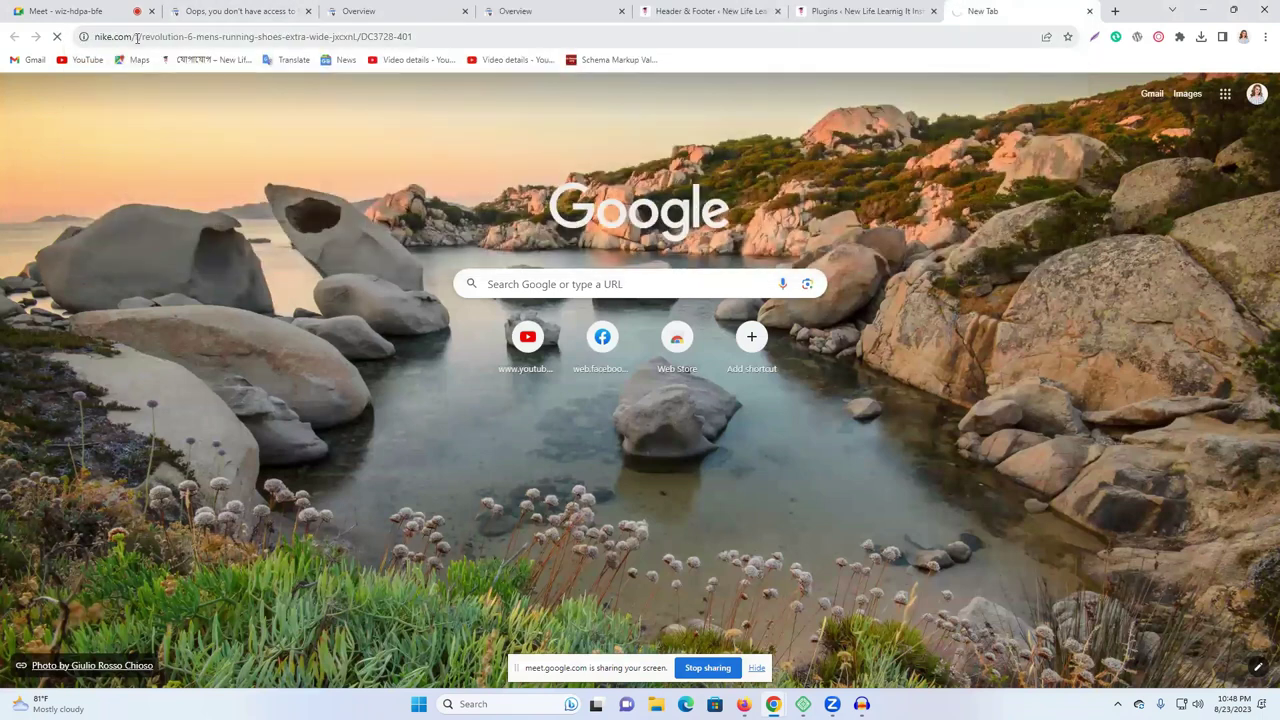
click(136, 38)
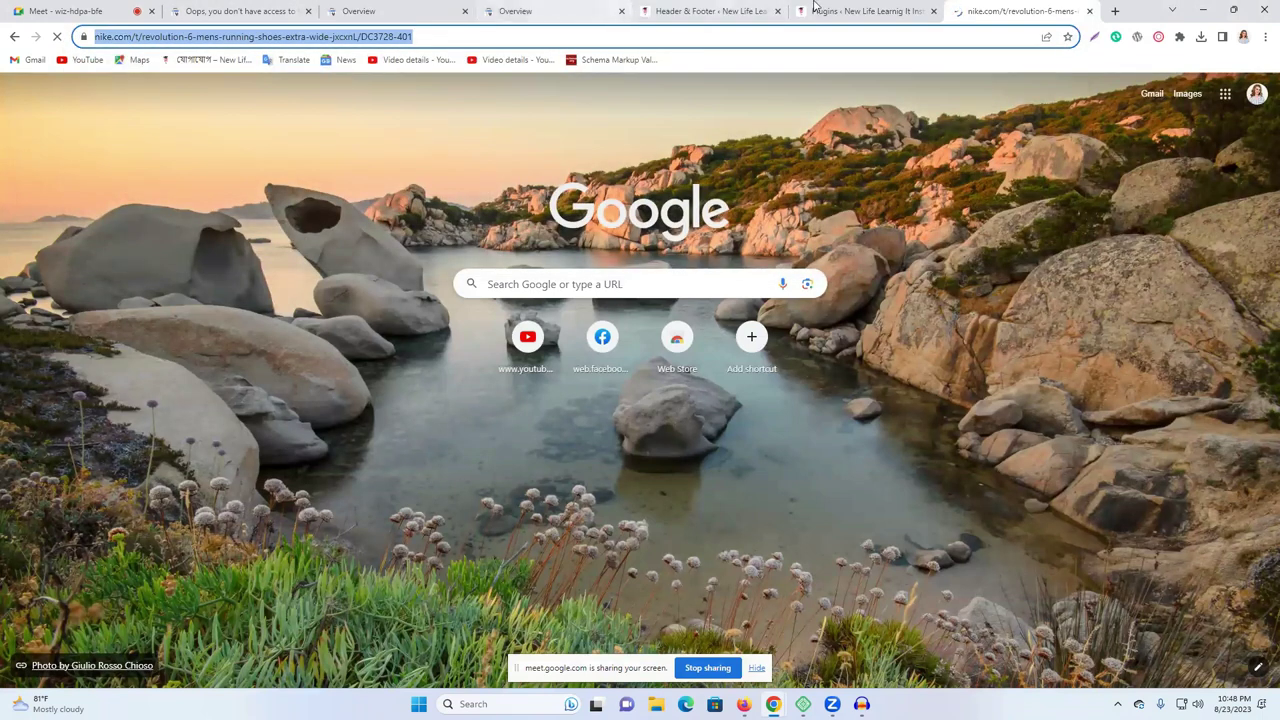
key(ctrl+shift+Tab)
Paste the Nike product page address into the URL prefix field.
key(ctrl+4)
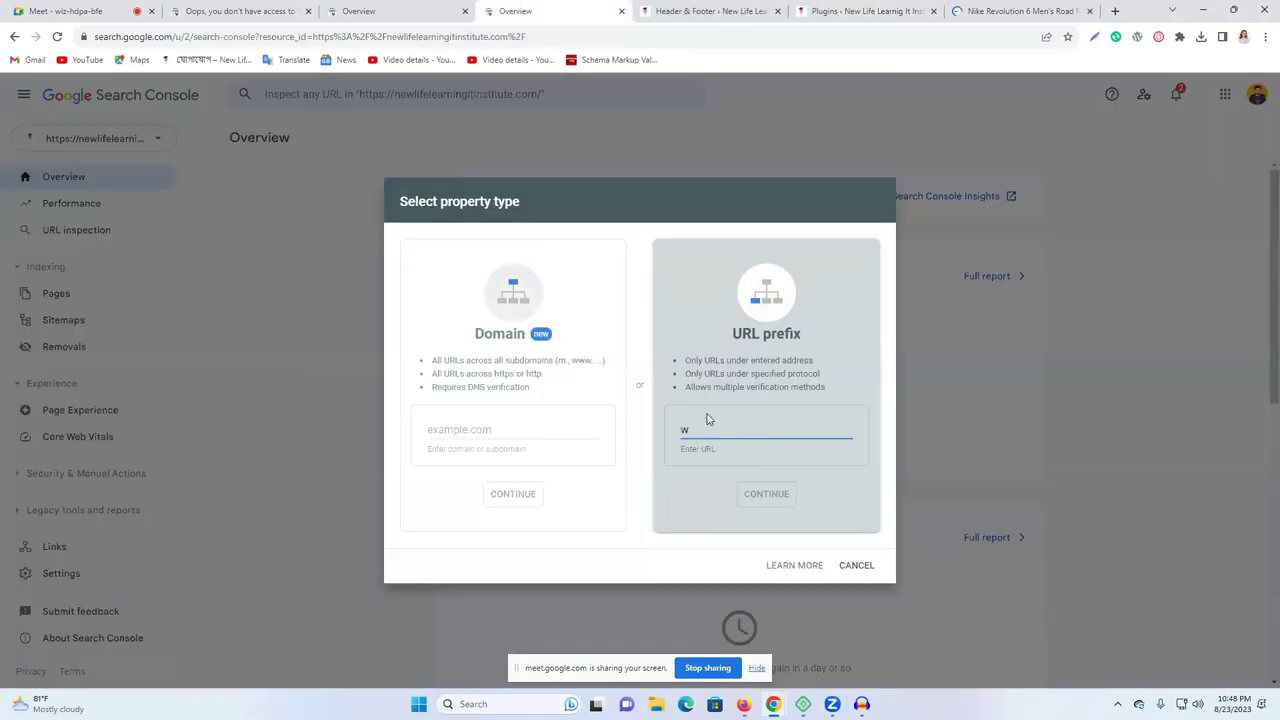
click(708, 425)
text(w)
key(ctrl+a)
text(https://www.nike.com/t/revolution-6-mens-road-running-shoes-extra-wide-jxcxnL/DC3728-401)
double_click(718, 429)
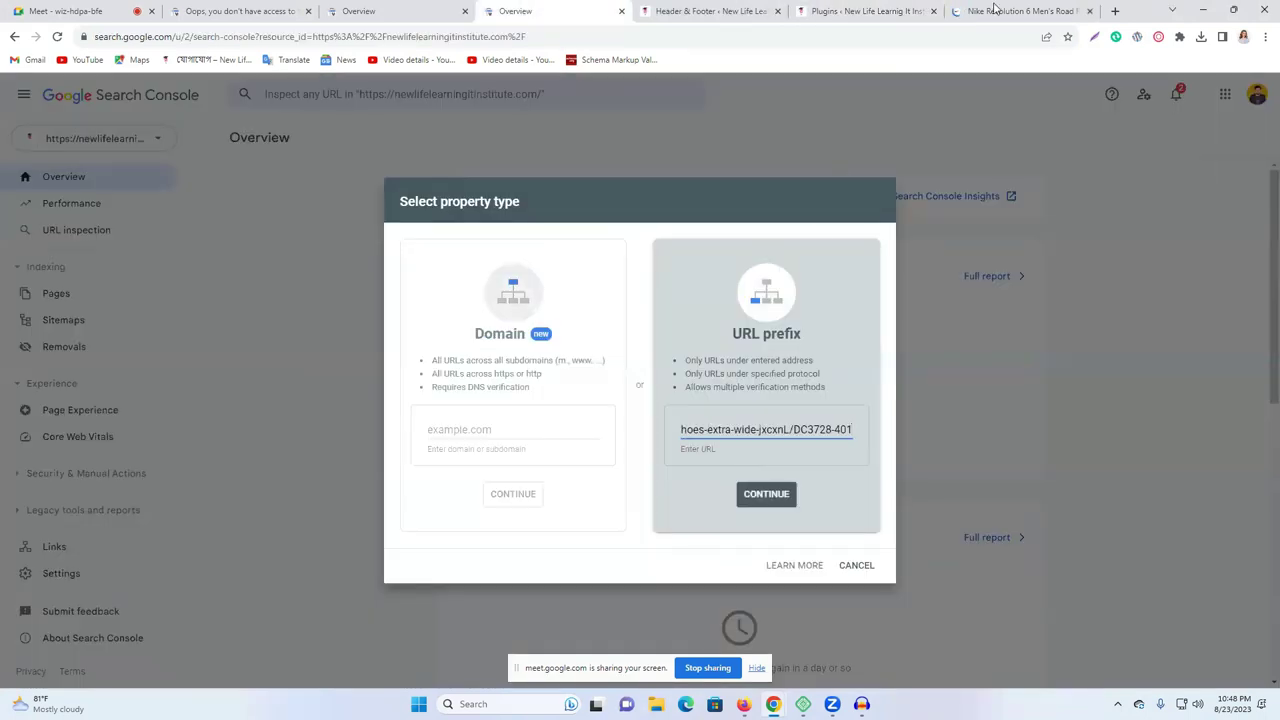
key(ctrl+7)
click(108, 36)
click(185, 37)
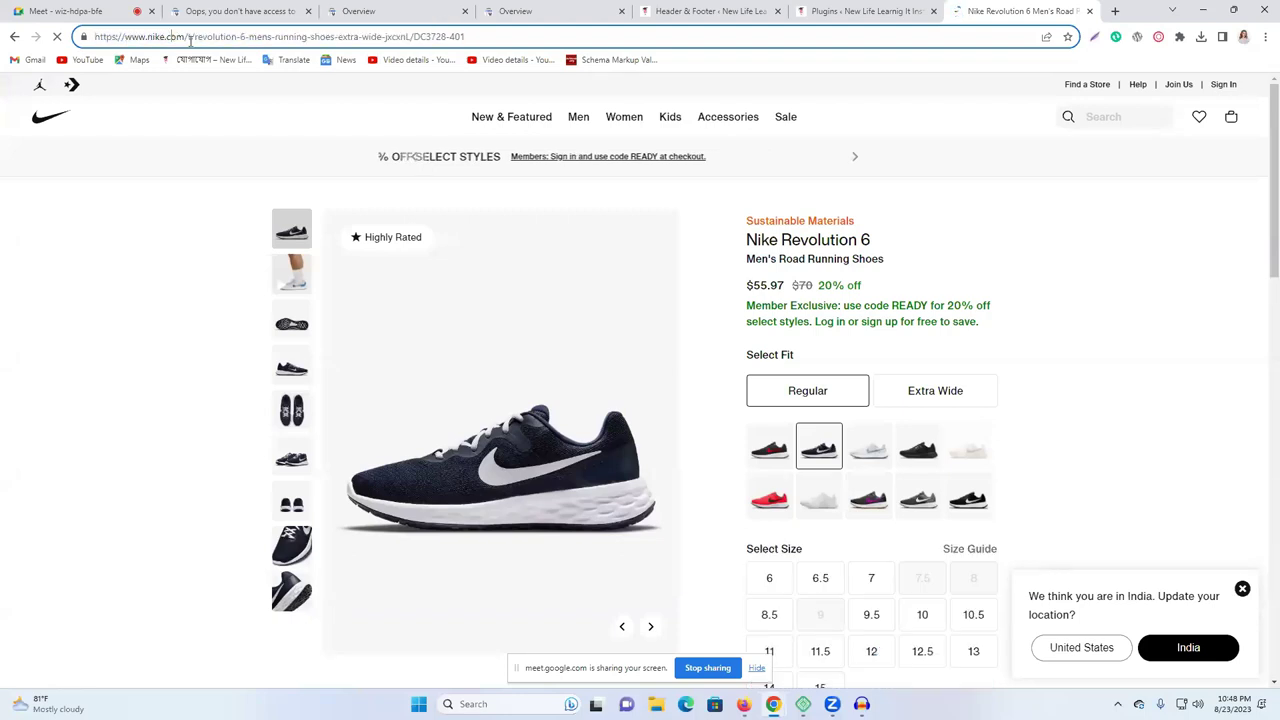
drag(185, 37, 95, 37)
key(ctrl+c)
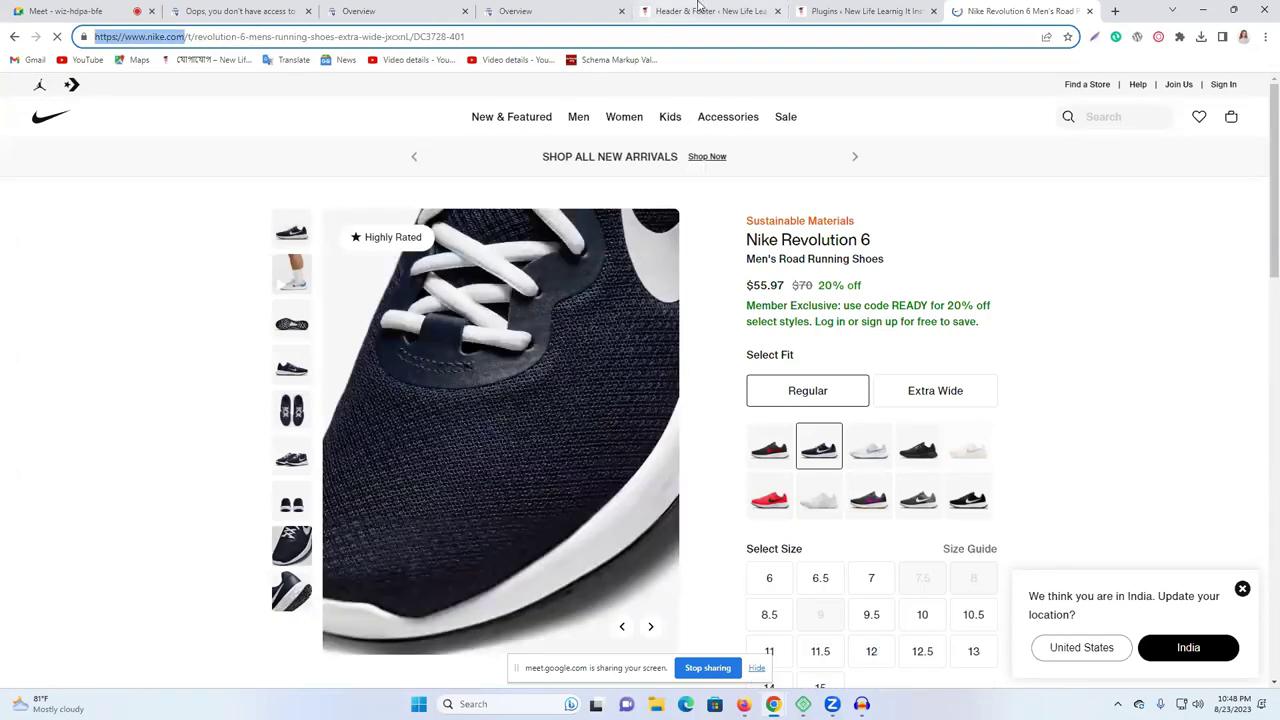
click(645, 8)
click(553, 10)
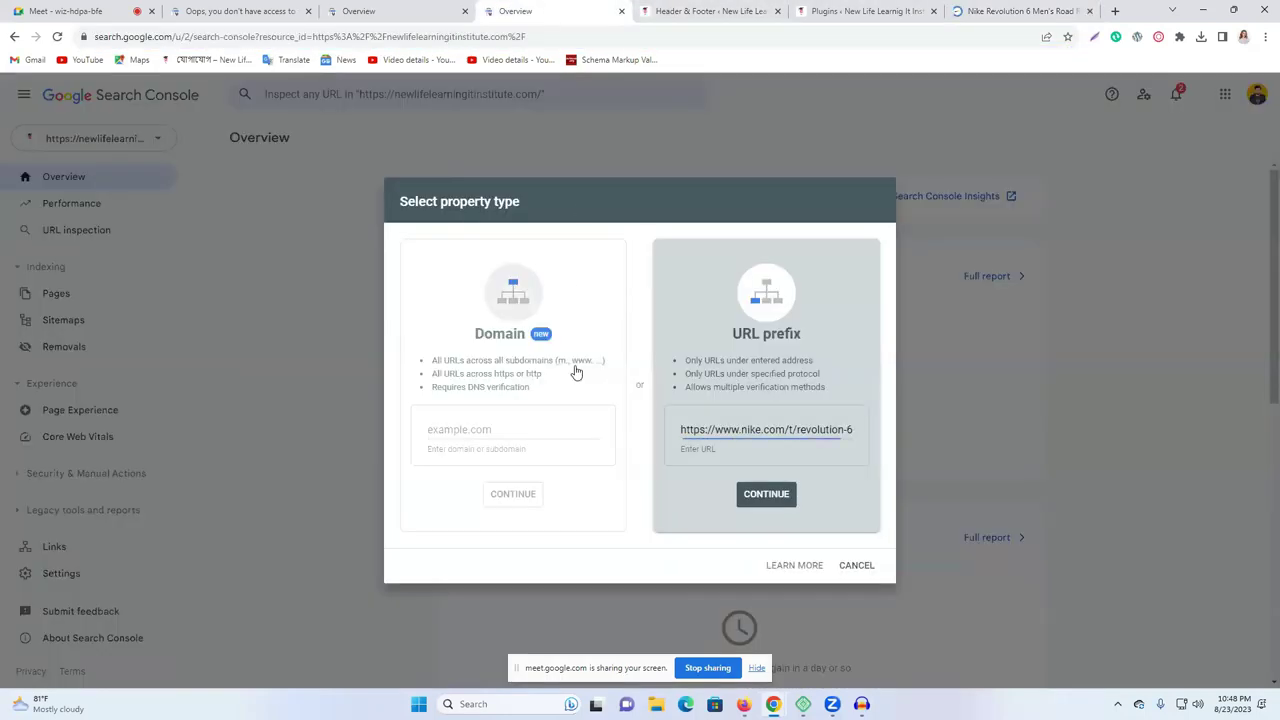
double_click(750, 429)
key(ctrl+a)
key(ctrl+v)
click(766, 494)
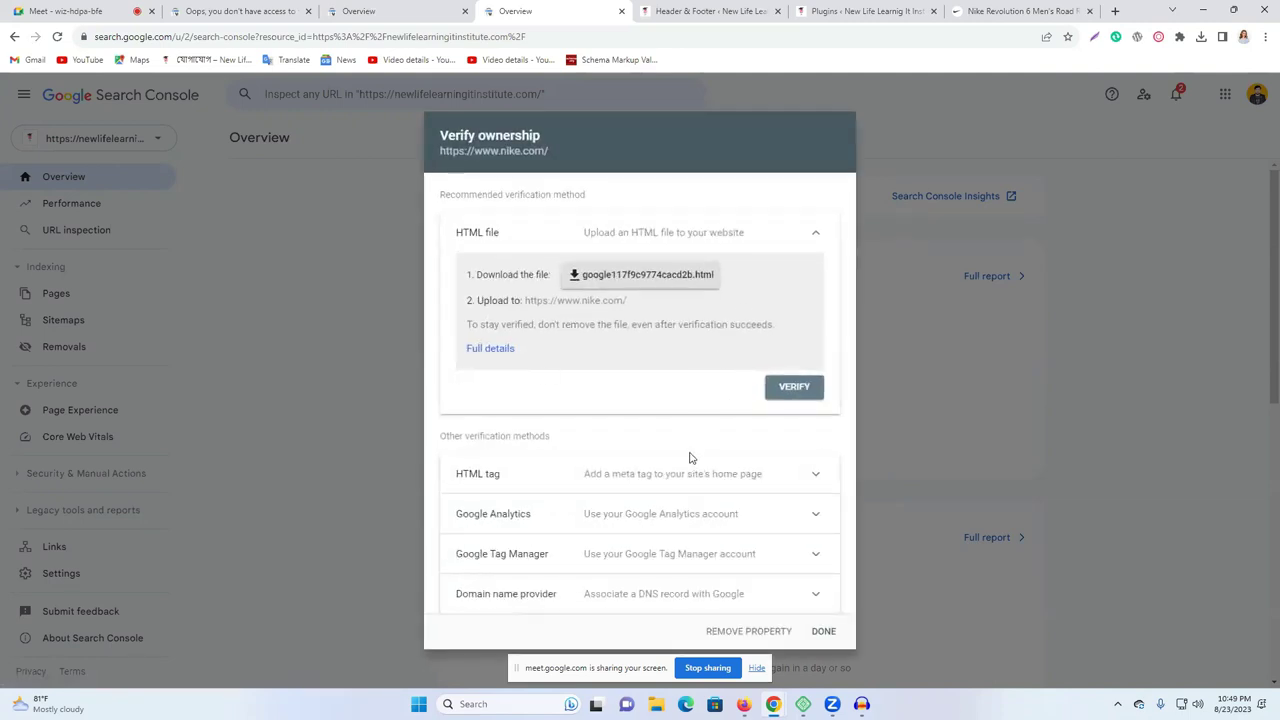
Copy the nike.com HTML-tag verification meta tag and close the ownership dialog.
click(667, 477)
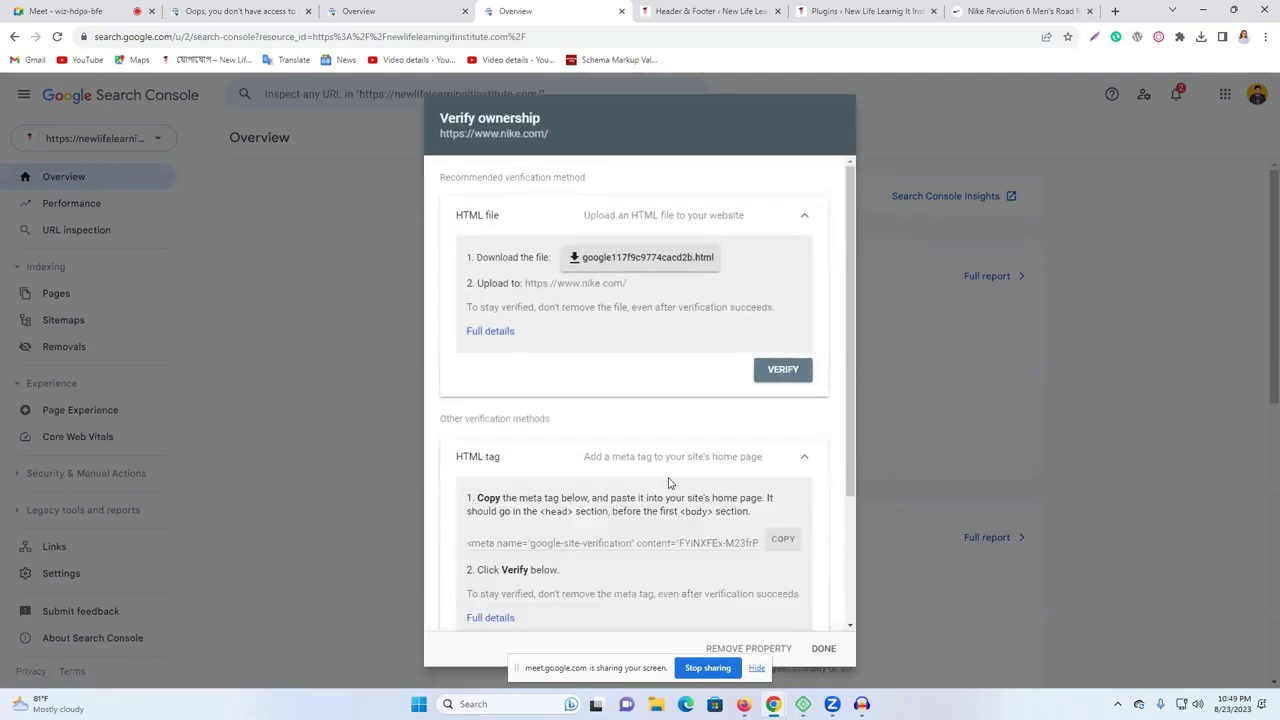
scroll(669, 483, down, 1)
click(783, 475)
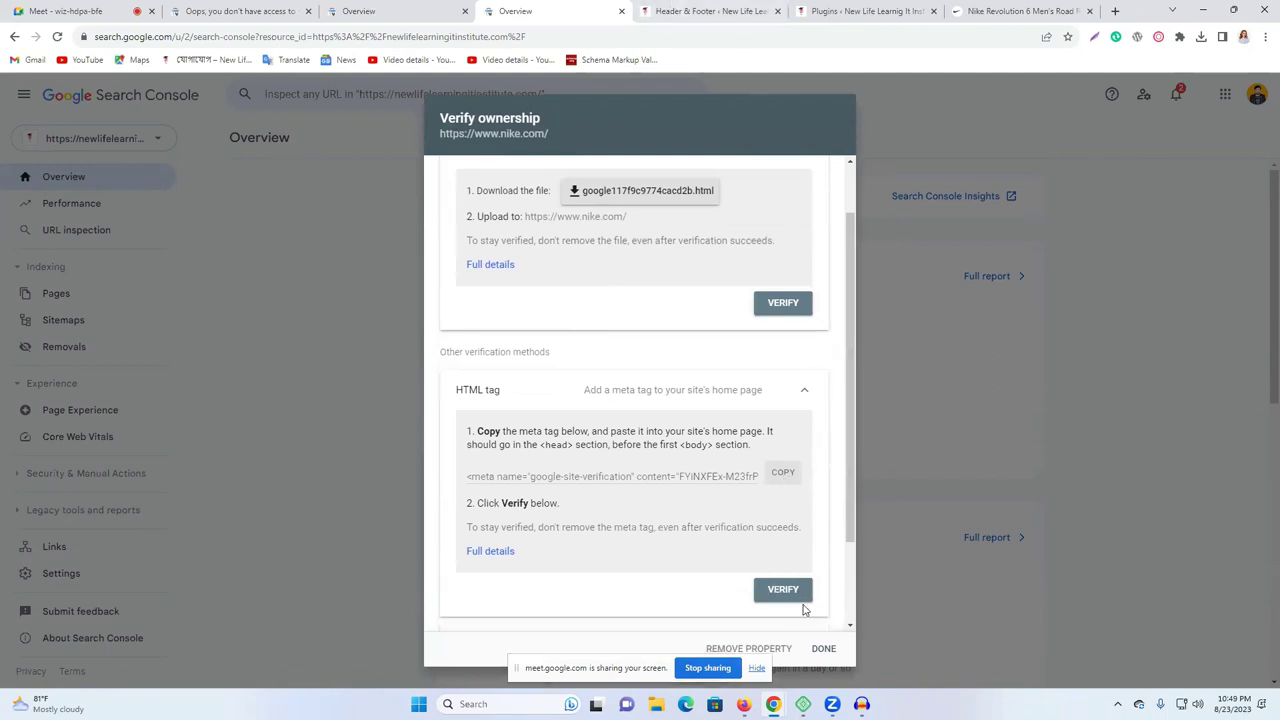
click(826, 648)
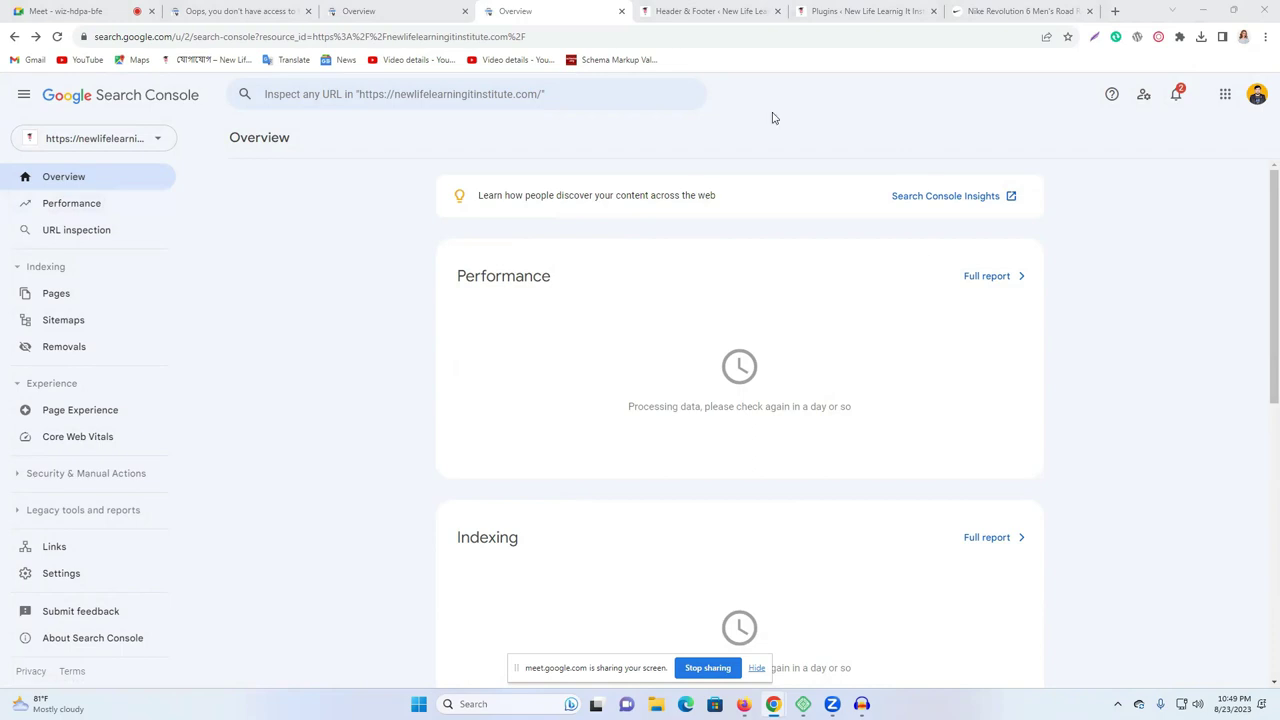
Close the leftover Nike product tab and return to the Search Console overview.
click(905, 11)
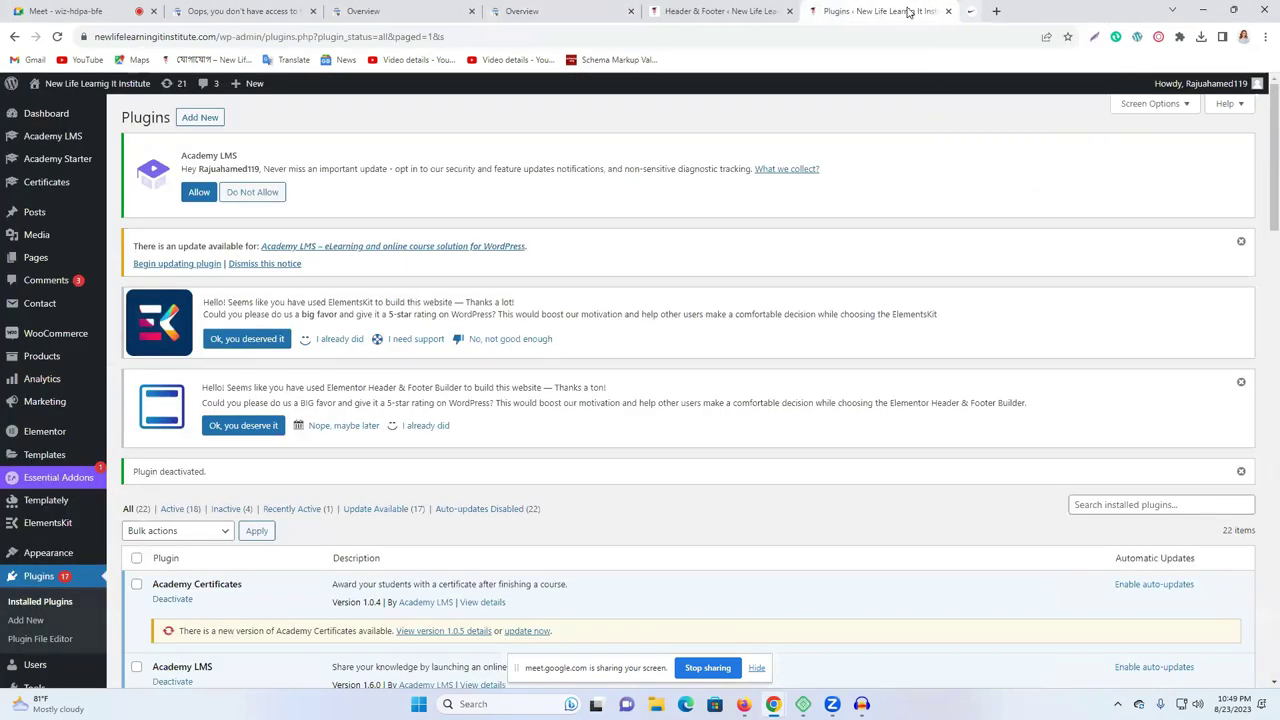
click(775, 11)
click(872, 11)
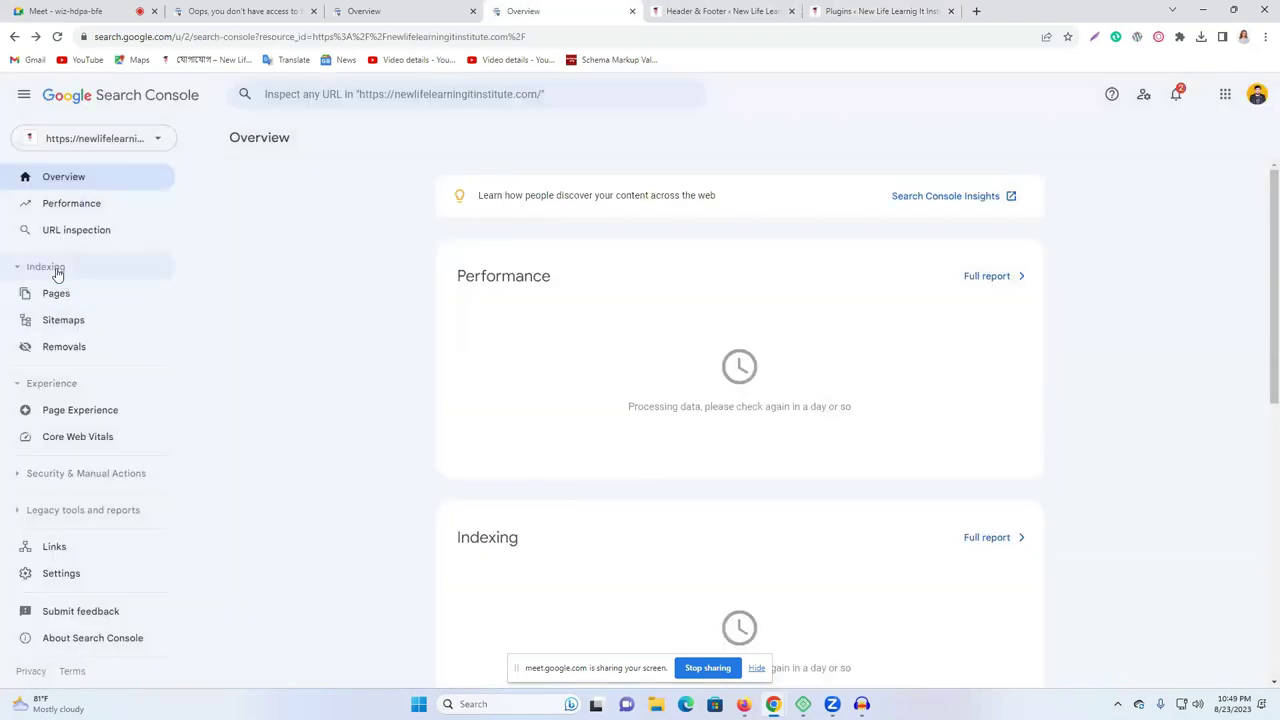
Open the Performance report, dismiss its tip card, then switch to WordPress's Header & Footer page.
click(86, 203)
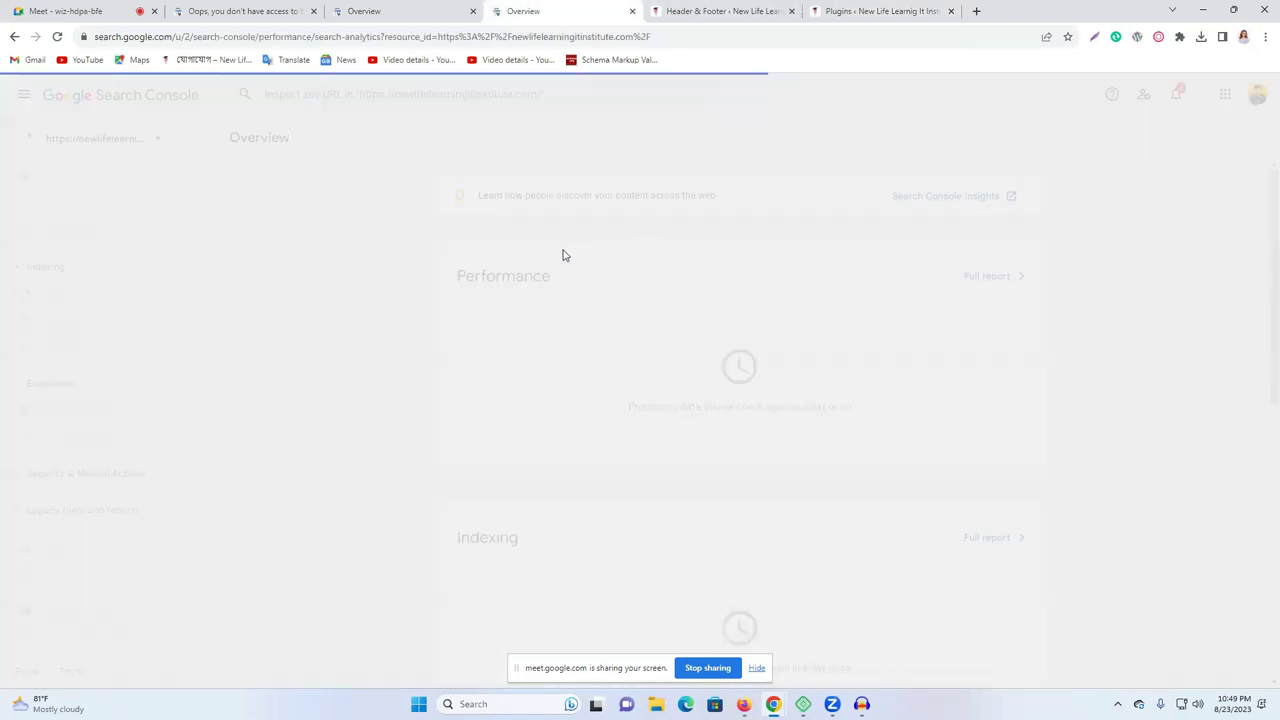
scroll(545, 452, down, 1)
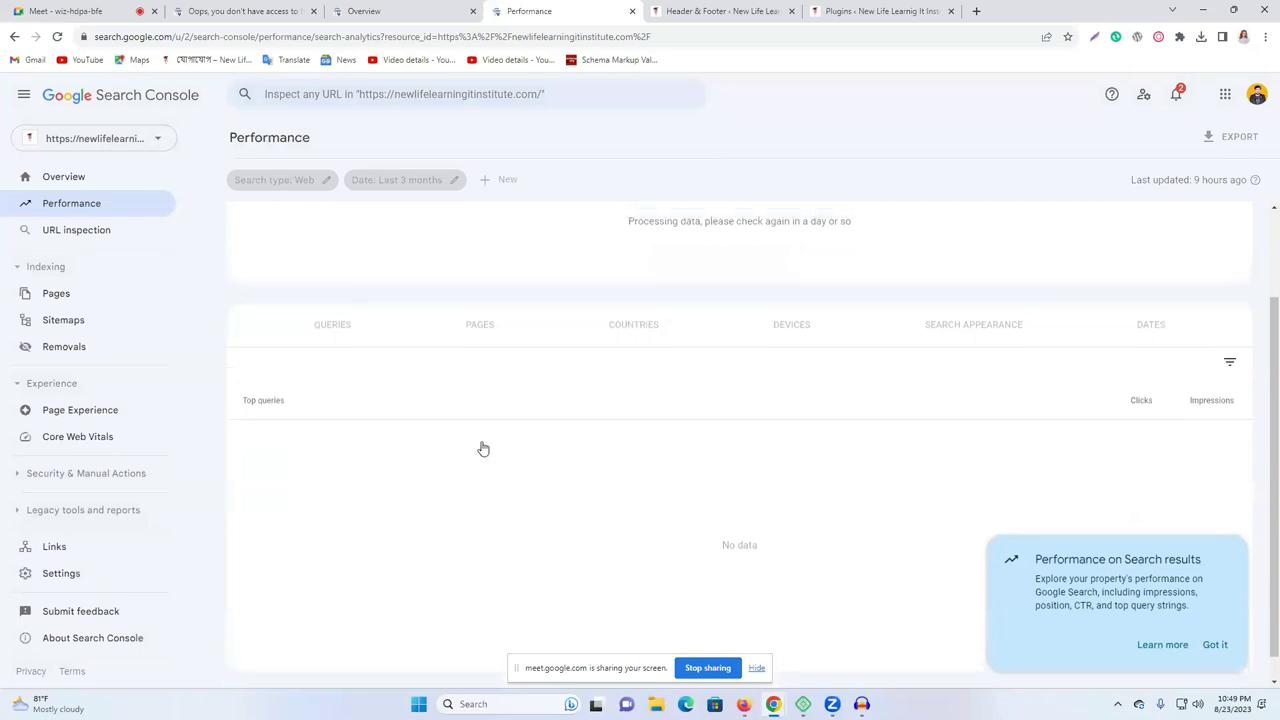
scroll(480, 446, up, 1)
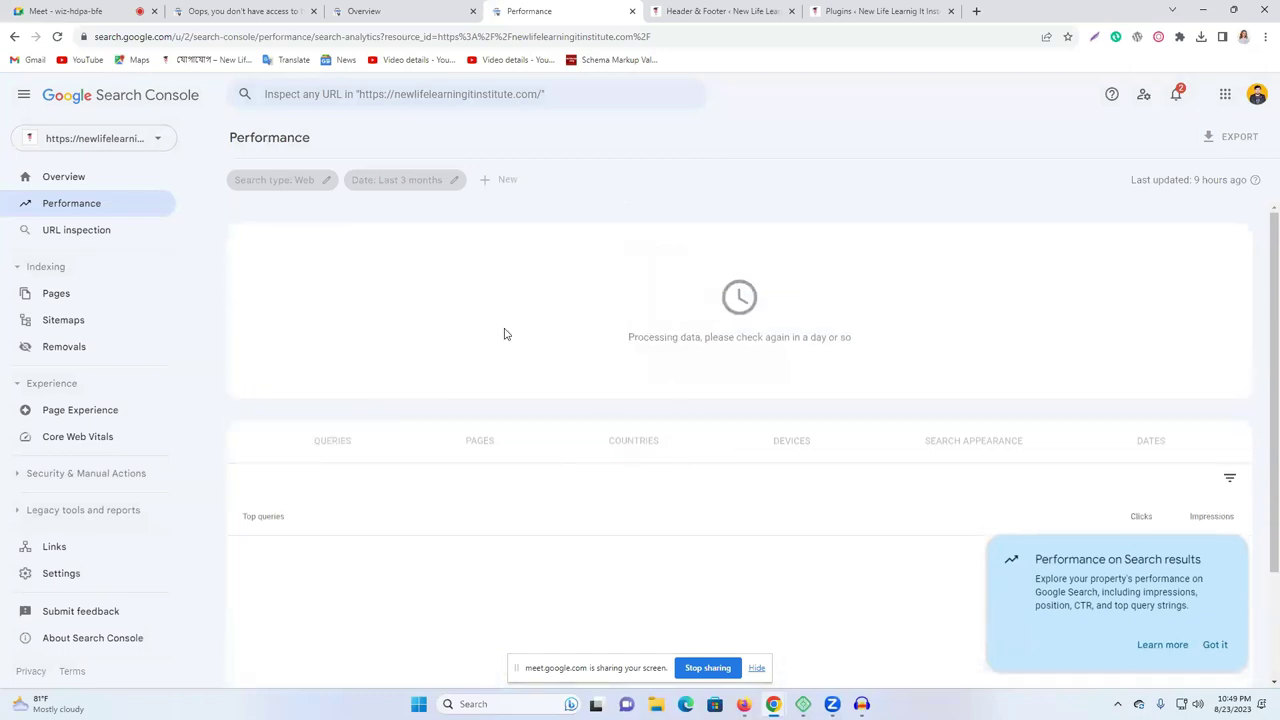
click(109, 238)
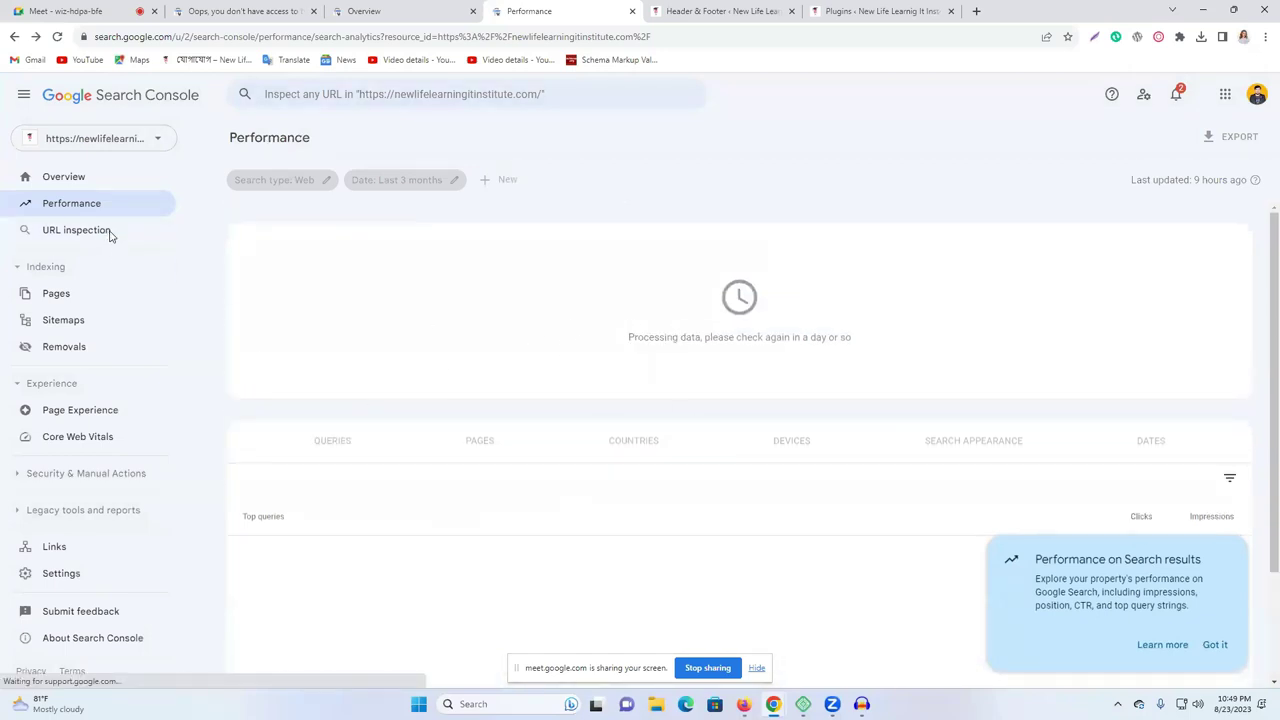
click(96, 233)
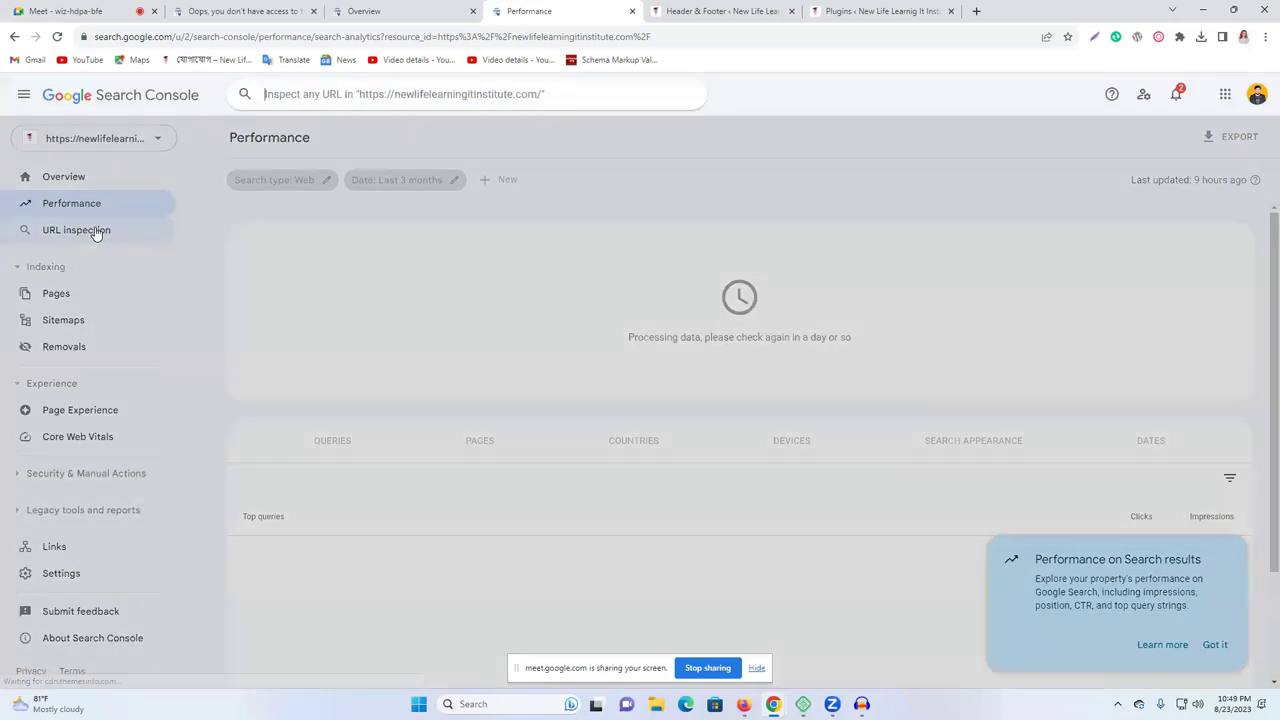
click(743, 106)
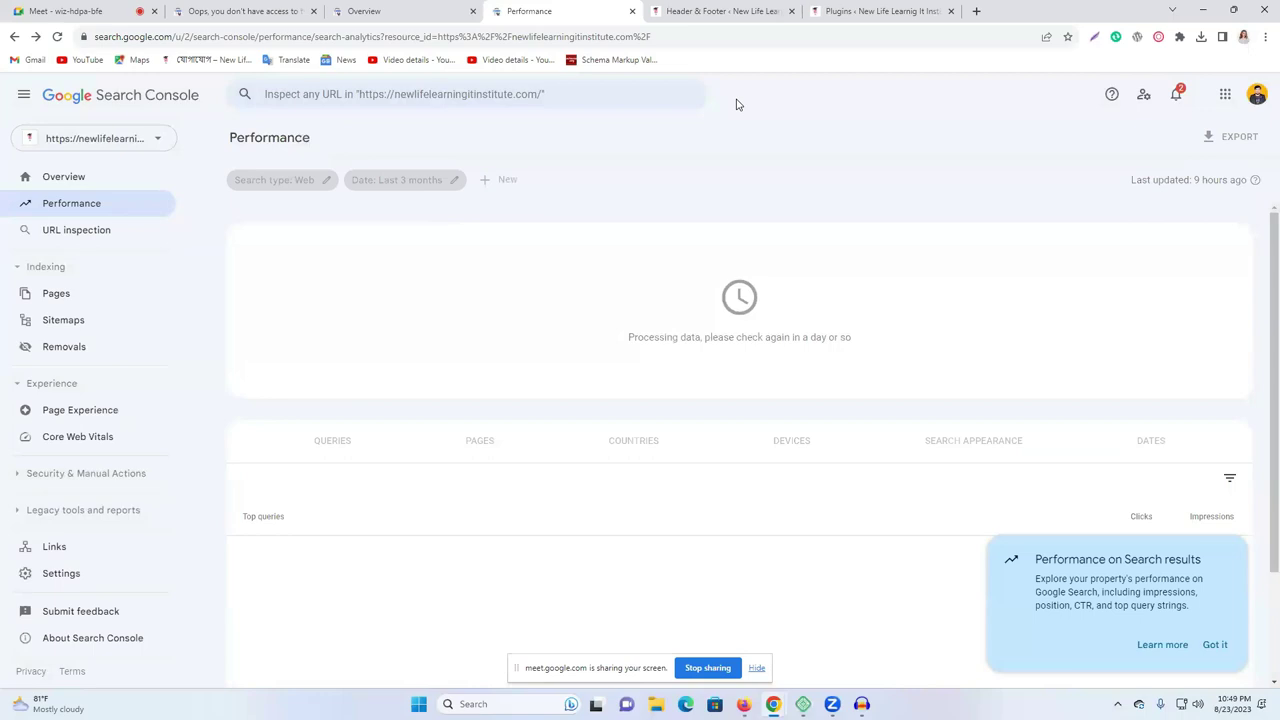
click(1215, 644)
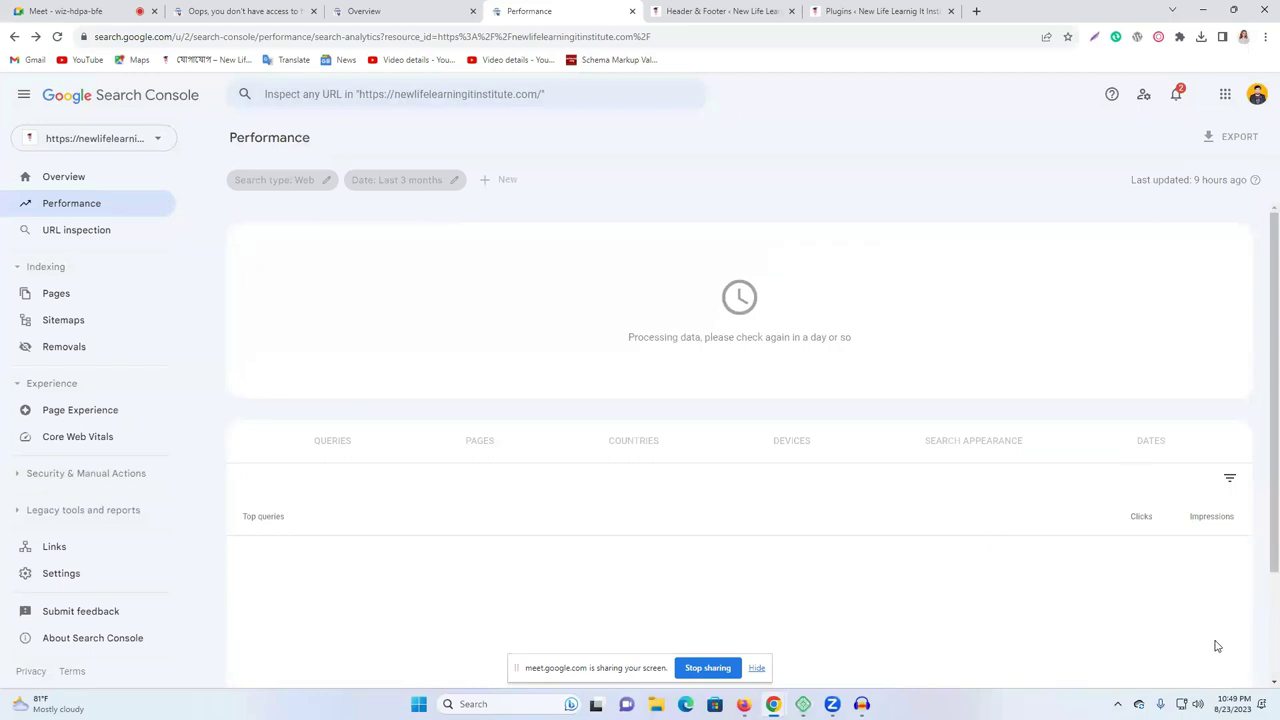
click(855, 10)
Copy the site's home address and run a Google site: search for it in a new tab.
click(716, 10)
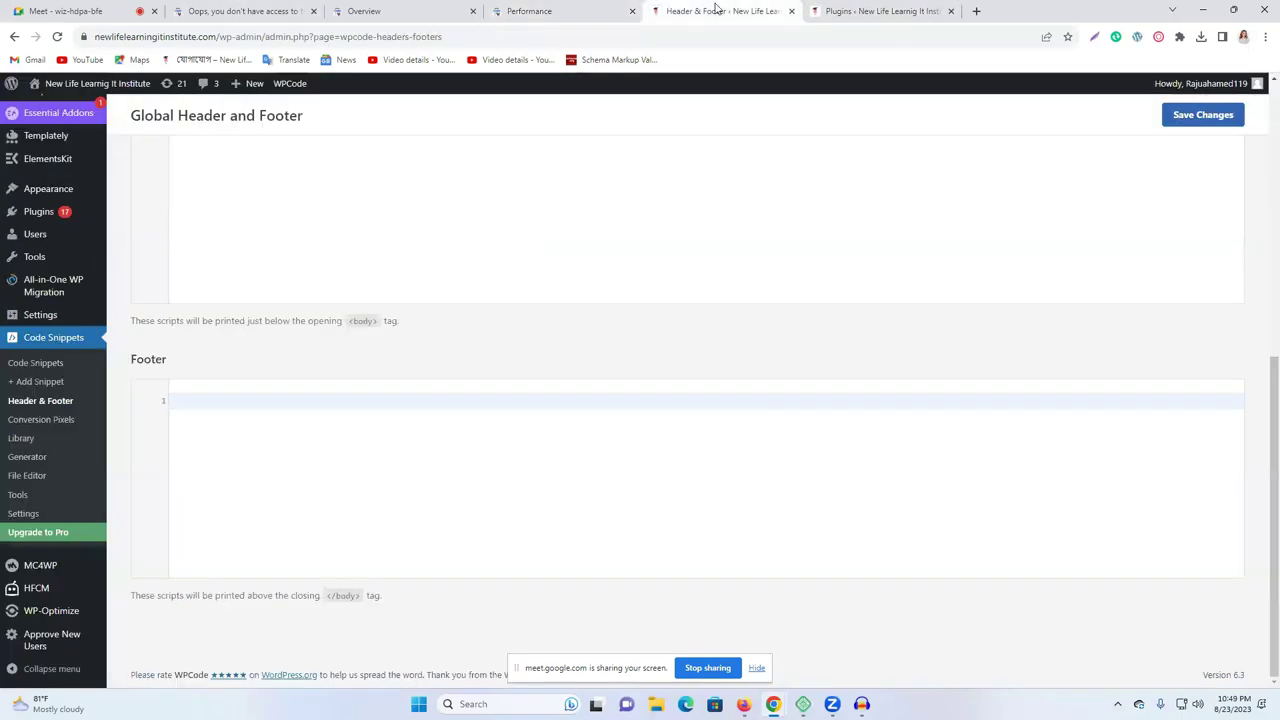
click(190, 36)
click(236, 36)
drag(247, 36, 90, 37)
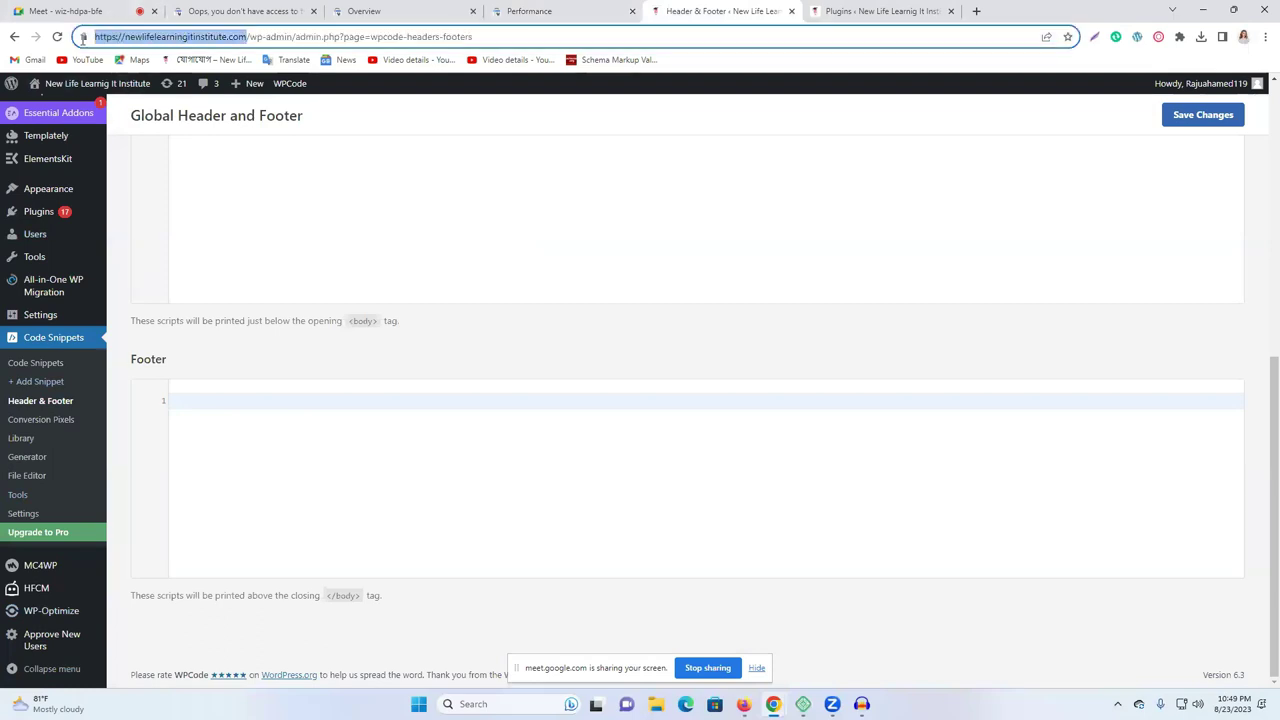
key(ctrl+t)
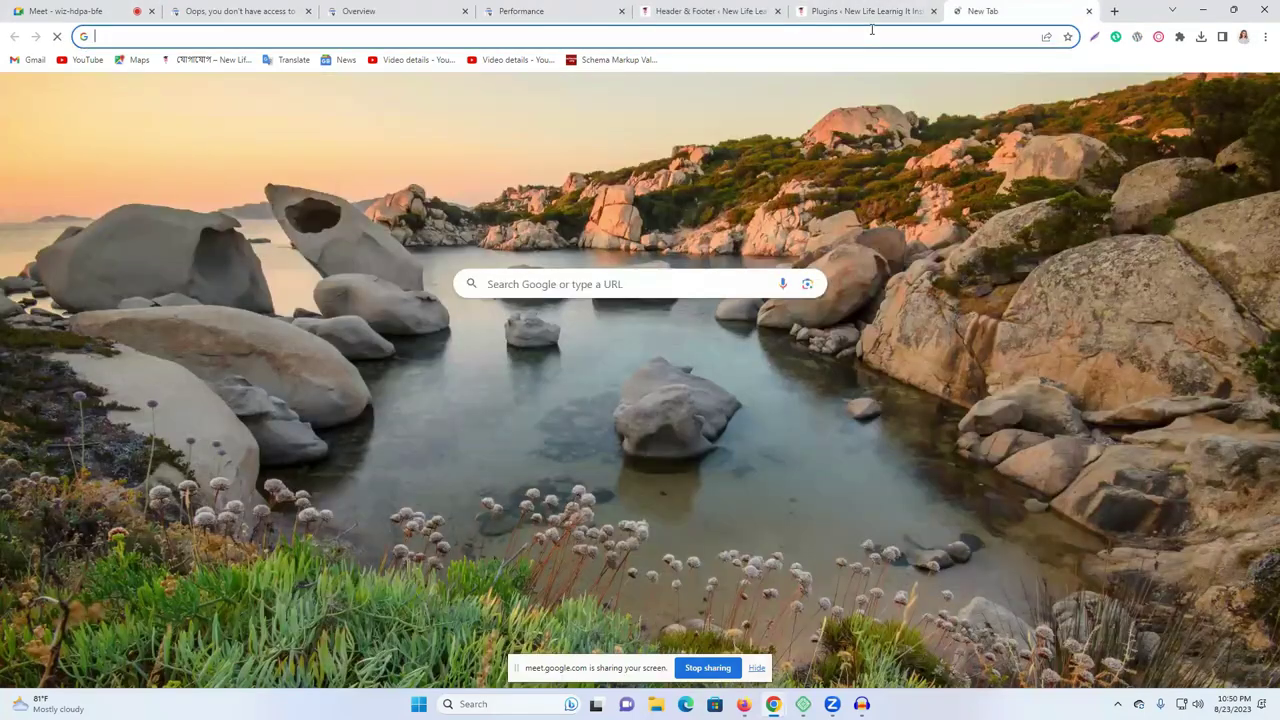
key(ctrl+v)
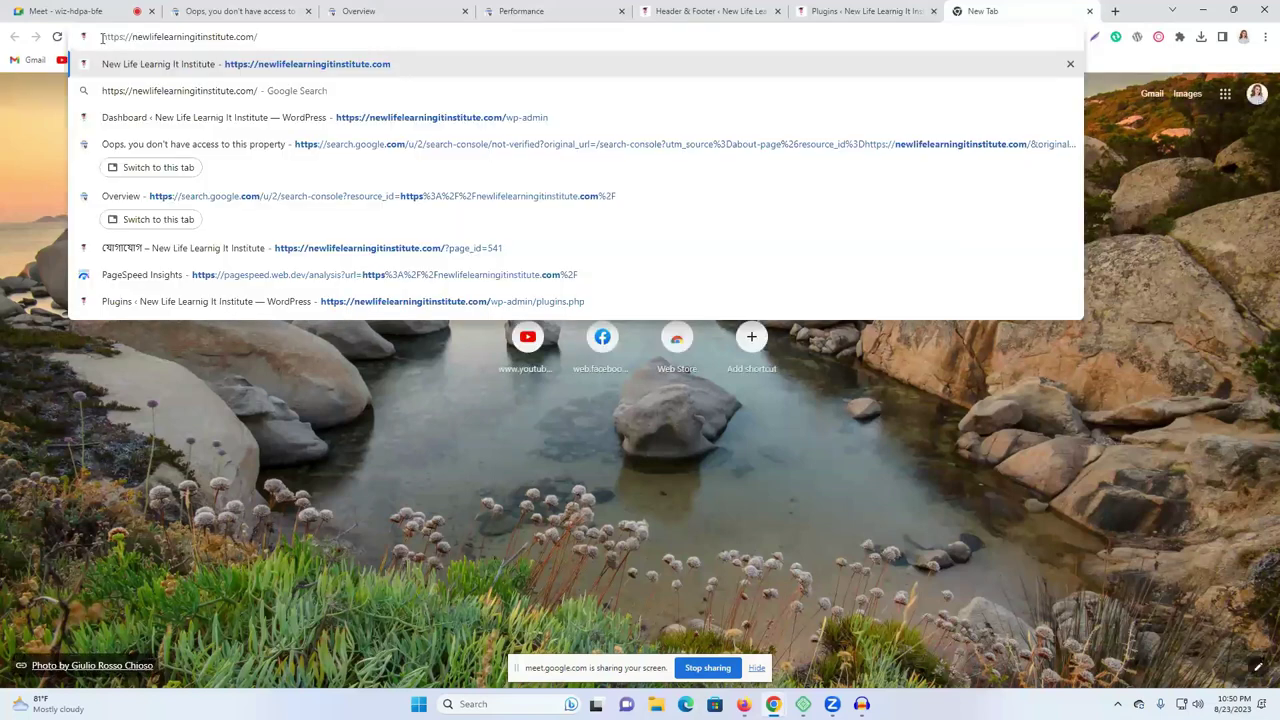
click(101, 37)
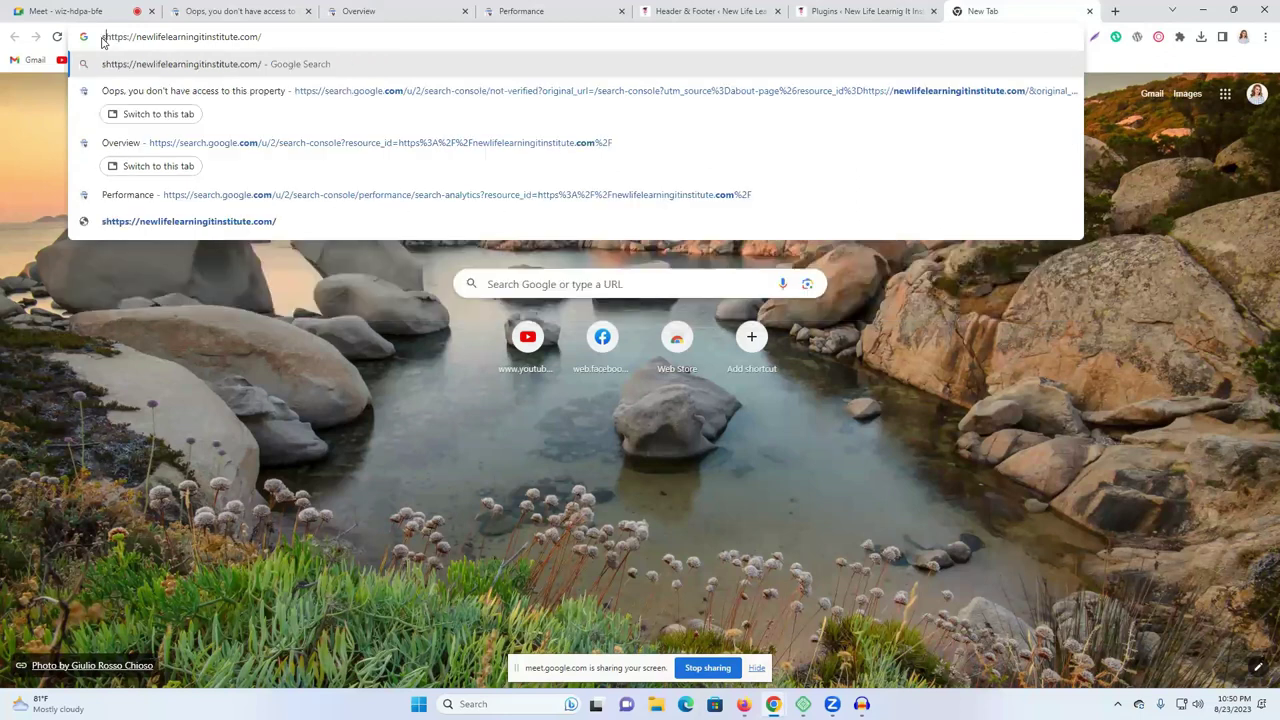
text(site)
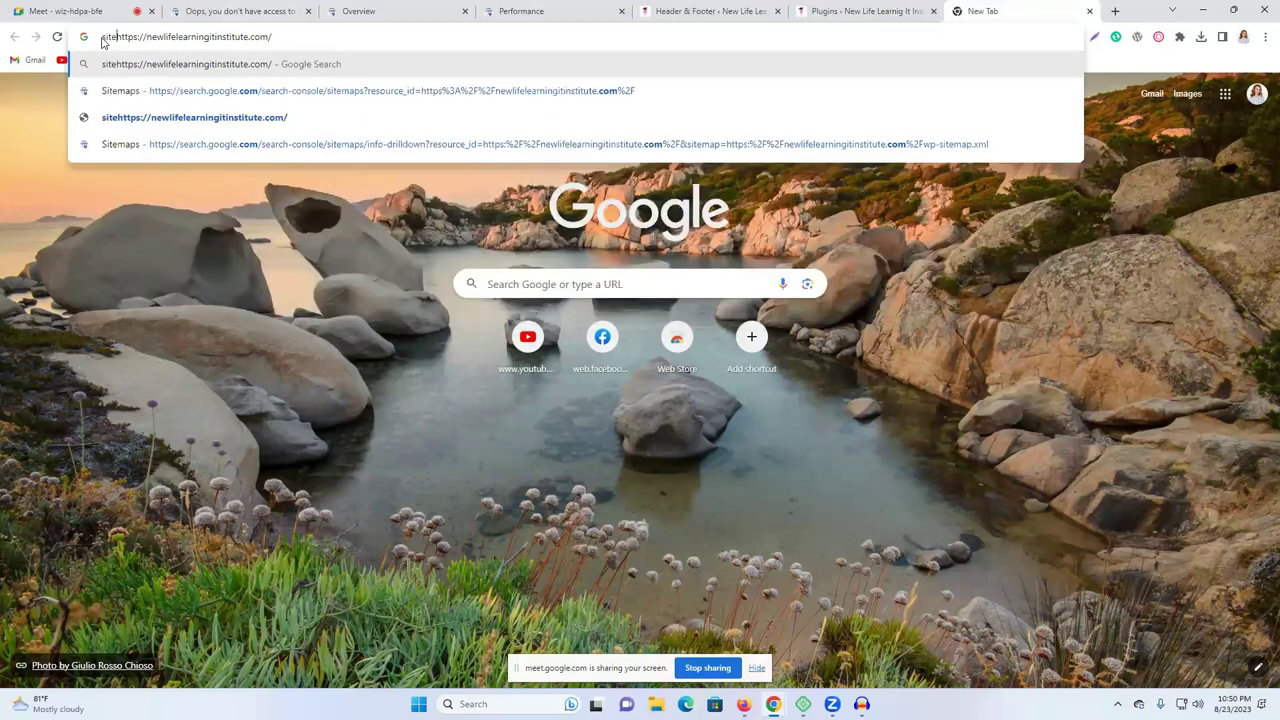
text(:)
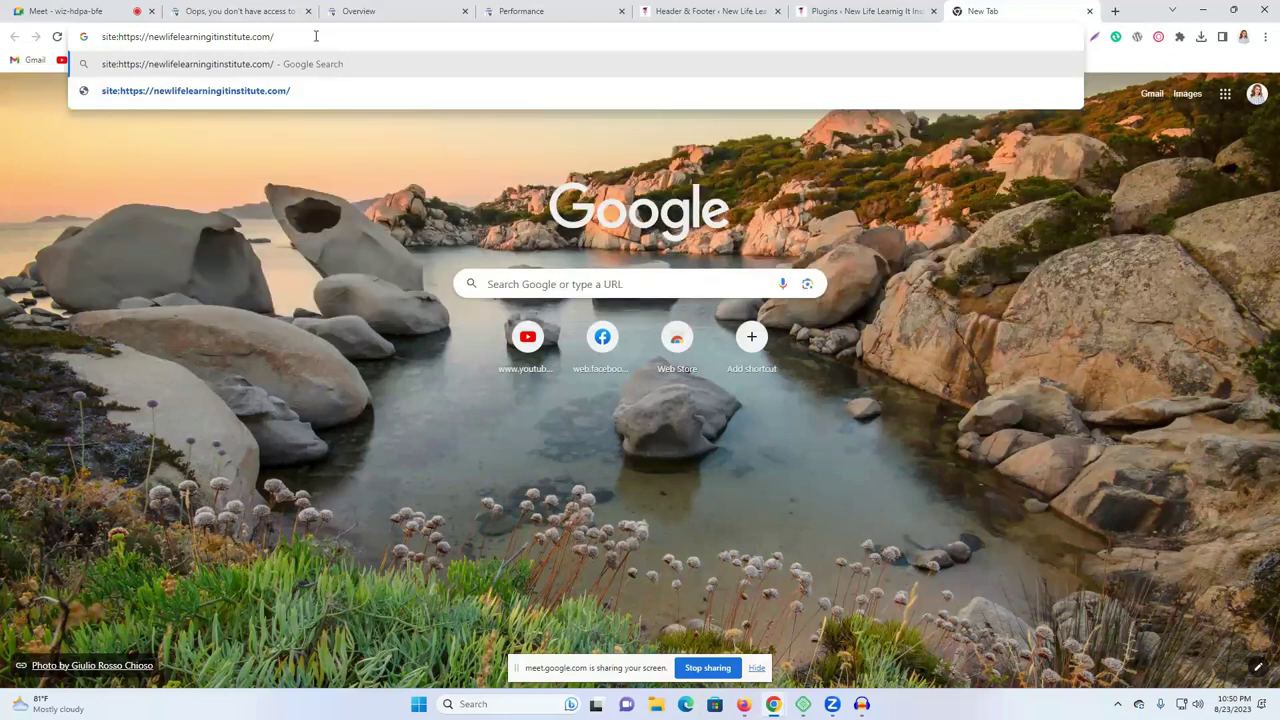
key(Return)
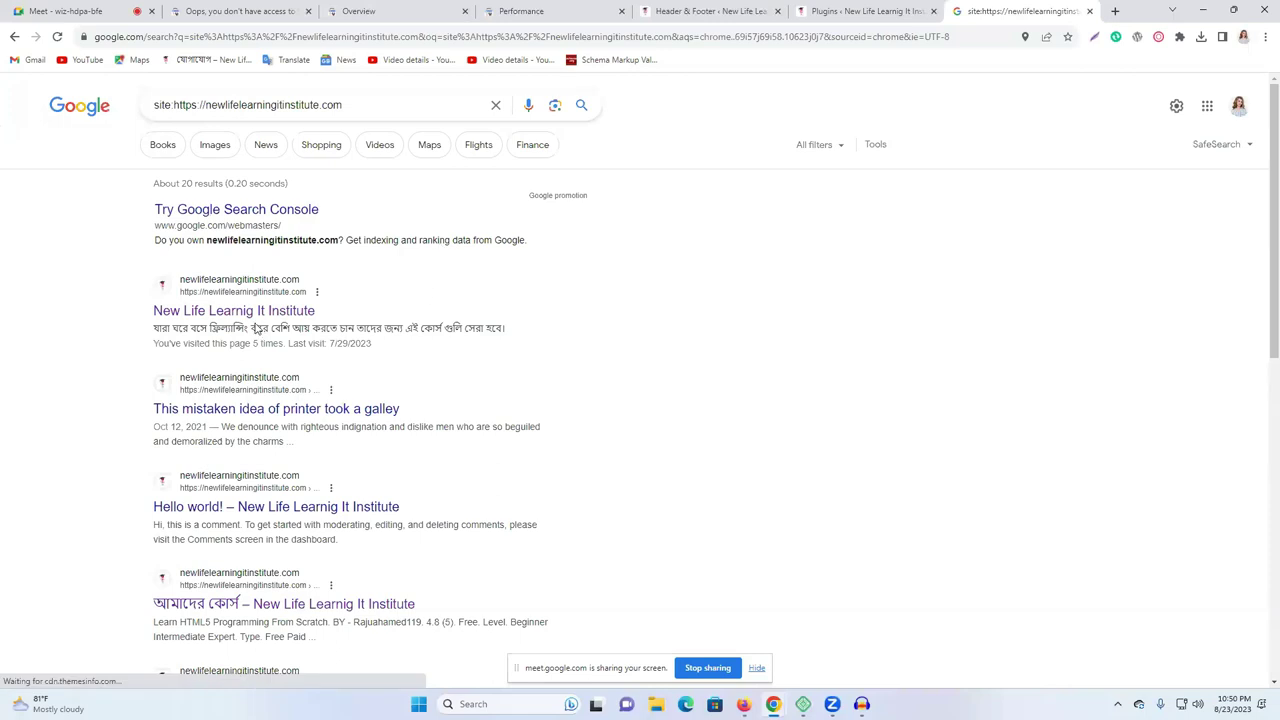
Review the roughly 20 indexed institute pages, scroll back to the top, and return to the admin tabs.
drag(149, 200, 677, 541)
click(755, 520)
scroll(314, 420, up, 6)
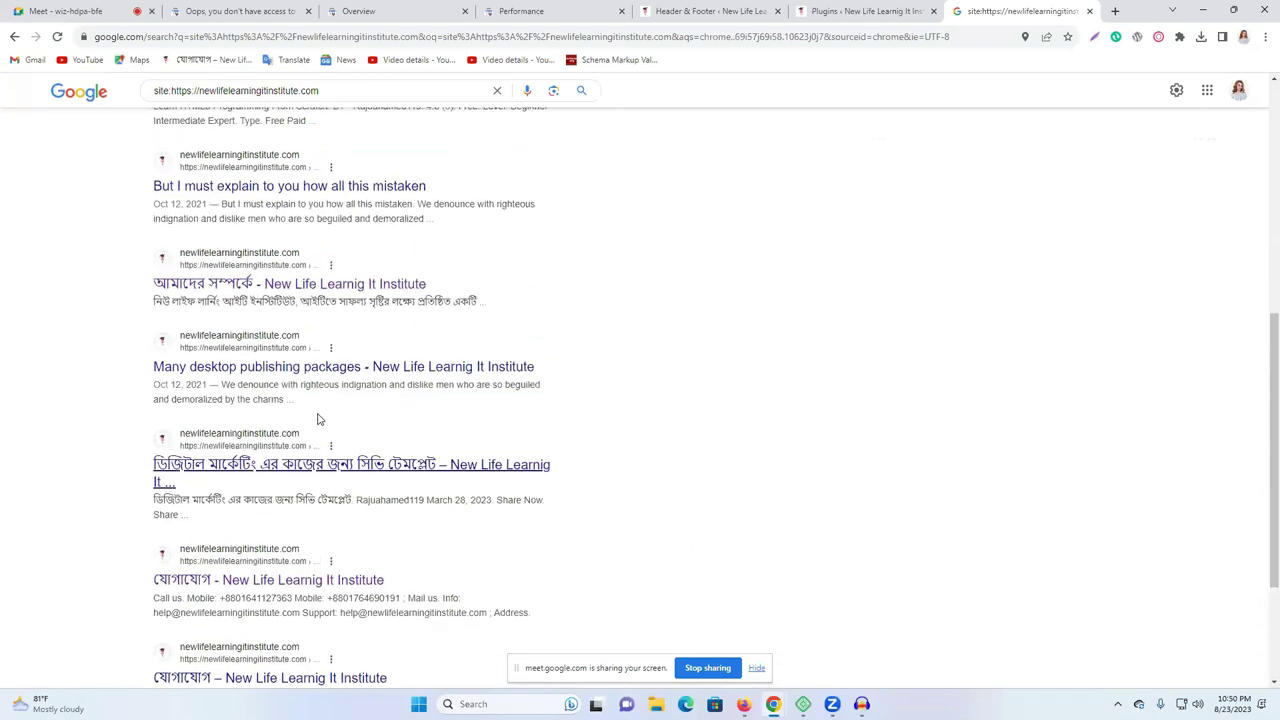
scroll(252, 384, up, 3)
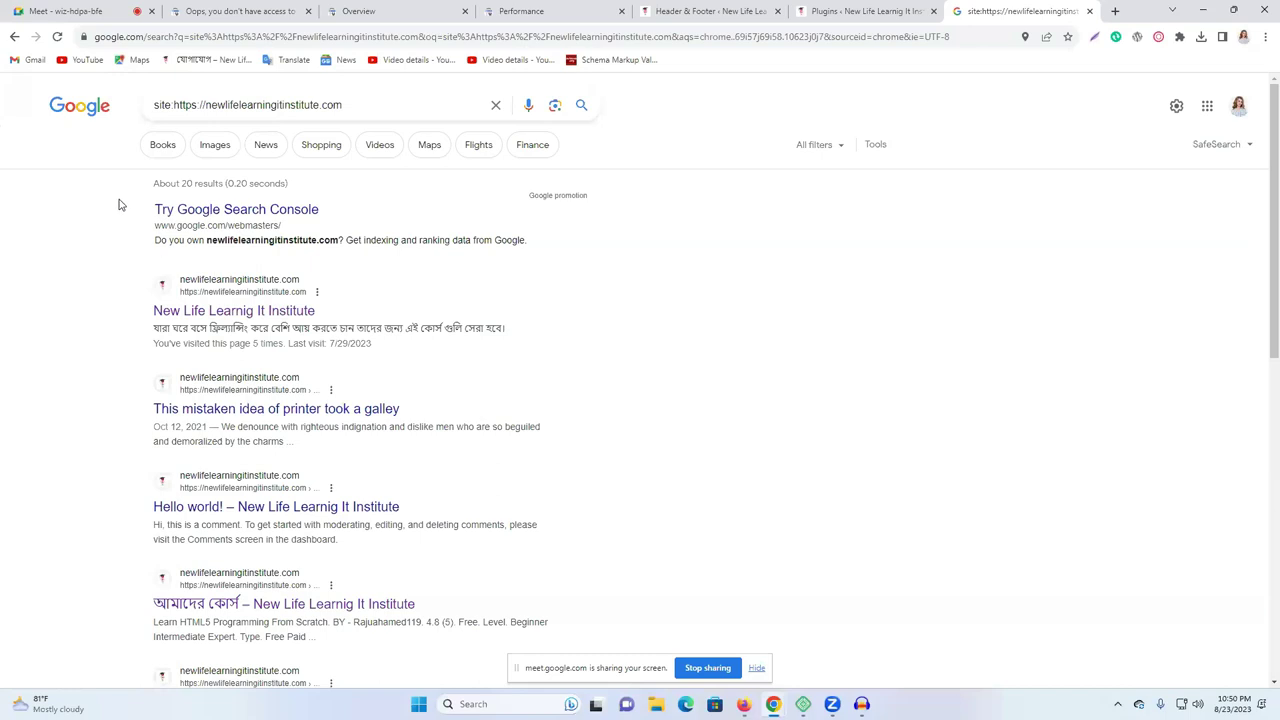
drag(148, 213, 325, 222)
click(765, 323)
click(841, 11)
Open the live site from the admin bar's Visit Site link in a new tab and close the Plugins tab.
click(710, 11)
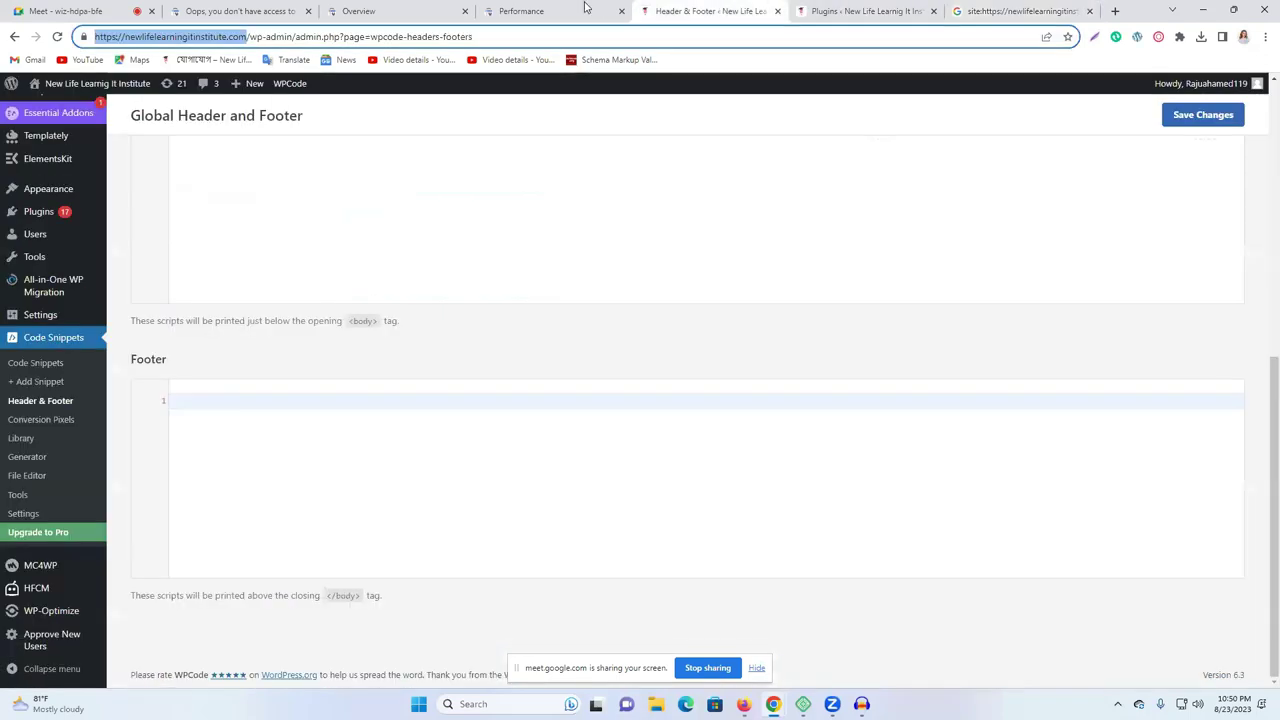
mouse_move(60, 90)
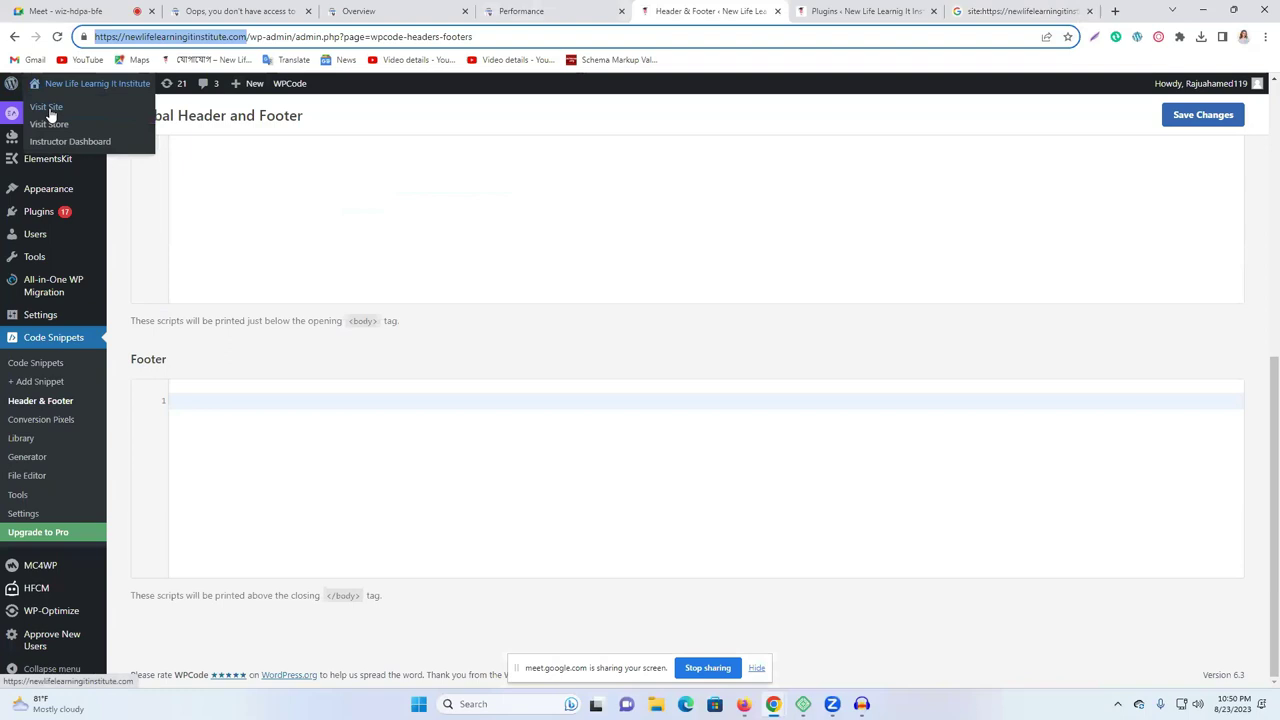
right_click(50, 112)
click(128, 123)
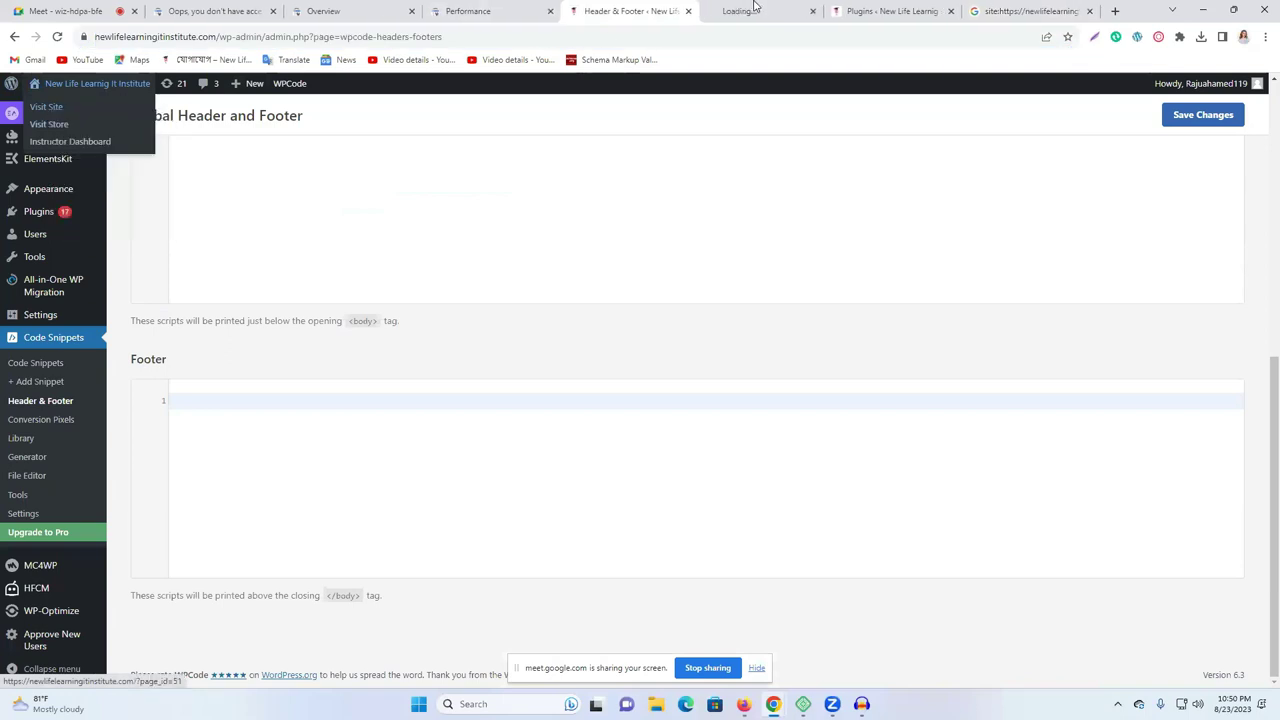
click(755, 11)
click(900, 11)
click(951, 11)
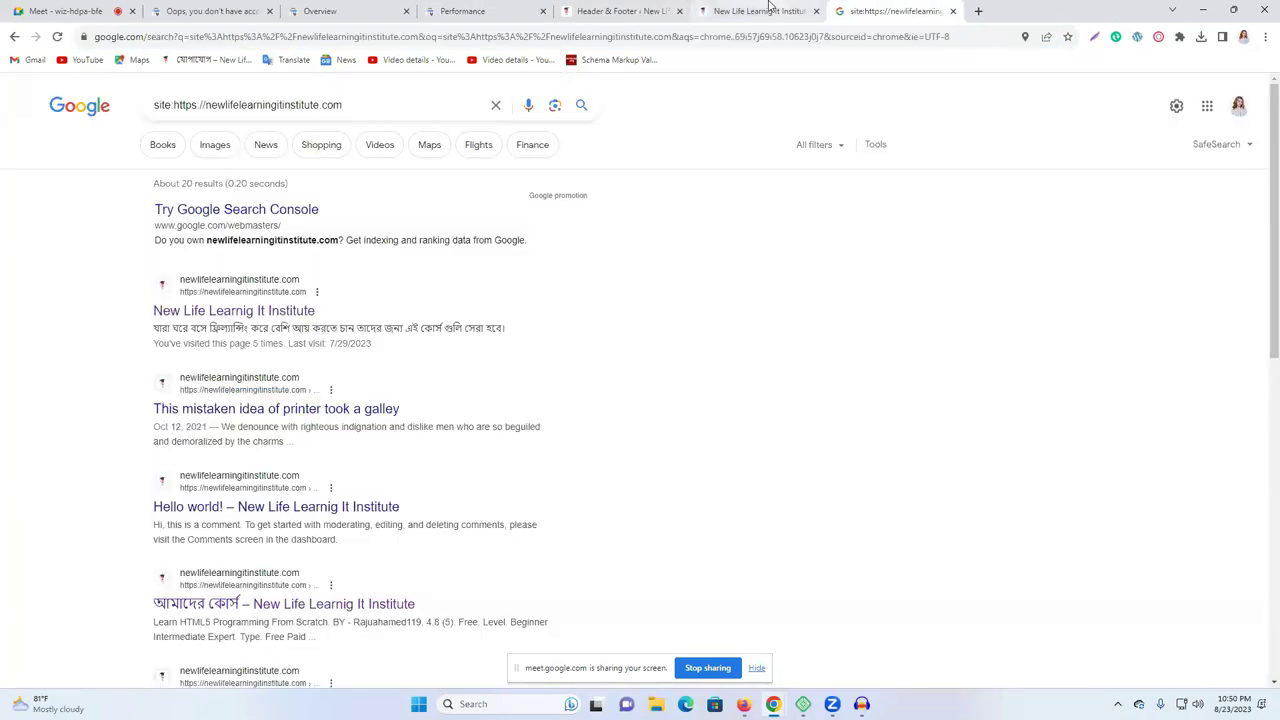
click(769, 8)
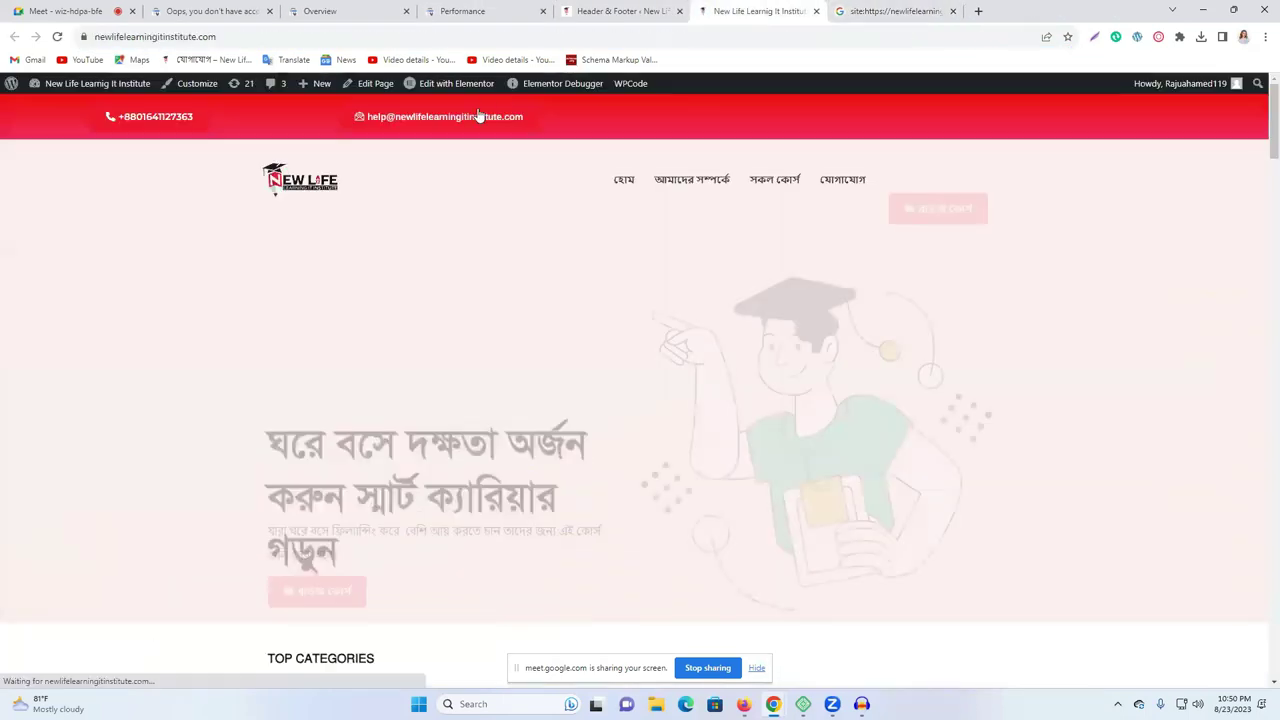
Open the যোগাযোগ contact page and copy its ?page_id=541 address.
click(835, 189)
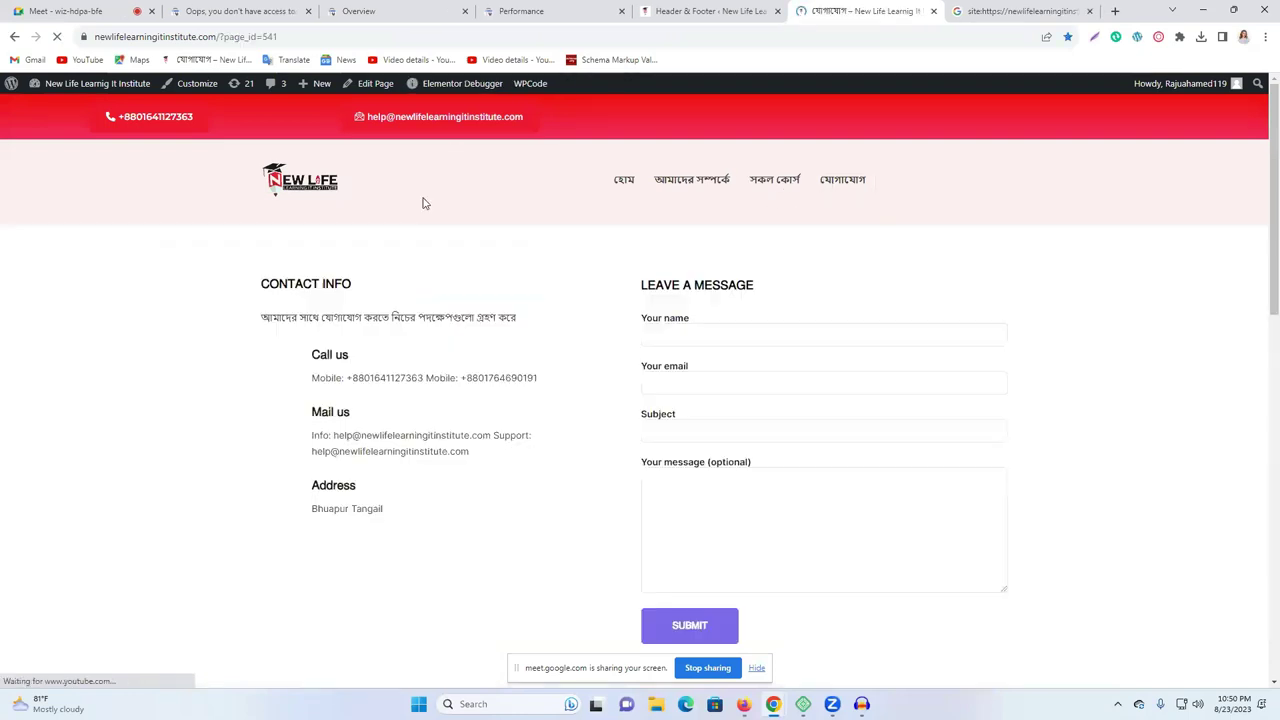
click(294, 36)
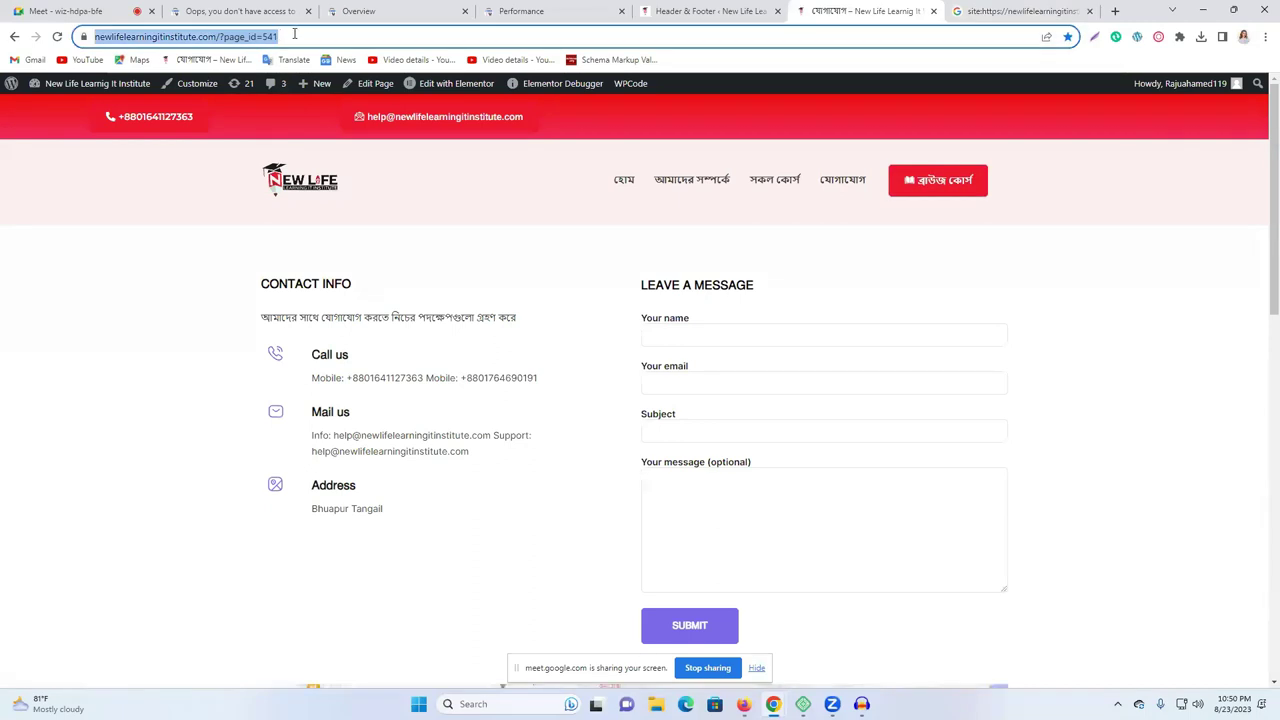
right_click(294, 36)
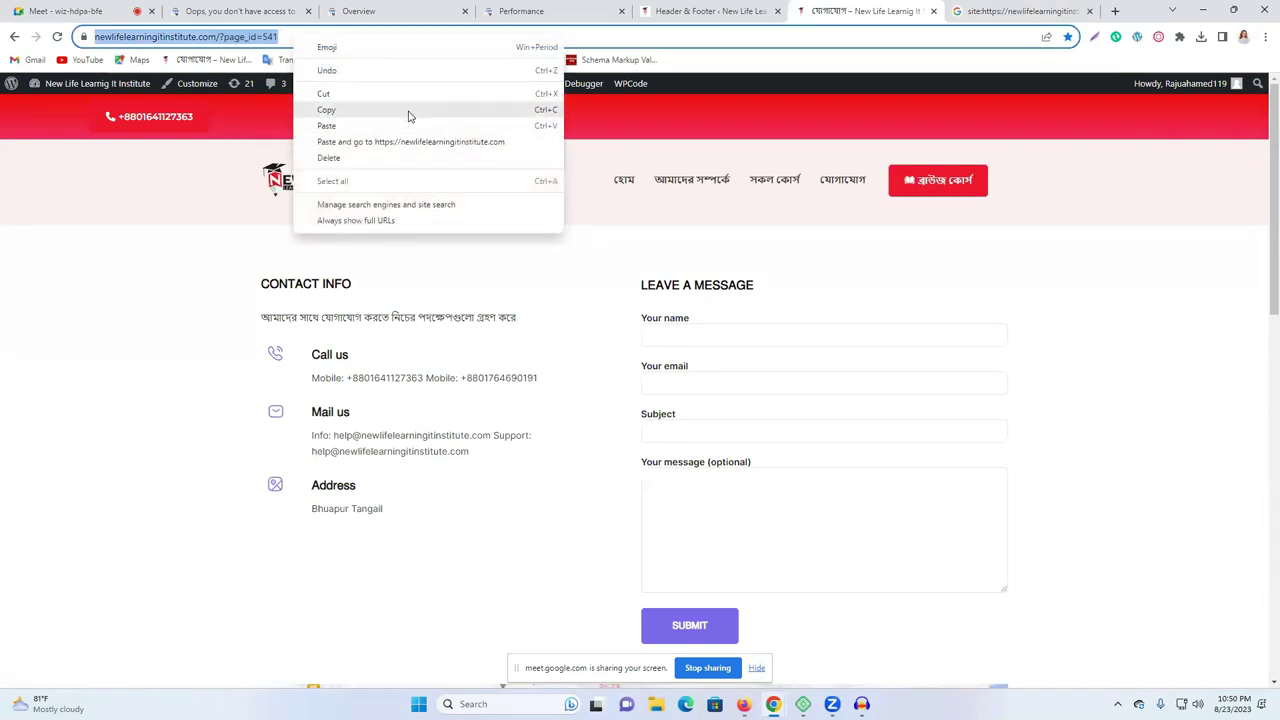
click(408, 110)
click(583, 8)
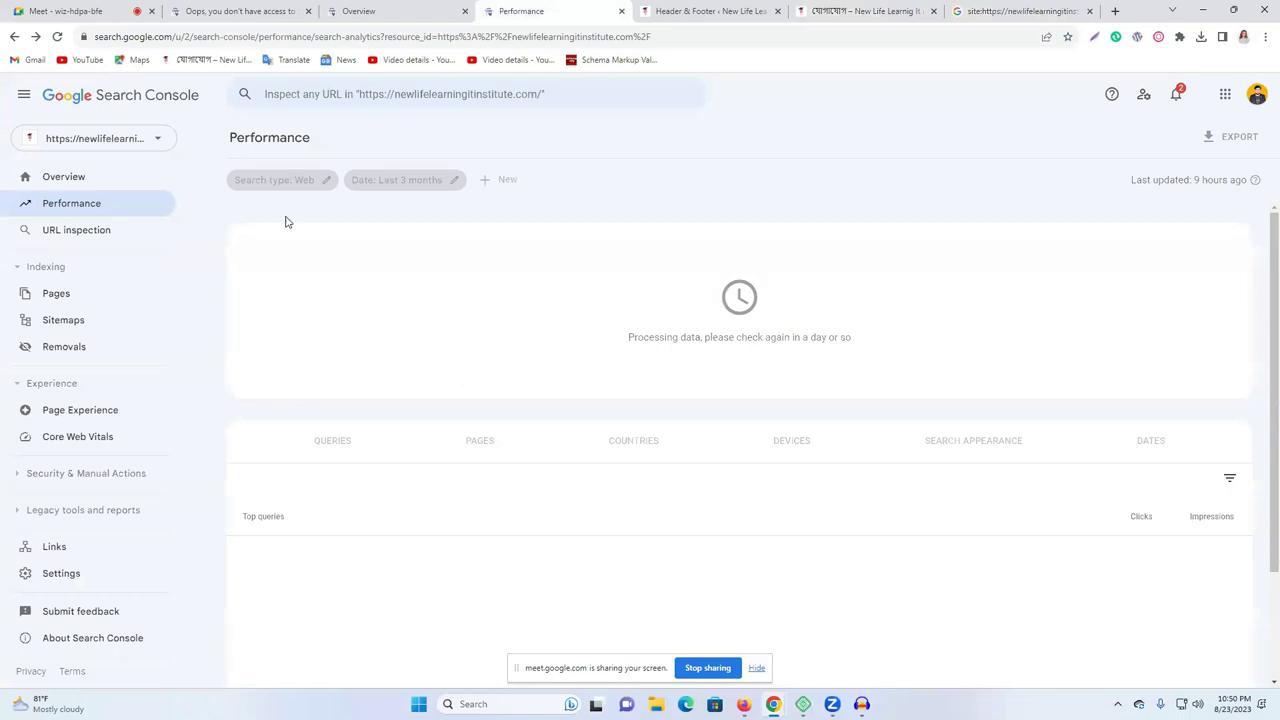
Inspect the copied contact page URL in Search Console and request its indexing.
click(72, 232)
key(ctrl+v)
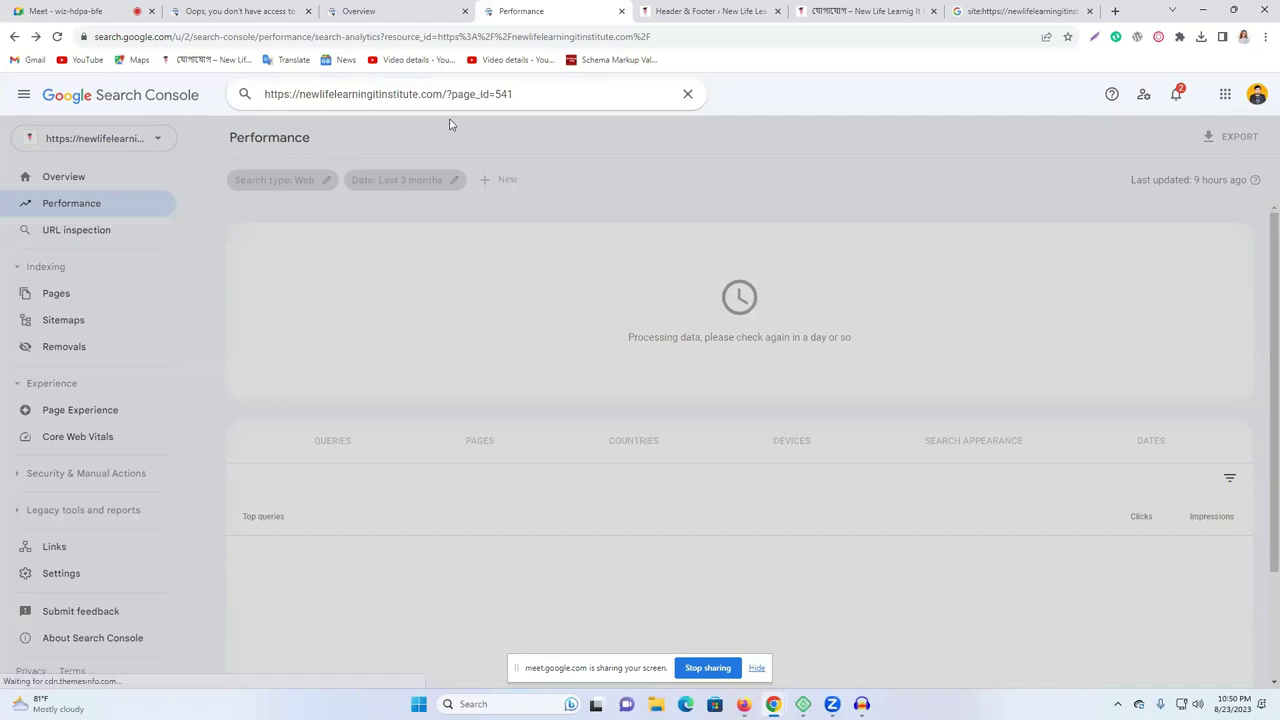
key(Return)
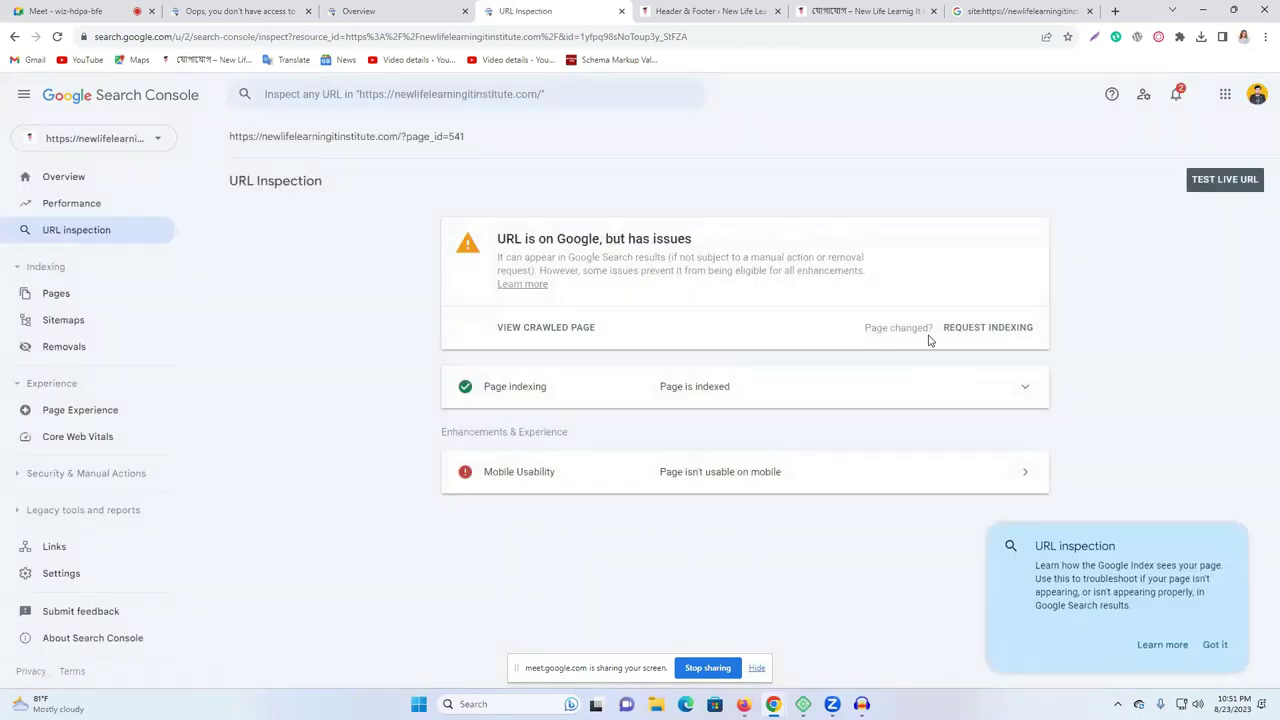
click(985, 328)
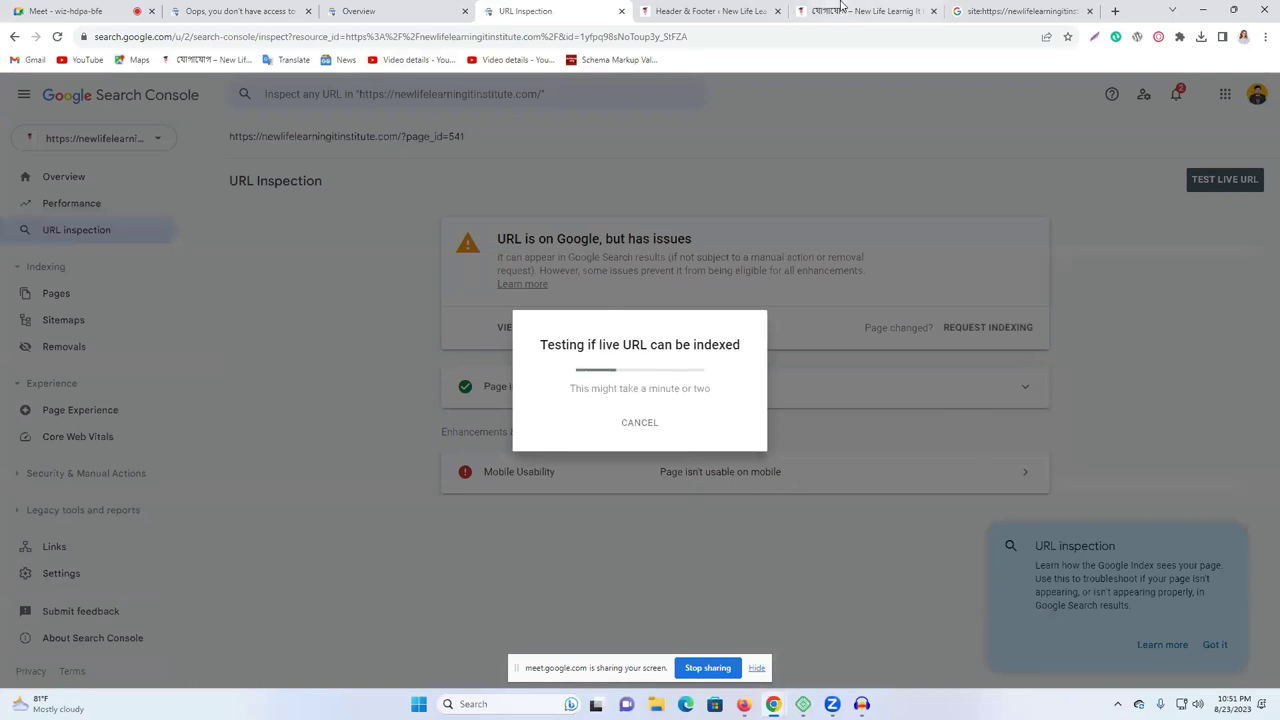
Check the contact page's page_id address, then dismiss the indexing-requested confirmation and the inspection tip.
click(800, 11)
click(270, 40)
double_click(272, 37)
click(288, 38)
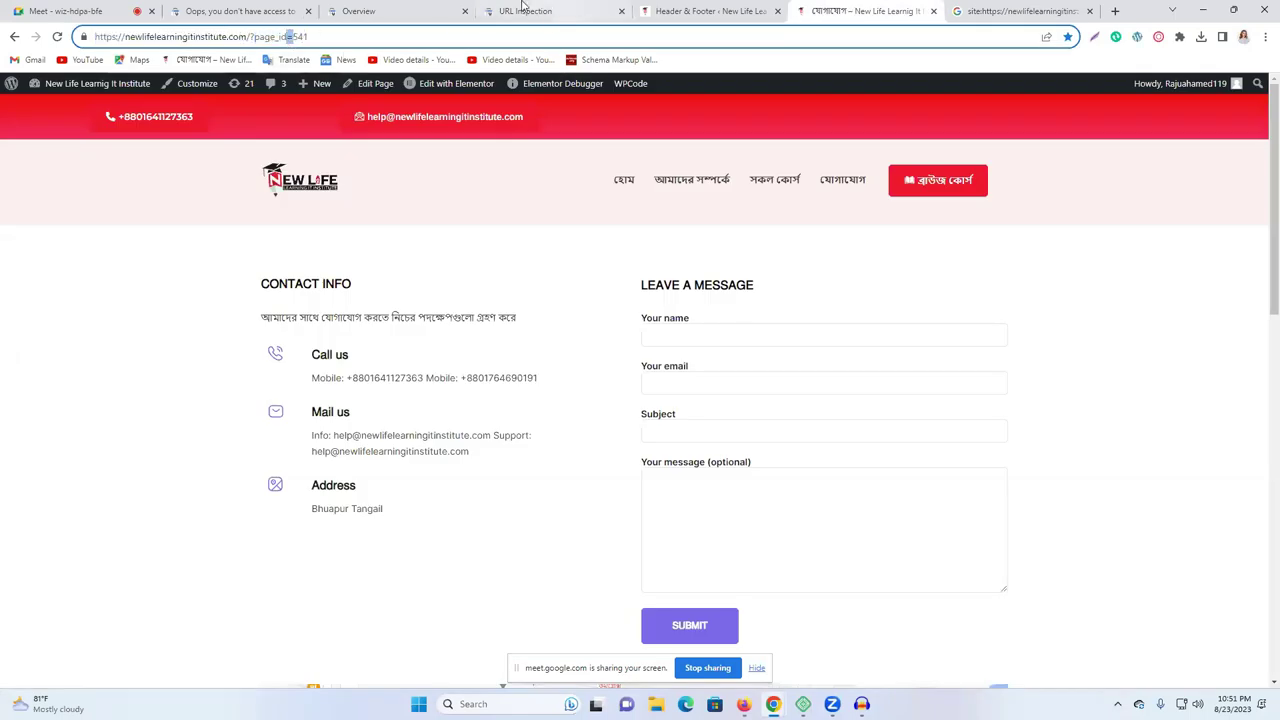
click(655, 10)
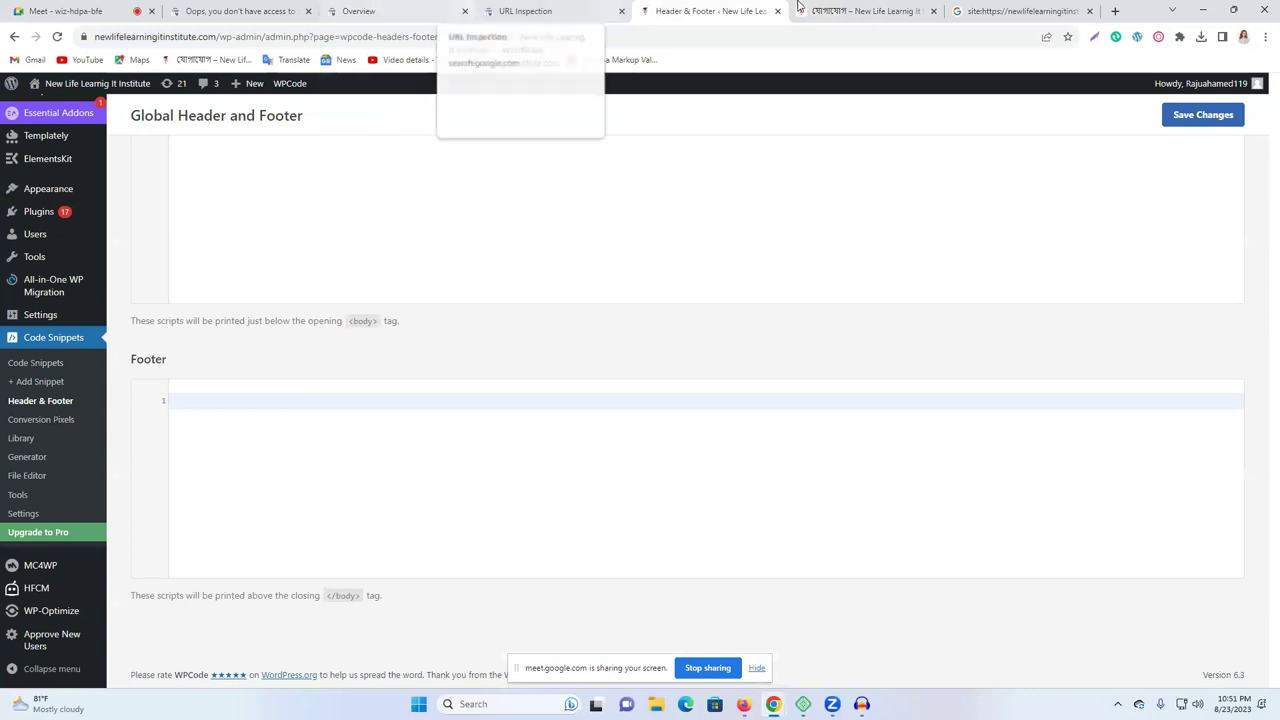
click(874, 8)
click(1010, 10)
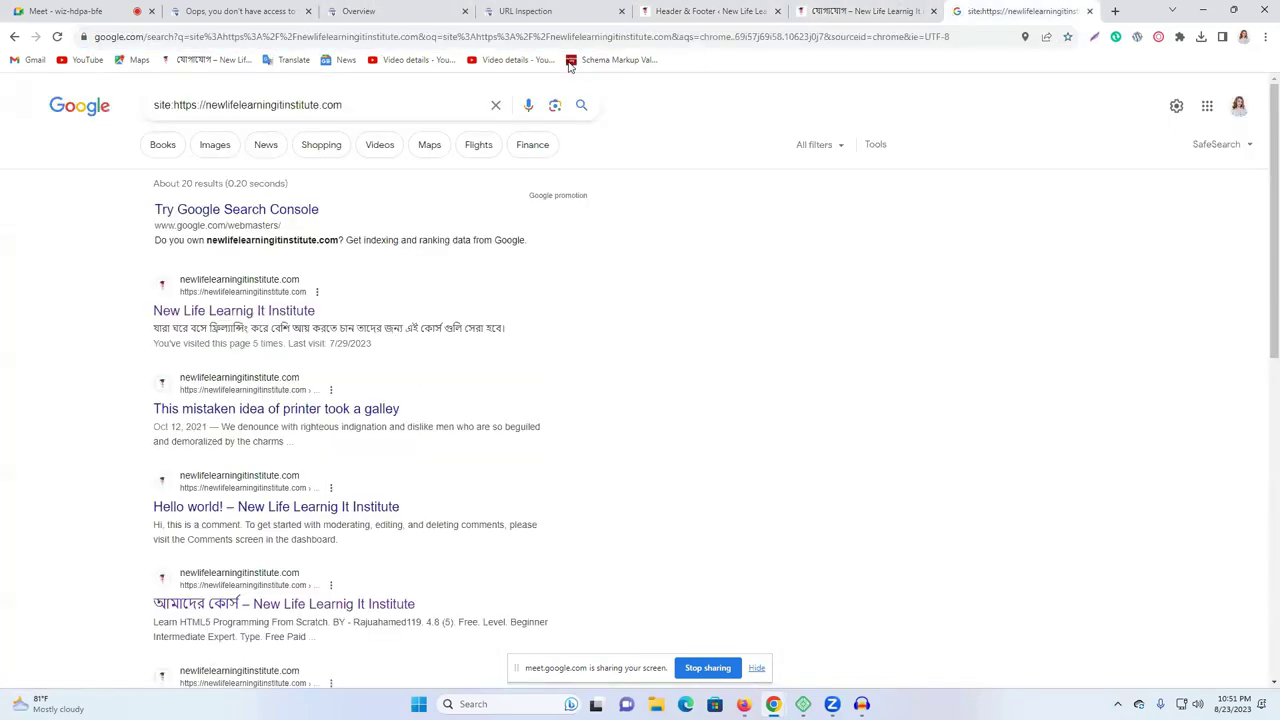
click(365, 10)
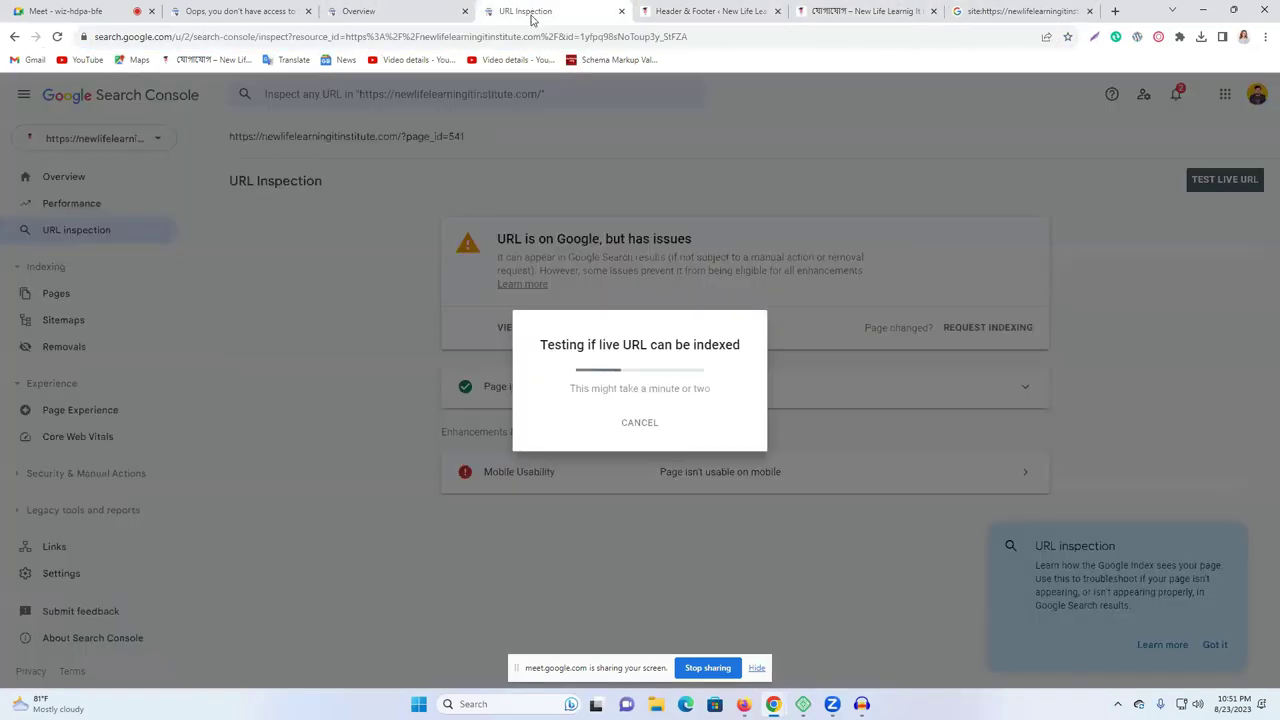
click(530, 11)
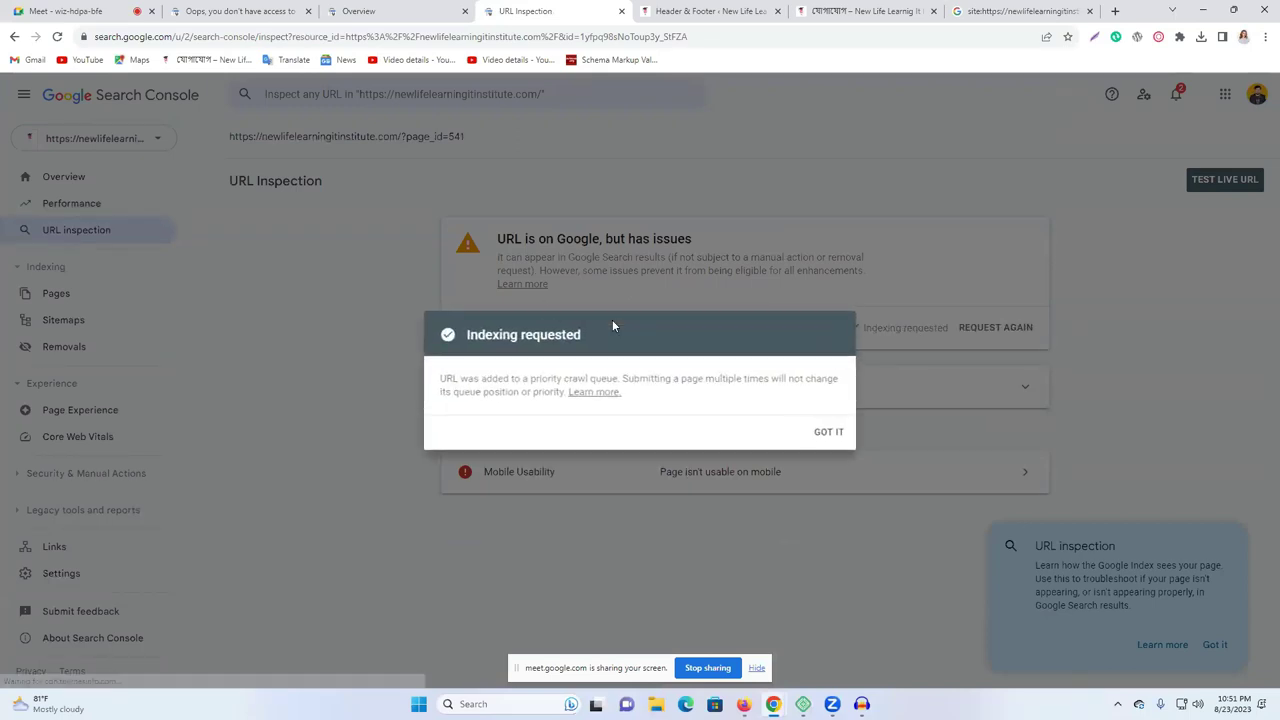
click(831, 436)
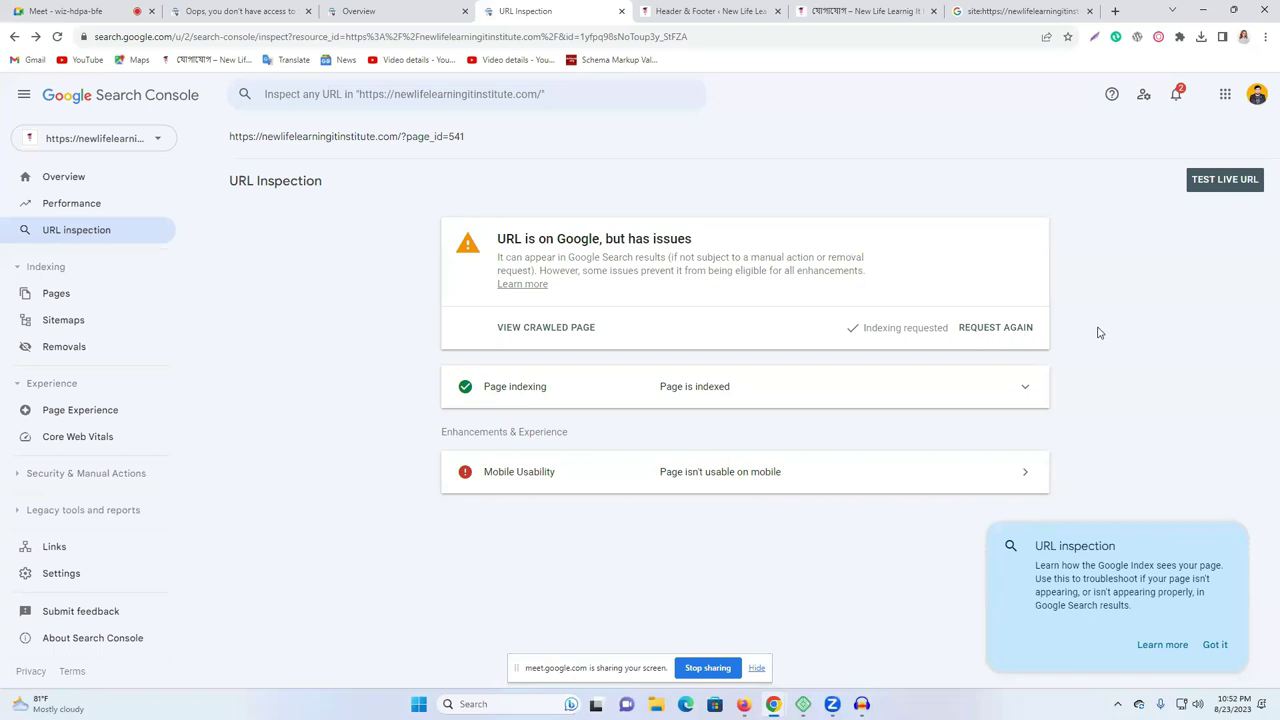
click(1222, 655)
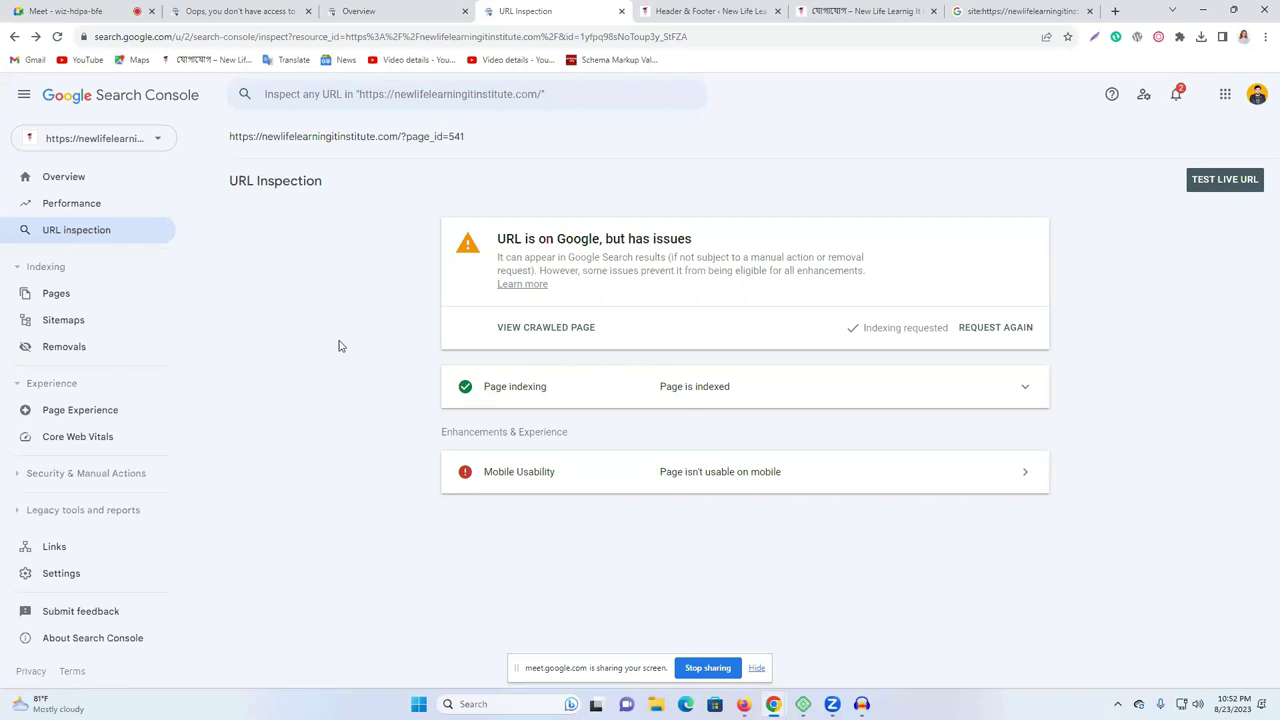
Open the Sitemaps report, where /wp-sitemap.xml shows Couldn't fetch, and view its options.
click(88, 322)
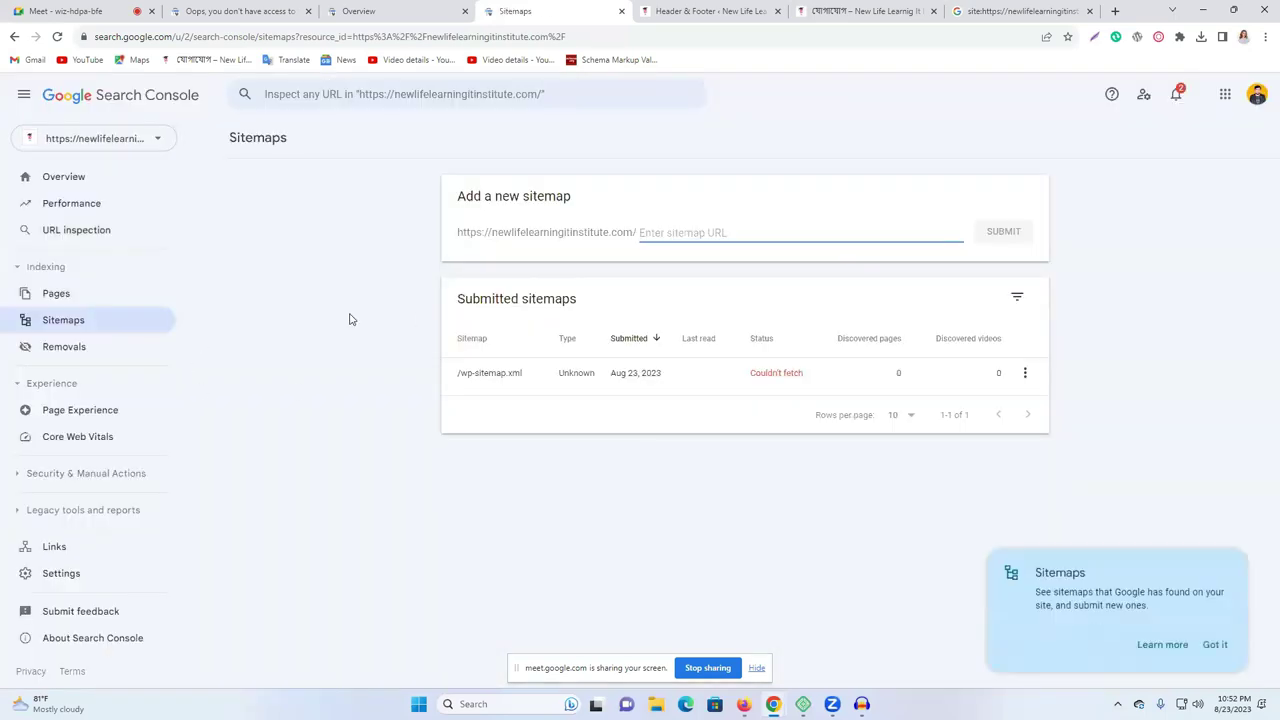
click(1021, 373)
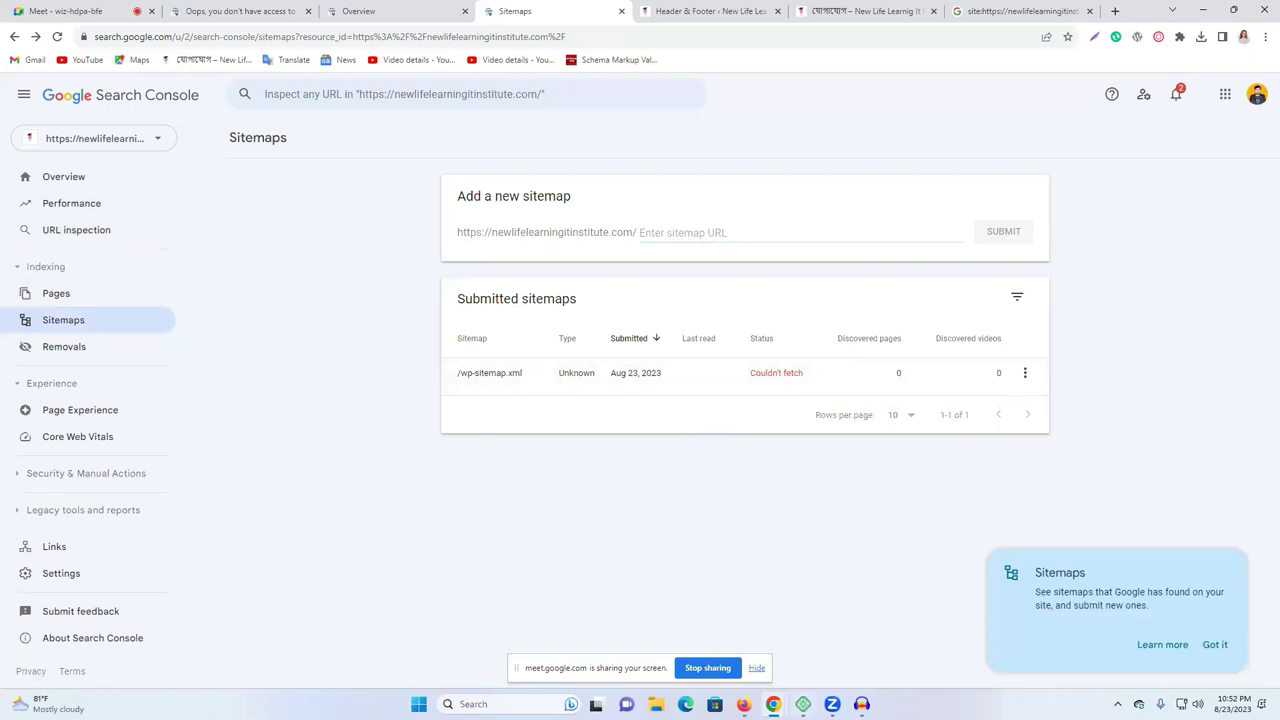
click(744, 704)
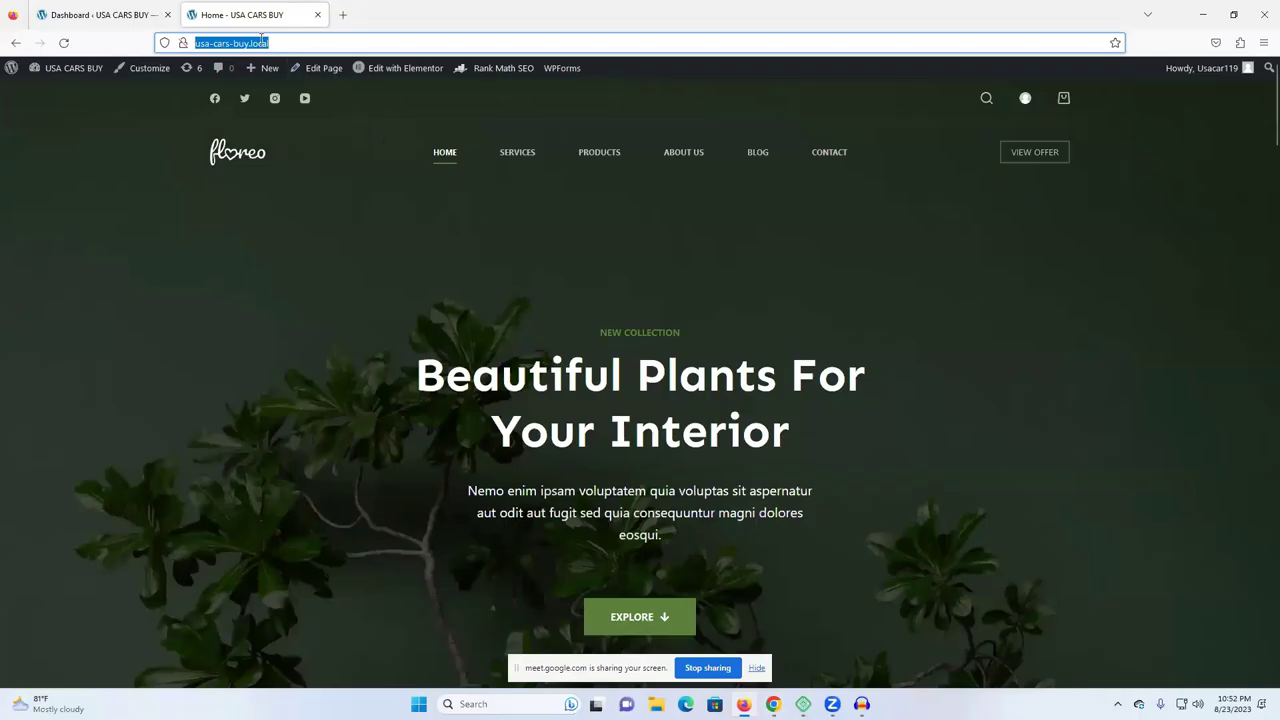
Load the local site's /wp-sitemap.xml page in Firefox.
click(301, 45)
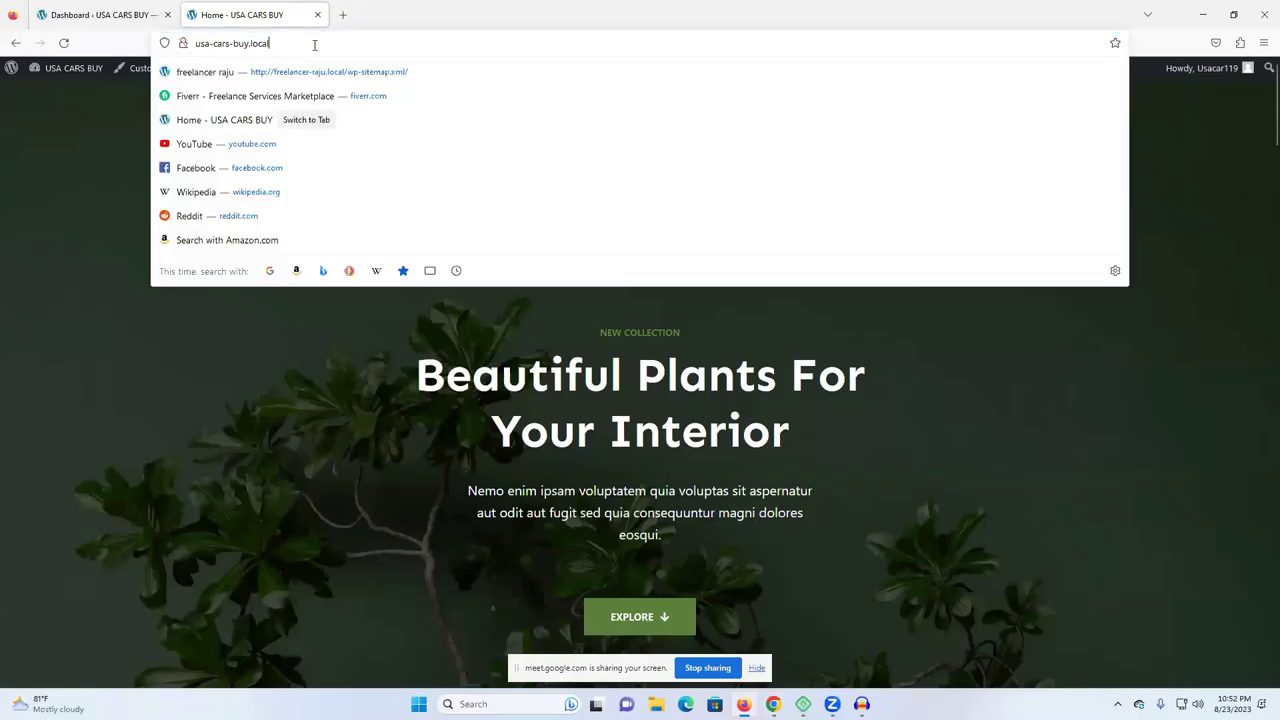
text(/)
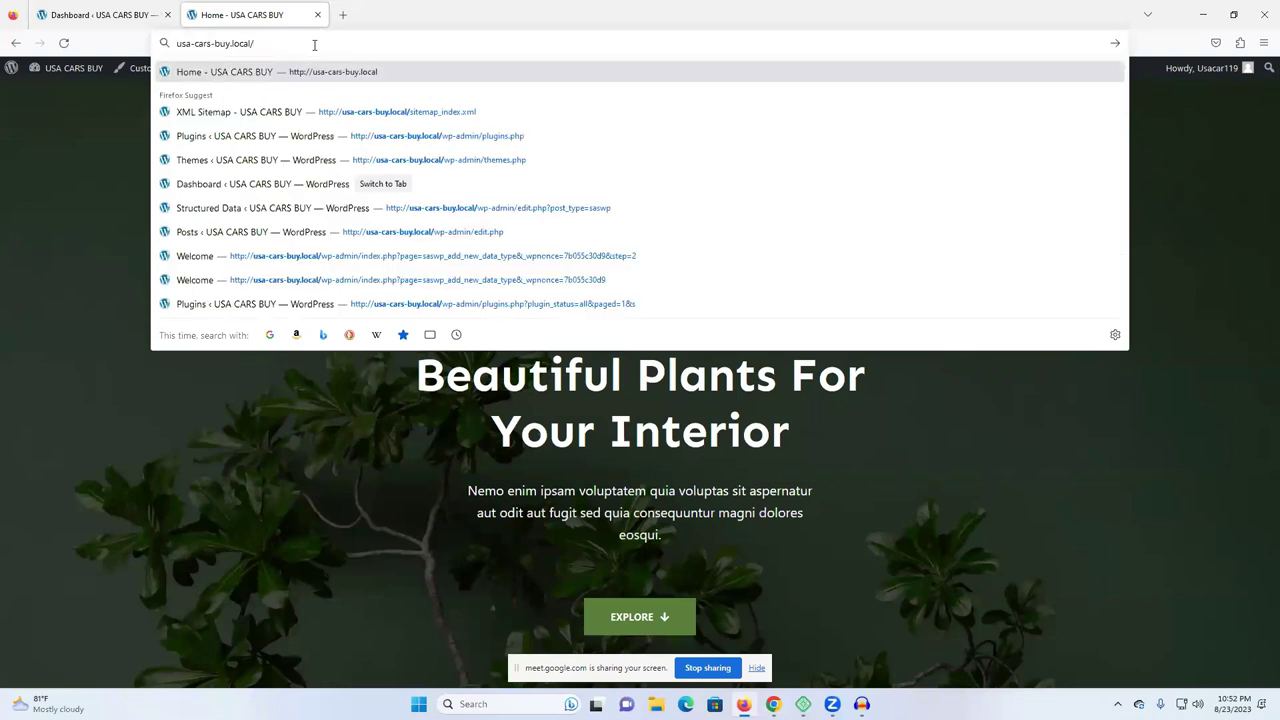
text(wp)
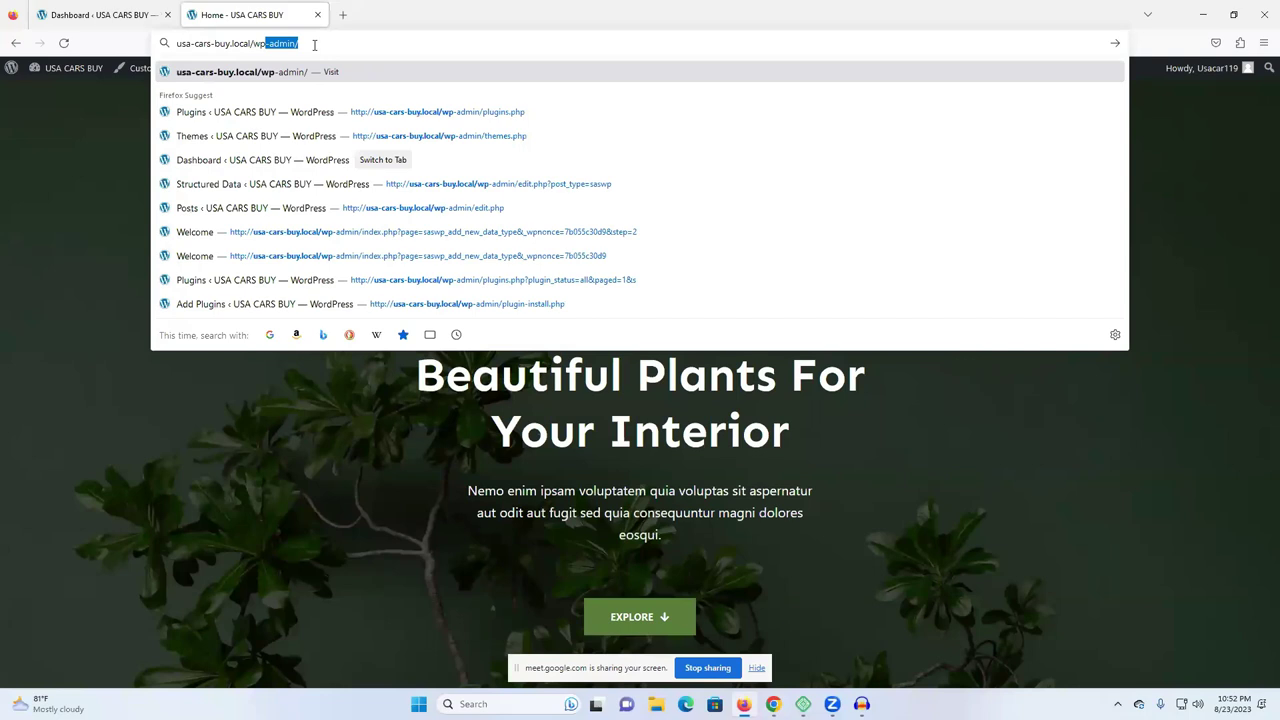
text(-a)
key(BackSpace)
key(BackSpace)
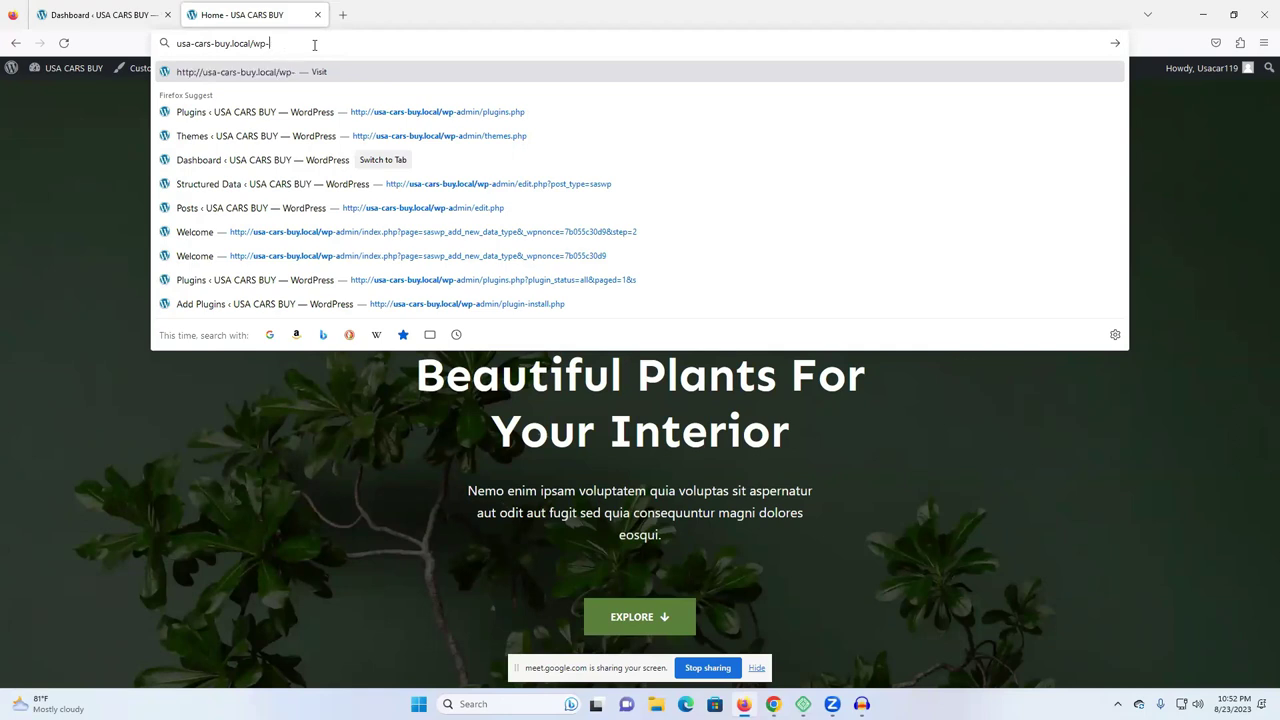
text(site)
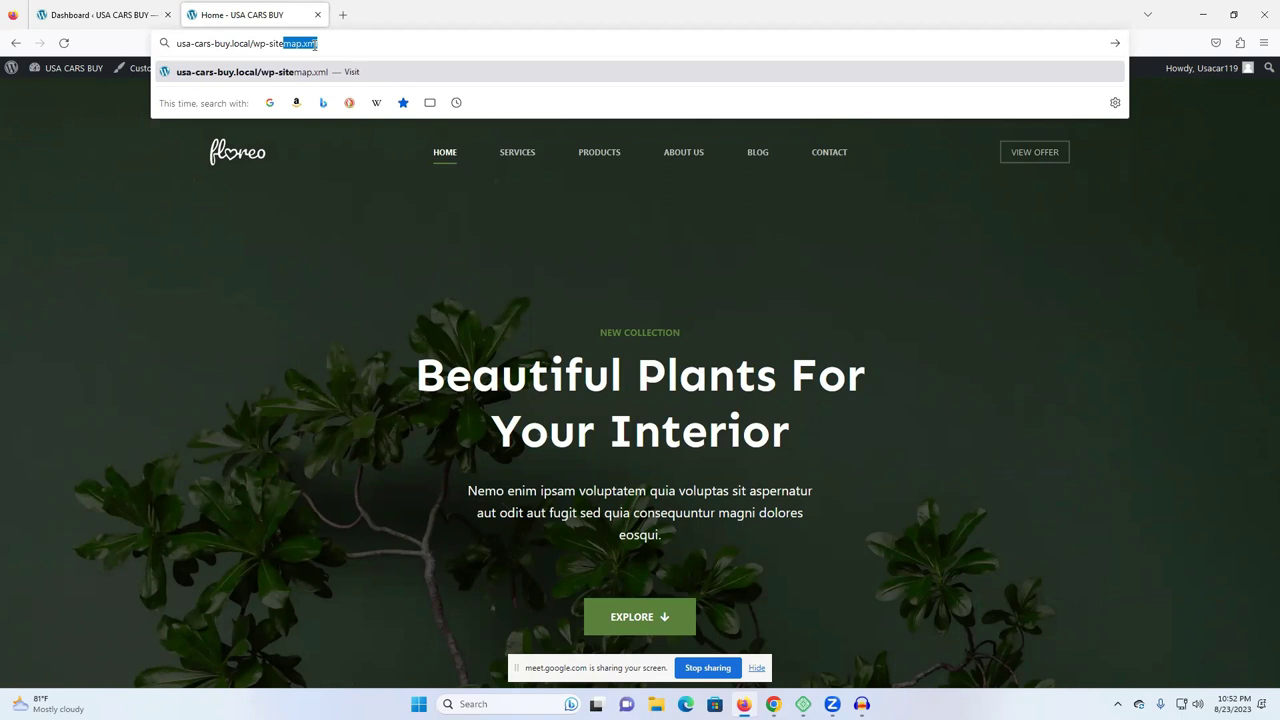
key(Return)
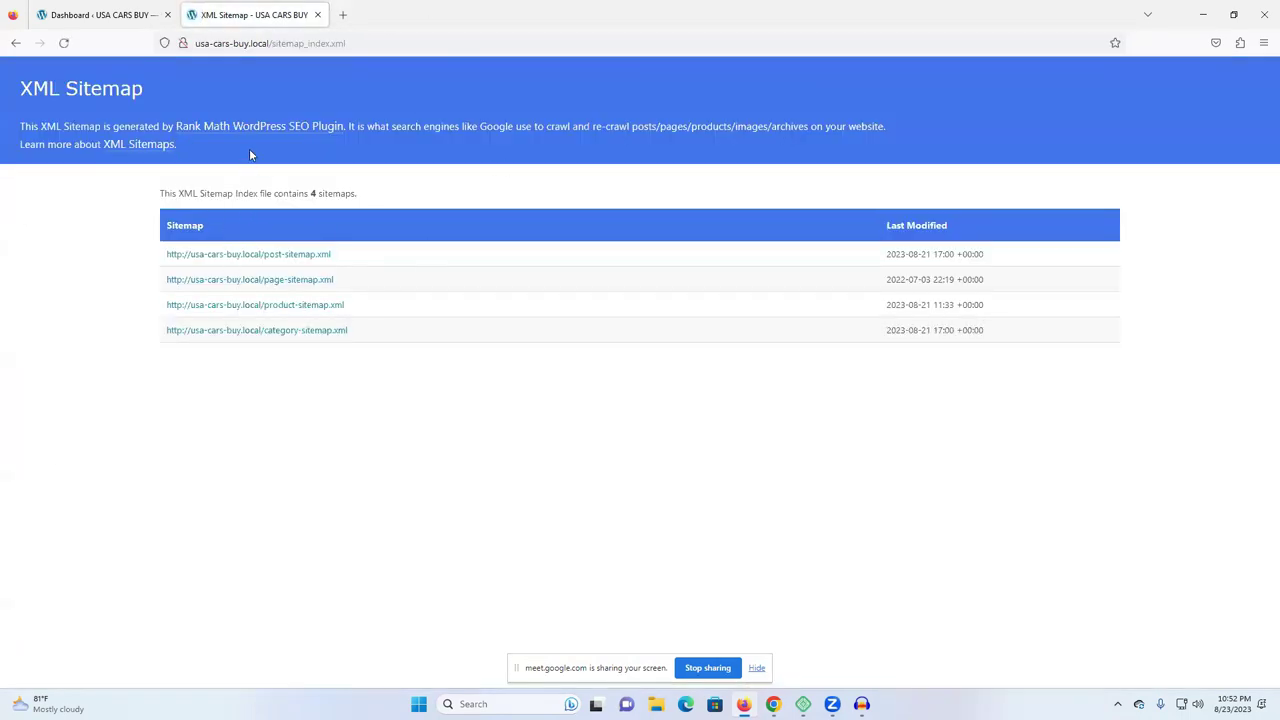
Copy the sitemap_index.xml file name from the sitemap page's address.
click(288, 43)
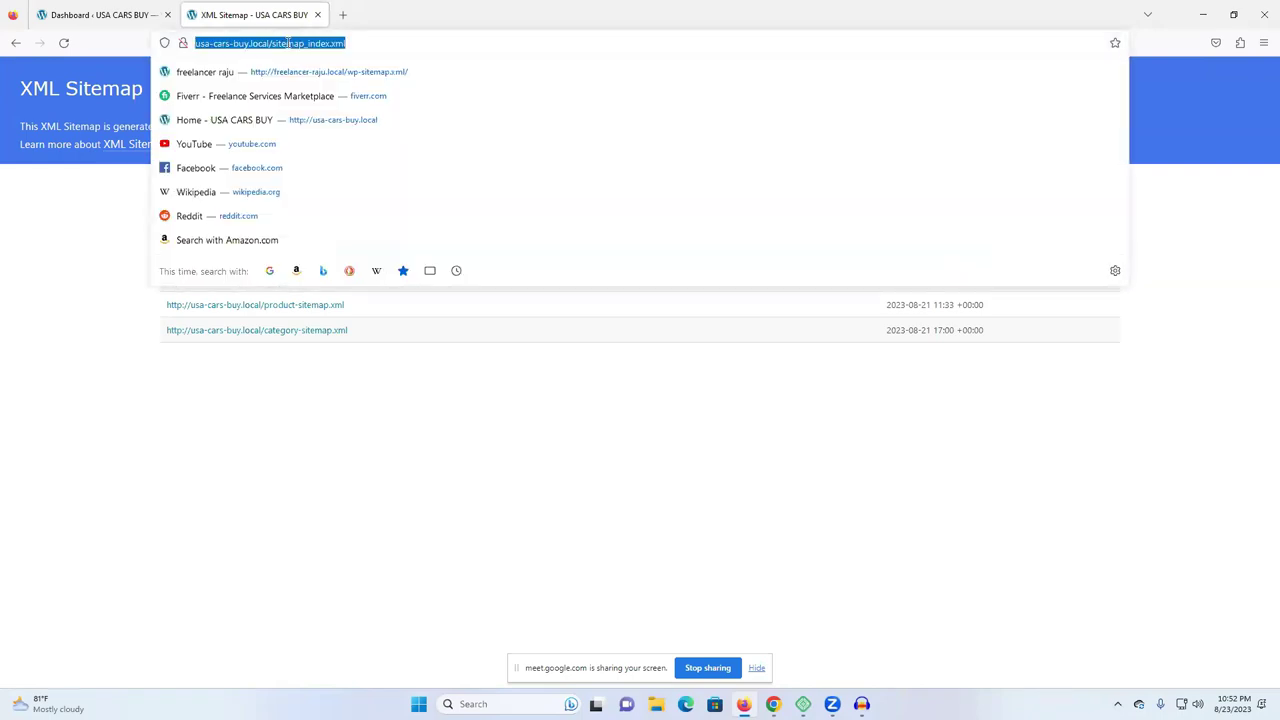
click(351, 39)
drag(352, 39, 272, 42)
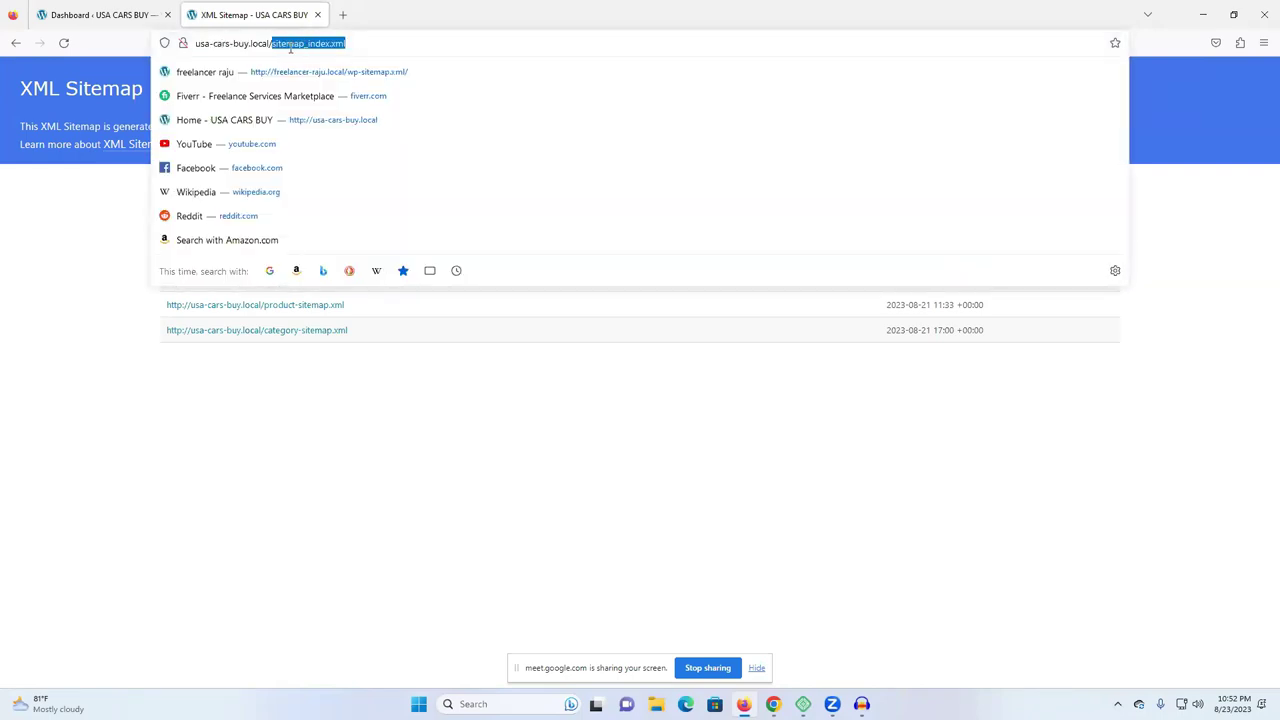
right_click(301, 43)
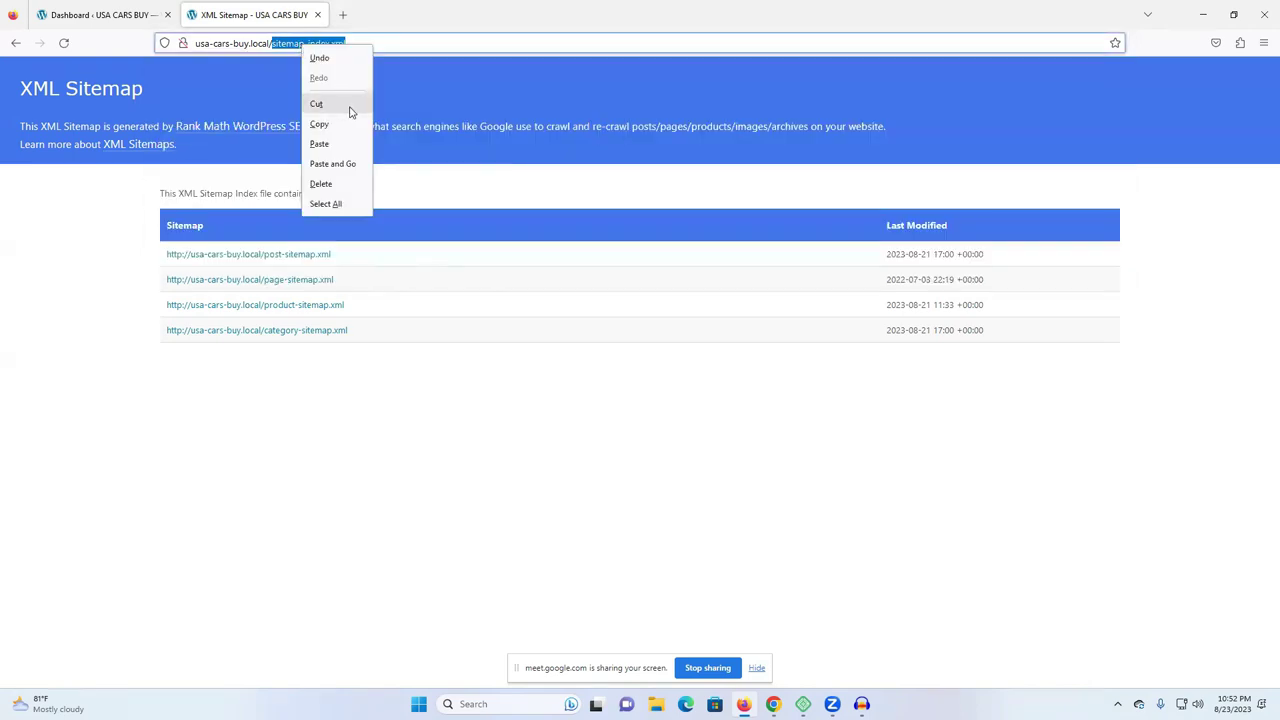
click(338, 128)
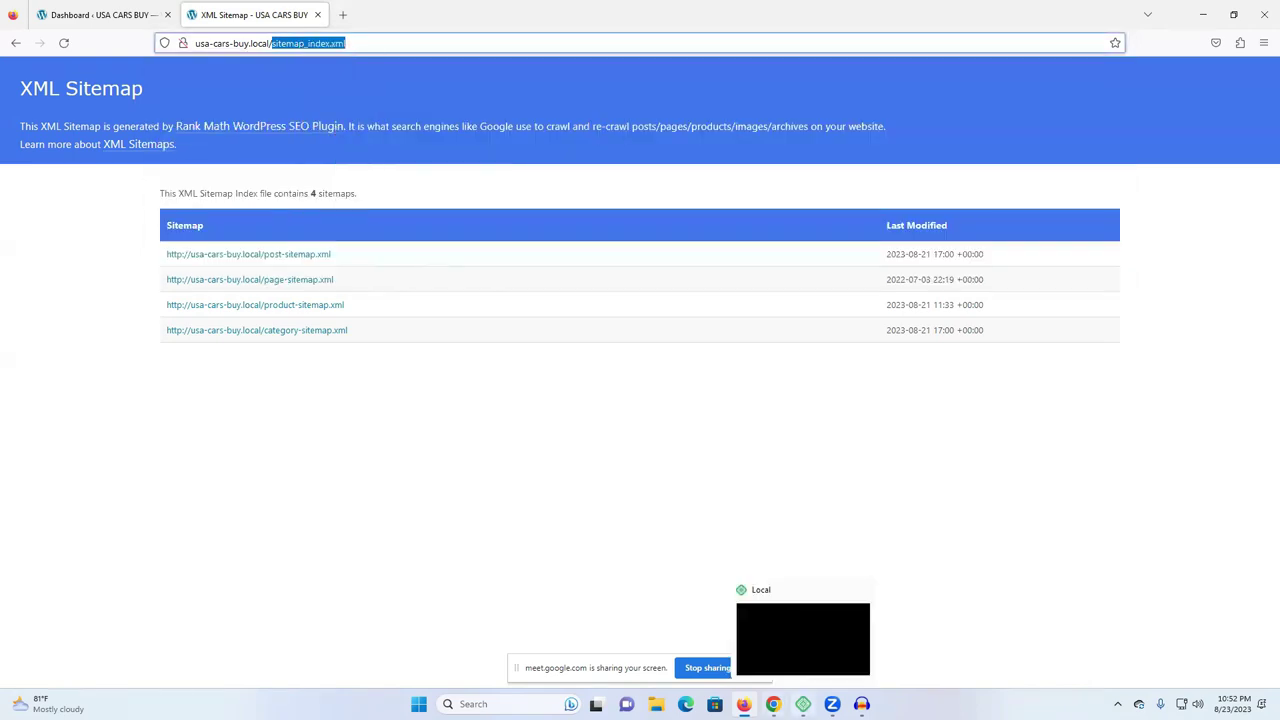
click(773, 704)
Paste sitemap_index.xml into the Search Console 'Enter sitemap URL' field.
click(720, 653)
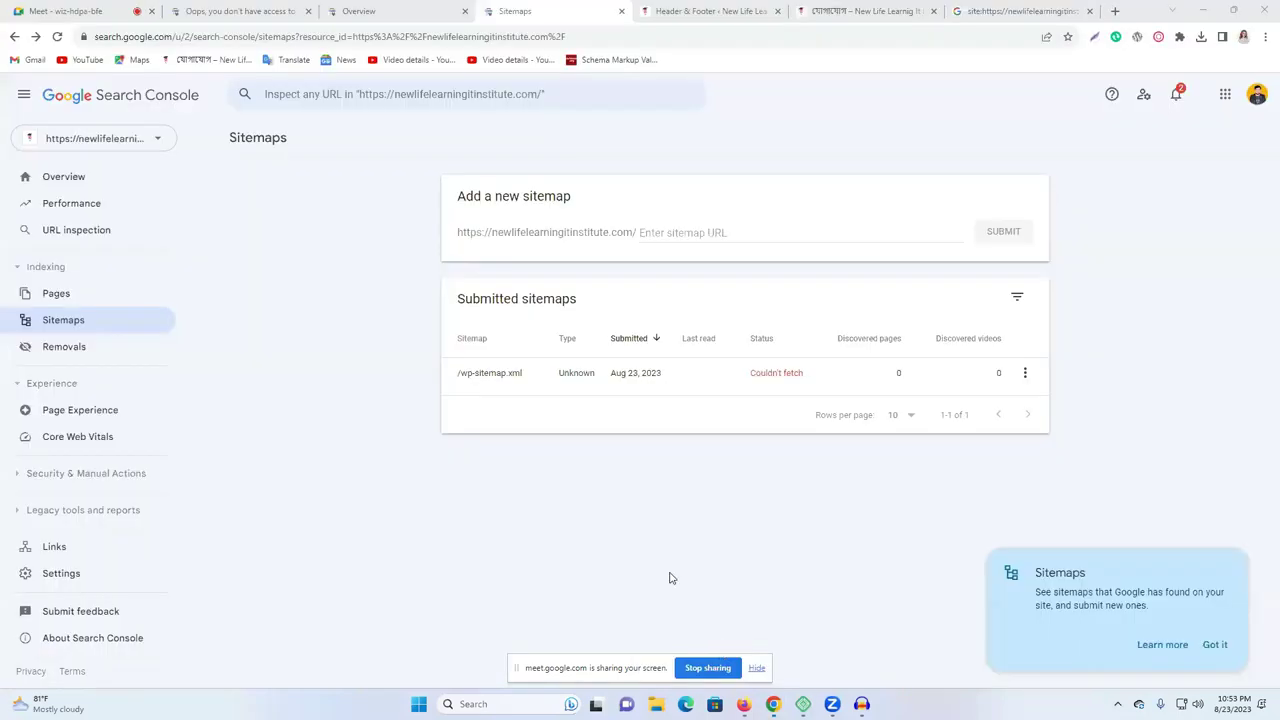
click(667, 233)
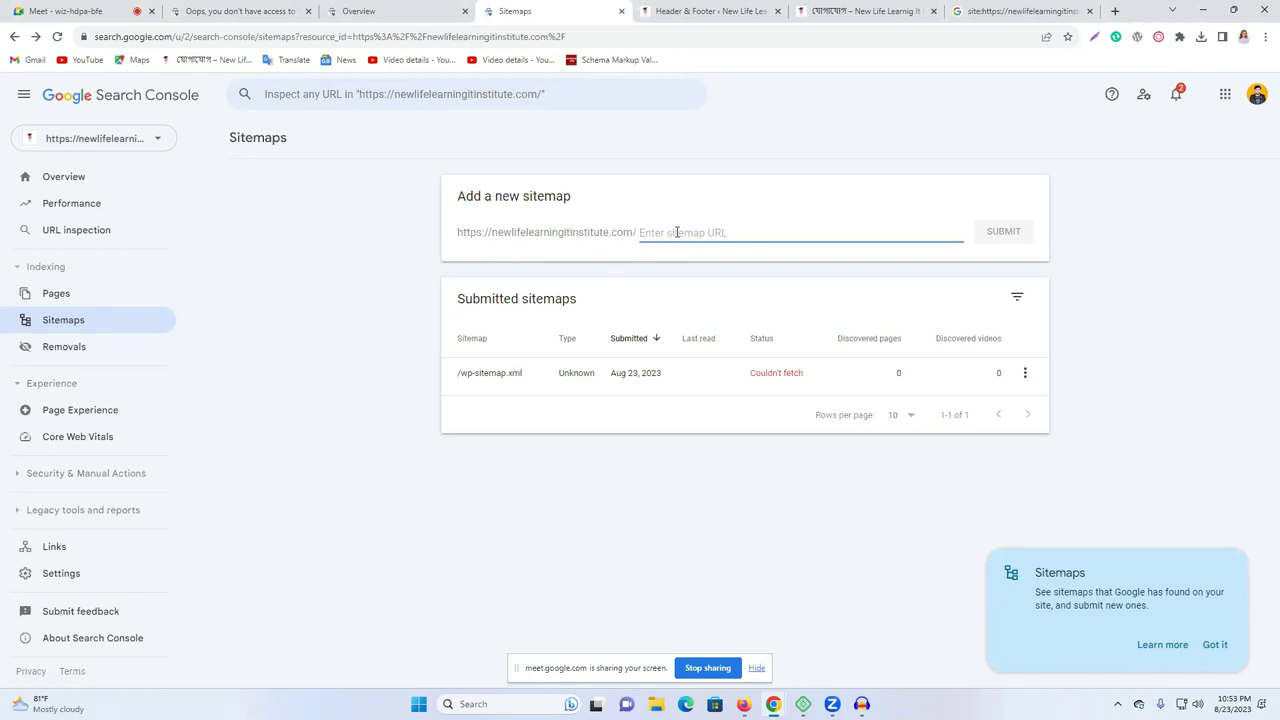
key(ctrl+v)
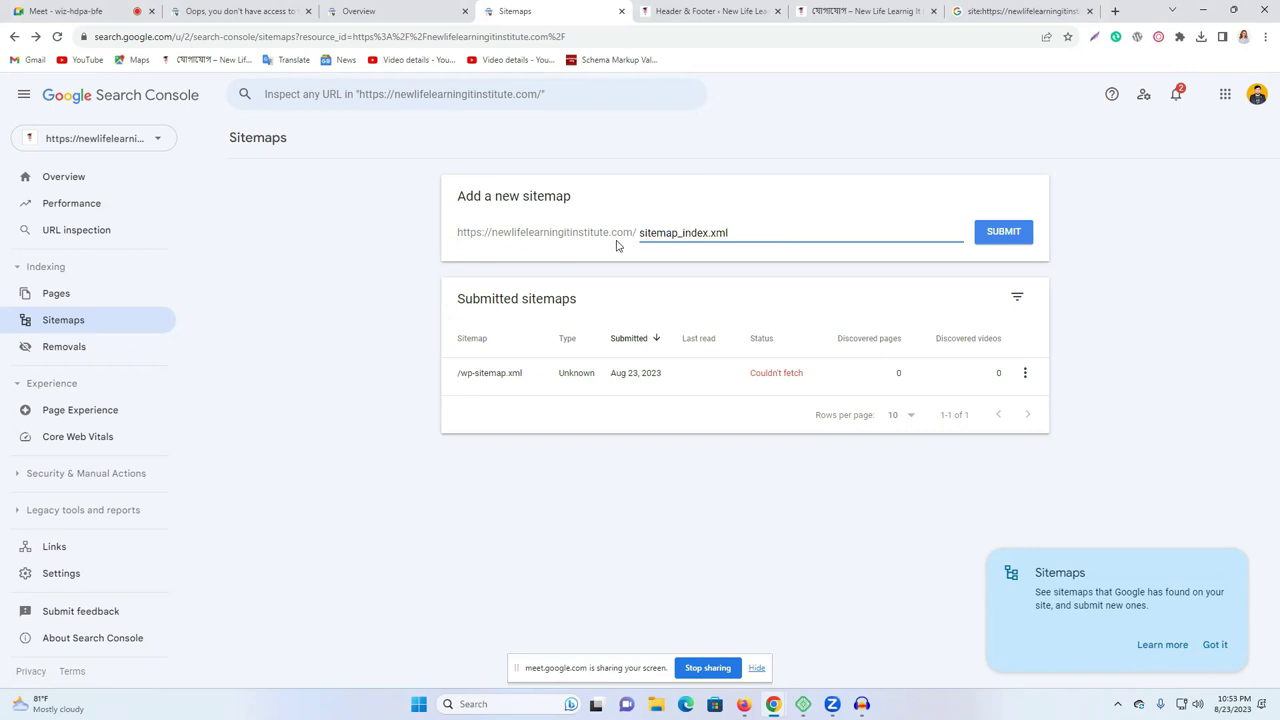
triple_click(531, 231)
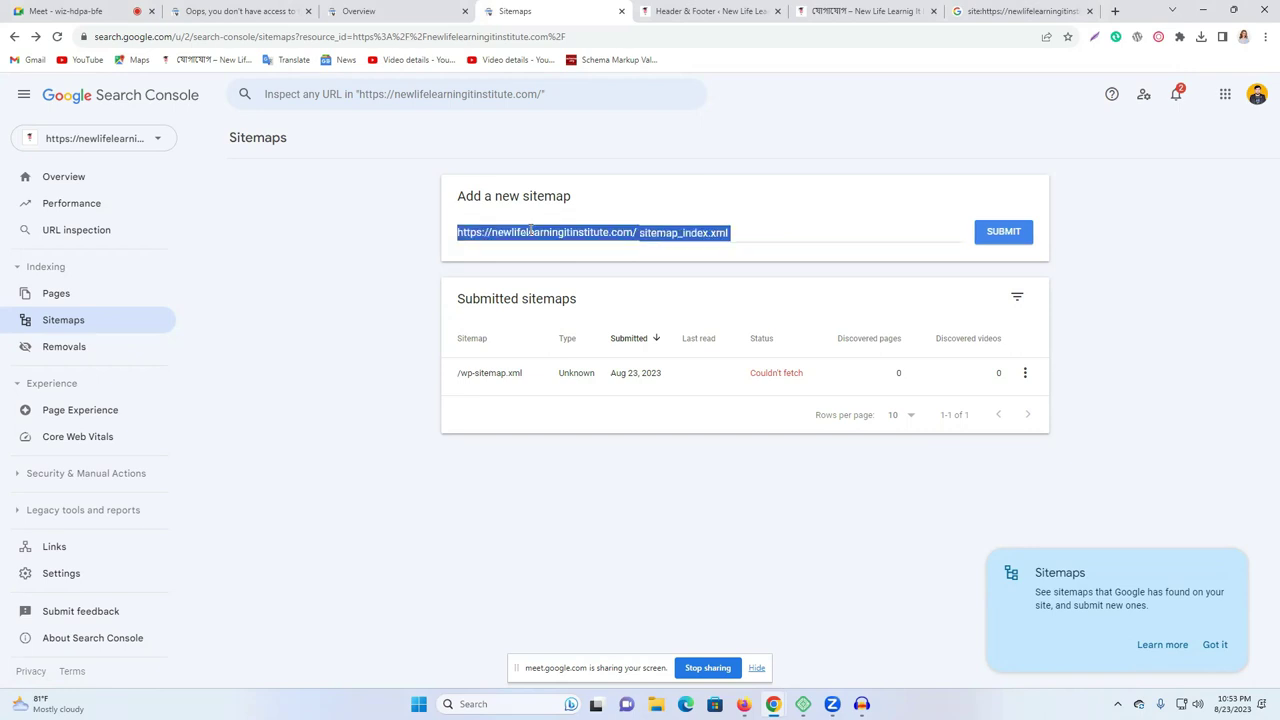
Compare the Firefox sitemap address, then select ?page_id=541 in the contact page's address.
click(743, 704)
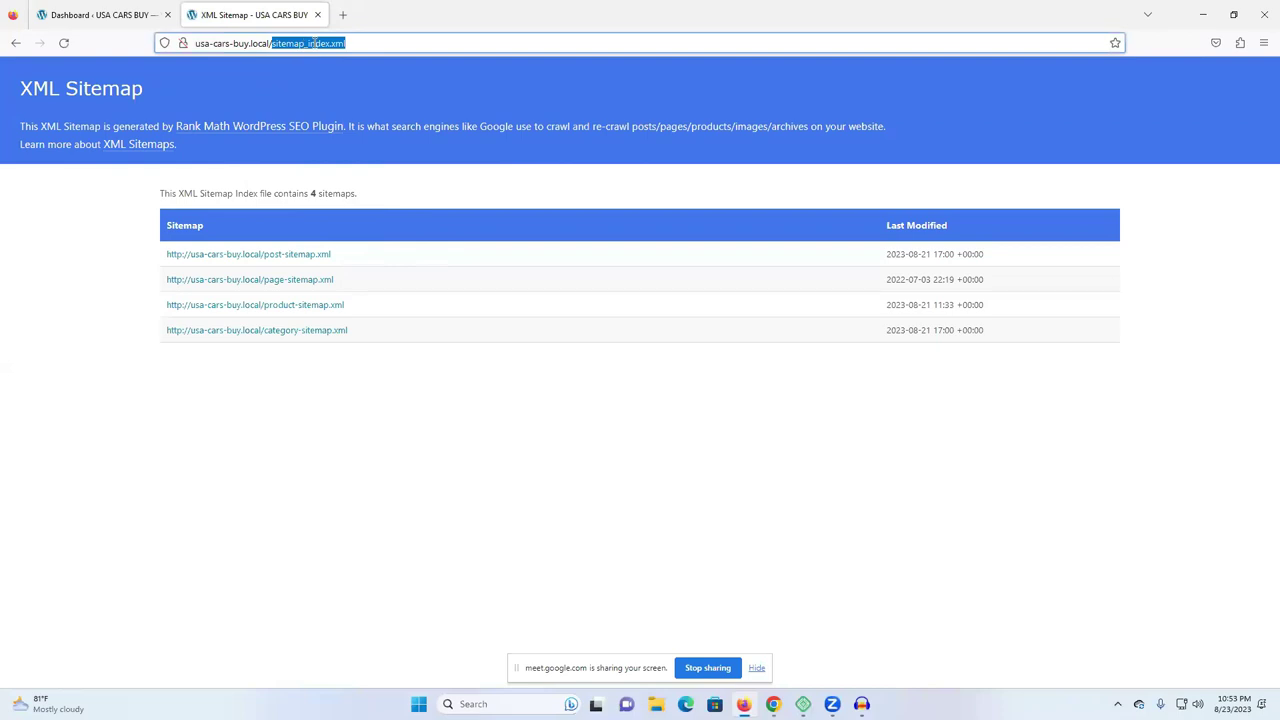
click(233, 42)
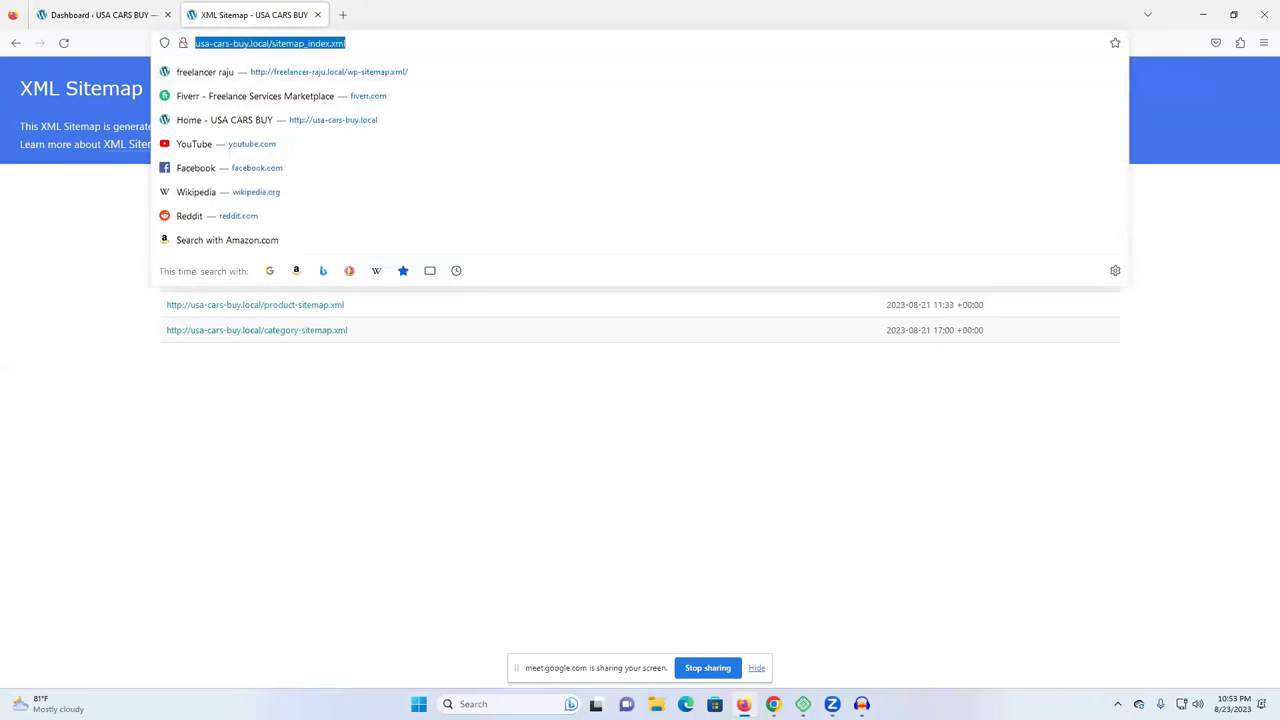
click(773, 704)
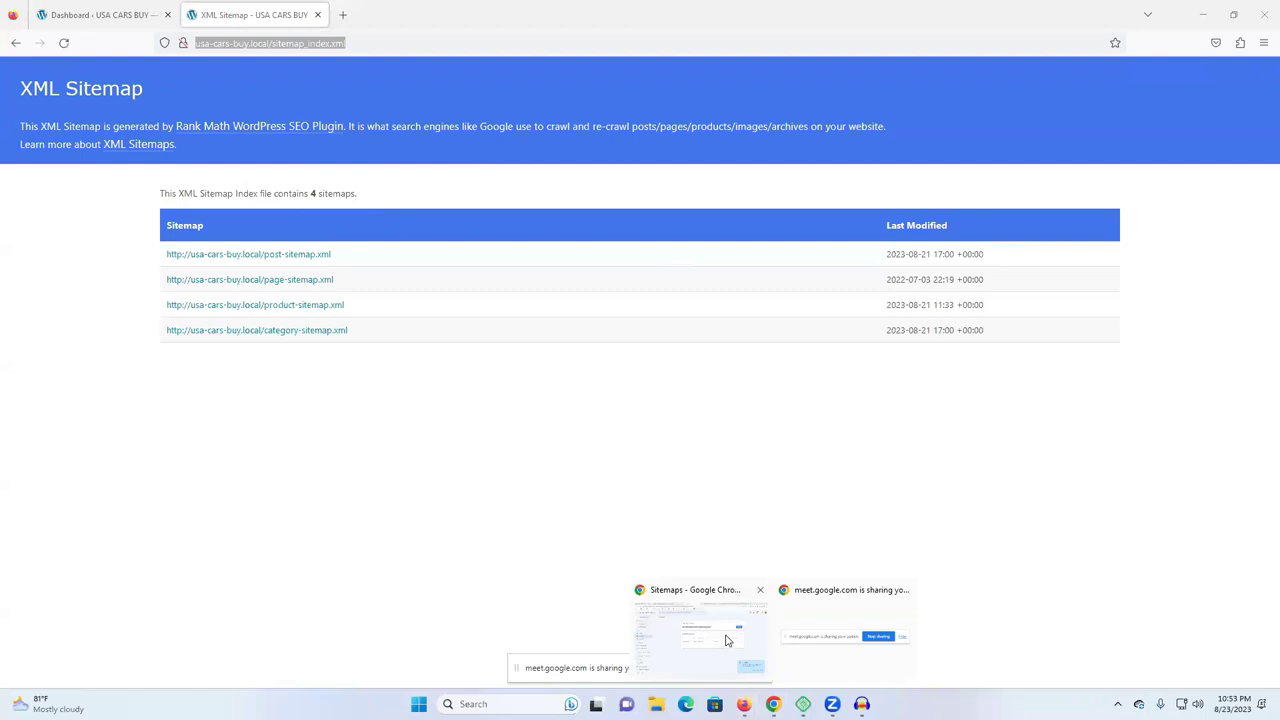
click(726, 636)
click(726, 10)
click(835, 10)
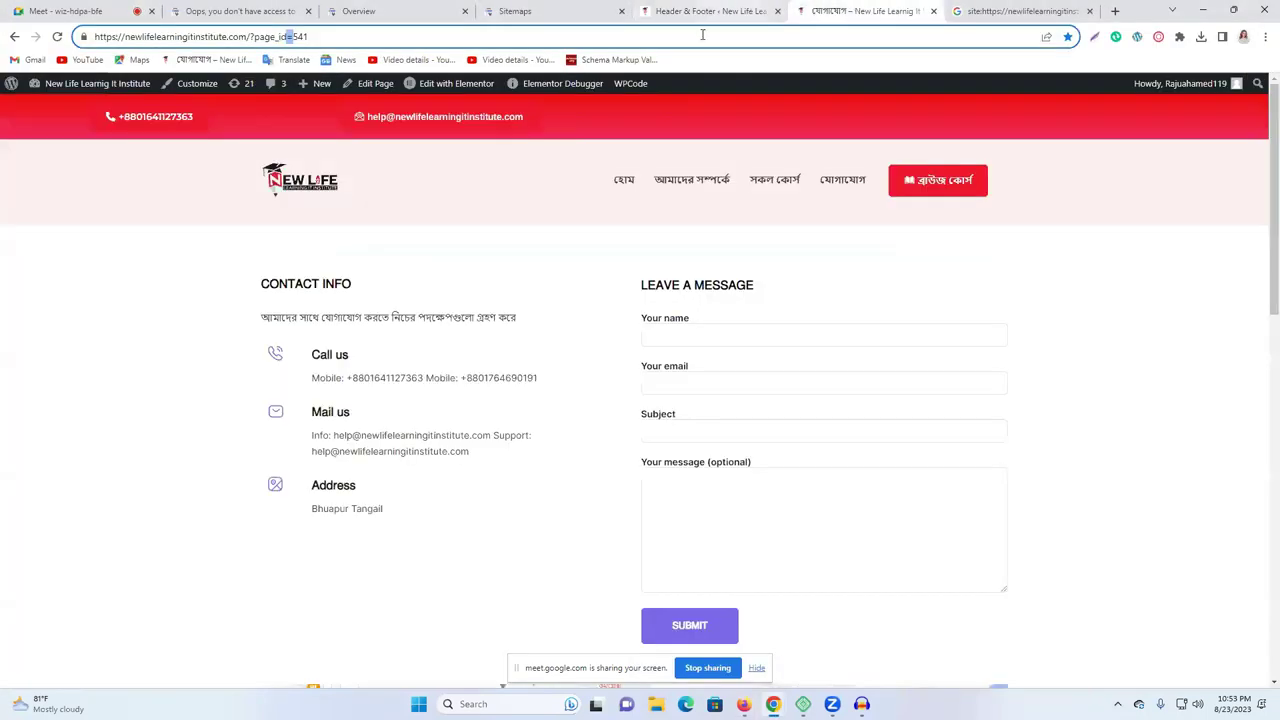
click(406, 42)
drag(266, 36, 245, 36)
drag(330, 38, 251, 36)
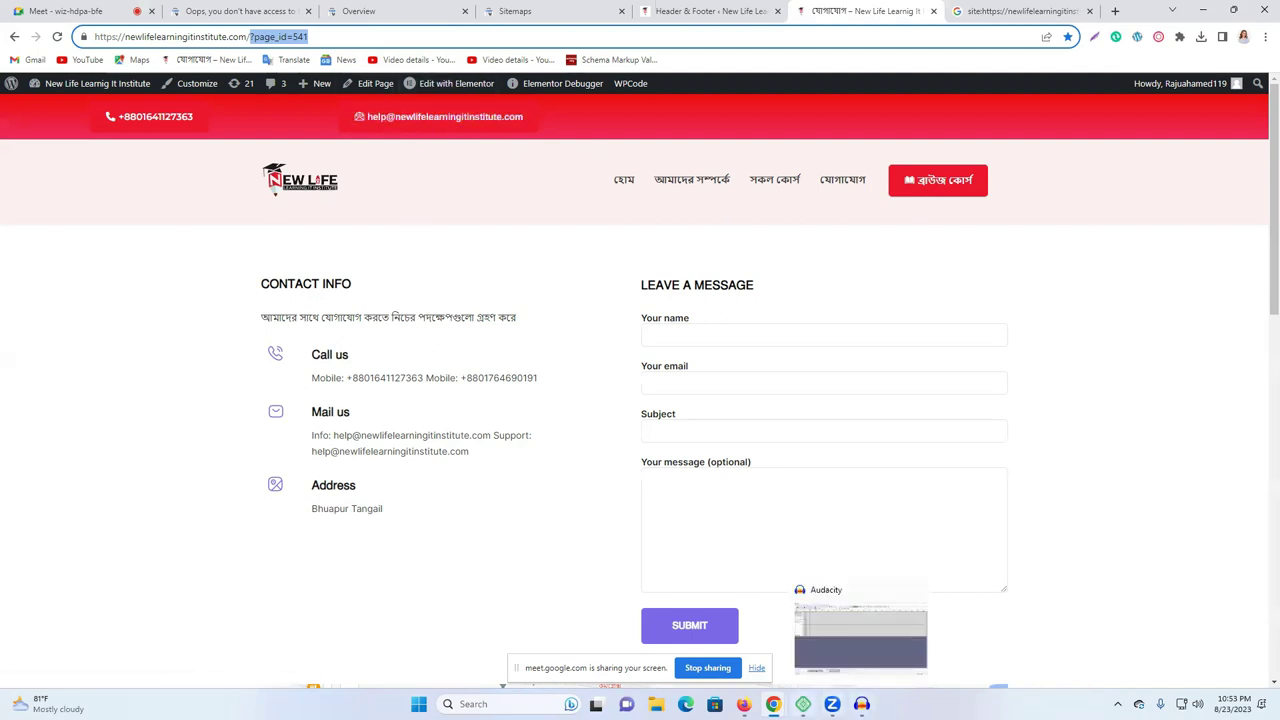
mouse_move(773, 704)
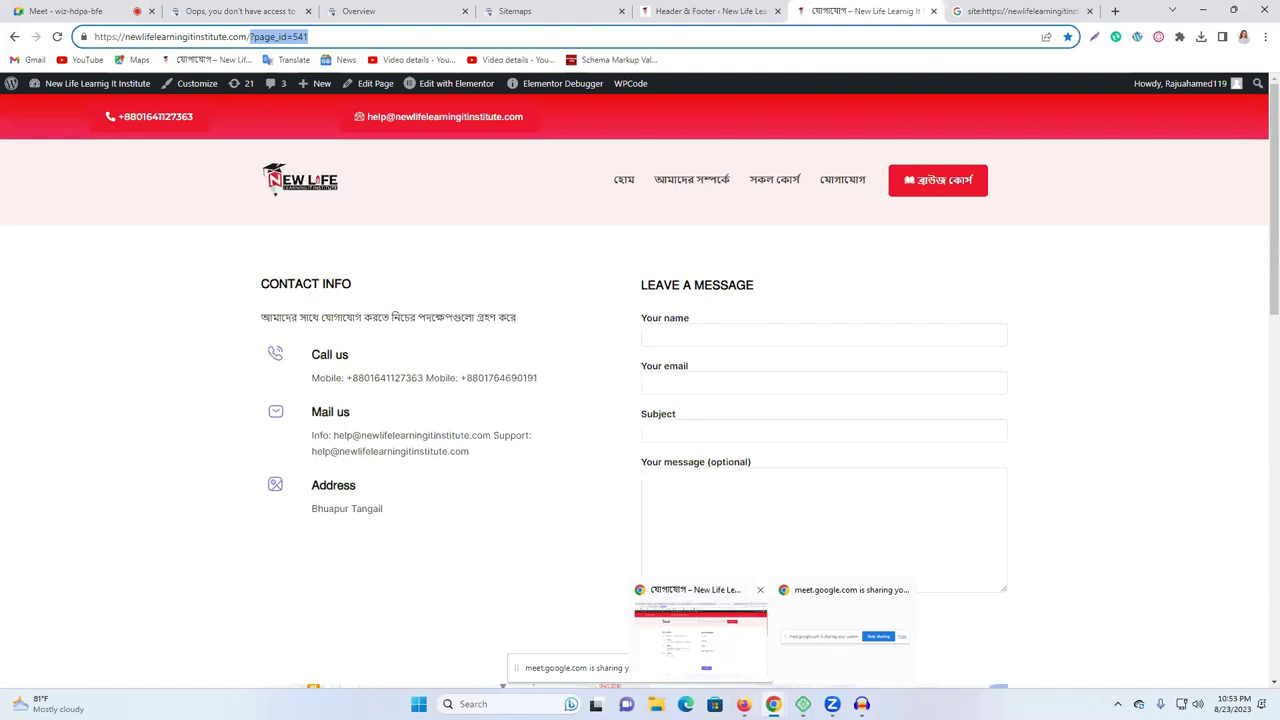
Submit sitemap_index.xml, acknowledge the confirmation, check messages, and dismiss the Sitemaps tip card.
click(609, 8)
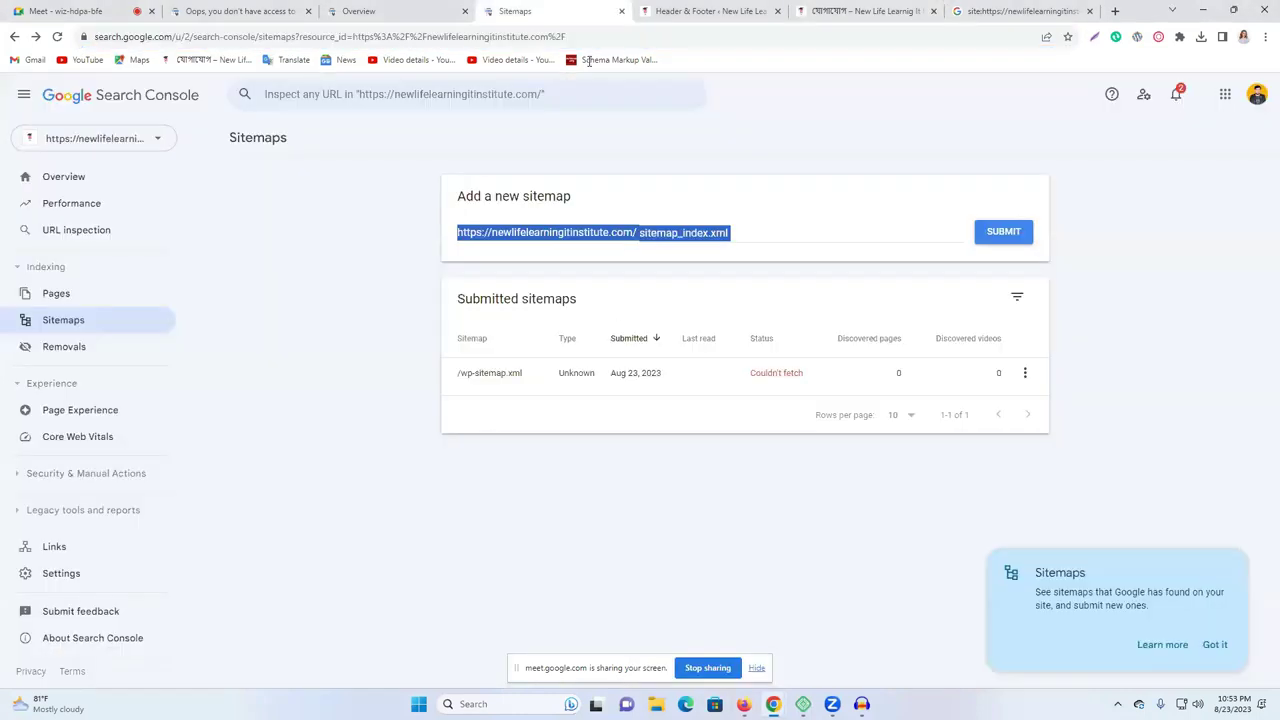
click(1004, 232)
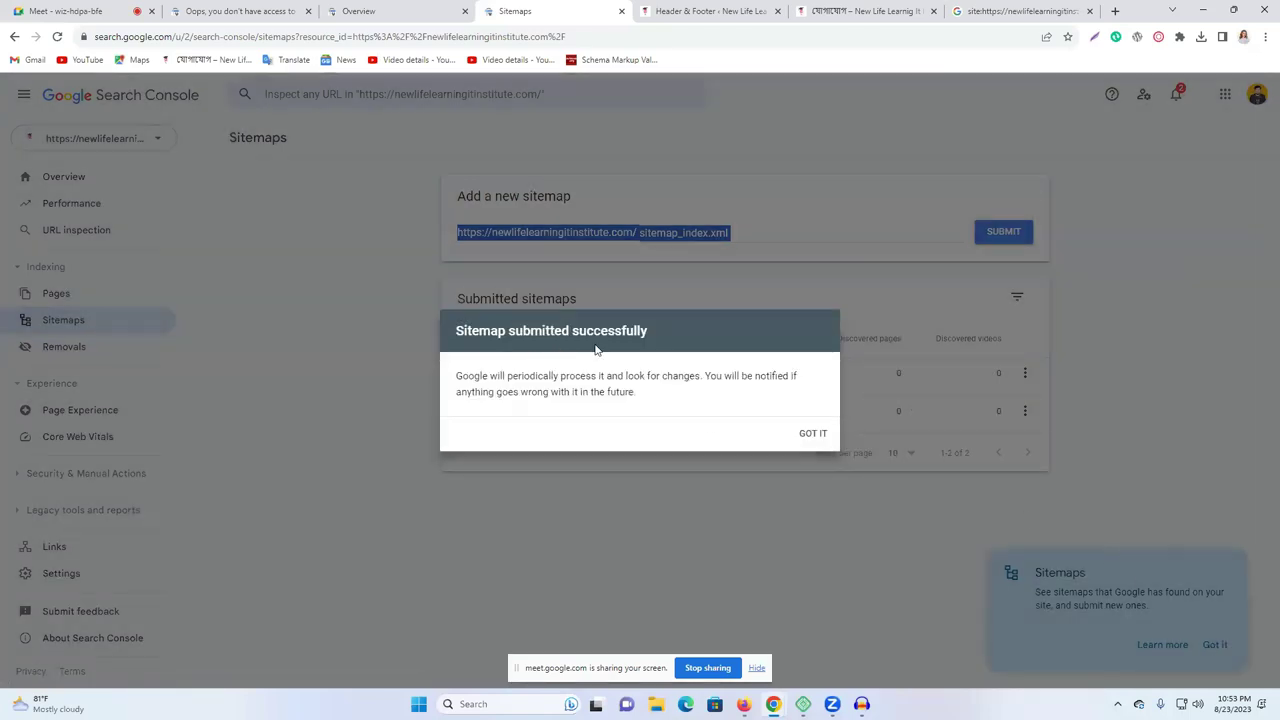
click(812, 434)
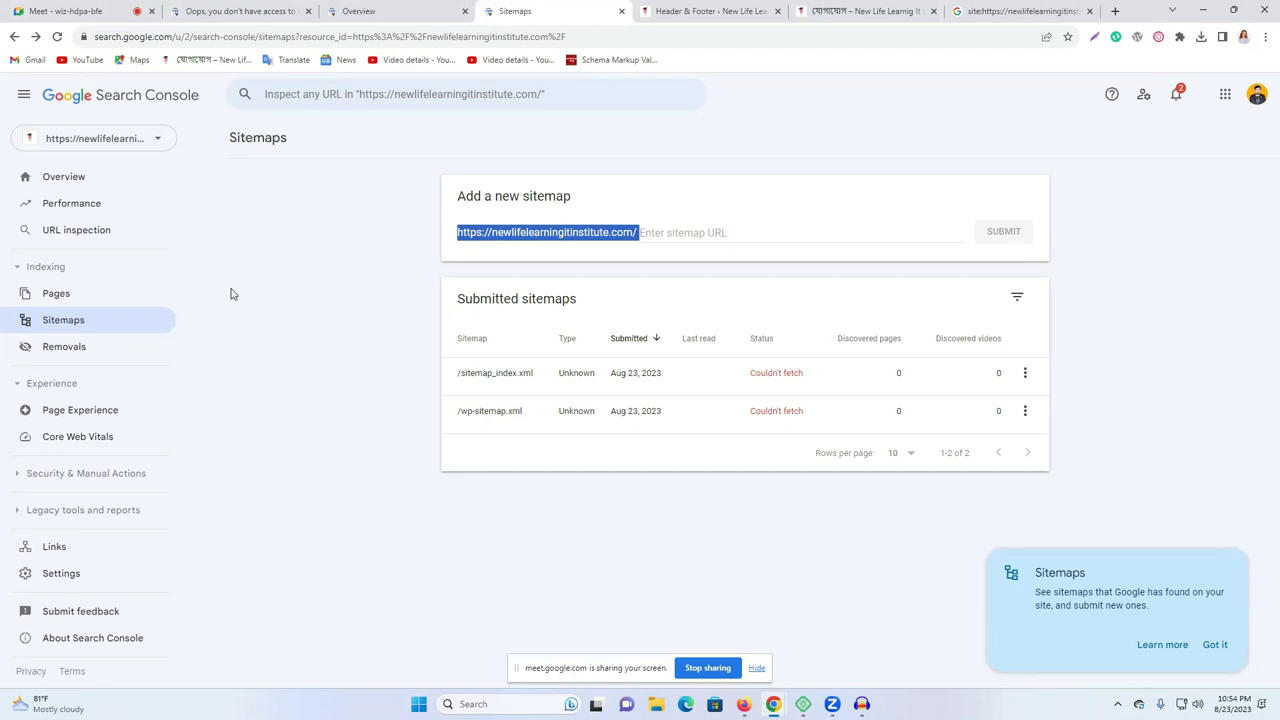
click(1176, 96)
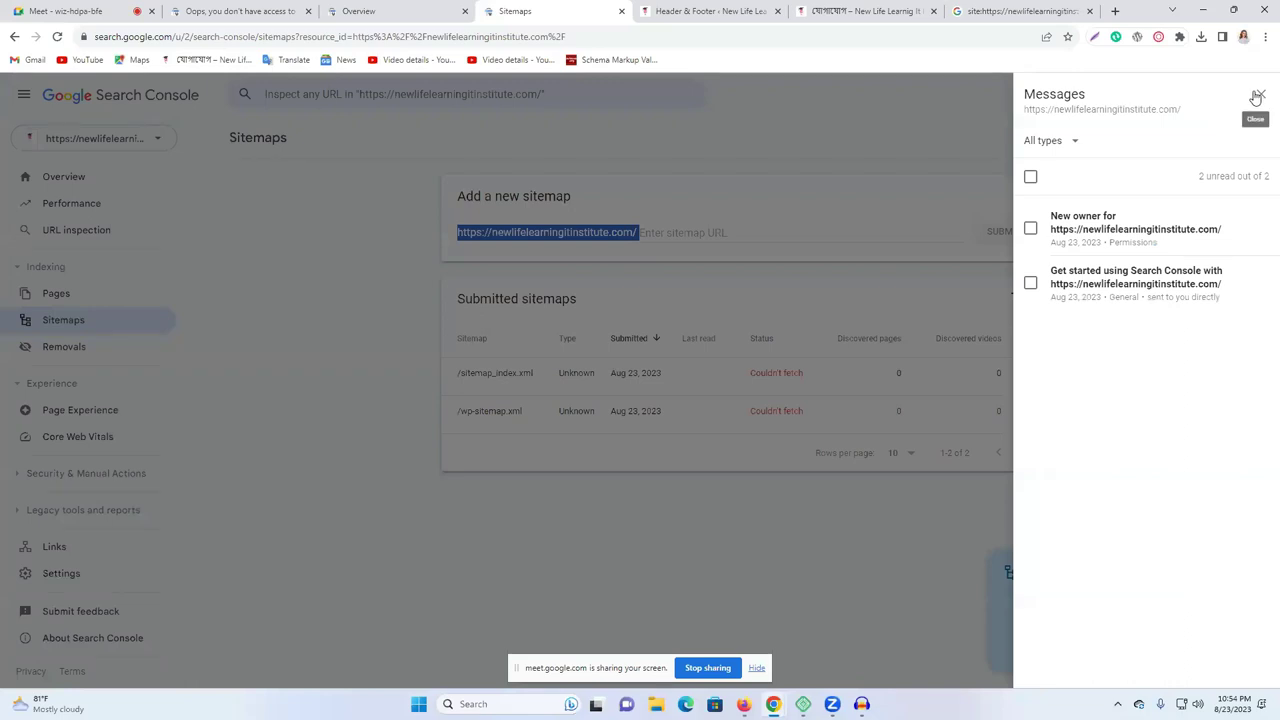
click(1257, 96)
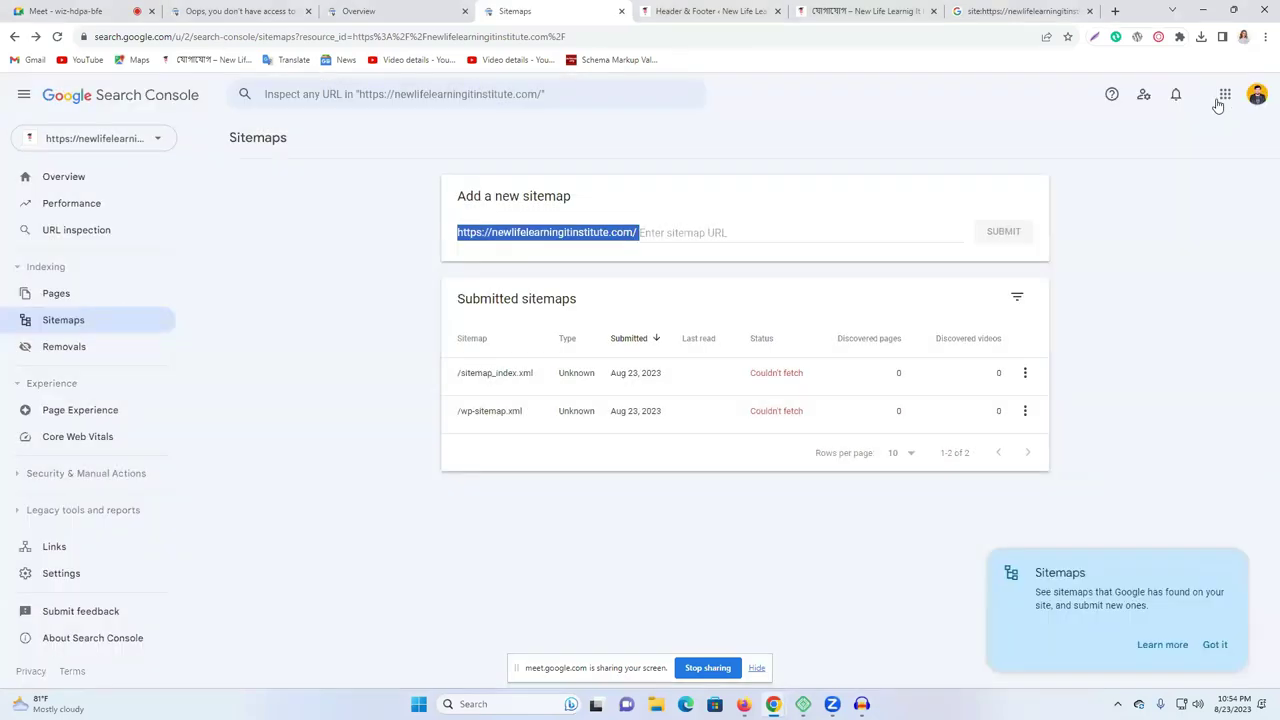
click(1213, 645)
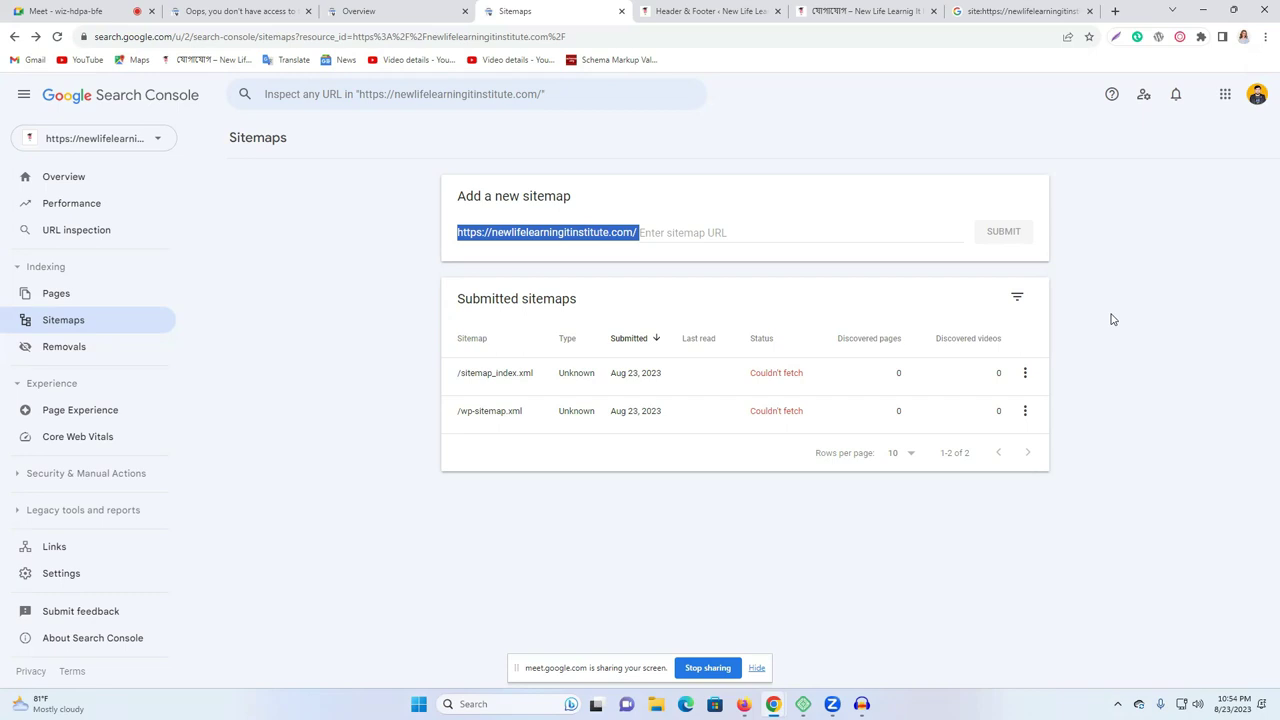
In Google Translate, dictate a Bengali question with source Bengali, yielding 'Is SEO OK?'.
click(1114, 11)
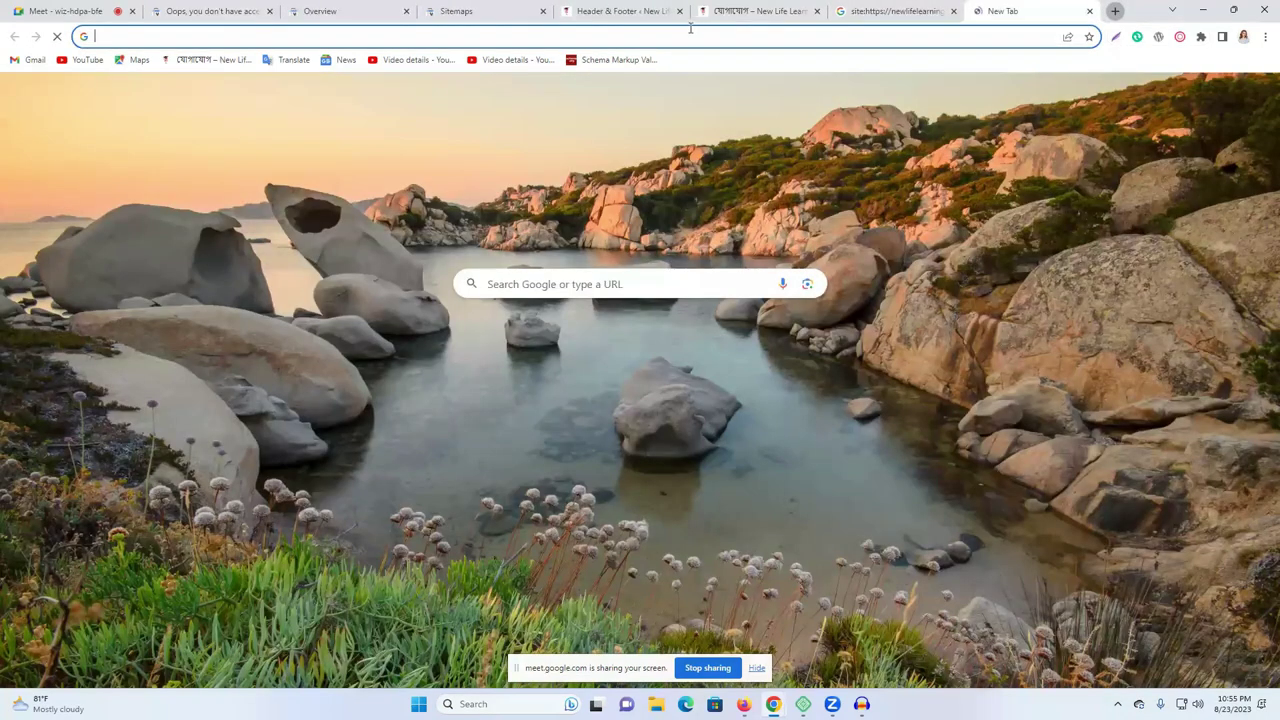
click(690, 28)
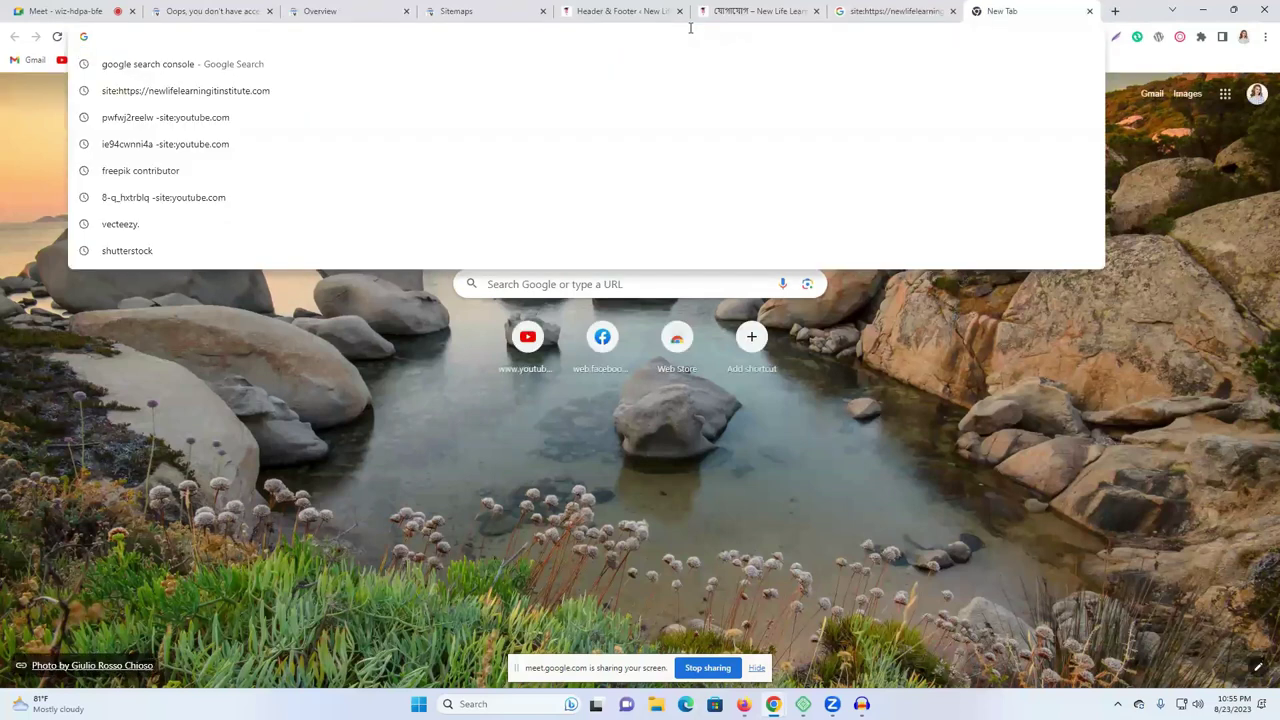
click(901, 523)
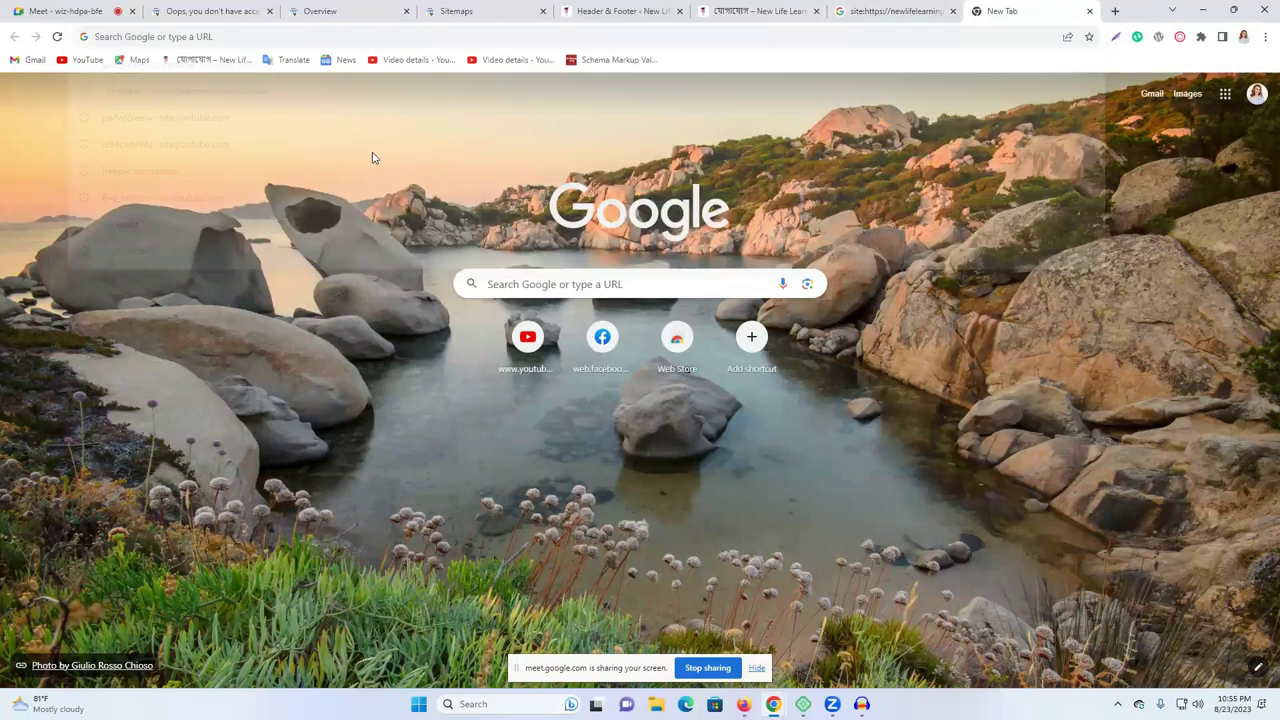
click(293, 59)
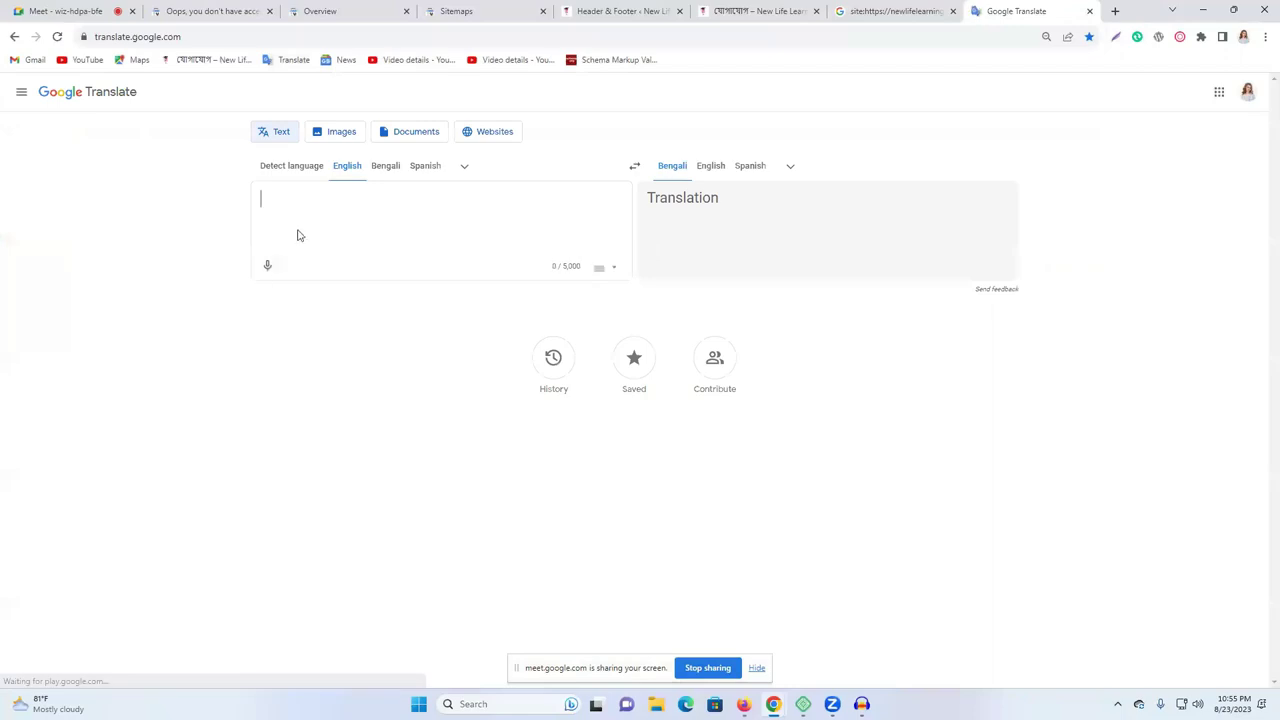
click(383, 166)
click(267, 265)
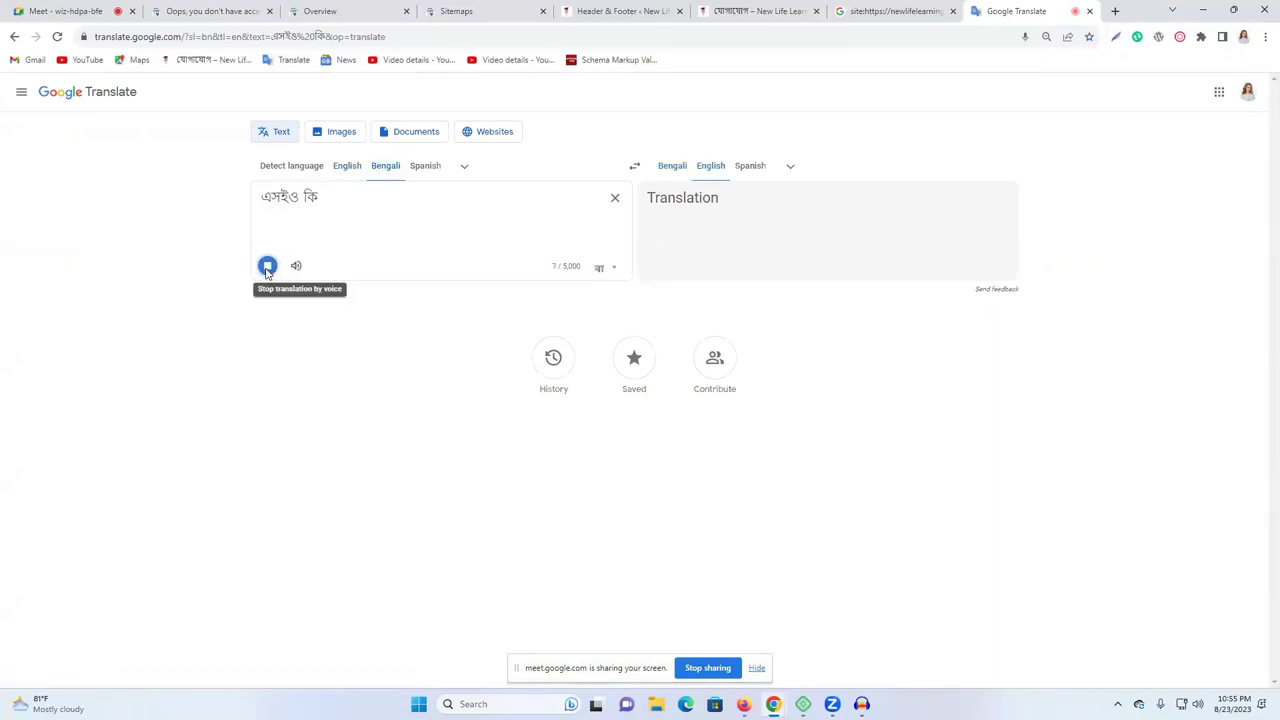
right_click(297, 204)
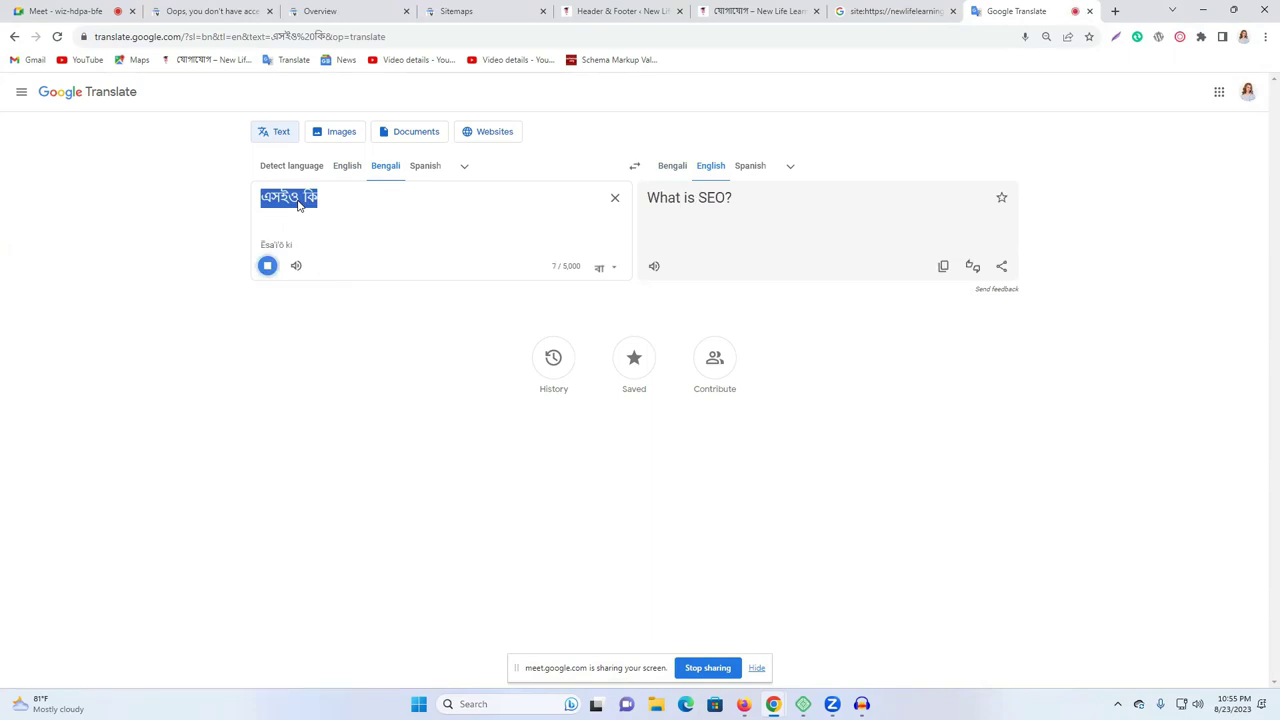
click(268, 266)
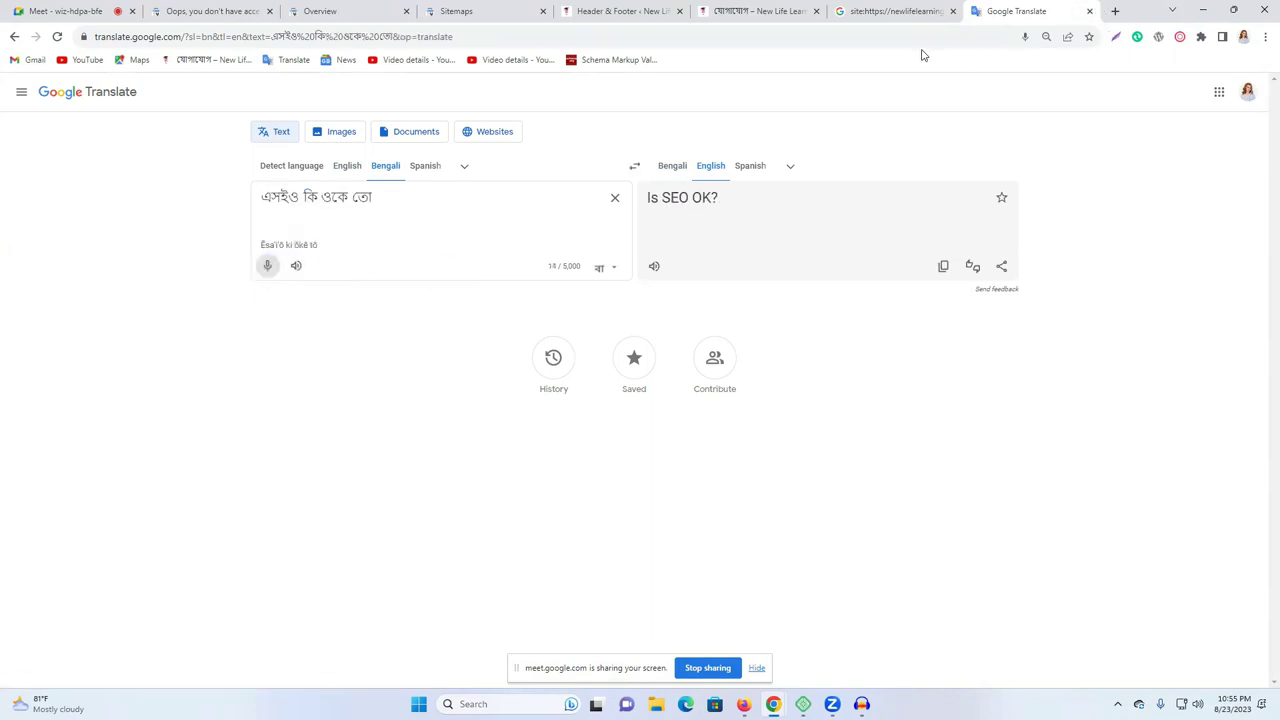
Paste sitemap_index.xml into a new tab's address box and select the Bengali words এসইও কি.
click(1115, 11)
click(892, 35)
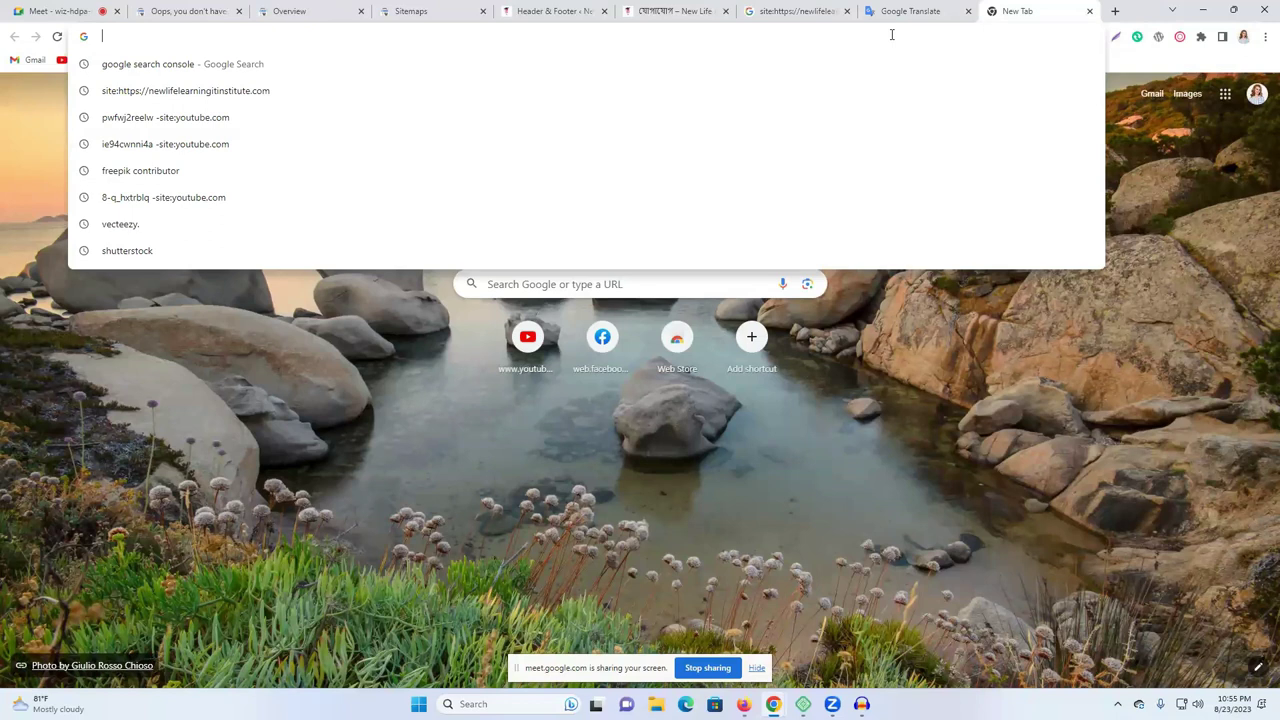
text(sitemap_index.xml)
click(910, 11)
drag(262, 195, 320, 197)
key(ctrl+c)
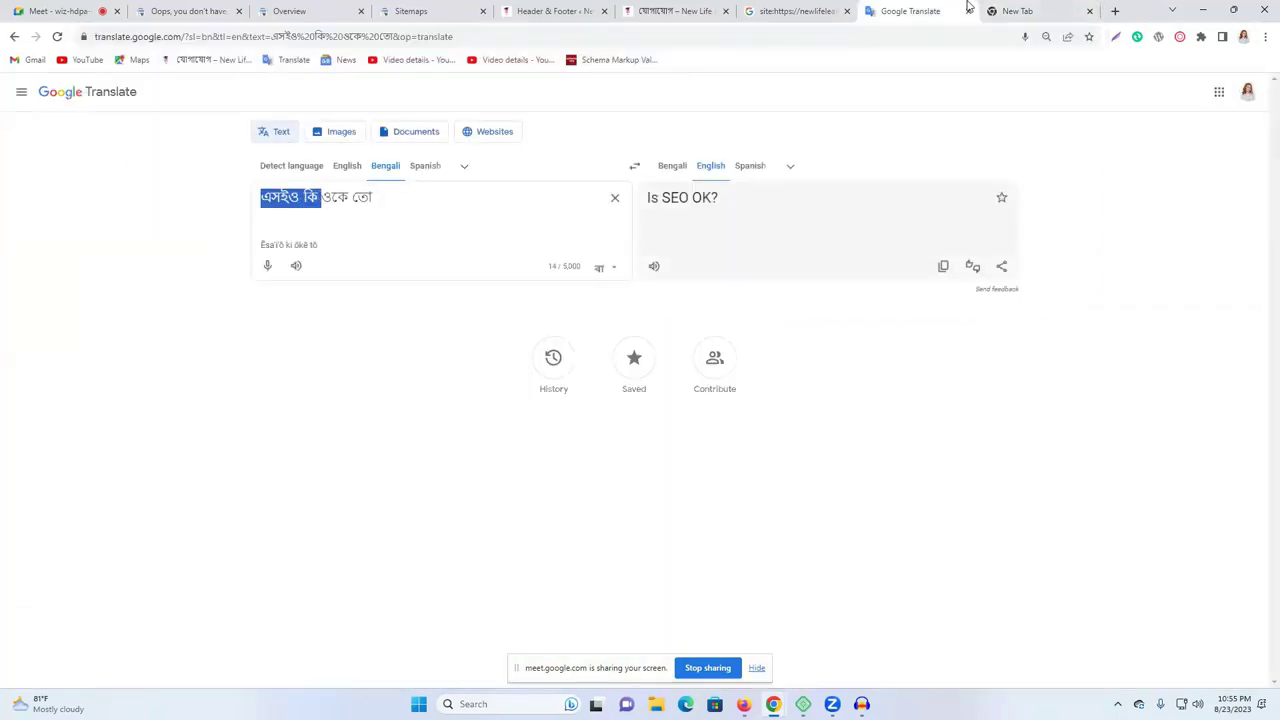
click(1018, 11)
key(ctrl+shift+Left)
key(ctrl+shift+Left)
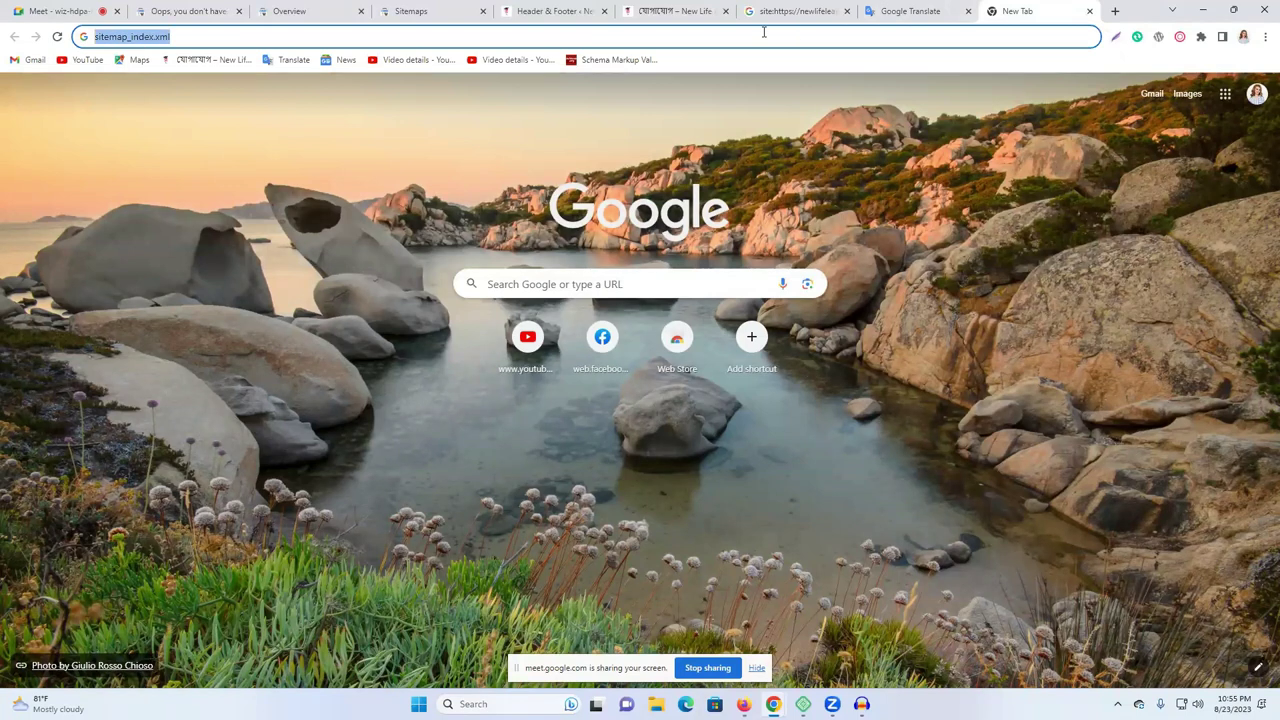
Replace the address text with এসইও কি, search Google, and scroll down to banglatech.info.
key(ctrl+v)
key(Return)
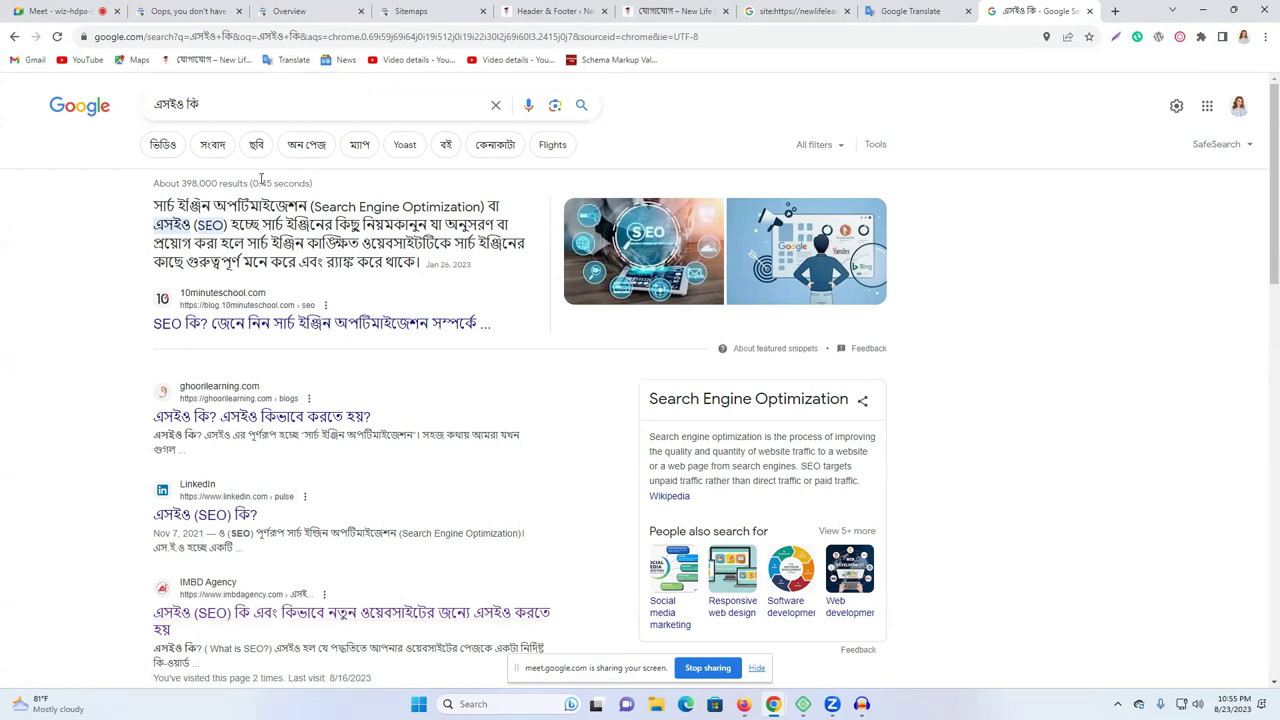
scroll(408, 286, down, 3)
scroll(258, 502, down, 2)
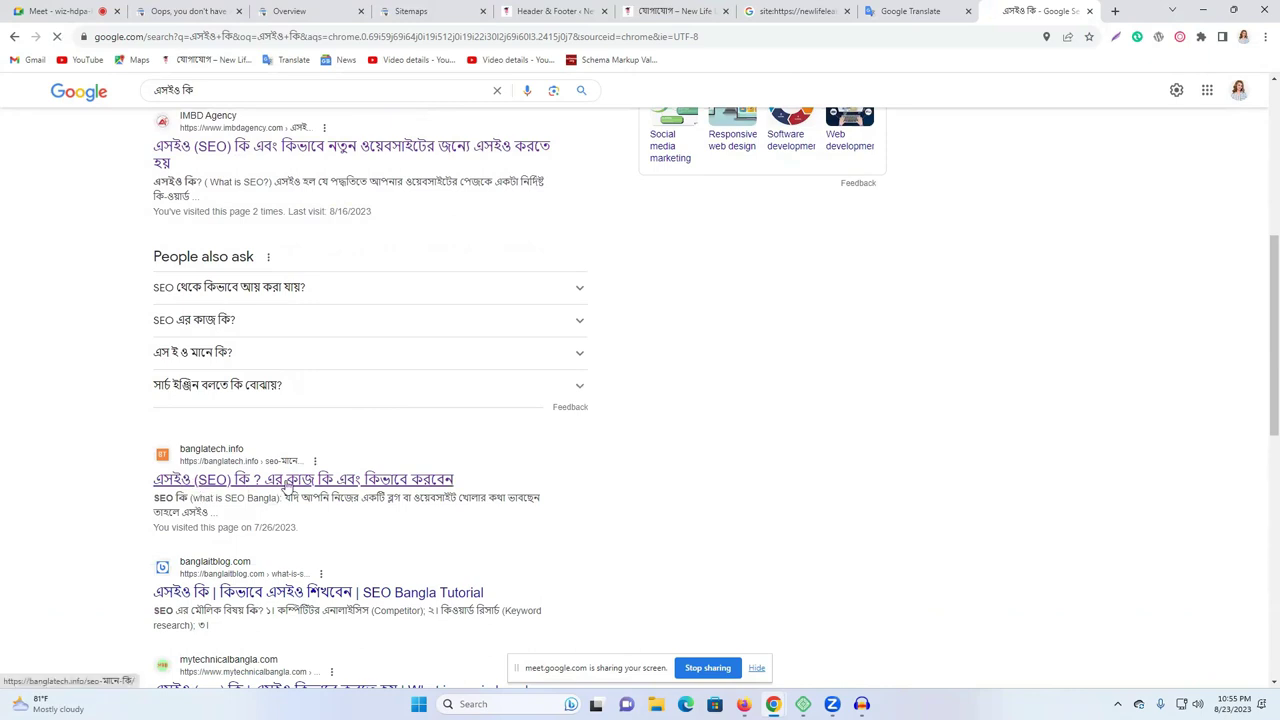
click(274, 484)
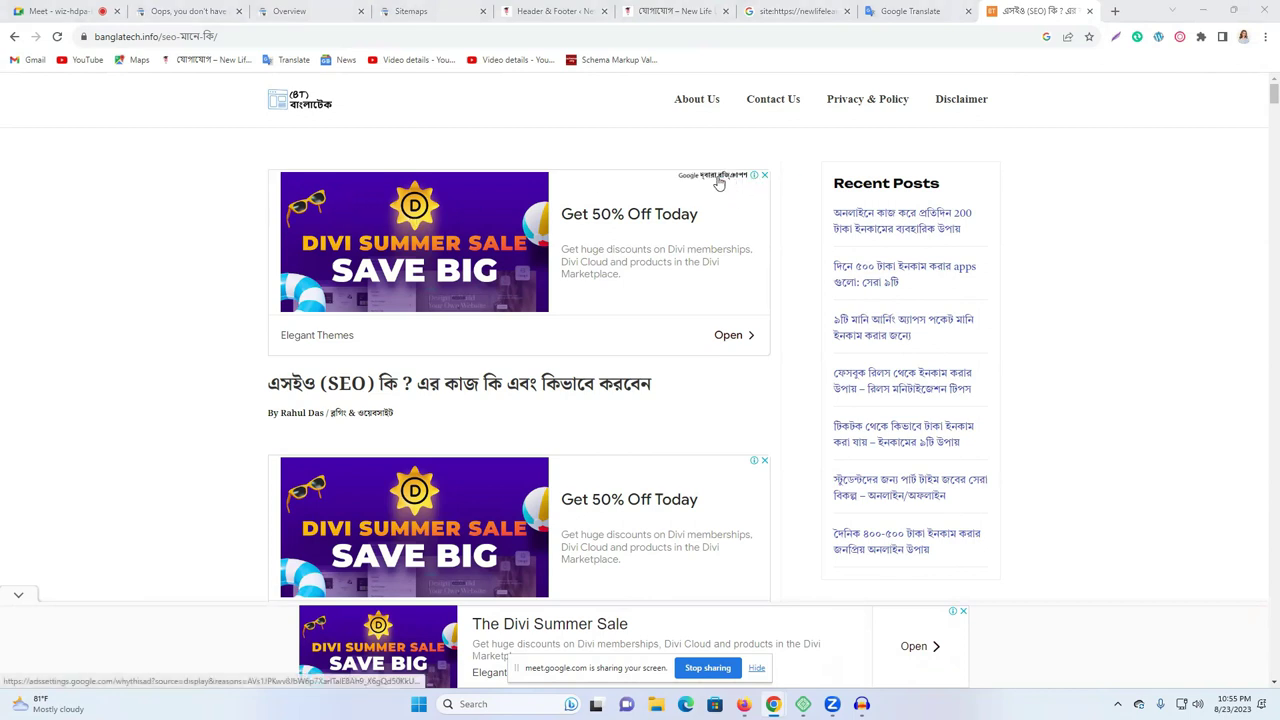
scroll(400, 350, down, 3)
scroll(315, 438, up, 3)
drag(288, 389, 754, 426)
click(846, 422)
scroll(1131, 363, down, 3)
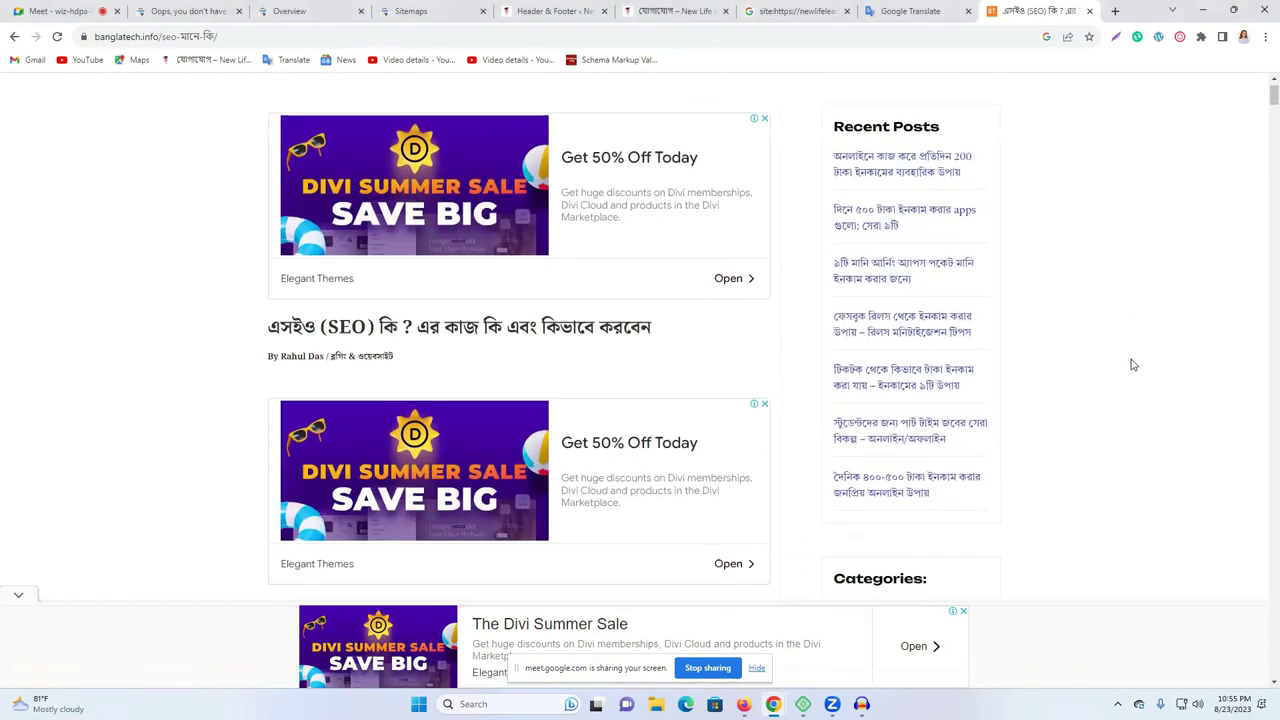
scroll(390, 372, down, 2)
scroll(390, 372, down, 2)
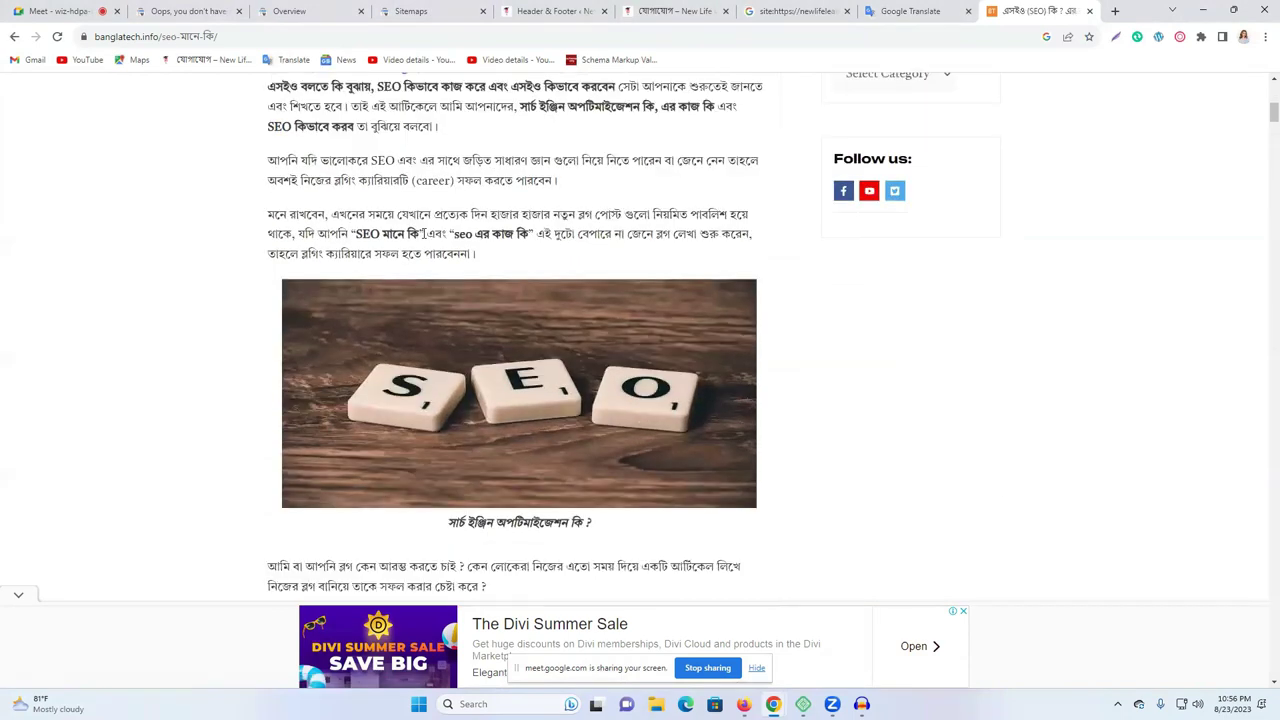
scroll(461, 240, up, 5)
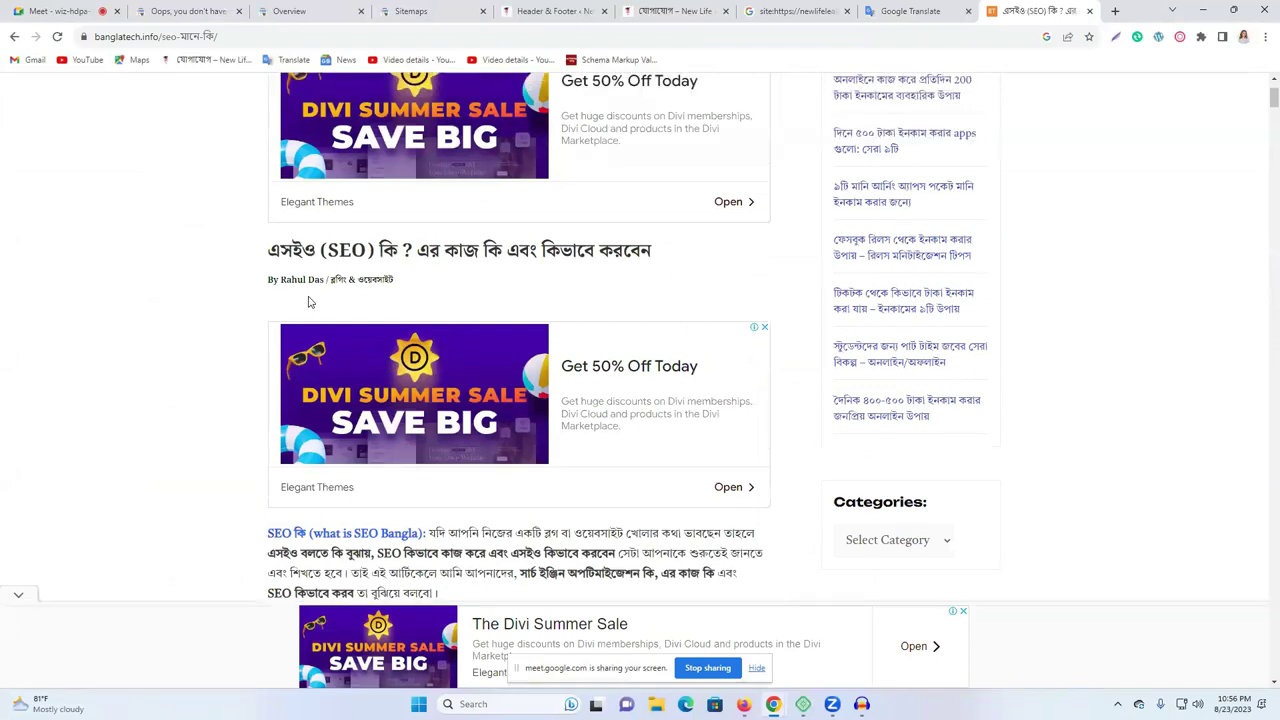
scroll(213, 179, up, 2)
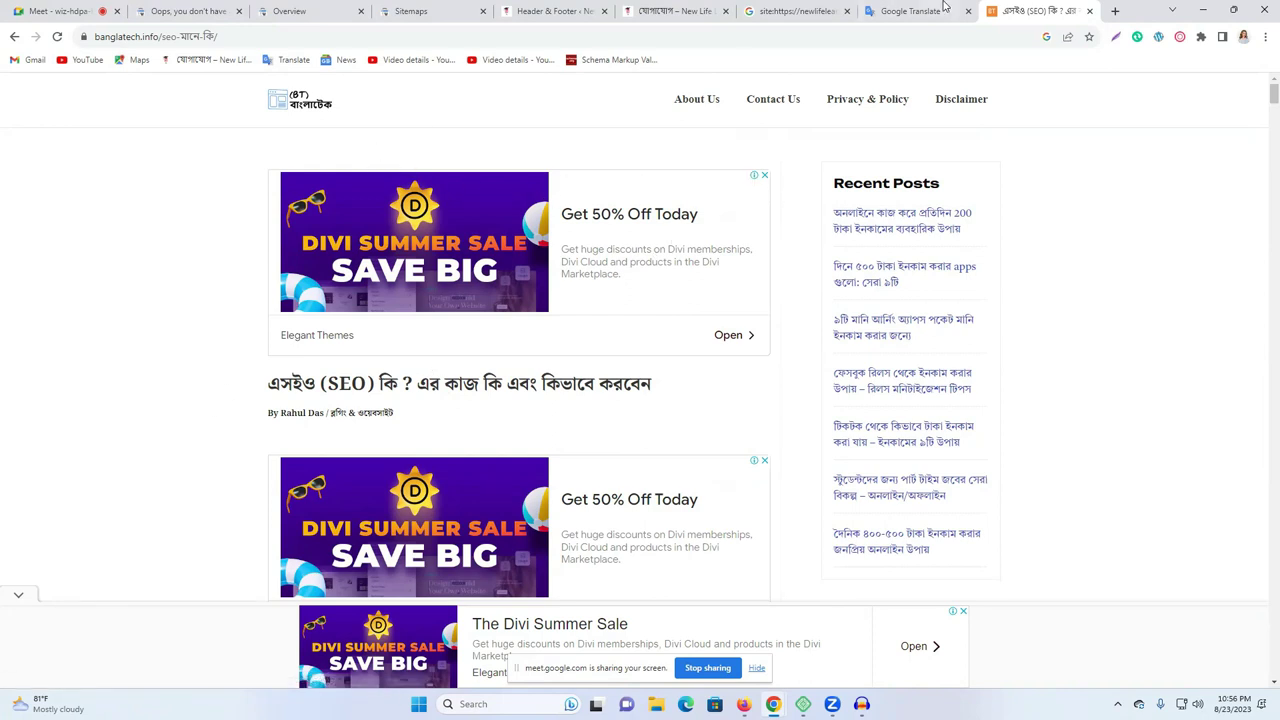
key(ctrl+shift+Tab)
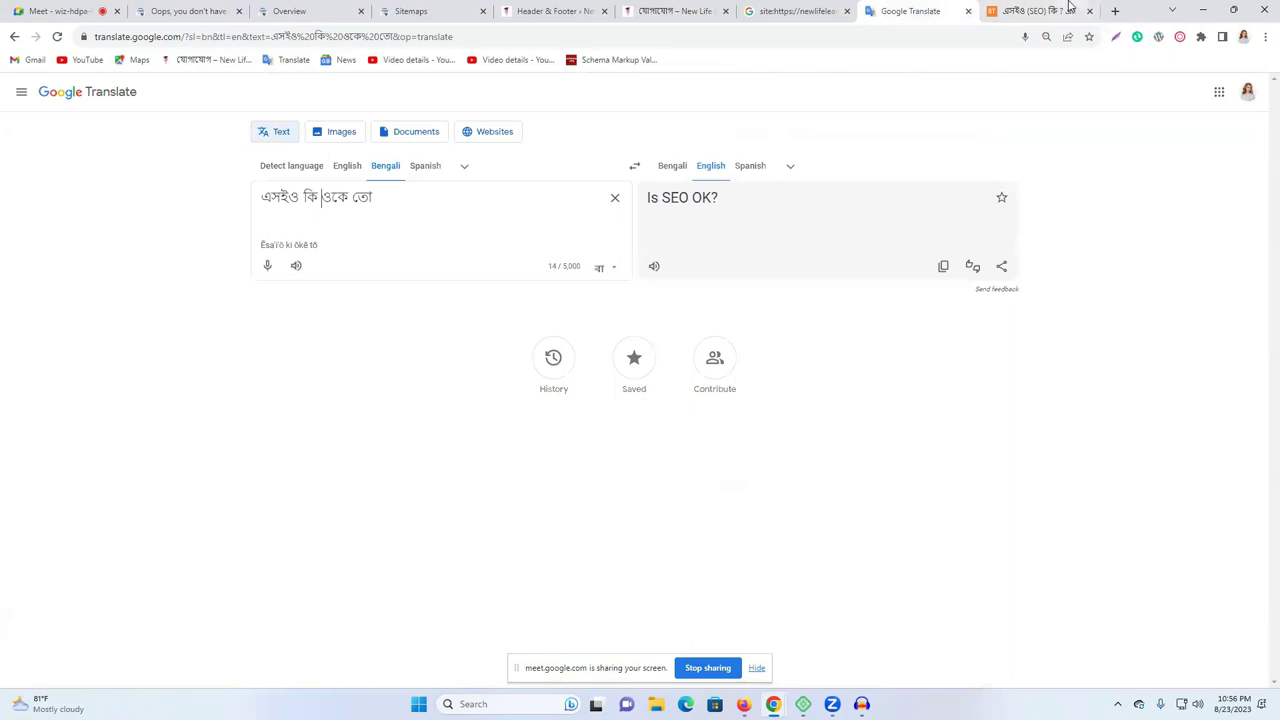
key(ctrl+Tab)
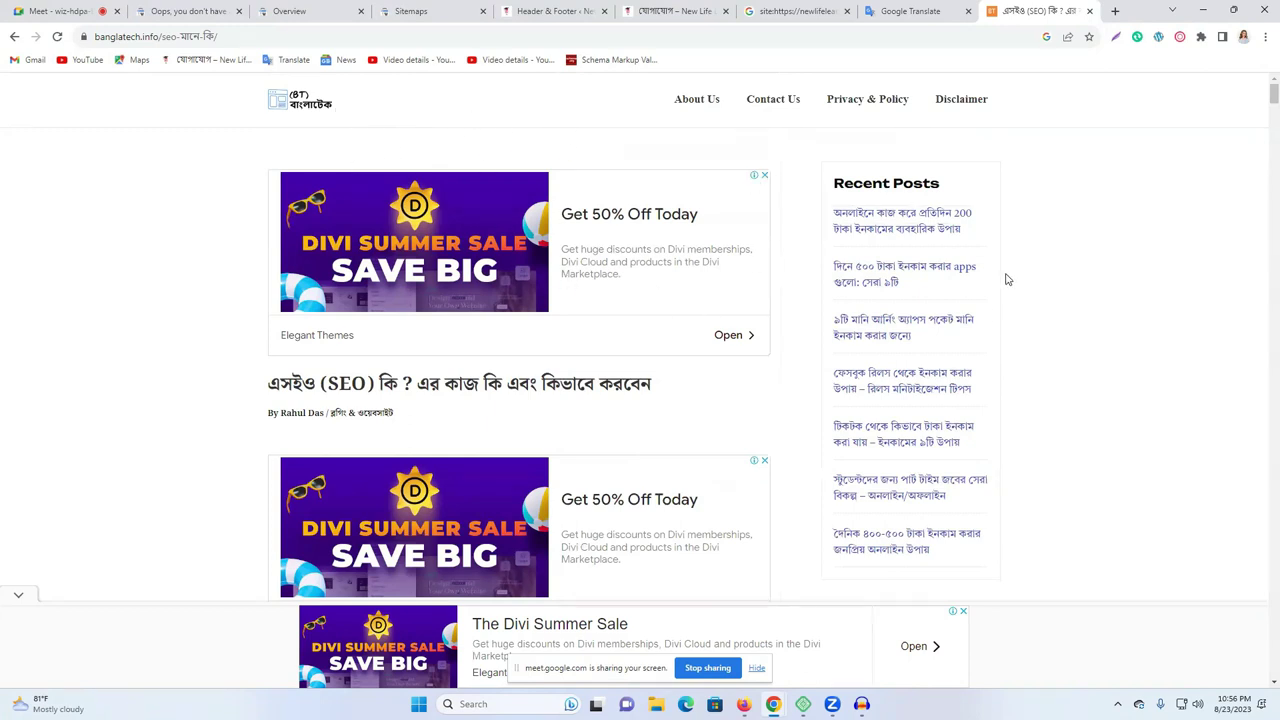
scroll(971, 329, down, 6)
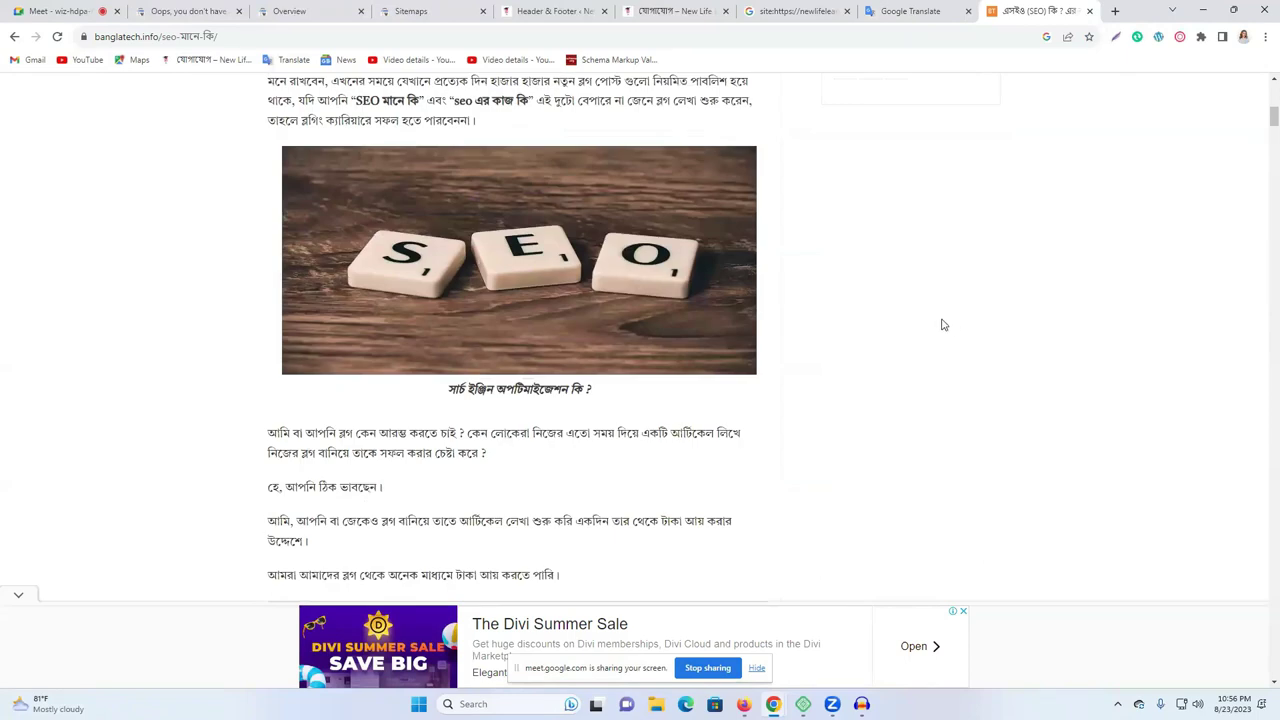
scroll(941, 324, down, 8)
scroll(909, 324, down, 5)
scroll(246, 120, up, 4)
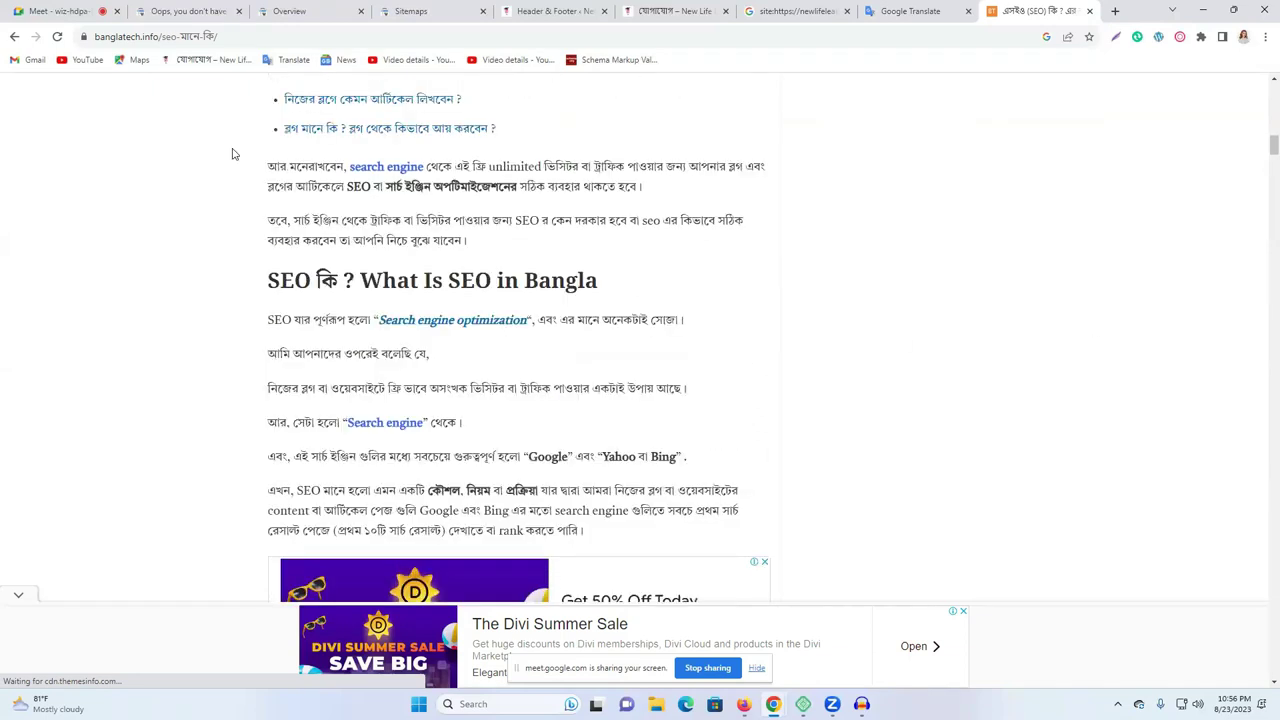
scroll(232, 153, up, 4)
key(alt+Left)
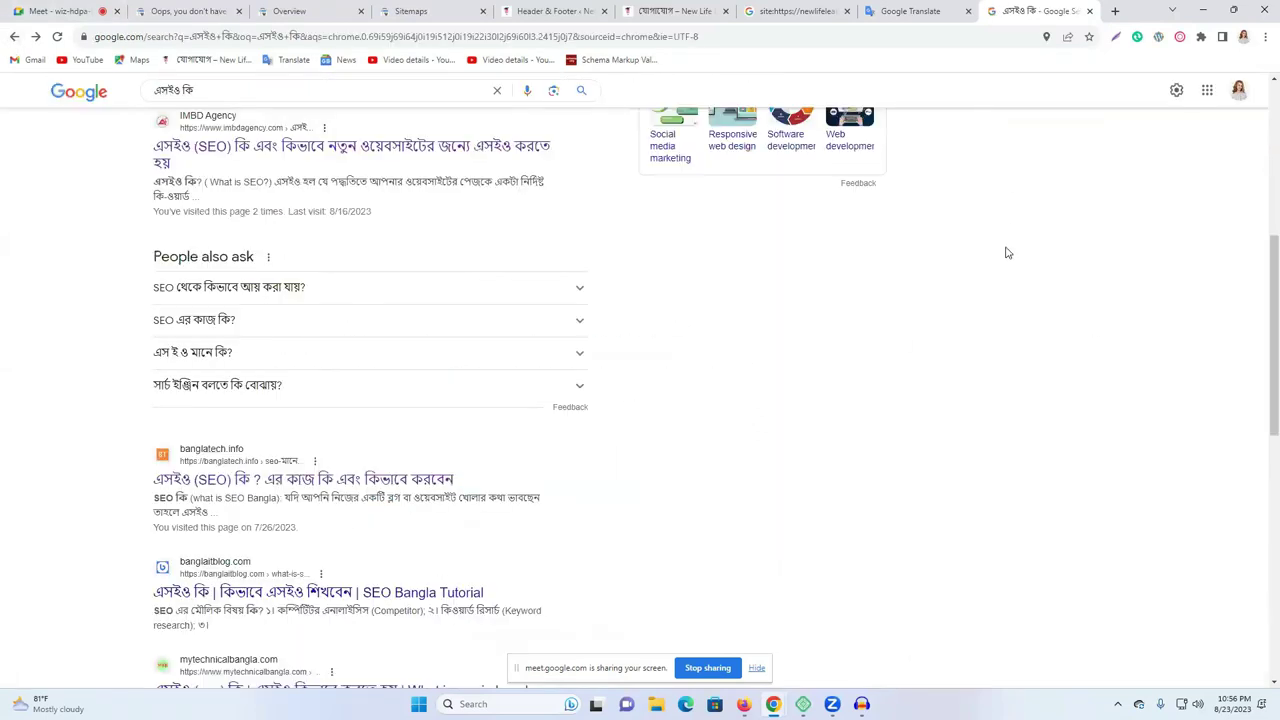
scroll(1000, 258, up, 5)
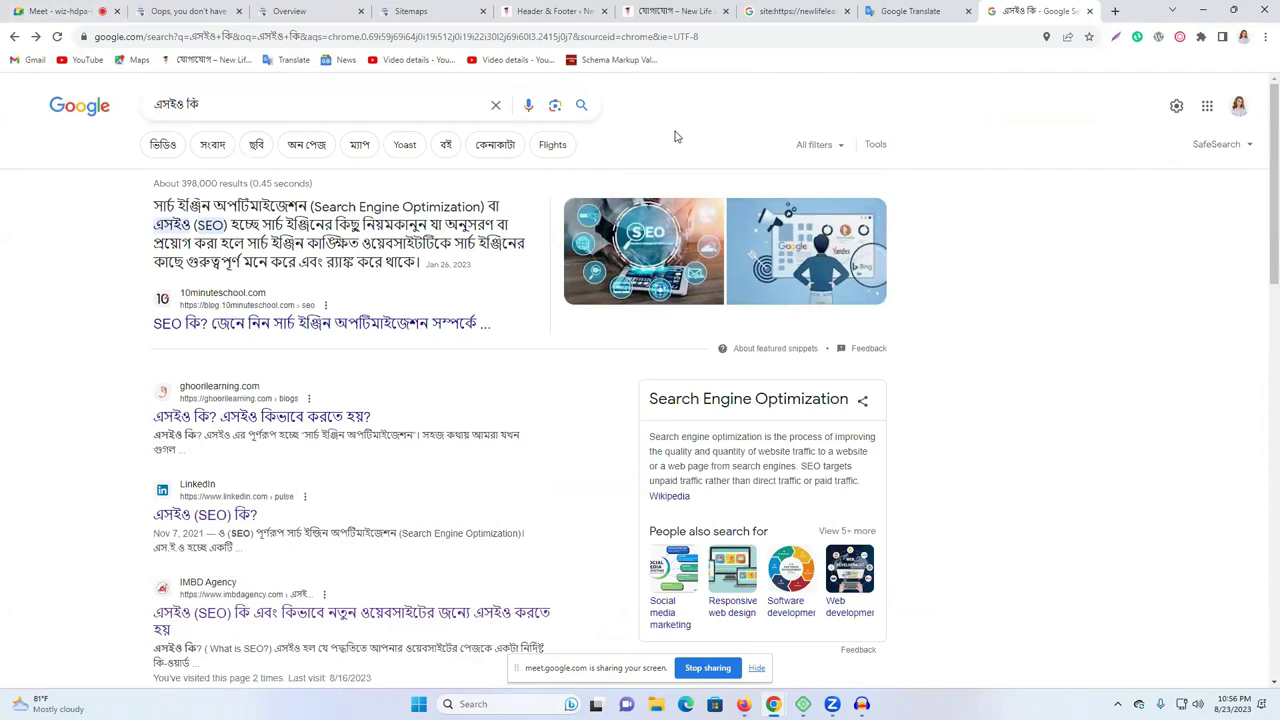
click(291, 106)
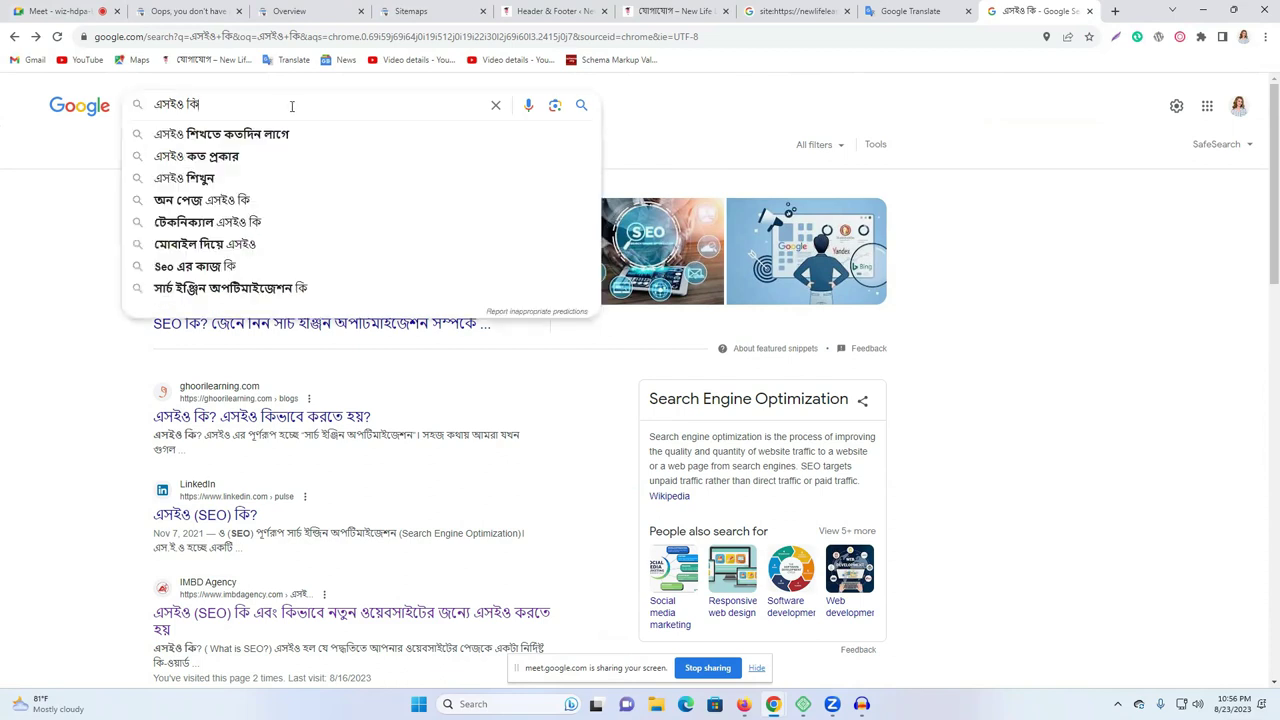
click(963, 215)
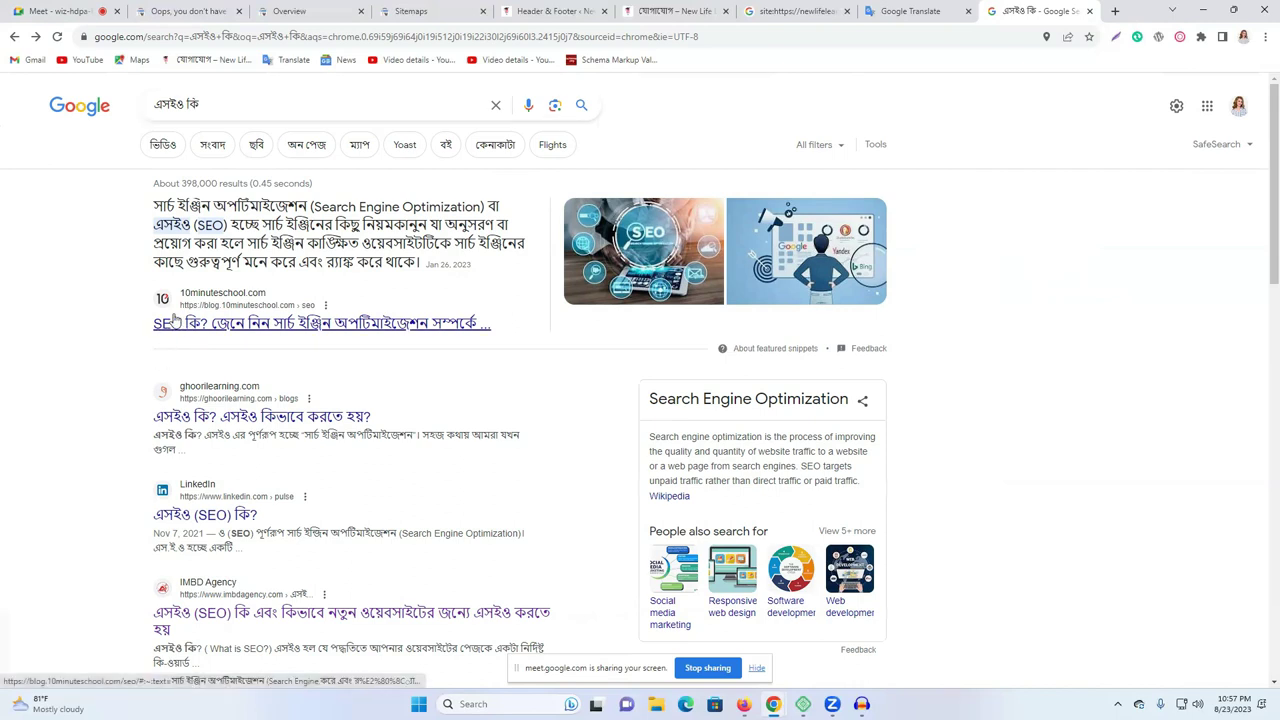
click(238, 103)
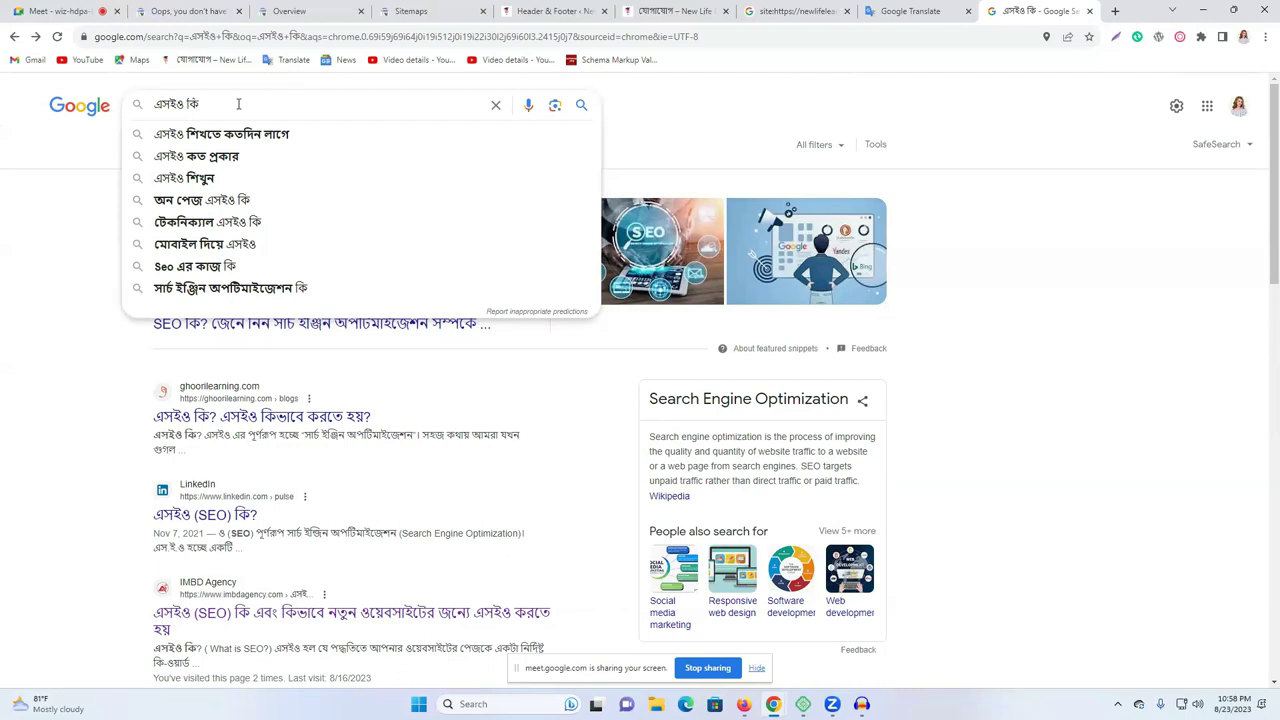
Close the Google search, site: results, Translate, contact, Header & Footer and Sitemaps tabs.
click(1108, 176)
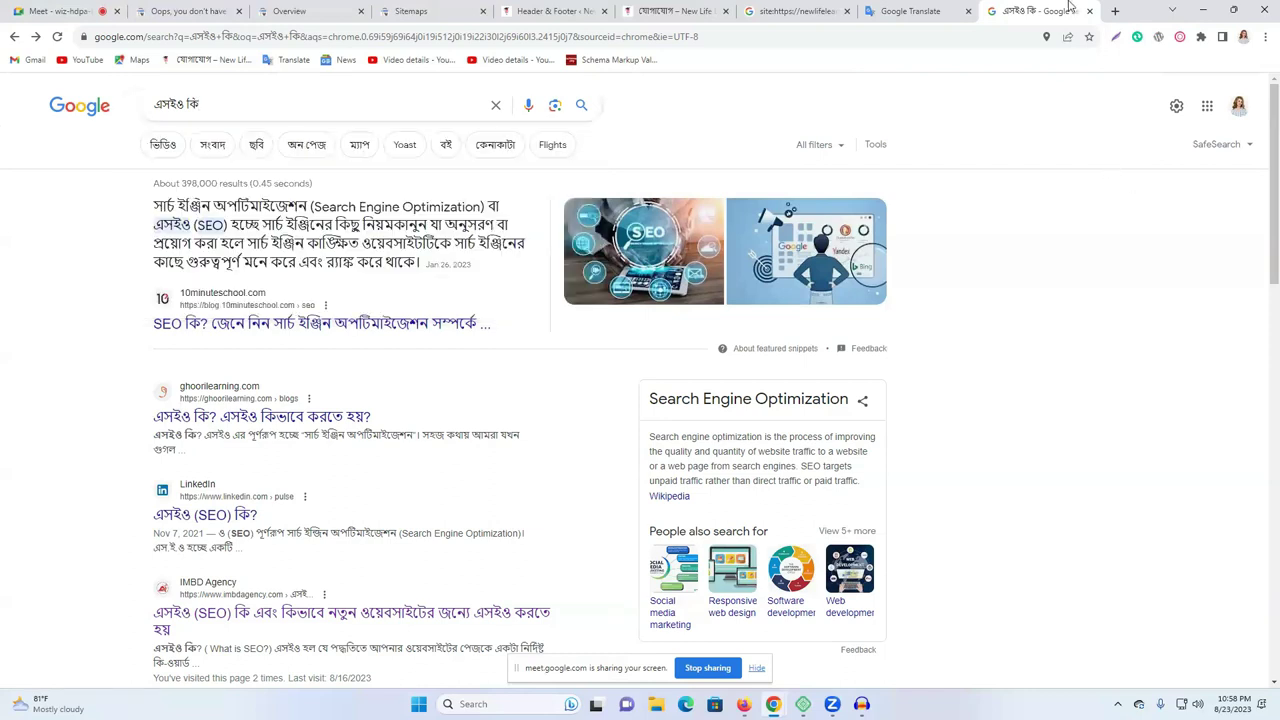
click(1089, 11)
click(872, 10)
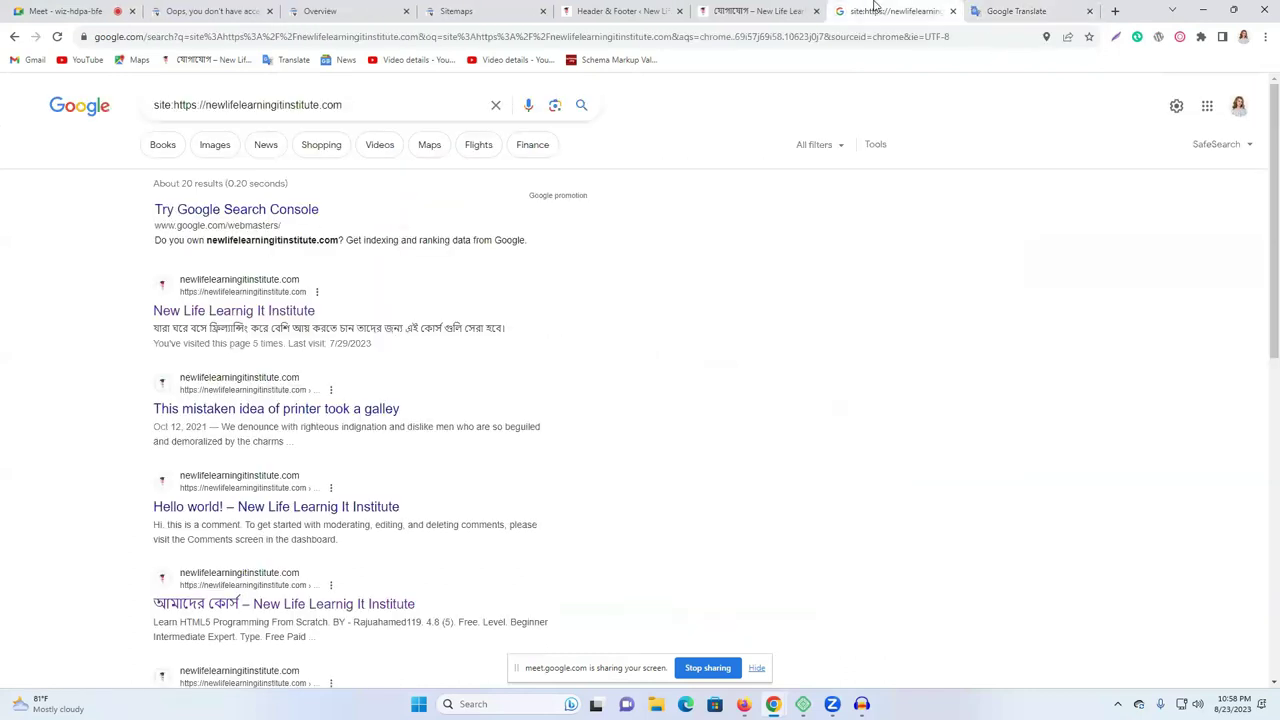
click(952, 11)
click(953, 12)
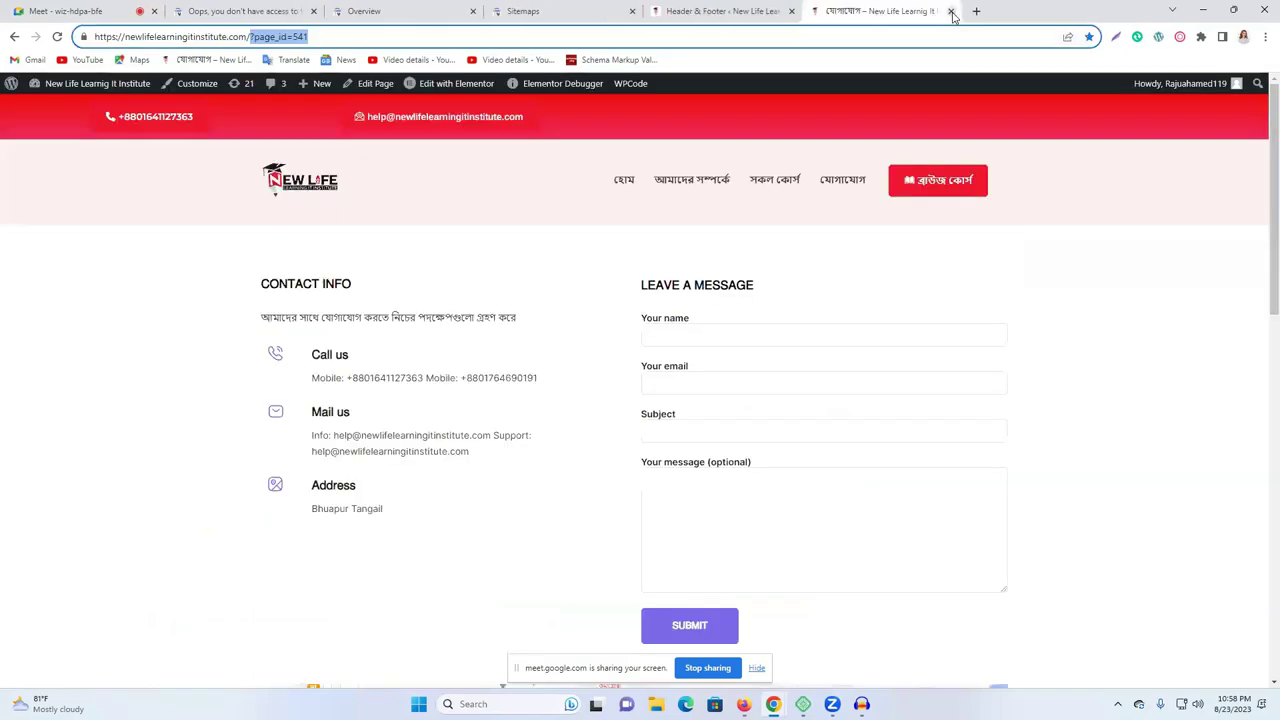
click(716, 11)
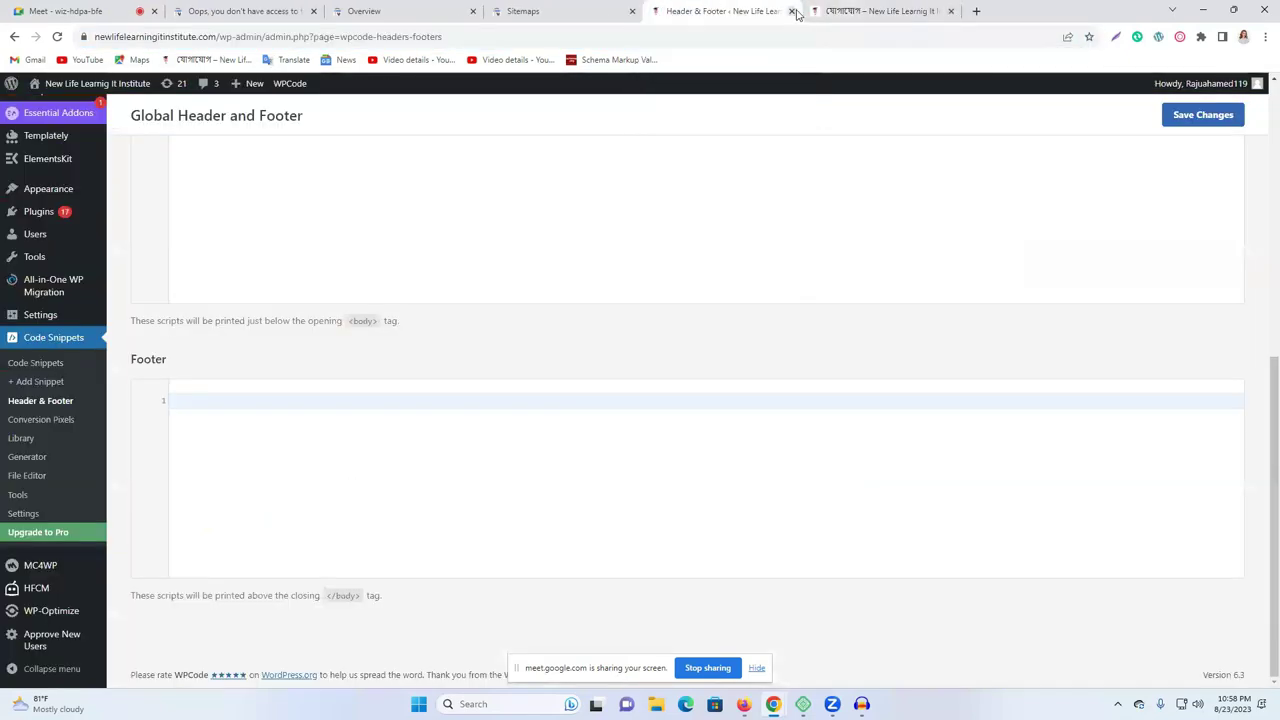
click(854, 10)
click(950, 11)
click(792, 11)
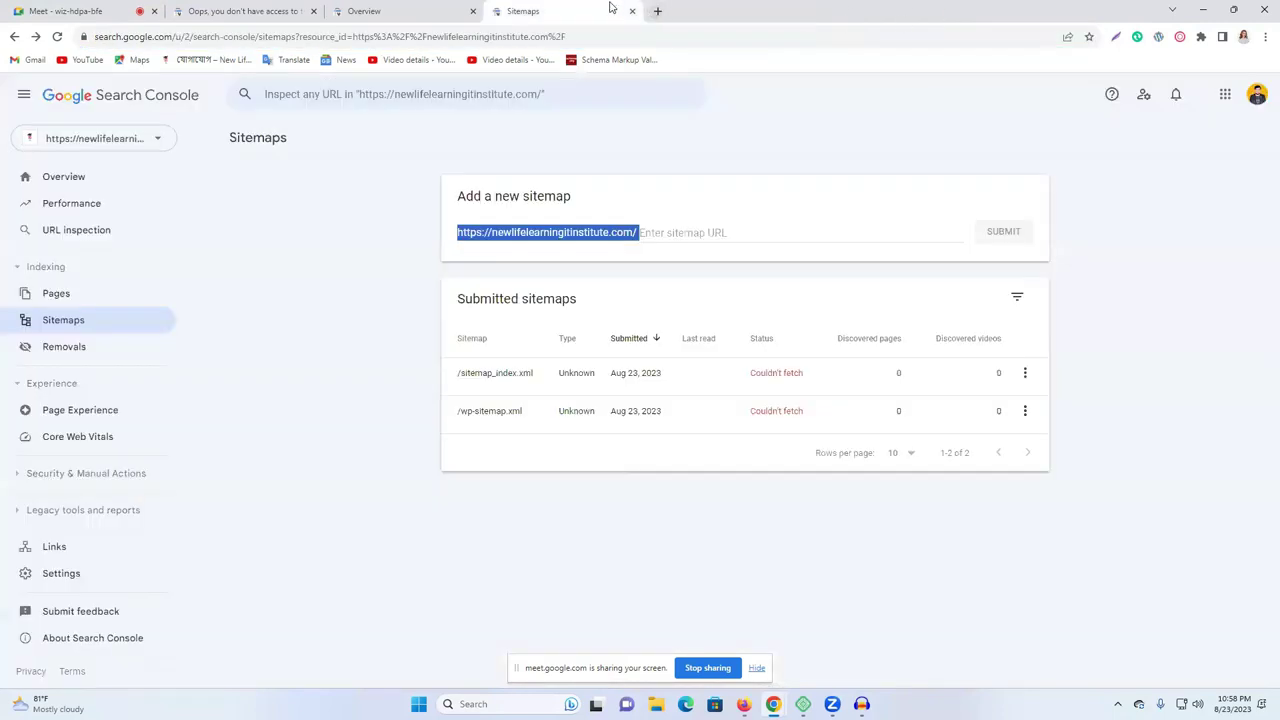
click(633, 11)
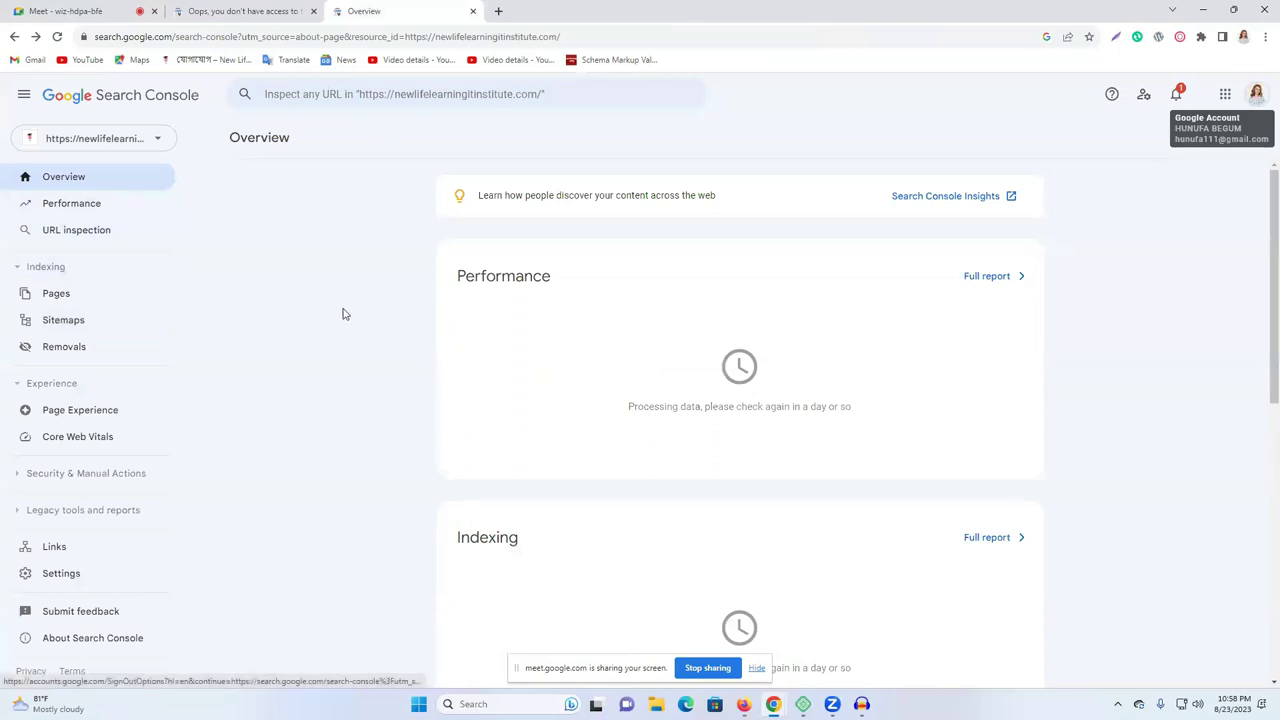
Check the Search Console messages and switch to the no-access property page.
click(1178, 97)
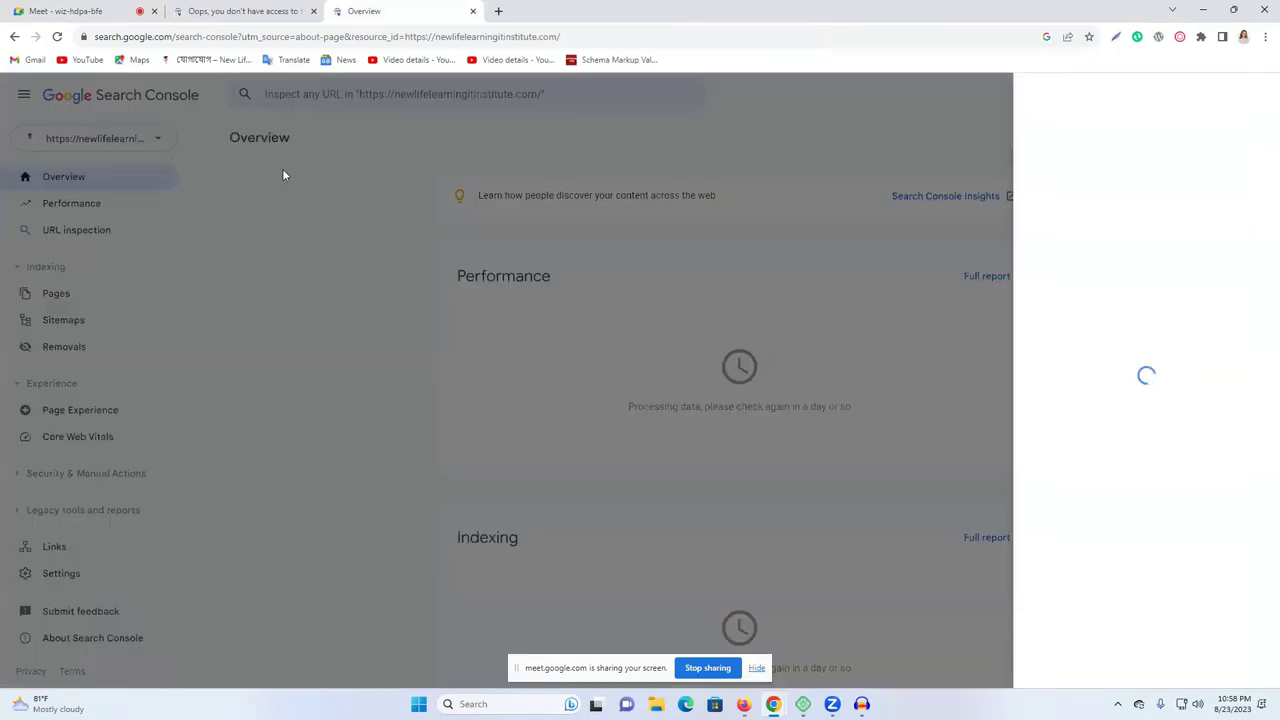
click(262, 10)
click(405, 10)
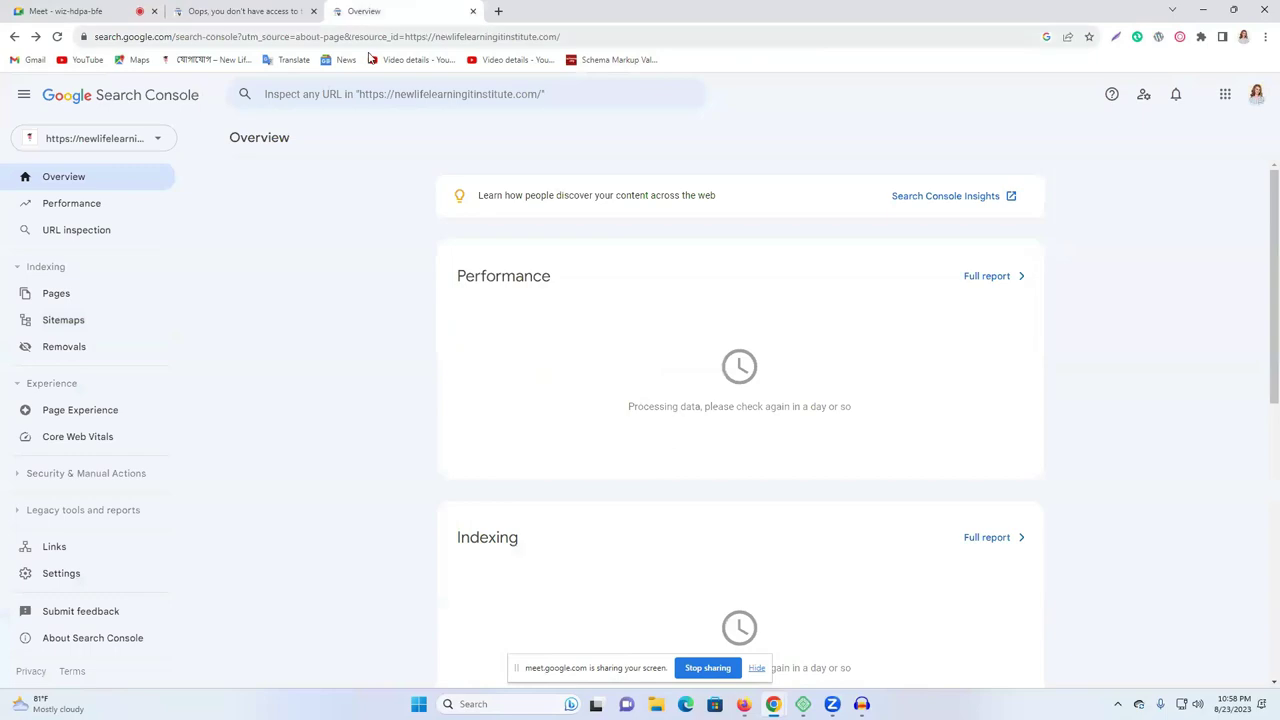
click(295, 10)
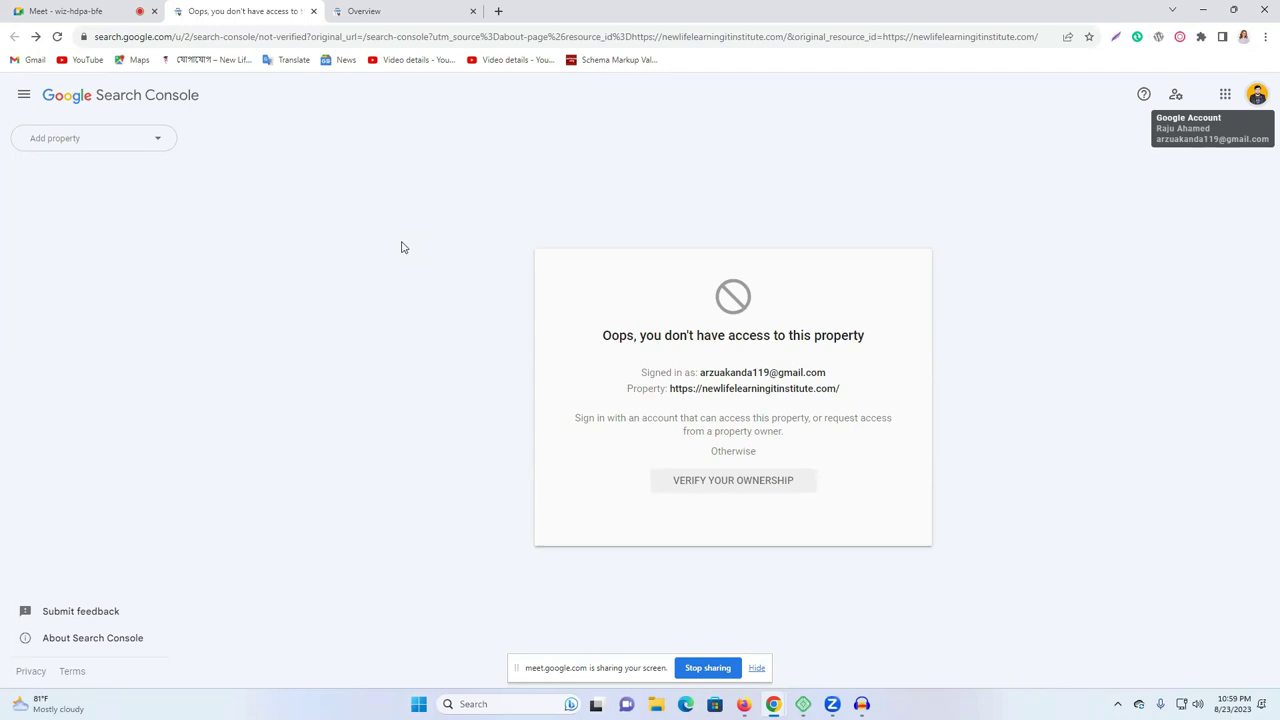
Open and dismiss the add-property list on the newlifelearningitinstitute.com no-access page.
click(154, 145)
click(359, 160)
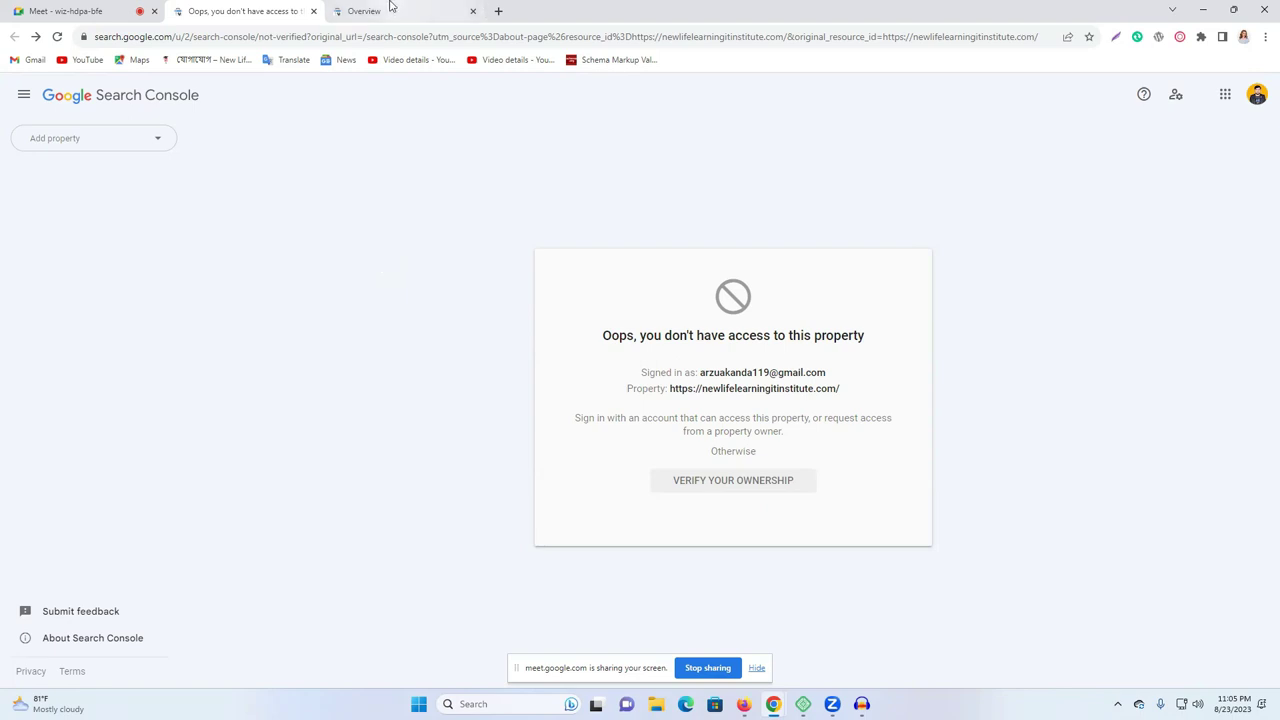
Load the Facebook profile page in a new browser tab.
click(498, 11)
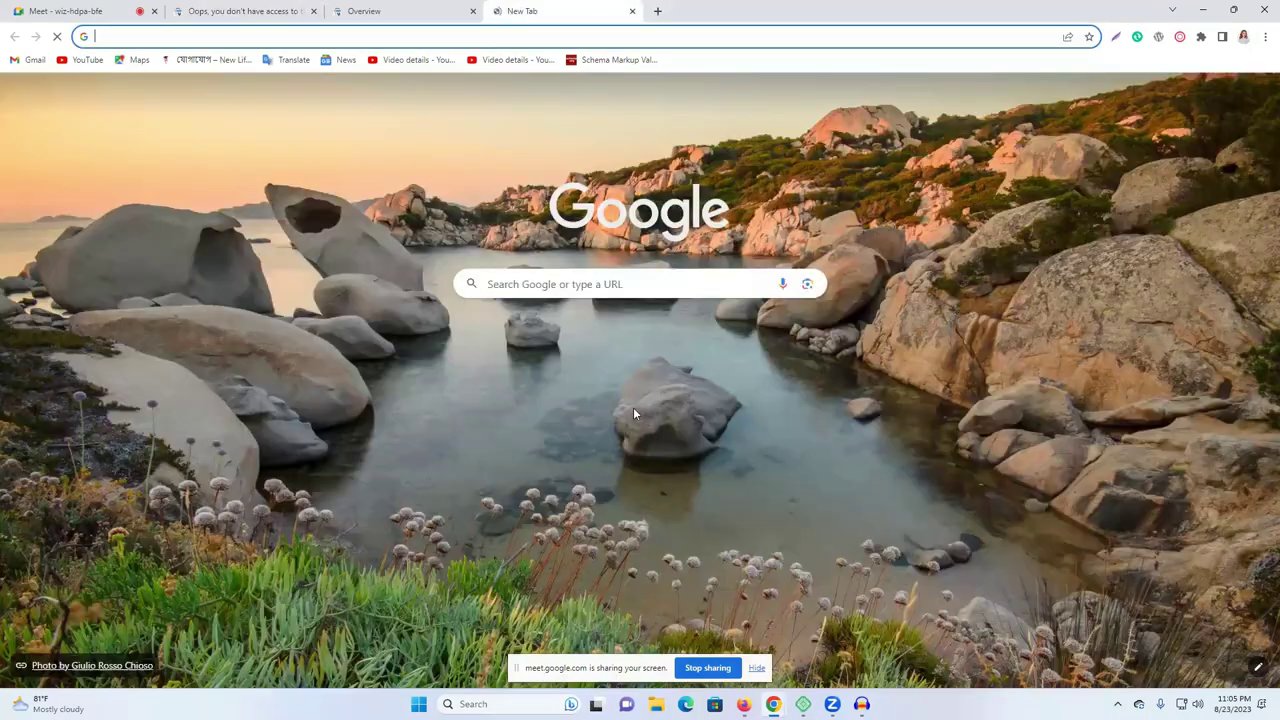
key(Return)
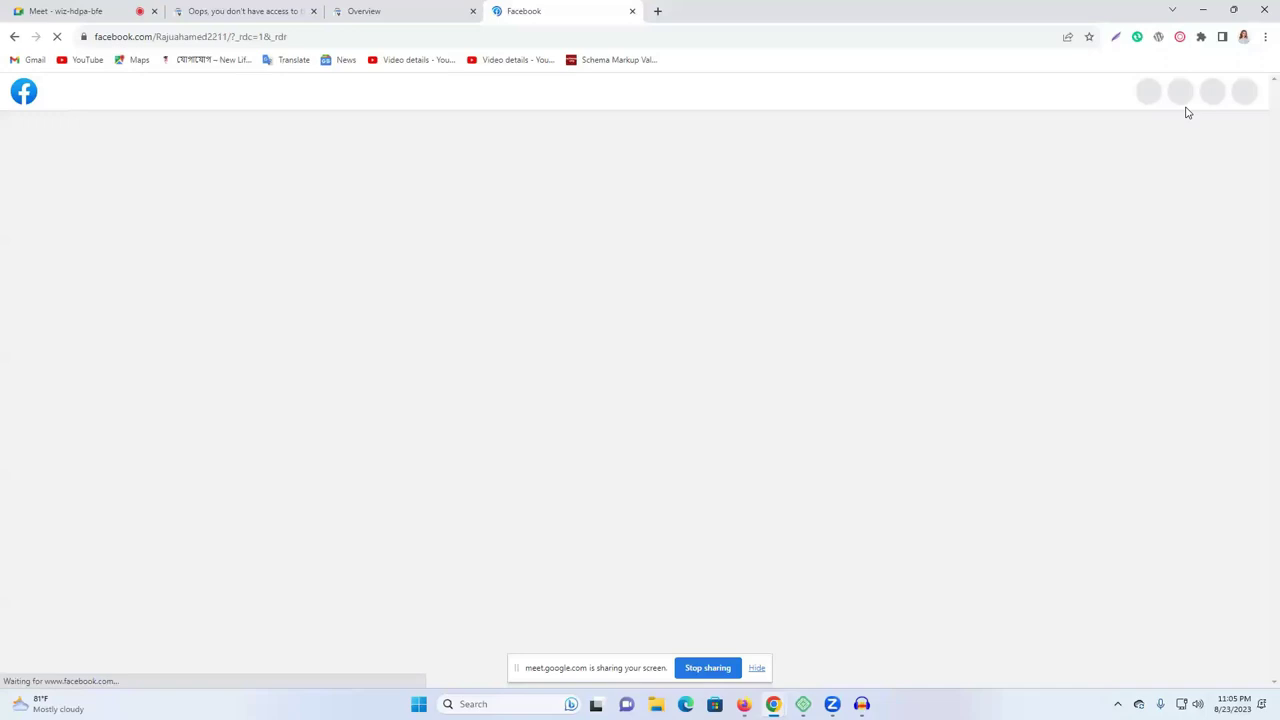
scroll(1187, 112, down, 3)
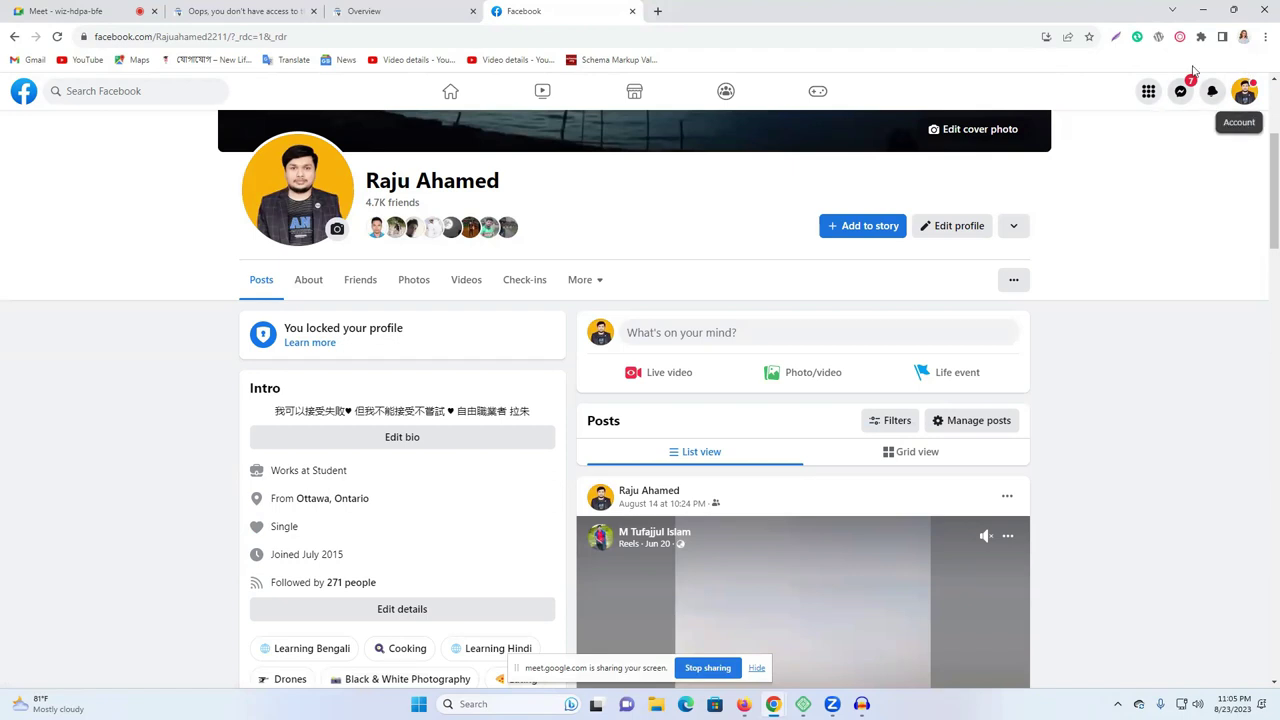
Open the New Life Learning It Institute chat and view the bank statement photo full-screen.
click(1180, 91)
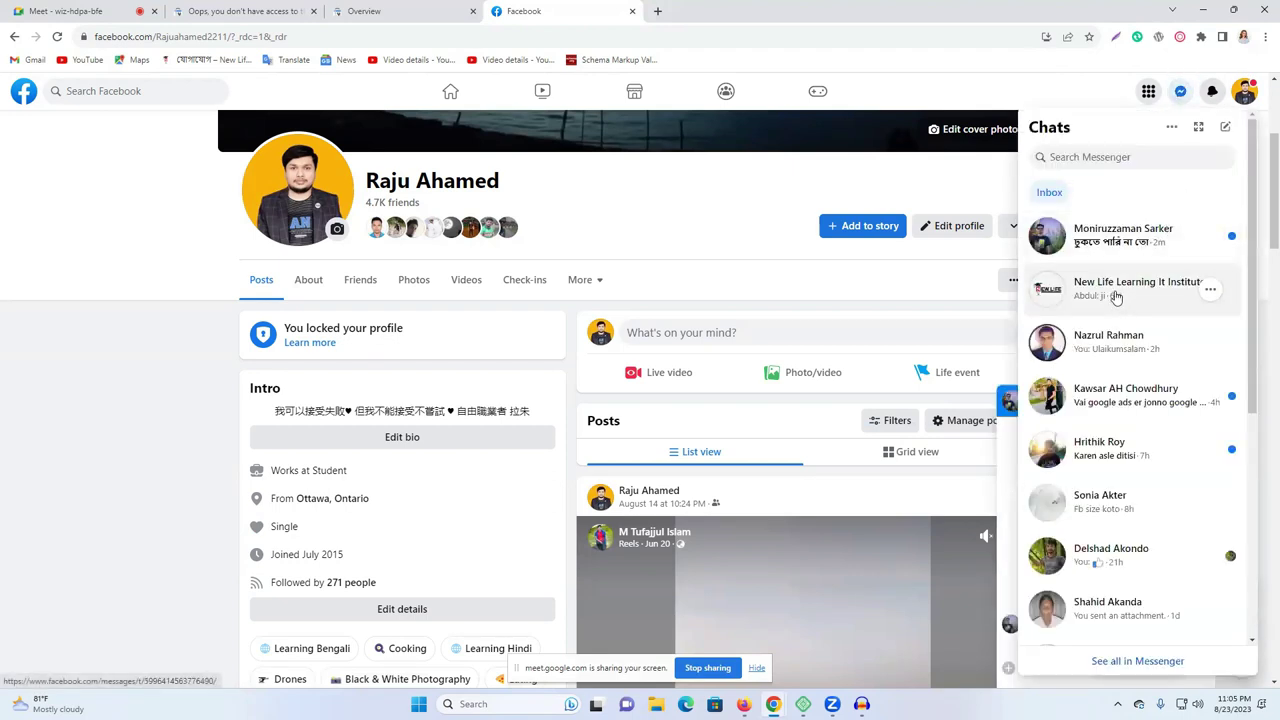
click(1124, 300)
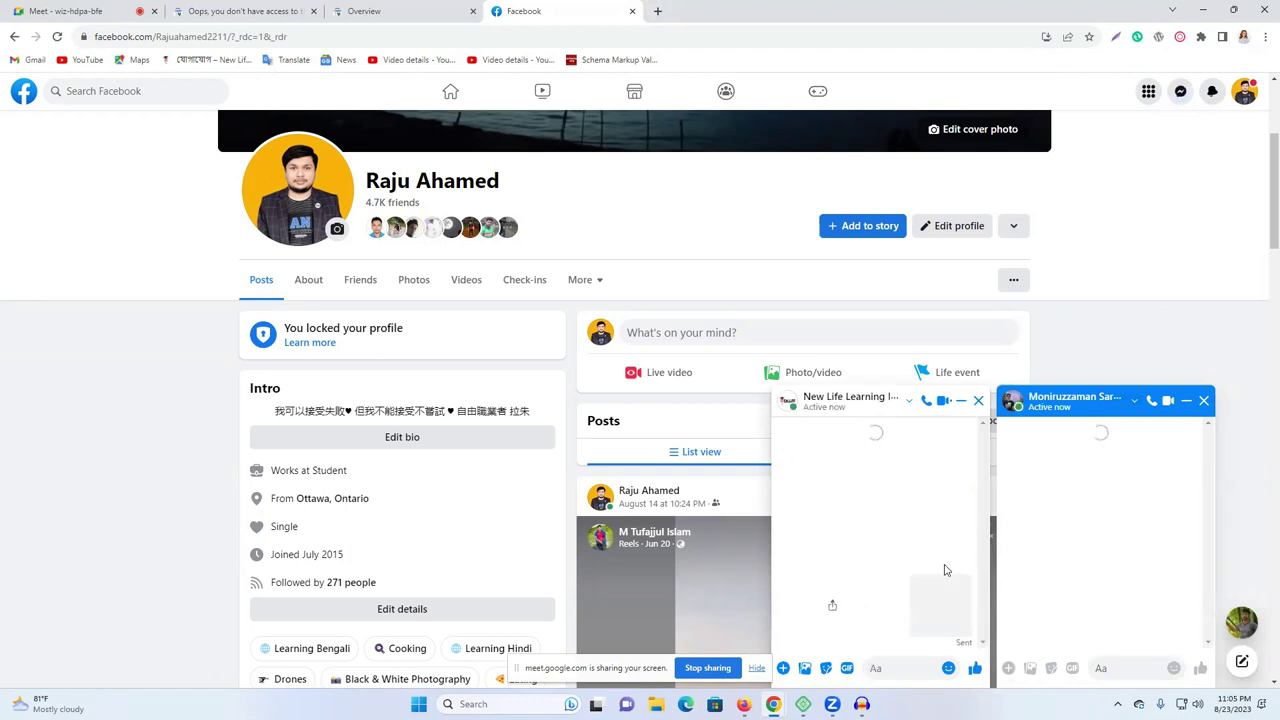
click(940, 595)
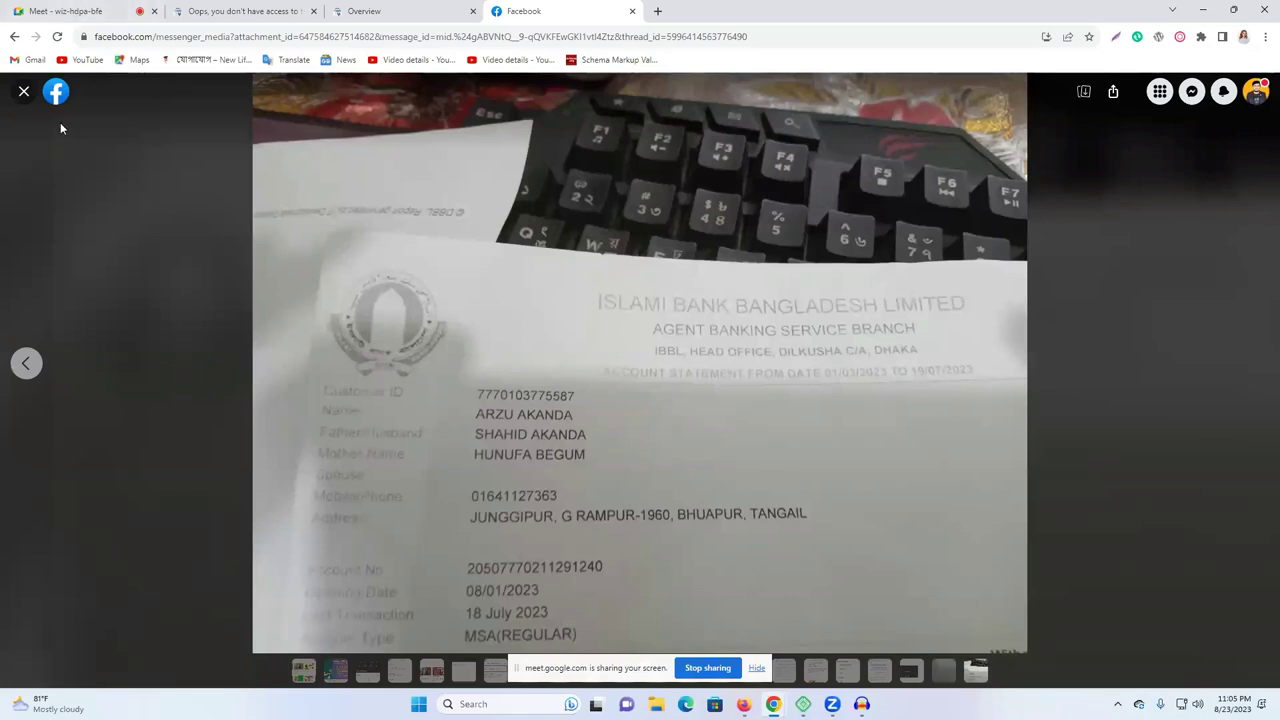
Review the bank statement photo full-screen again, then close the viewer.
click(24, 91)
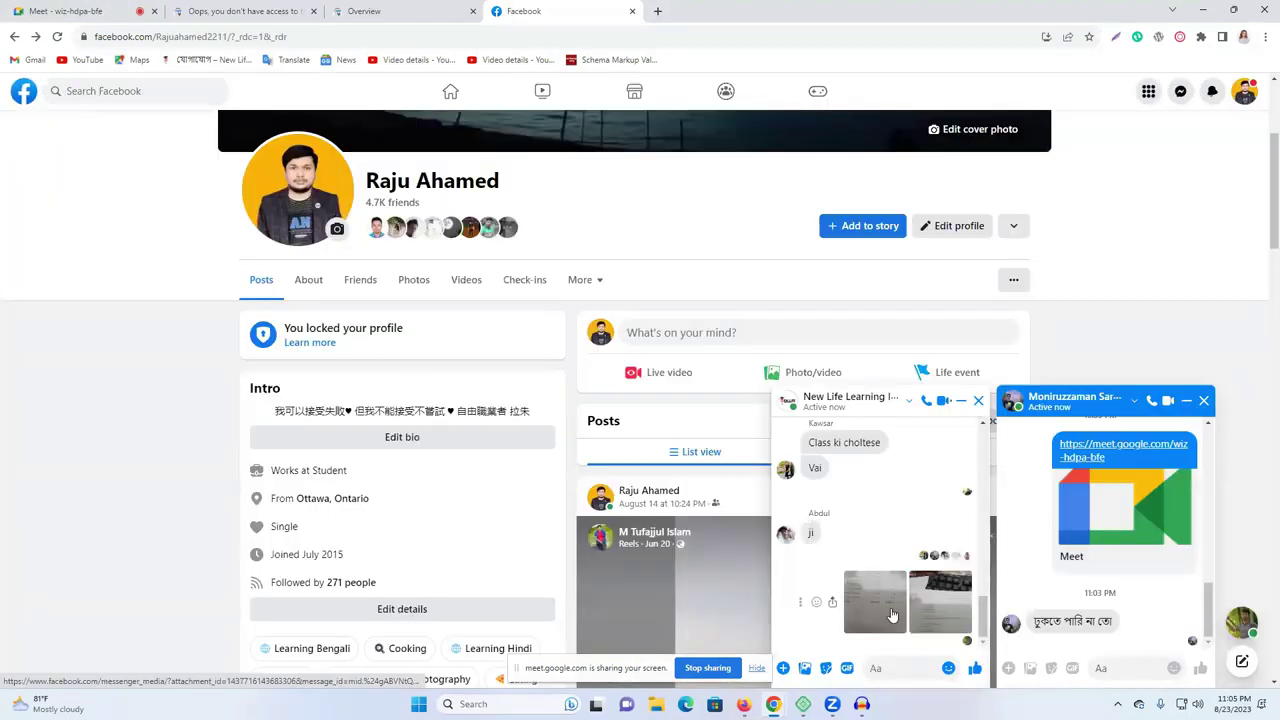
click(893, 614)
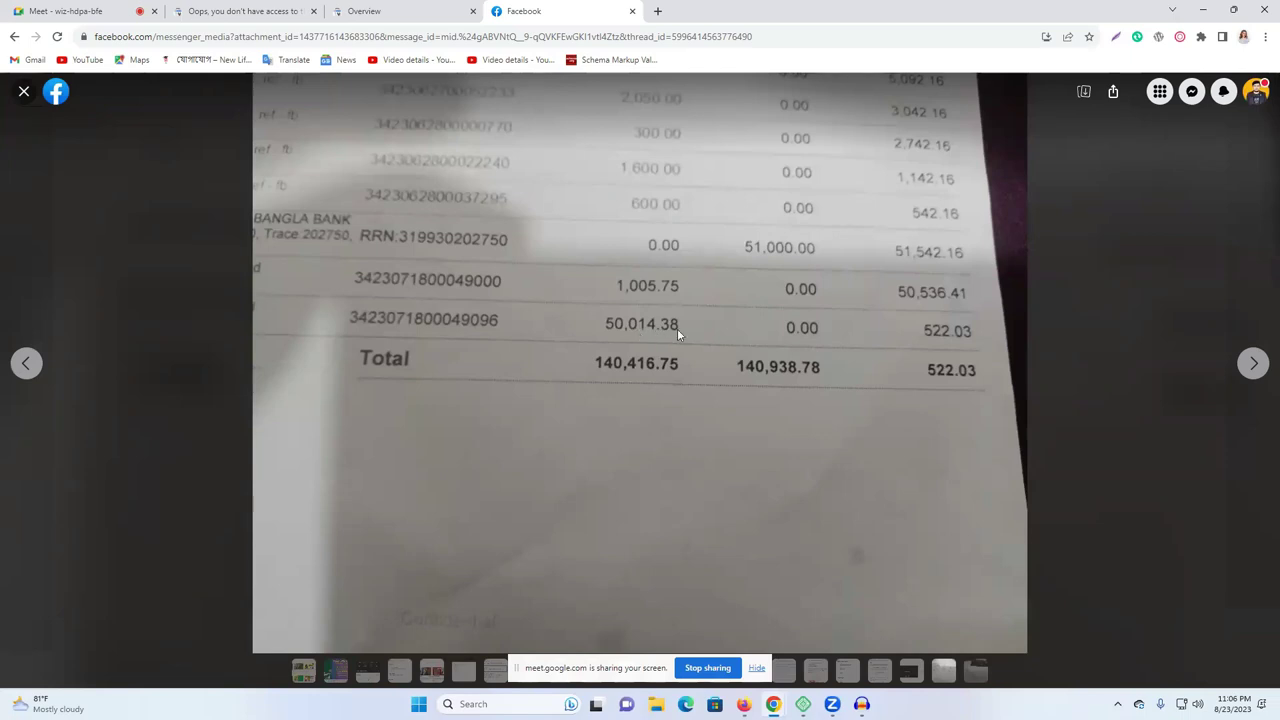
click(23, 95)
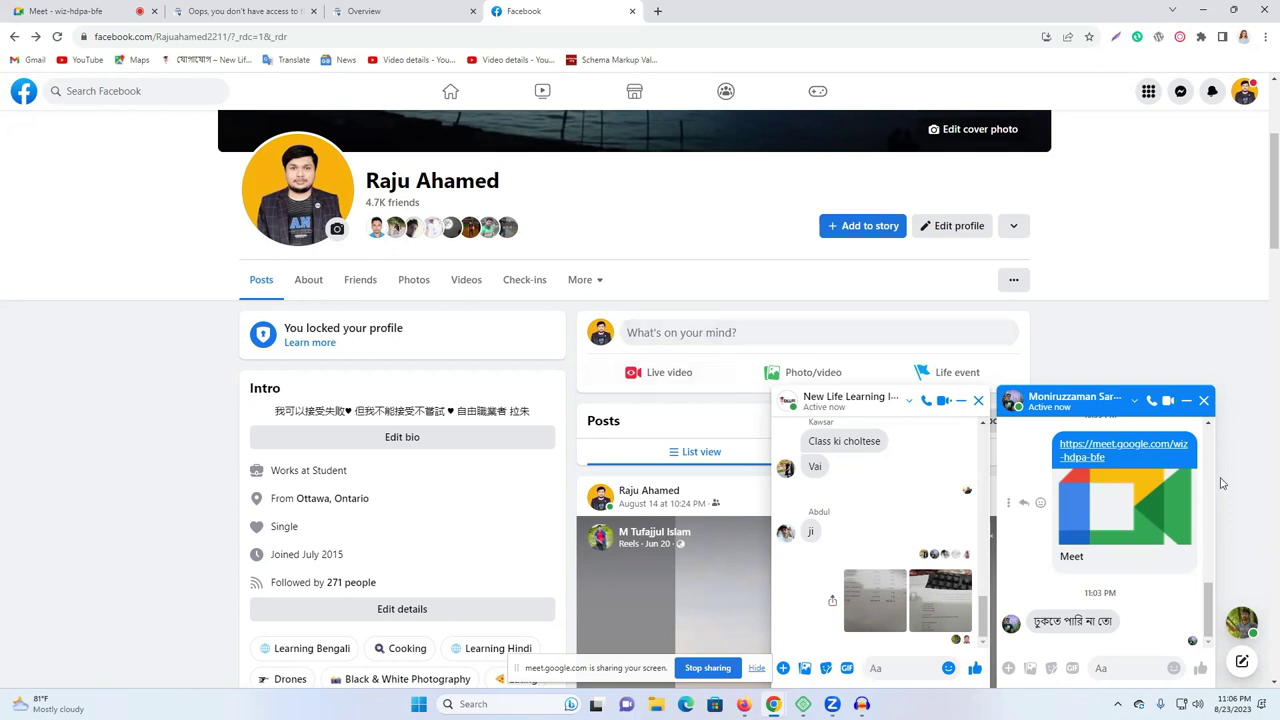
Close the other conversation's chat, view the second photo full-screen, and start a new tab.
click(1205, 402)
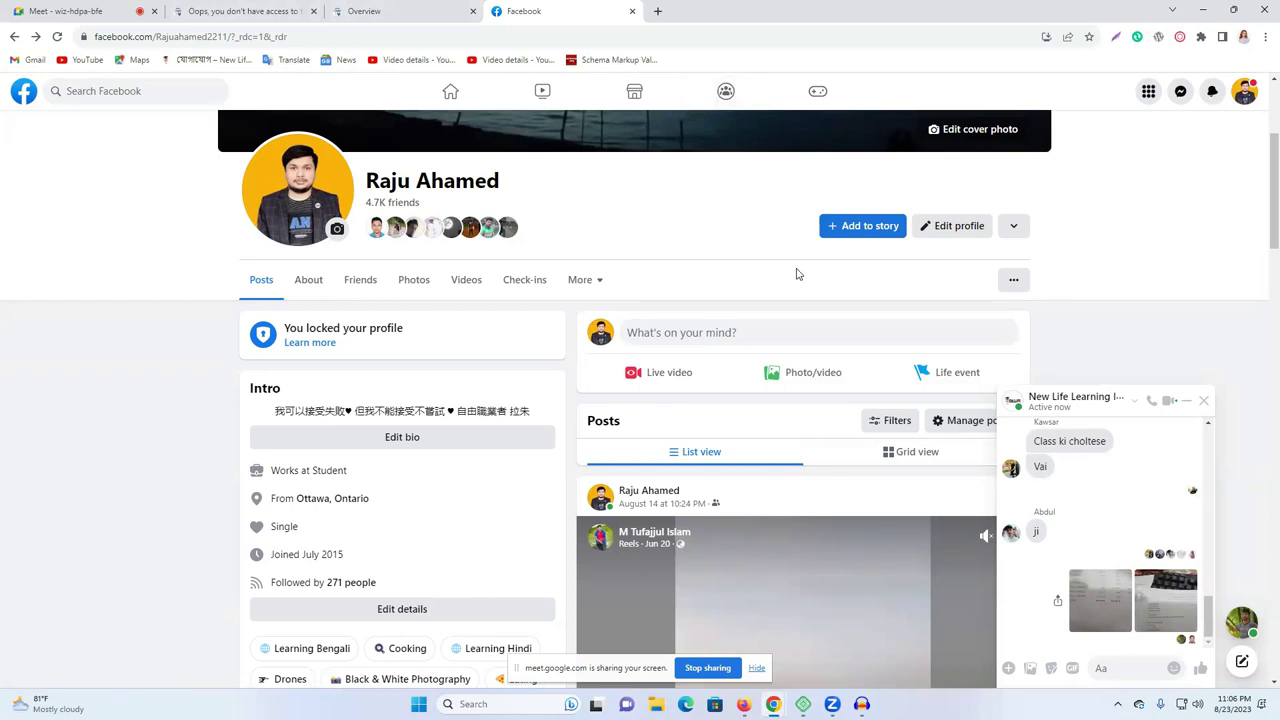
click(1157, 615)
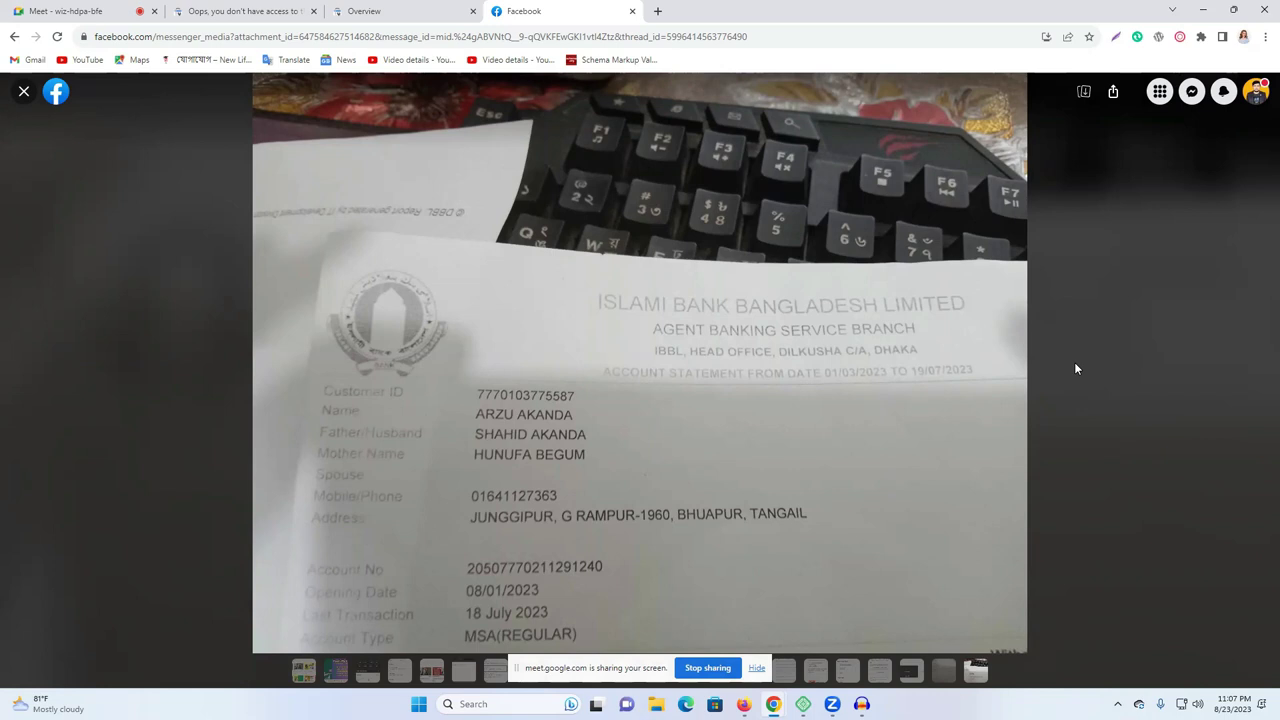
click(658, 10)
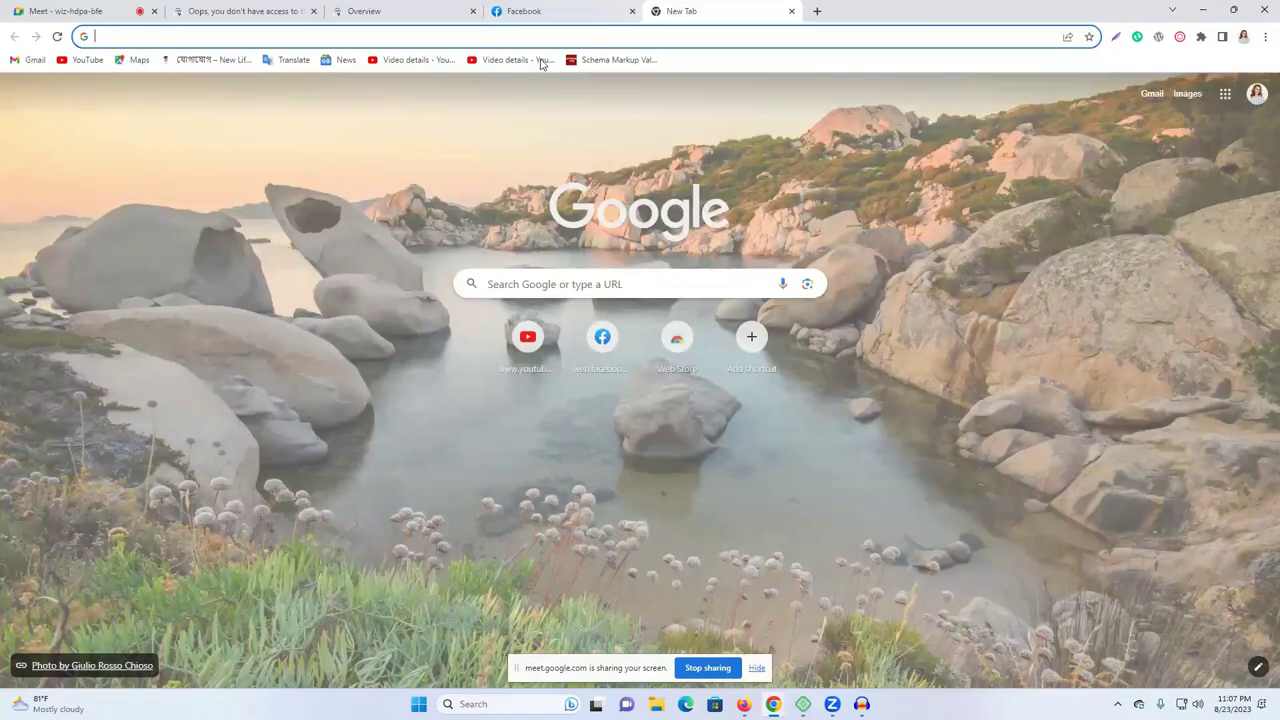
In Google Translate, enter a Bengali-digit phone number, a blank line, and the digits ৬৫৬৫৬৫.
click(293, 60)
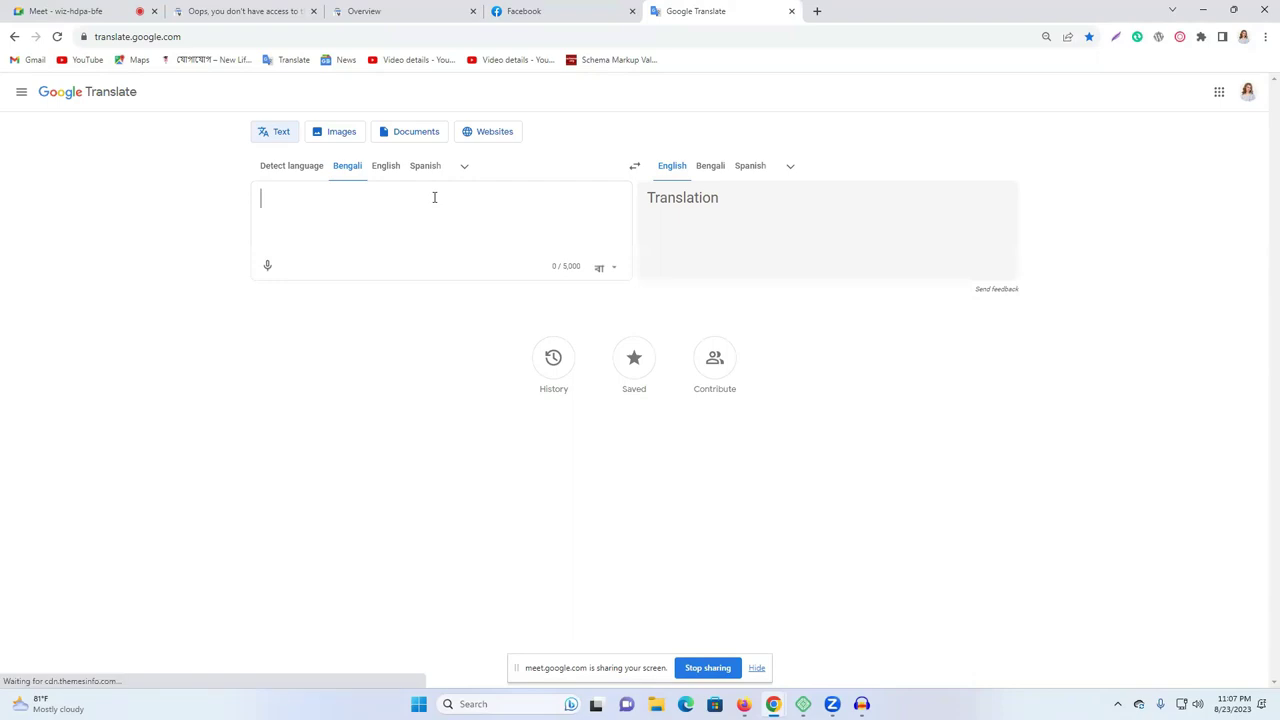
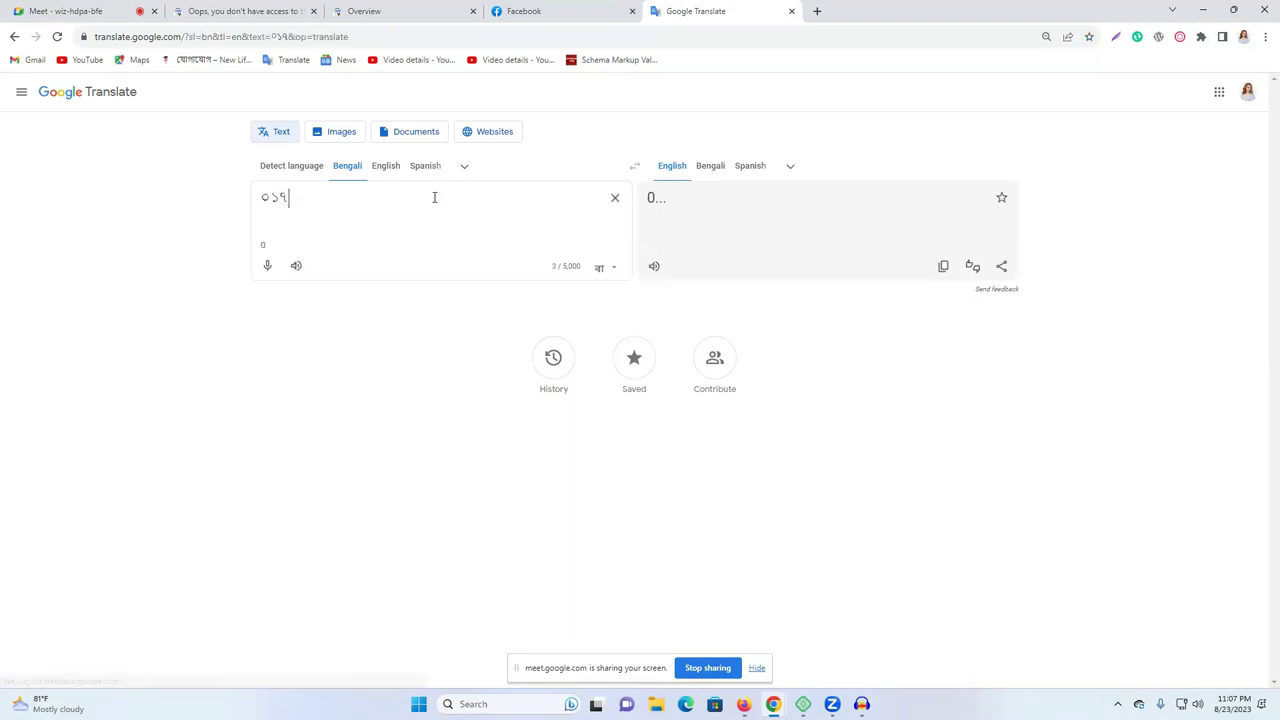
key(BackSpace)
key(BackSpace)
key(BackSpace)
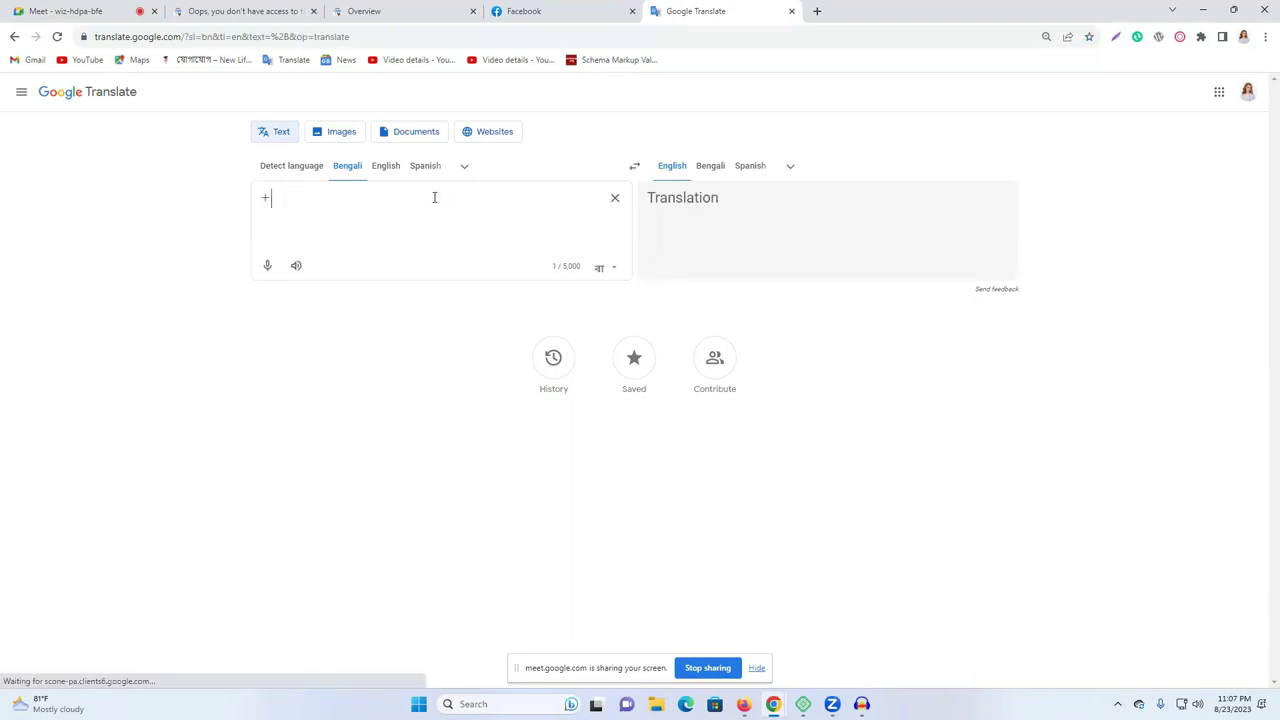
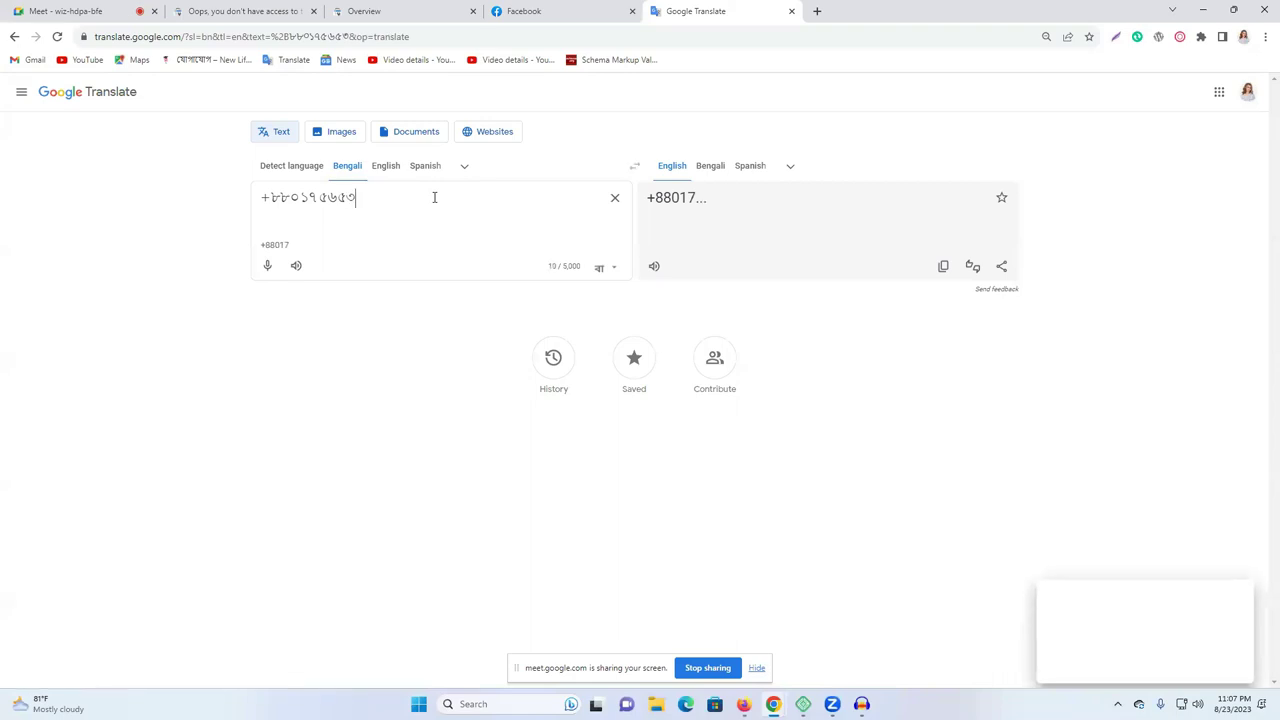
key(Return)
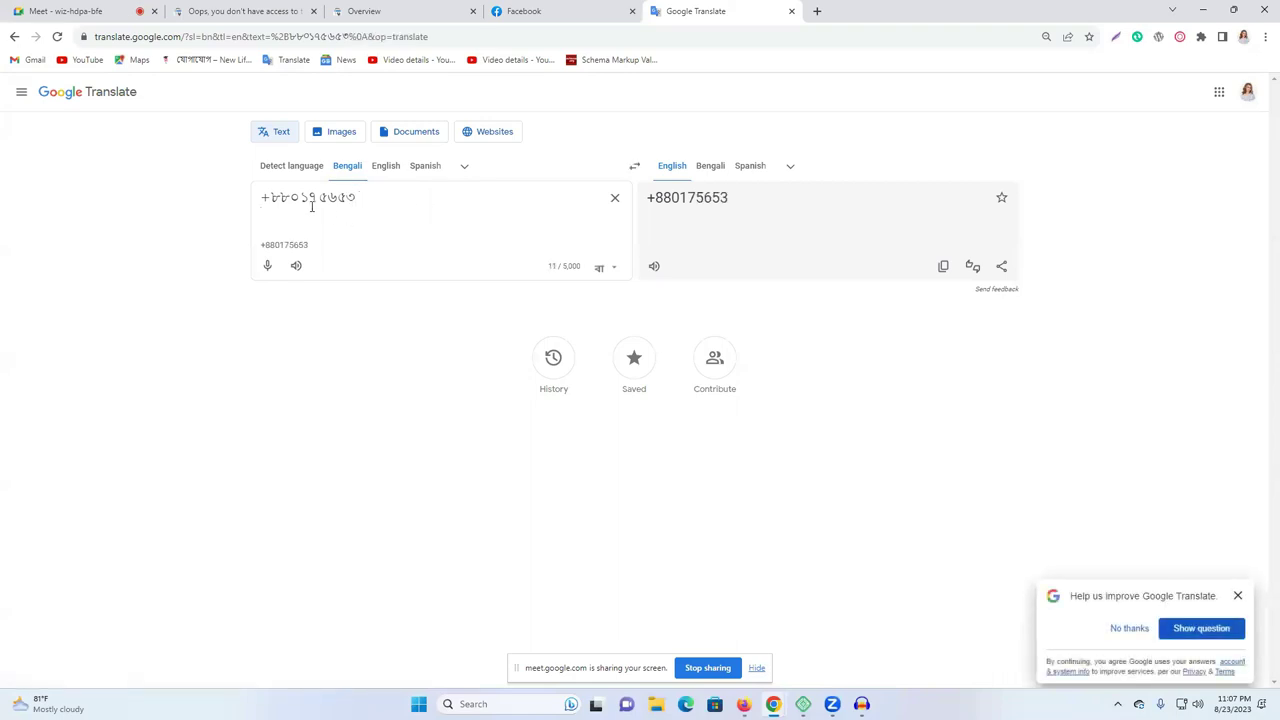
key(Return)
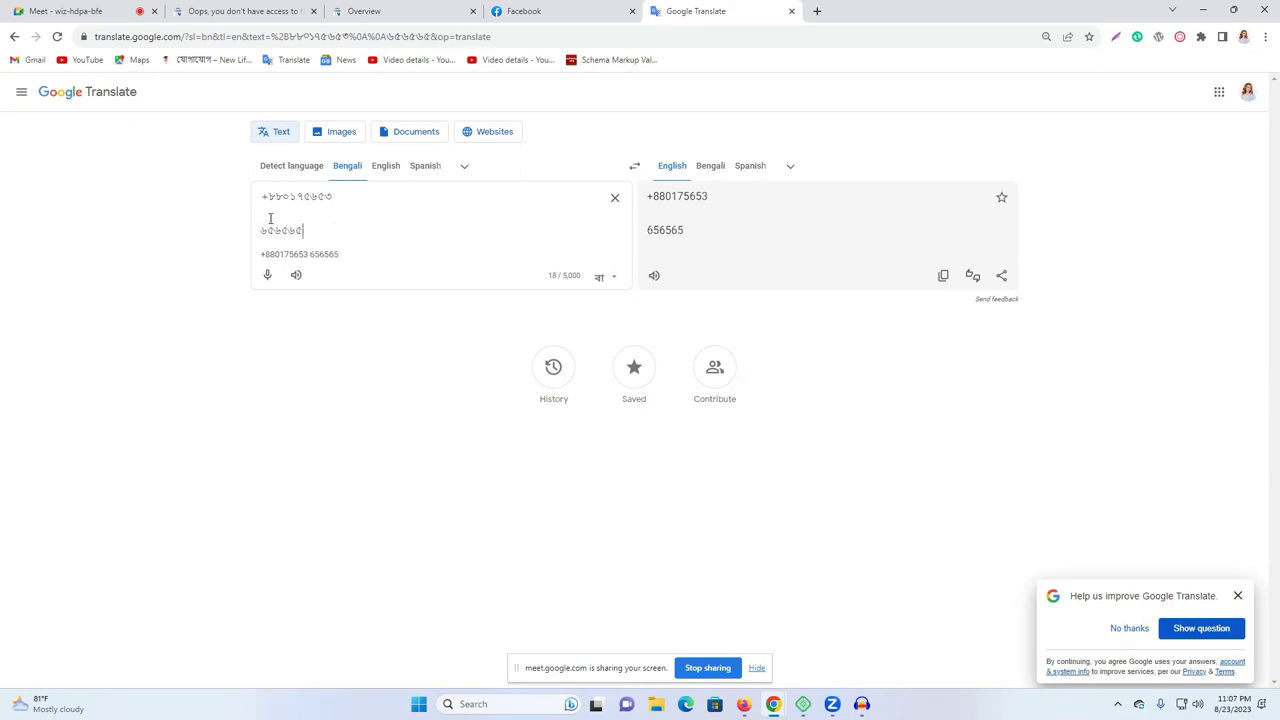
Type 'wht--appl' on the blank second line and pick the Bengali spelling এপিপি for 'app'.
drag(326, 229, 259, 202)
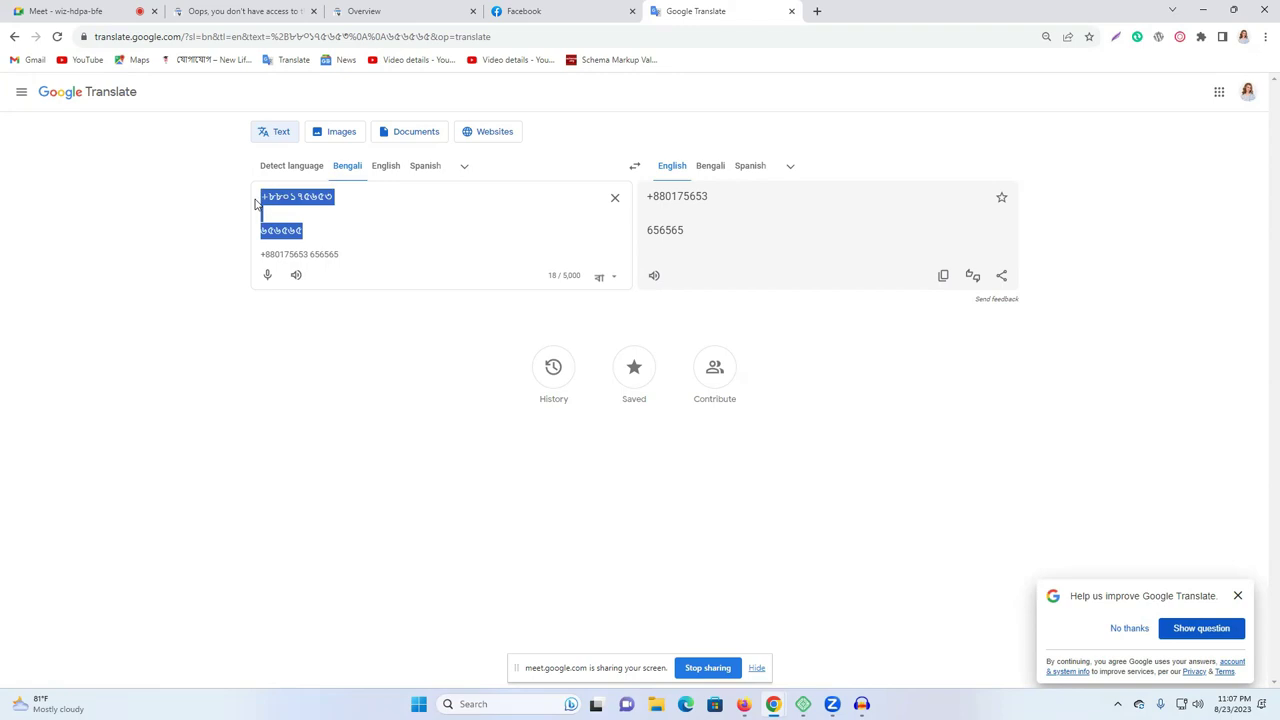
click(309, 210)
click(309, 229)
drag(309, 229, 251, 206)
click(352, 214)
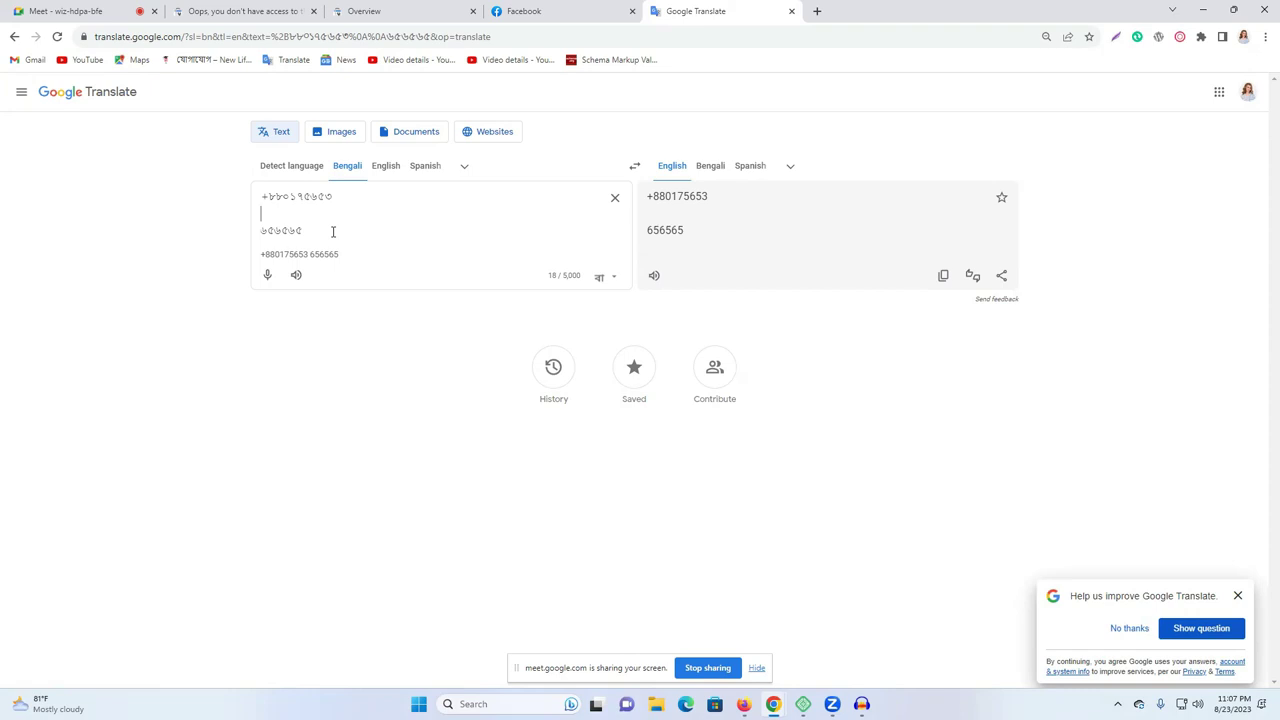
text(wht)
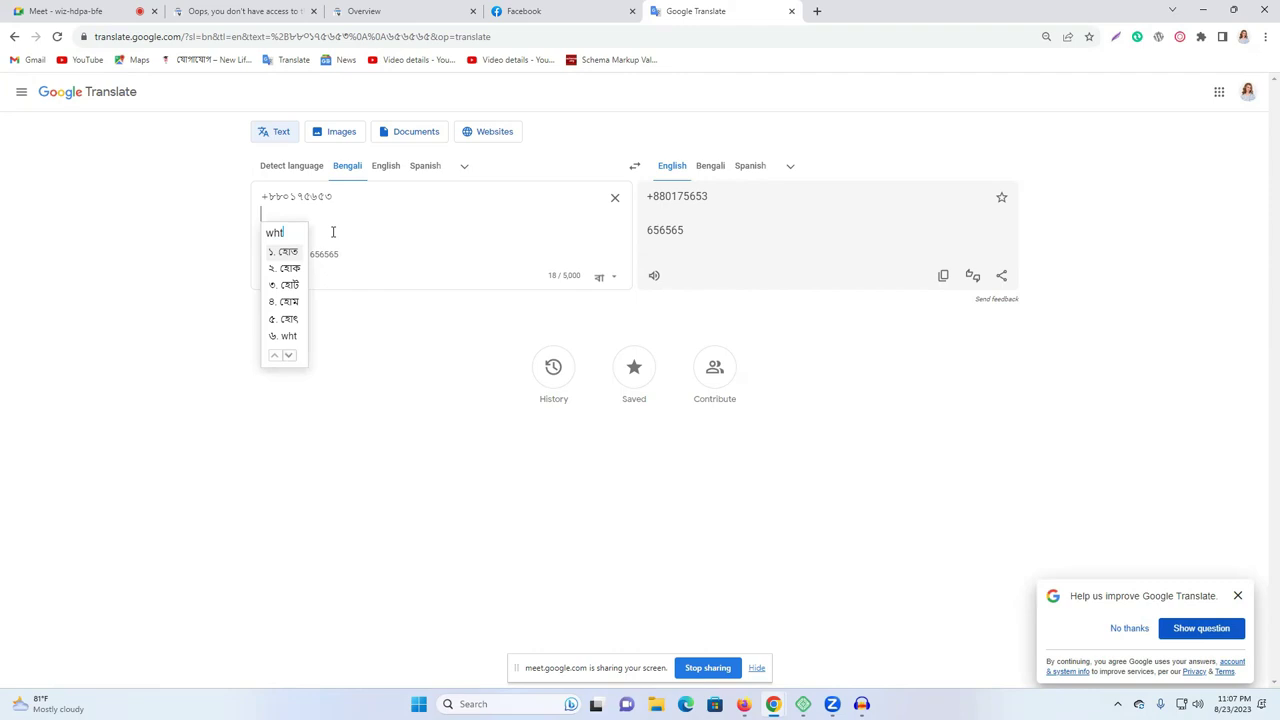
text(--appl)
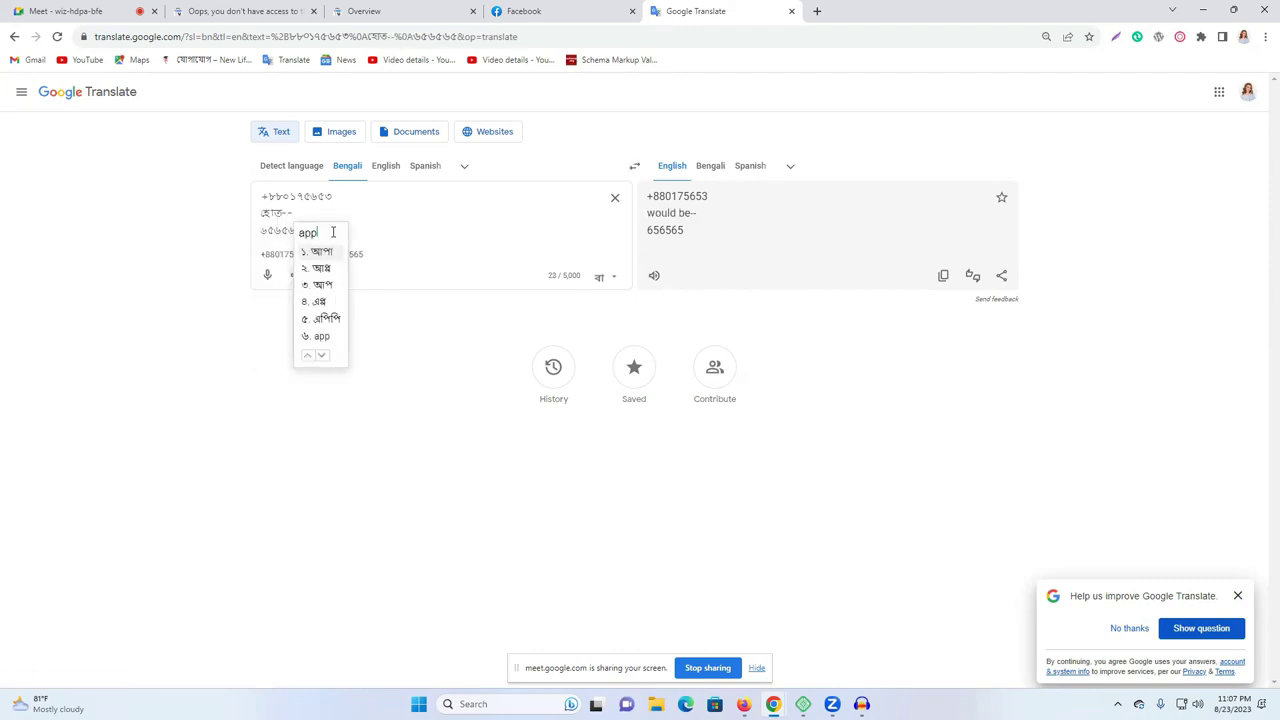
click(310, 320)
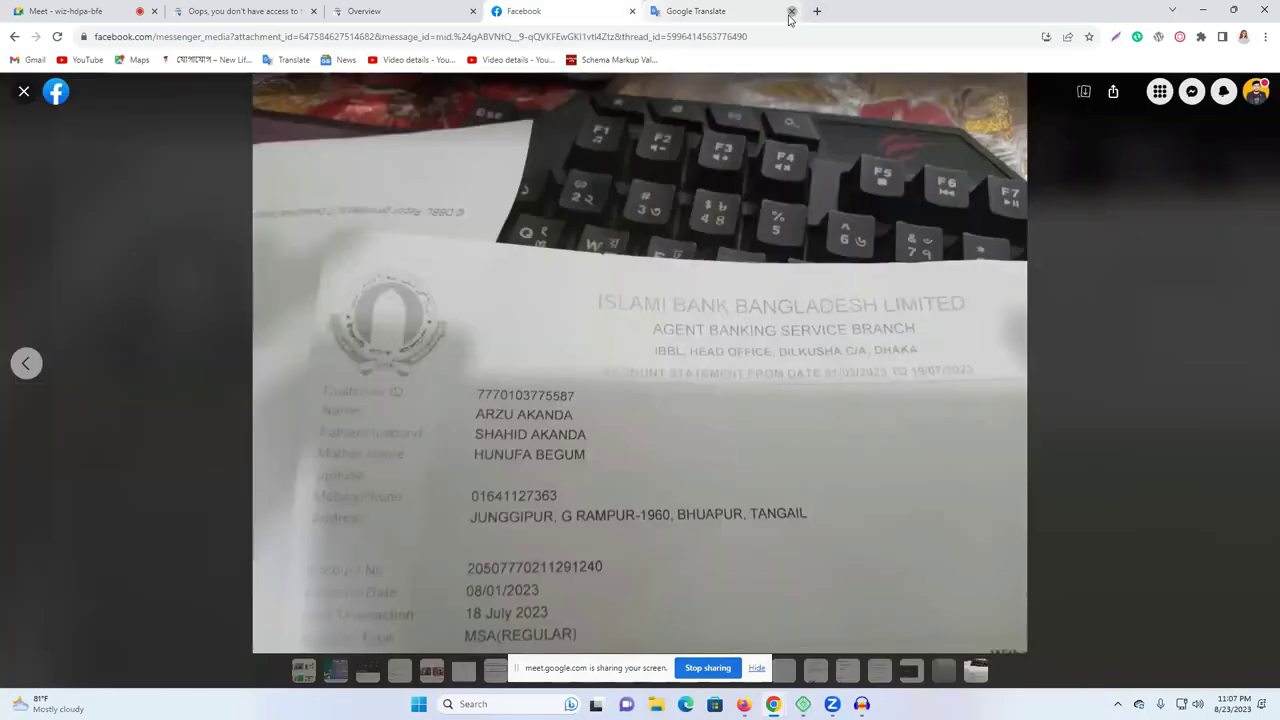
Close Translate and the photo viewer, then unsend the photo message for everyone.
click(791, 11)
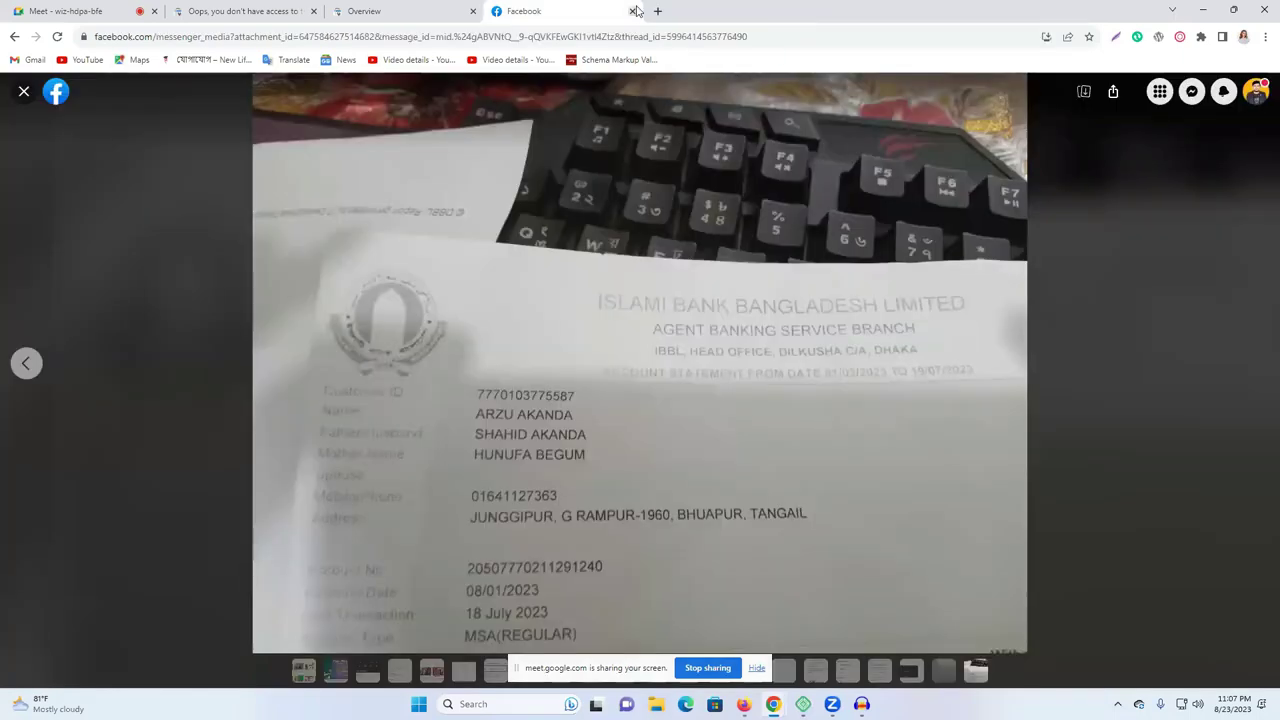
click(24, 91)
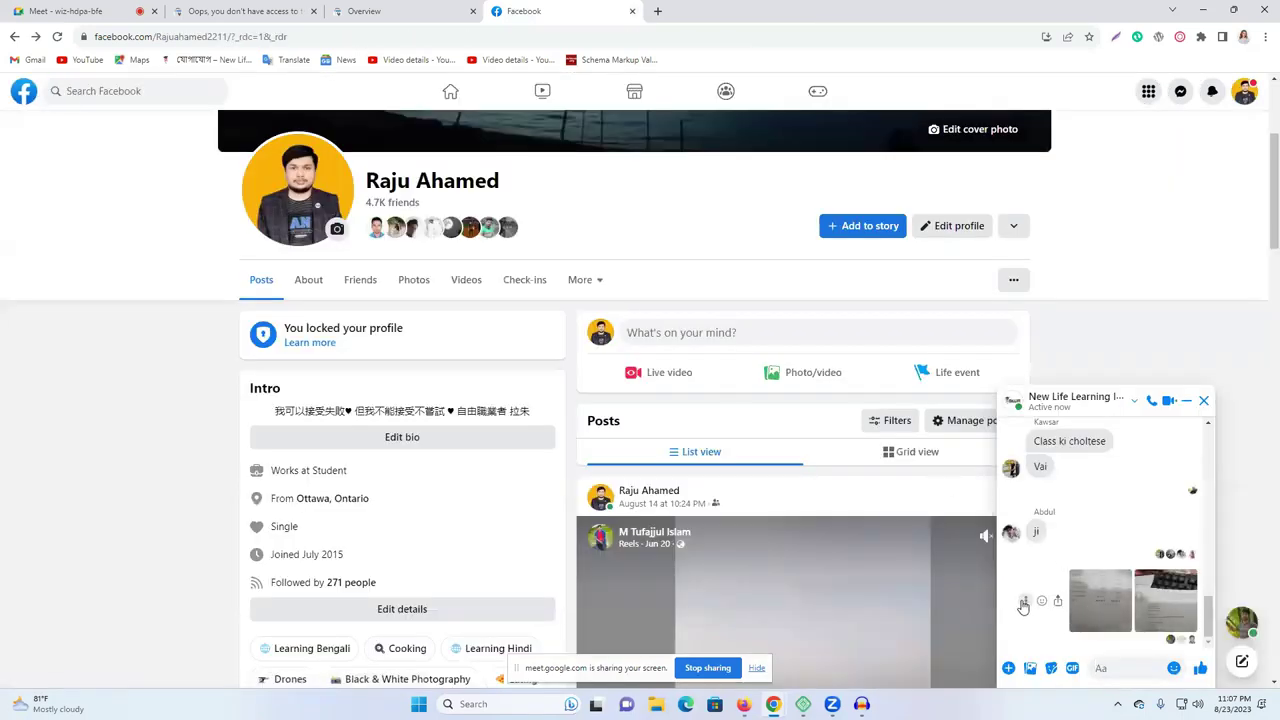
click(1023, 604)
click(1020, 519)
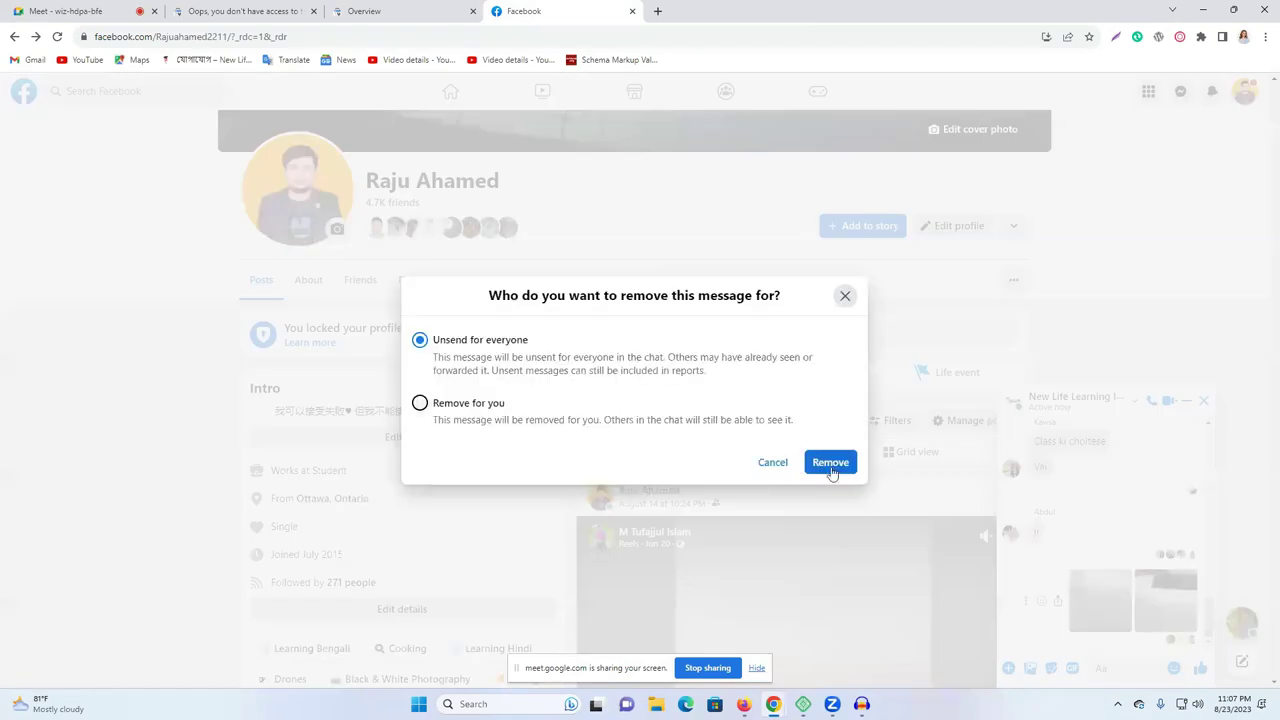
click(830, 464)
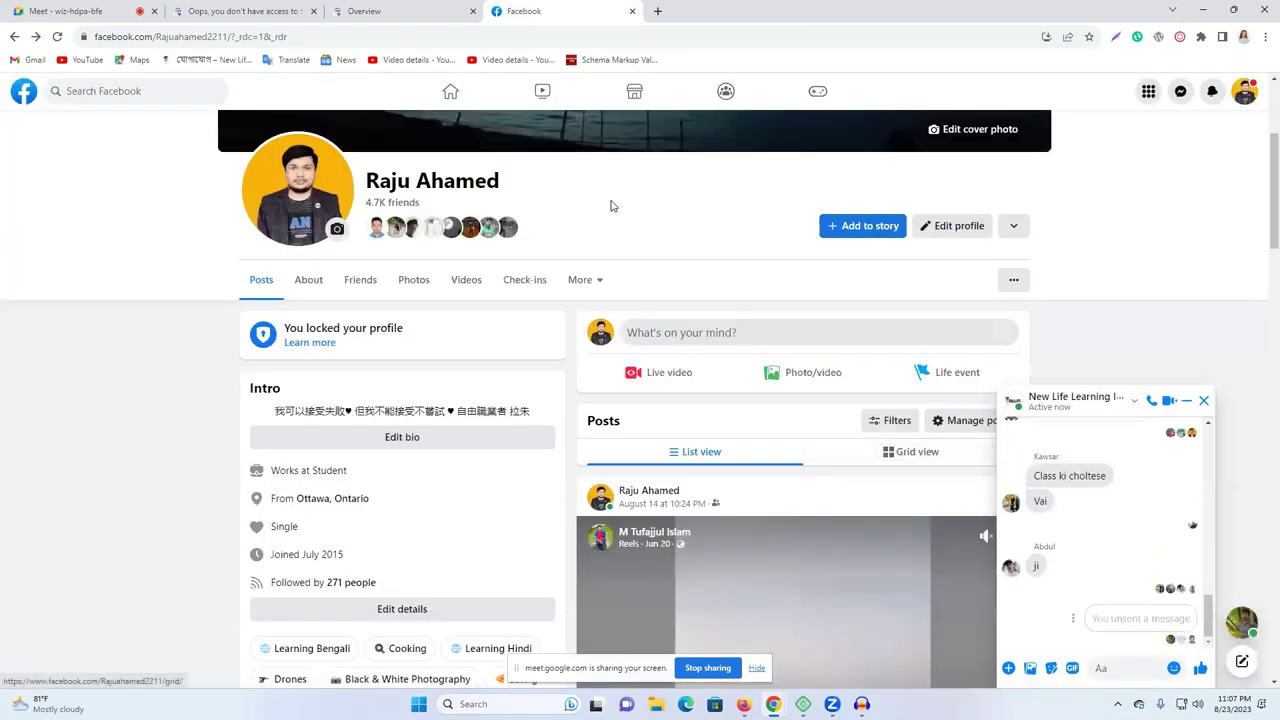